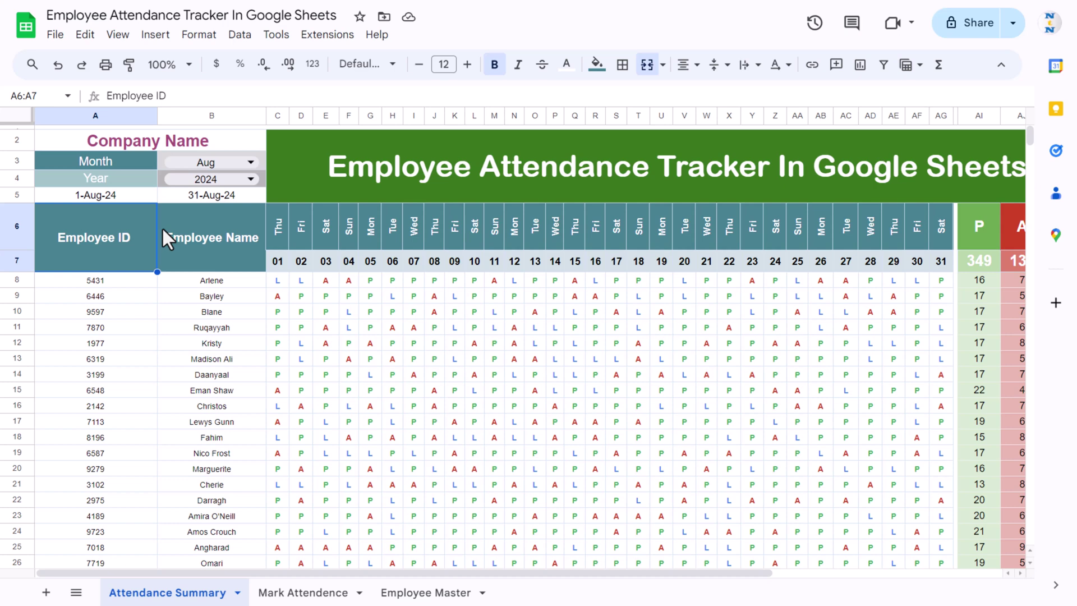
Step: Set the month on the Attendance Summary sheet to Jul
left_click(251, 162)
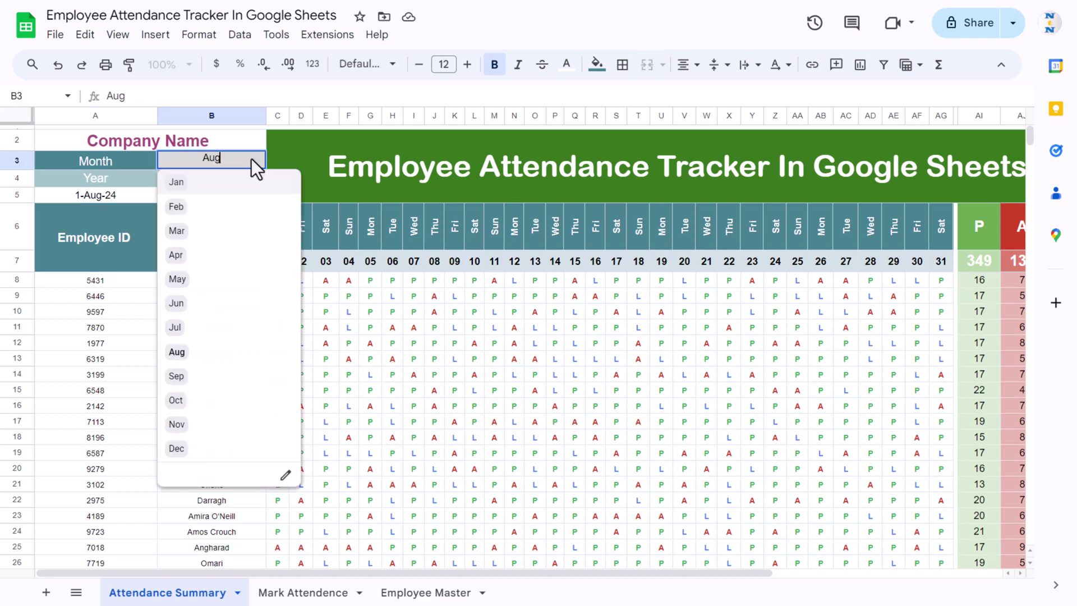
left_click(181, 329)
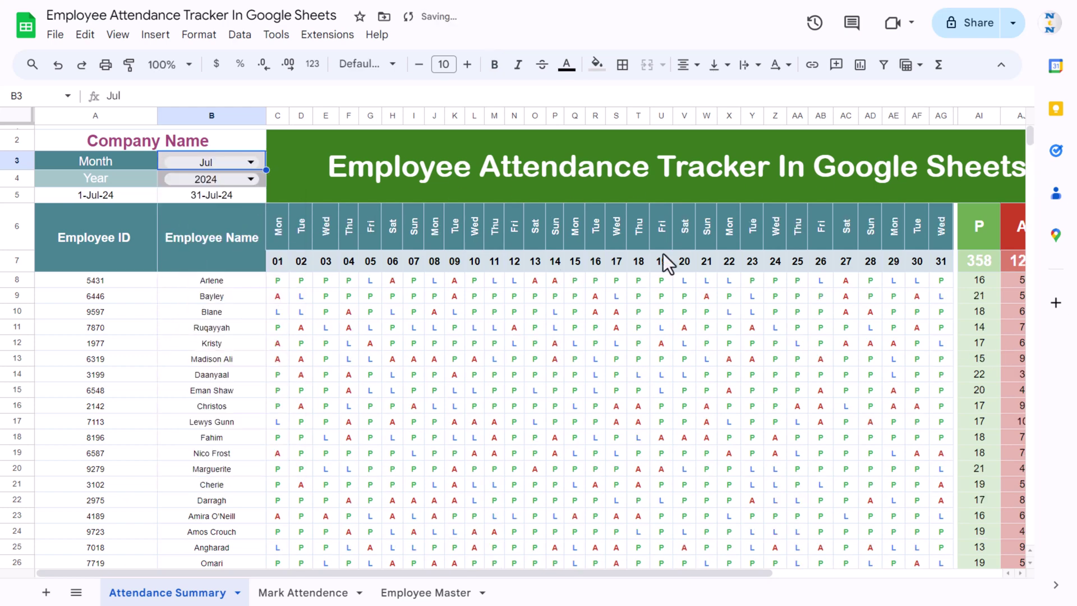
left_click_drag(330, 575, 241, 565)
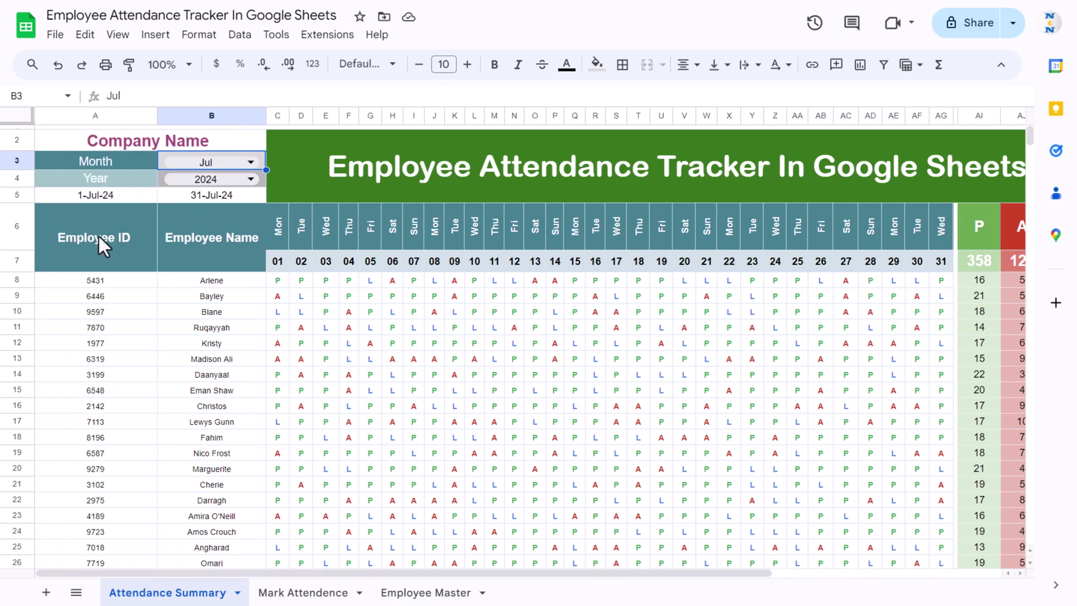
Step: Examine the Attendance Summary's employee ID and name columns, day headers, and the P, A and L totals
left_click_drag(99, 237, 70, 409)
key("Right")
left_click_drag(215, 292, 189, 428)
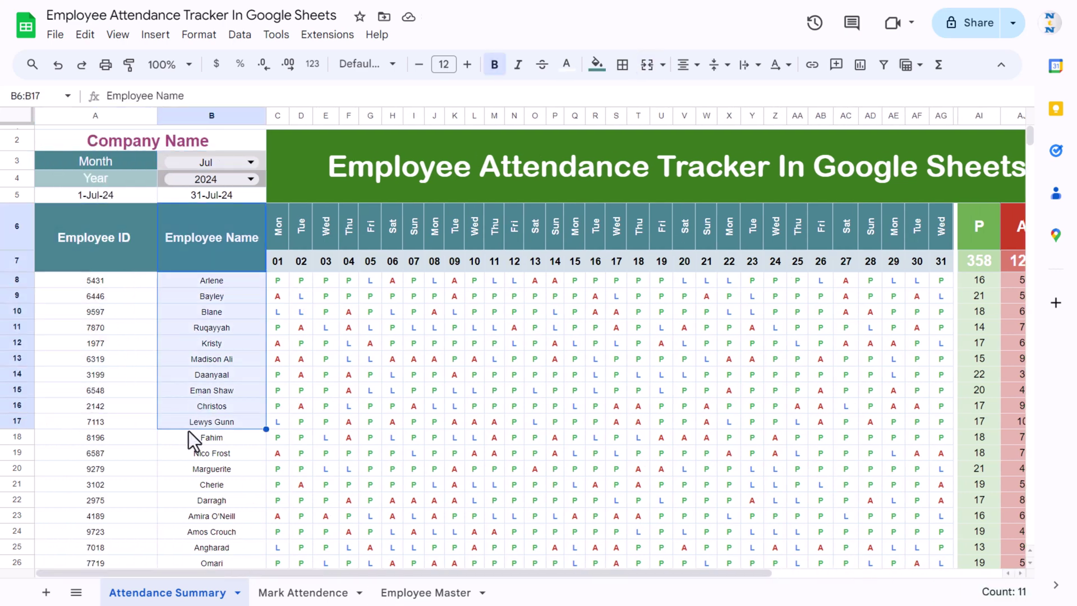
left_click(287, 233)
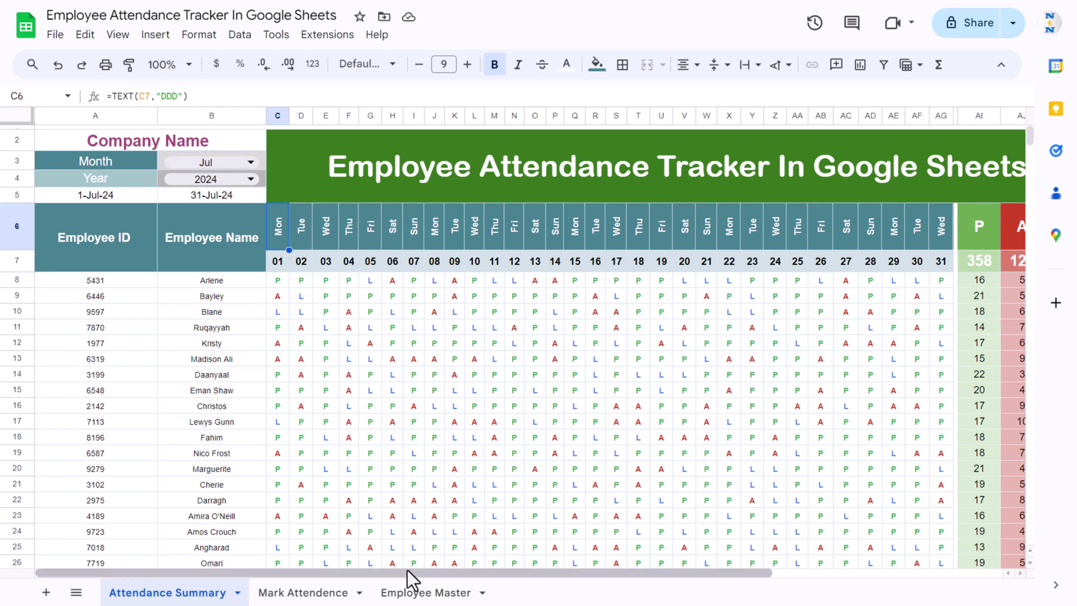
left_click_drag(376, 573, 516, 575)
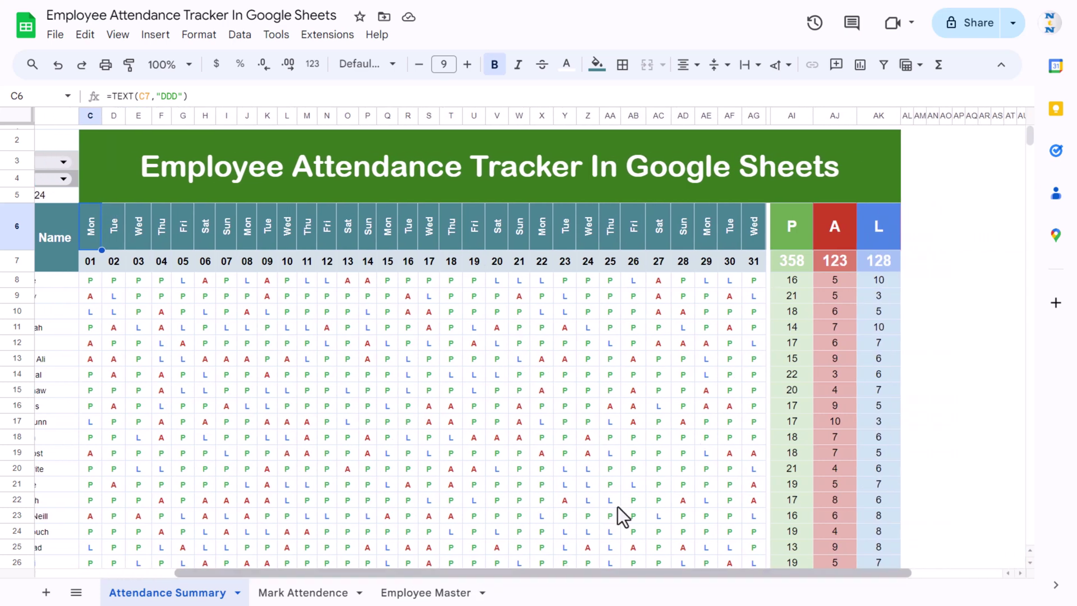
left_click(803, 225)
left_click(849, 225)
left_click(883, 222)
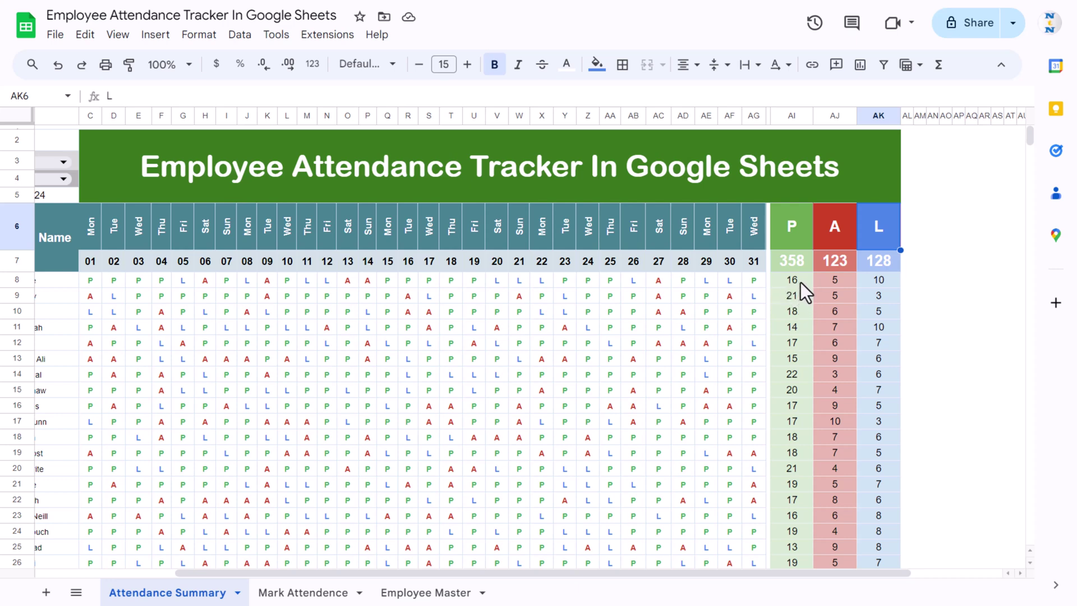
left_click_drag(485, 575, 265, 557)
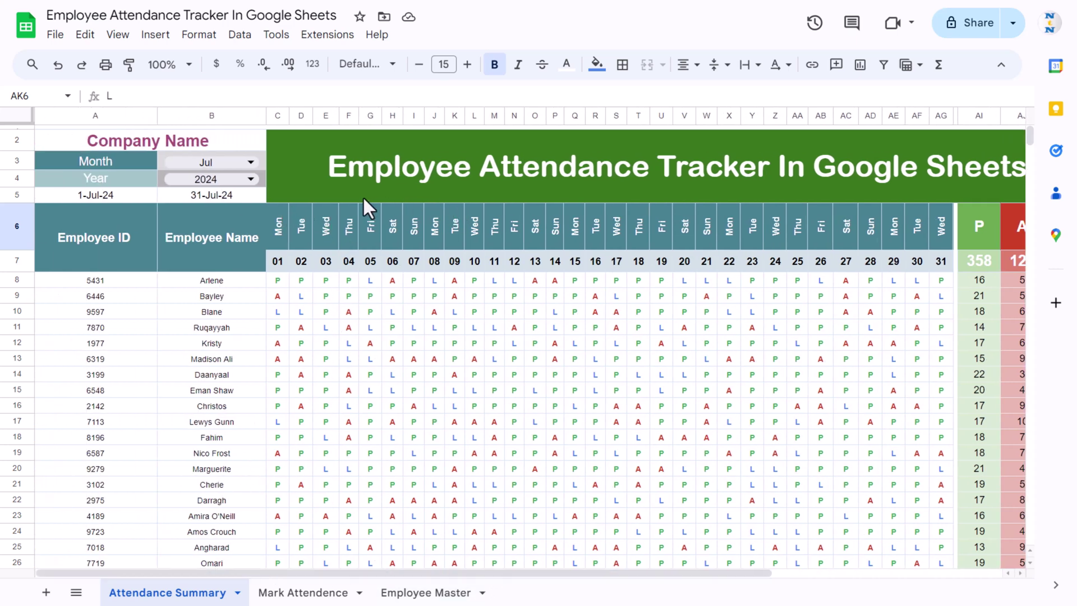
Step: On the Mark Attendence sheet, enter the date 4-Sep-24 in the first empty row, row 1302
left_click(296, 594)
left_click(225, 294)
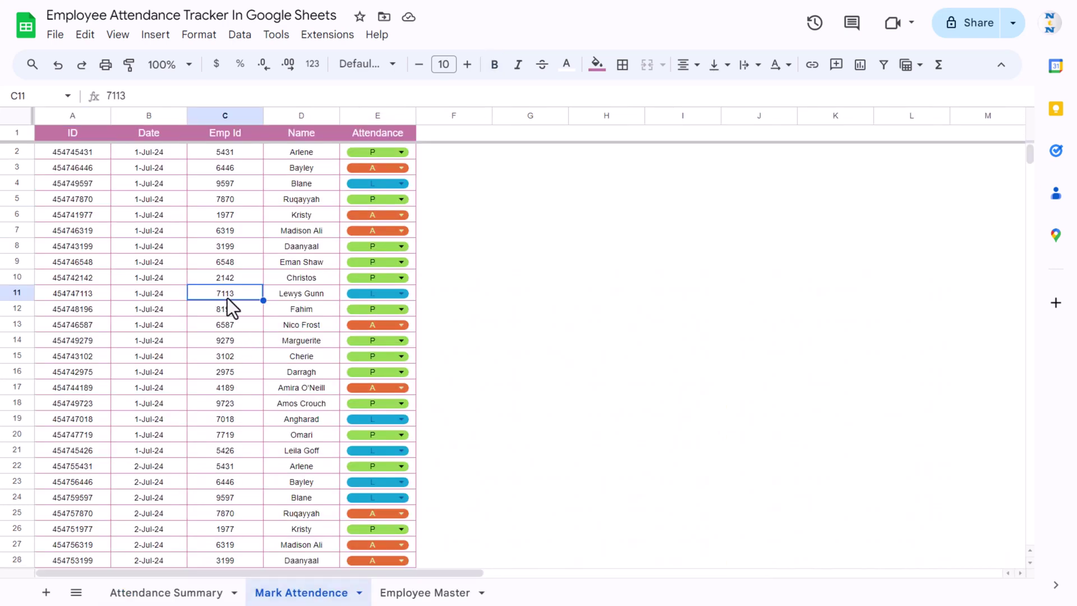
key("ctrl+Down")
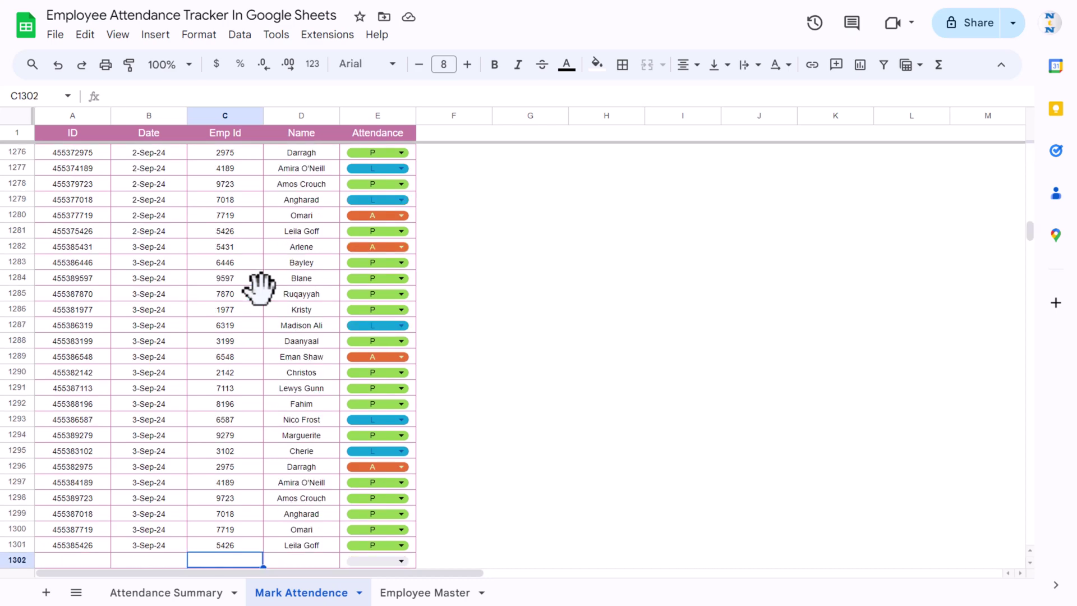
scroll(261, 289, "down", 5)
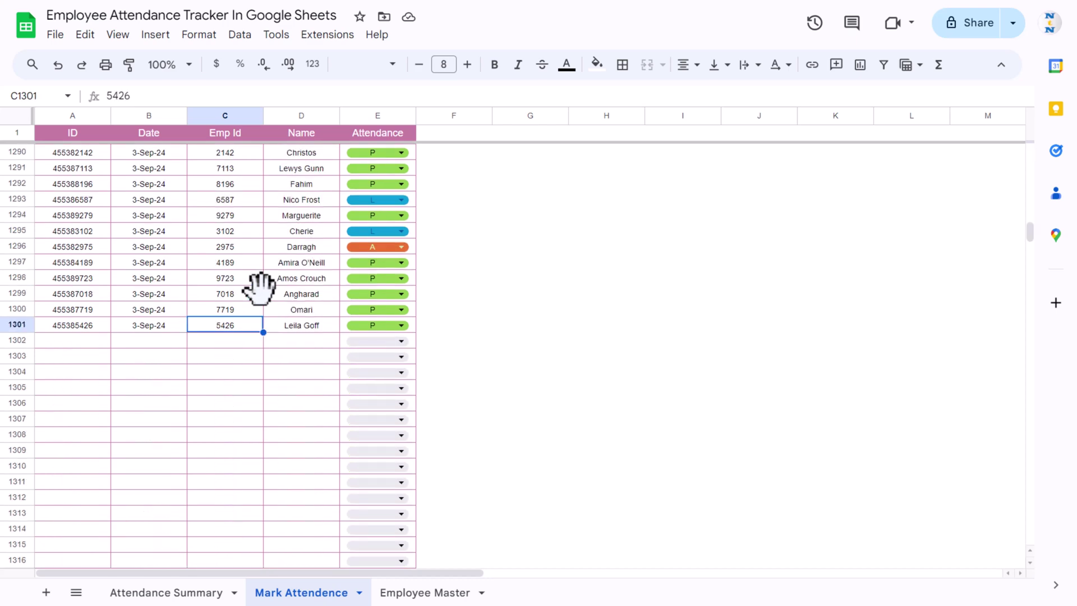
left_click(157, 340)
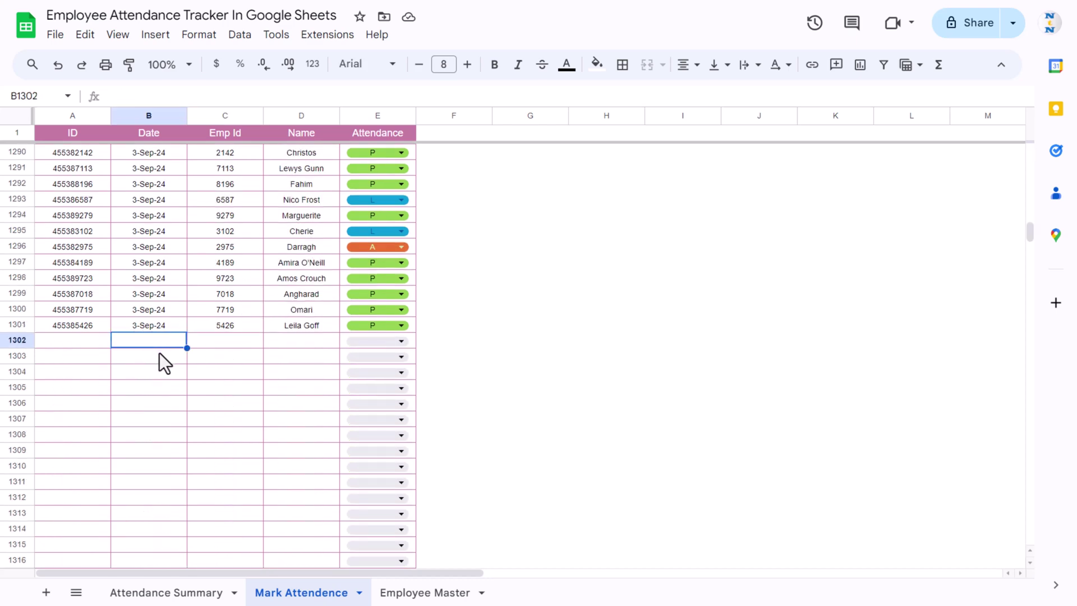
double_click(155, 340)
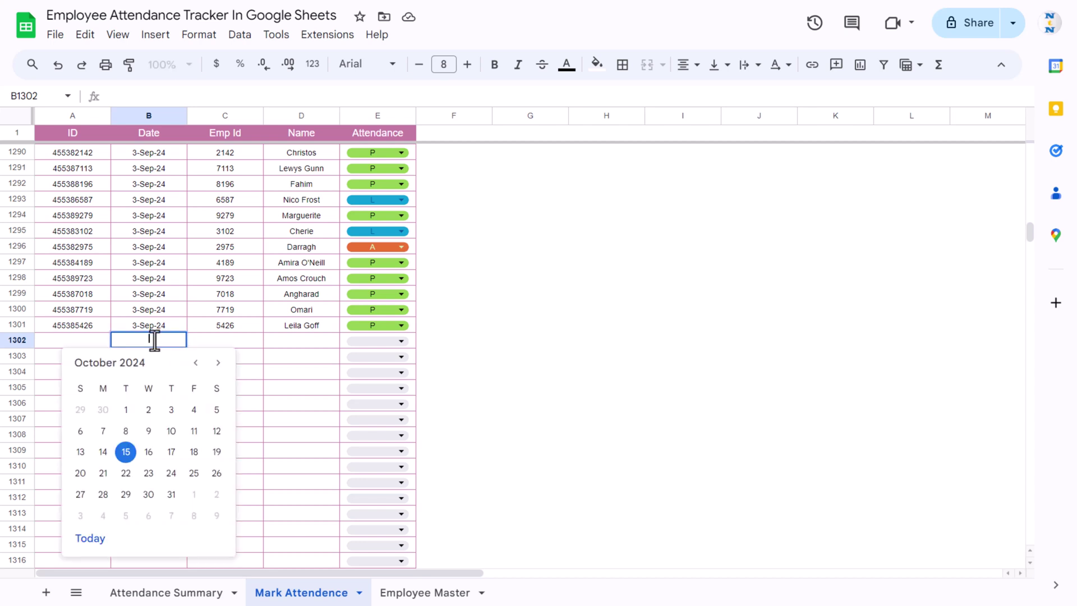
left_click(194, 362)
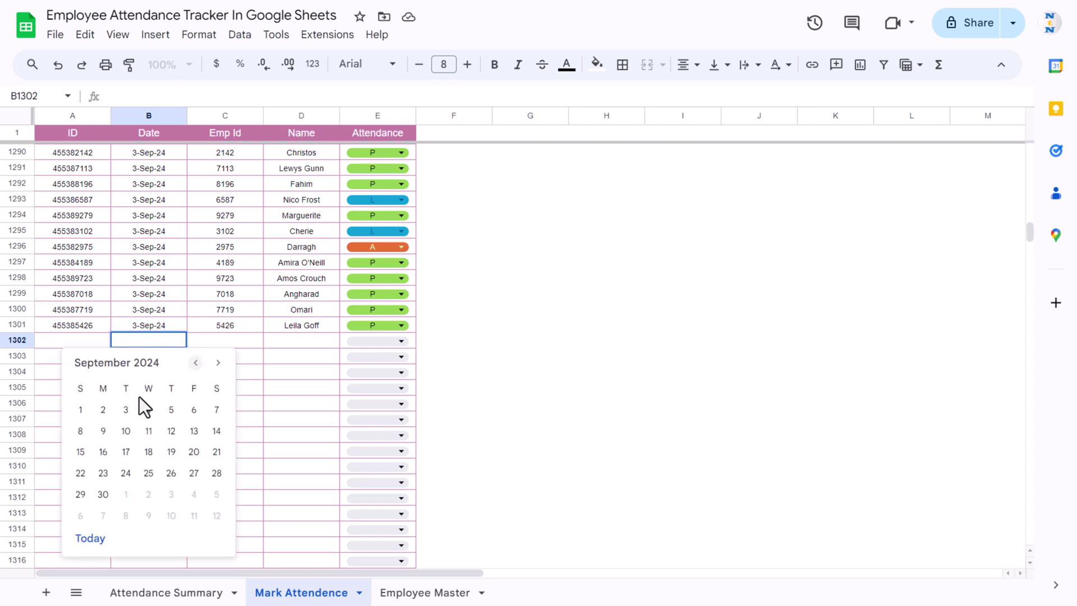
left_click(149, 410)
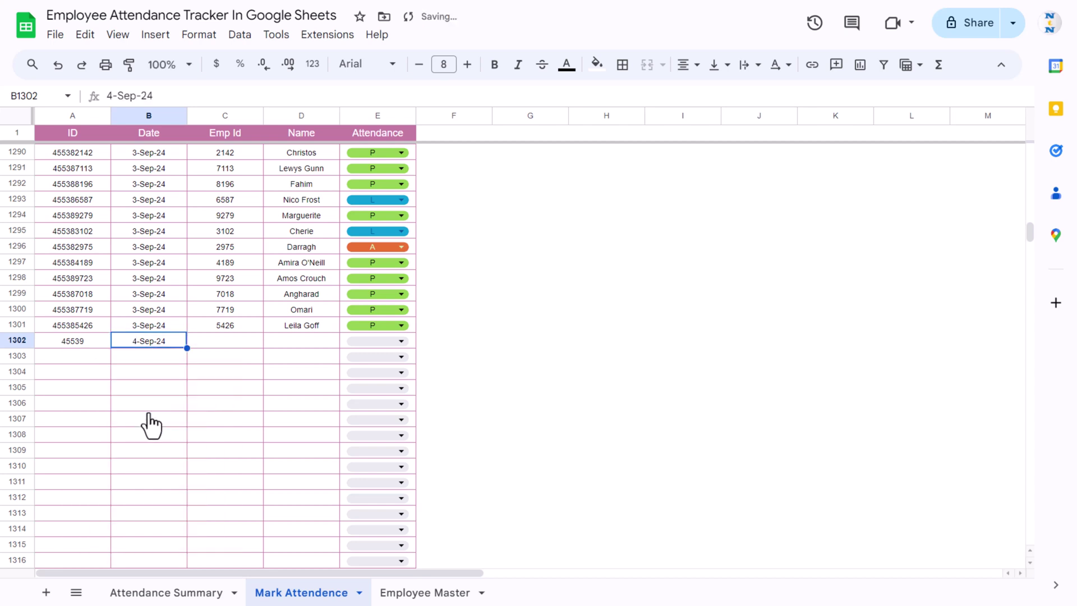
Step: Enter the employee's ID in row 1302 and mark the attendance as A
left_click(231, 339)
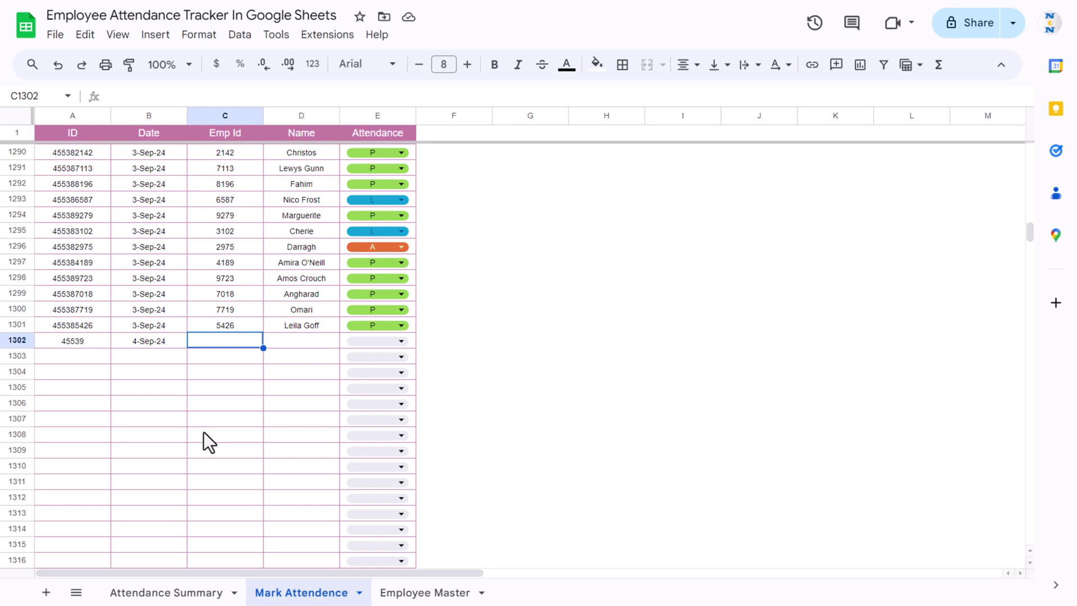
type("4189")
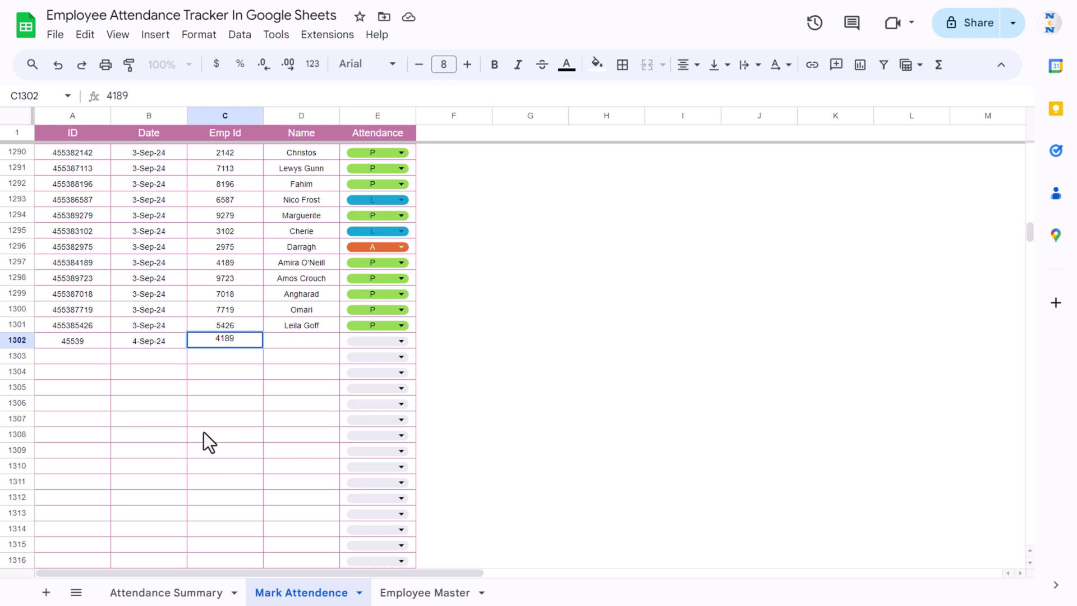
key("Return")
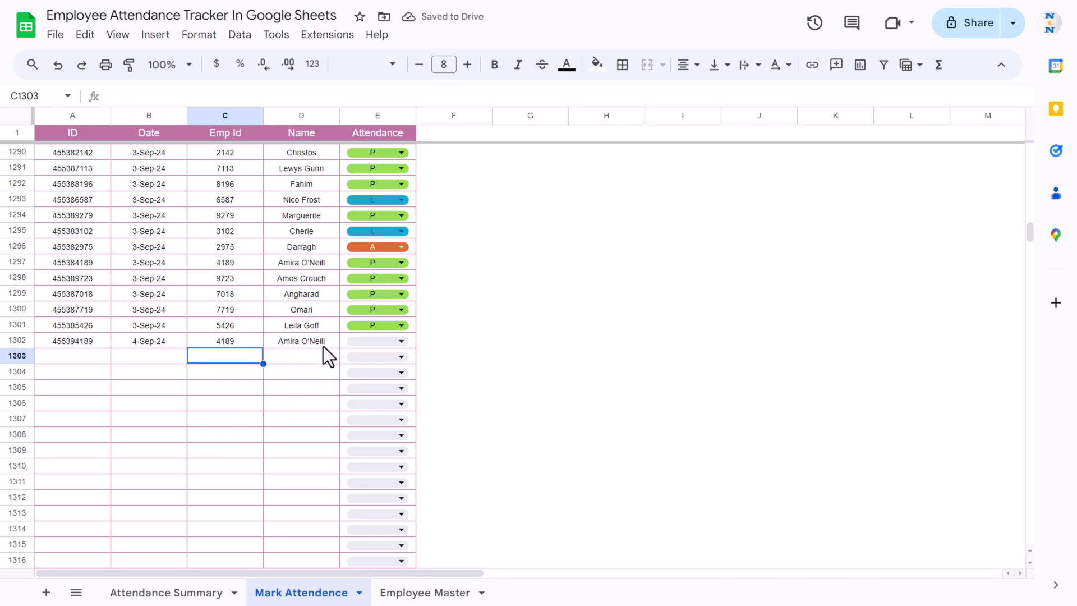
left_click(401, 342)
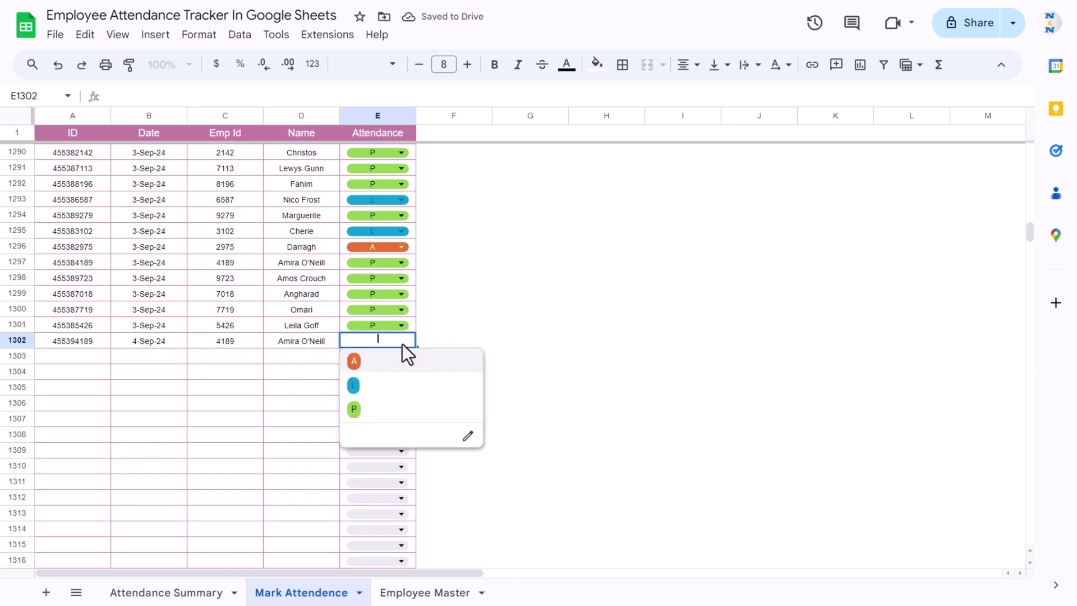
left_click(354, 363)
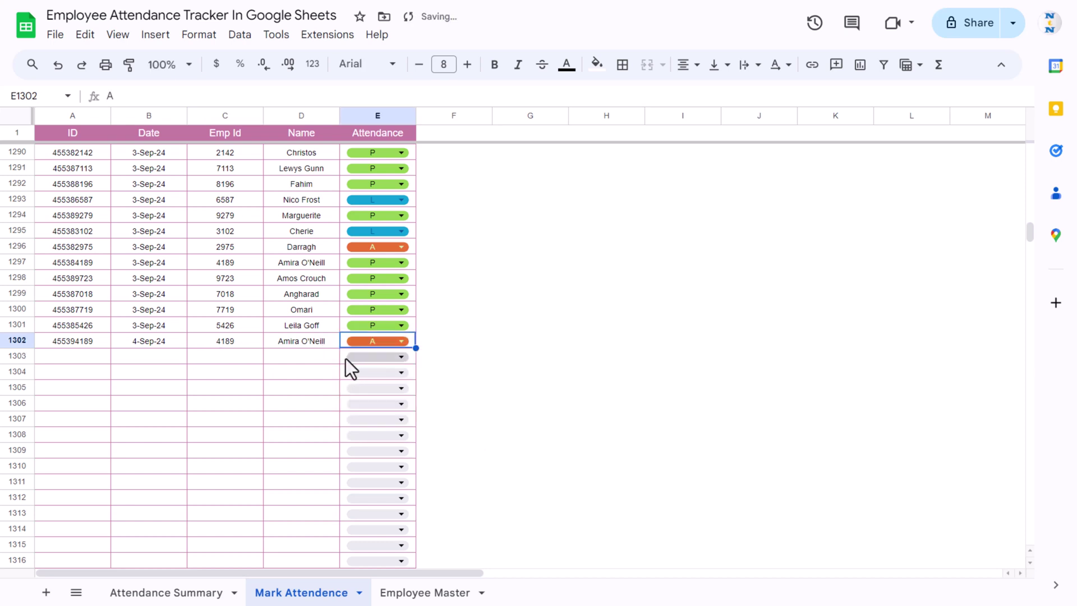
left_click(218, 362)
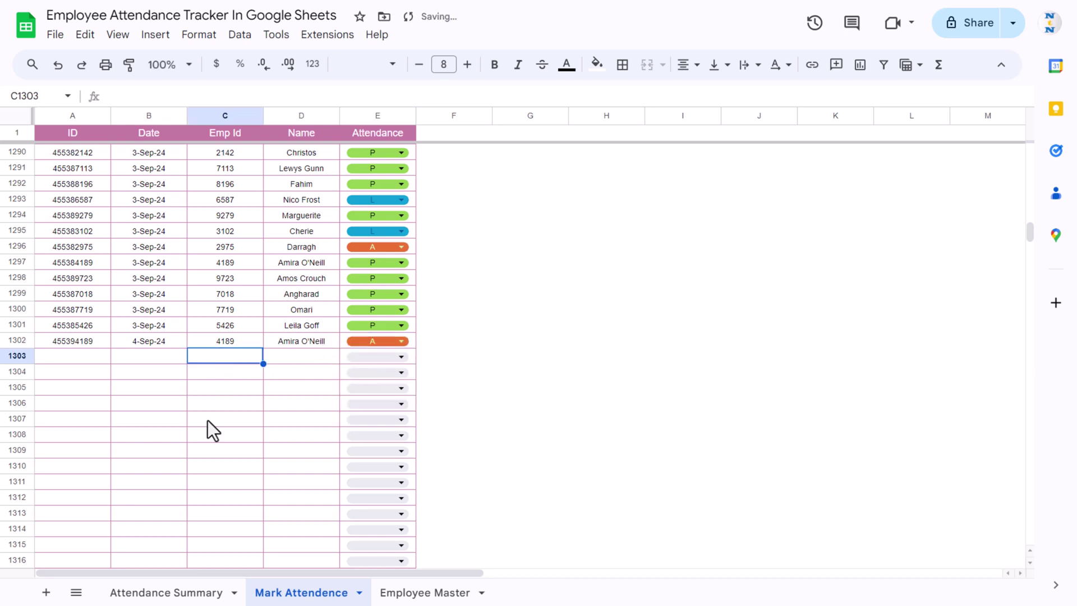
Step: Set the month on the Attendance Summary sheet to Sep
left_click(166, 594)
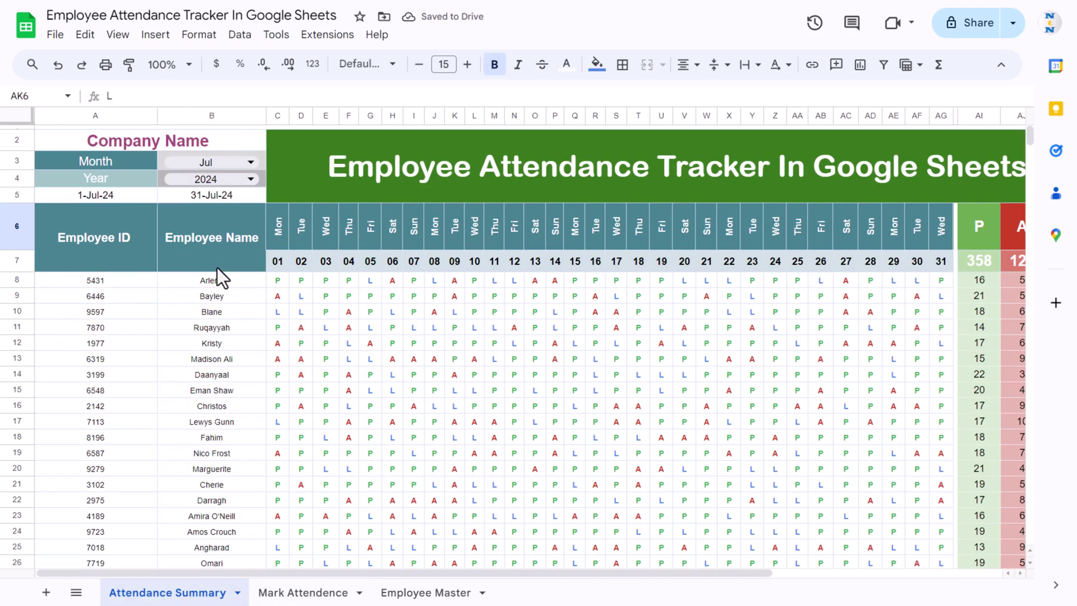
left_click(251, 162)
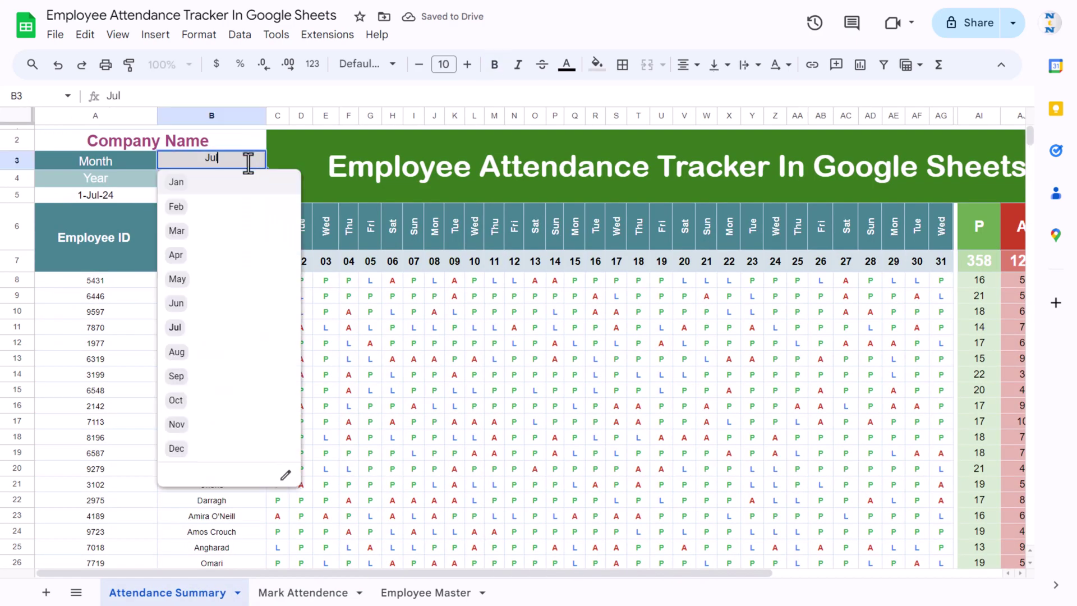
left_click(177, 376)
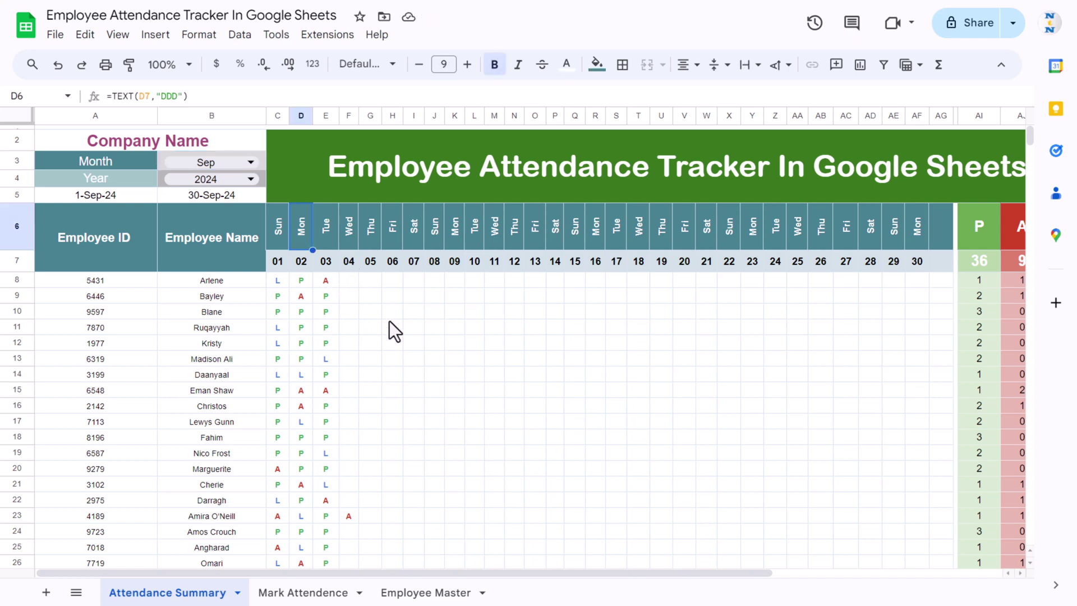
Step: Check the employee's 4 September mark in the Attendance Summary against the new row on the Mark Attendence sheet
scroll(390, 321, "down", 3)
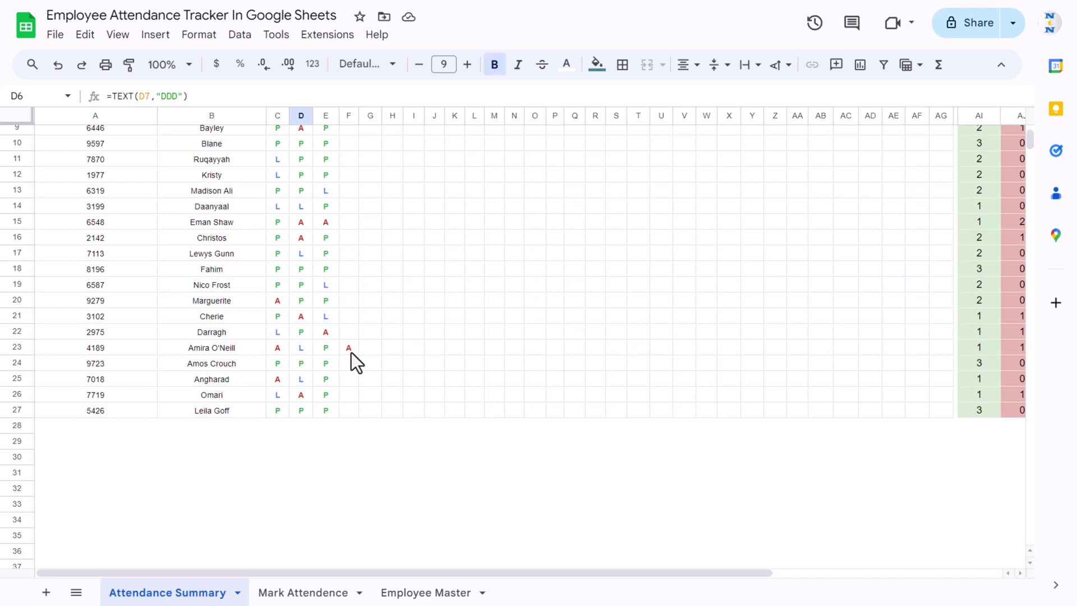
left_click(217, 349)
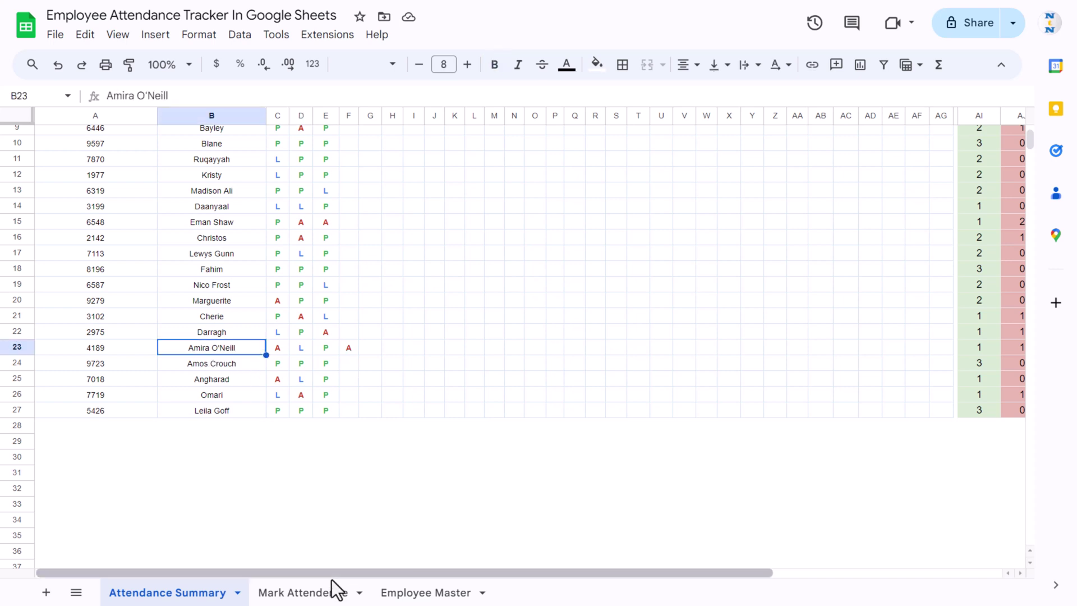
left_click(315, 591)
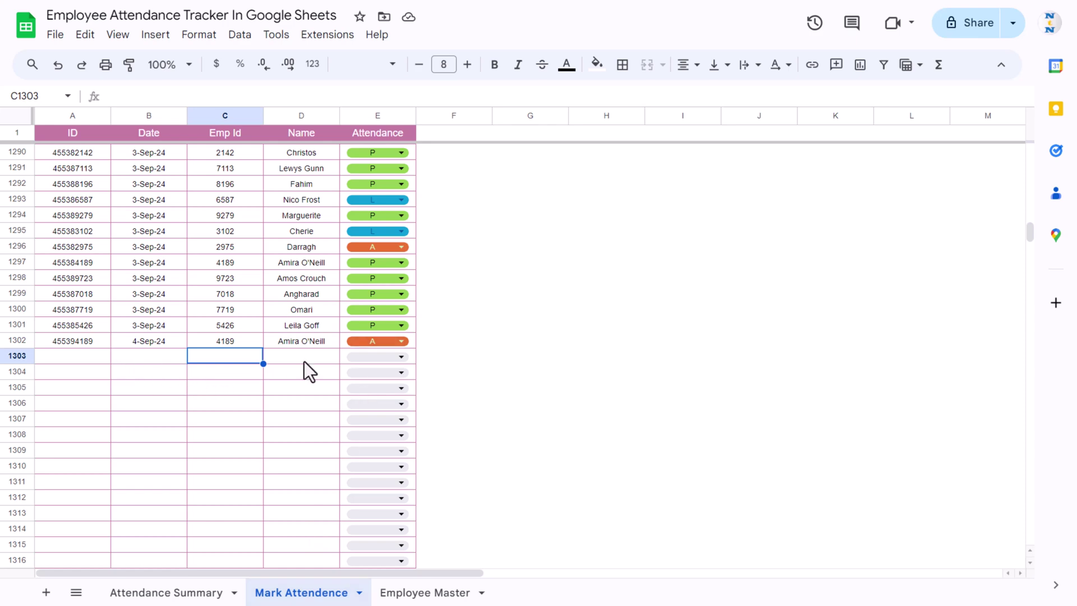
left_click(180, 594)
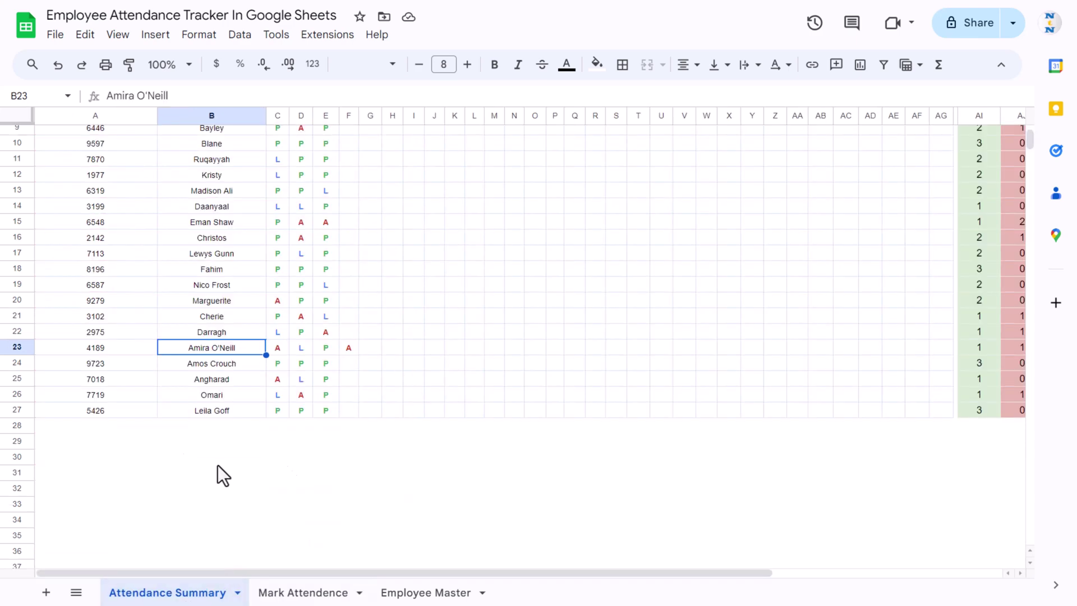
scroll(360, 431, "up", 5)
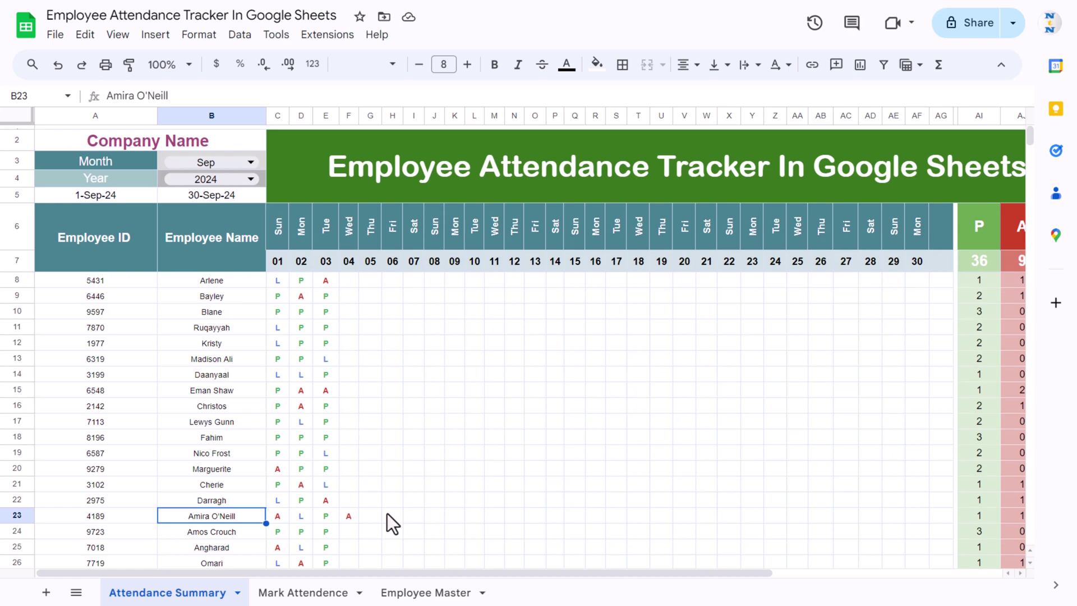
Step: Review the employee IDs and names on the Employee Master sheet and return to the Attendance Summary sheet
left_click(409, 595)
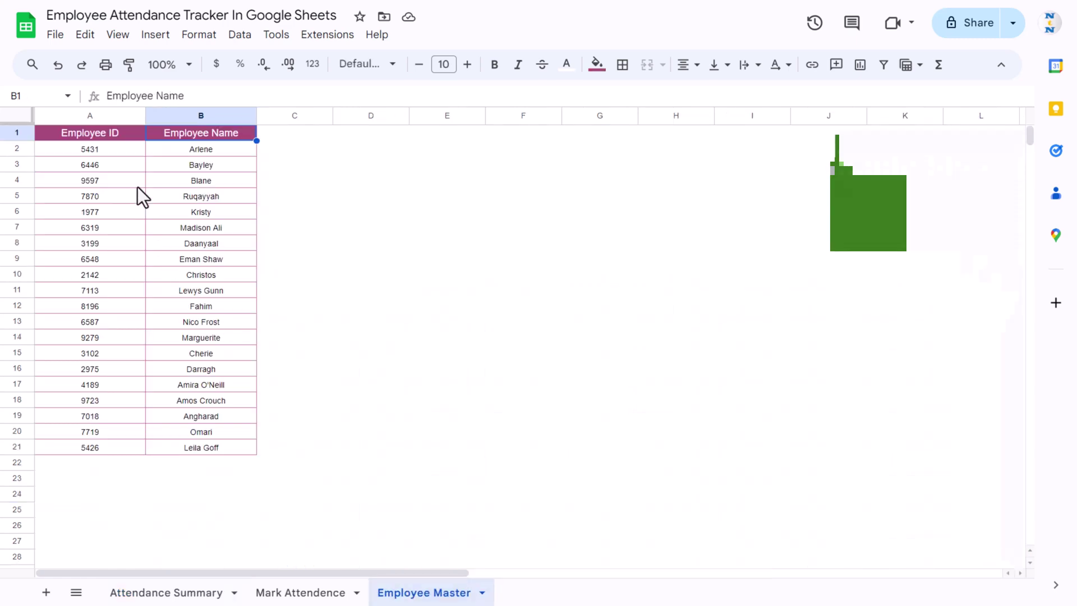
left_click_drag(103, 148, 109, 431)
left_click_drag(213, 149, 214, 384)
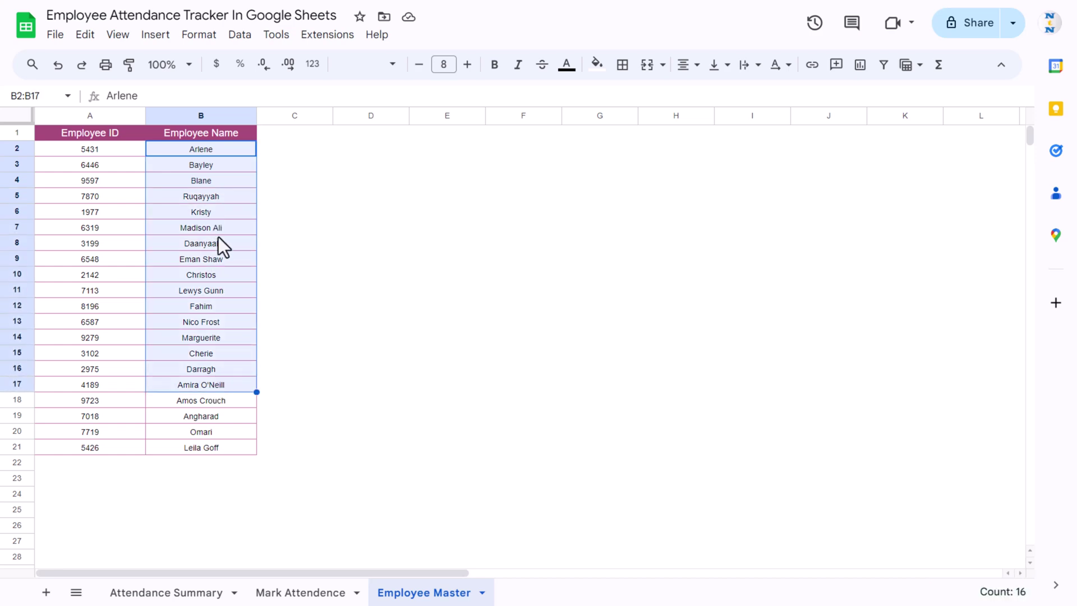
left_click(295, 592)
left_click(188, 593)
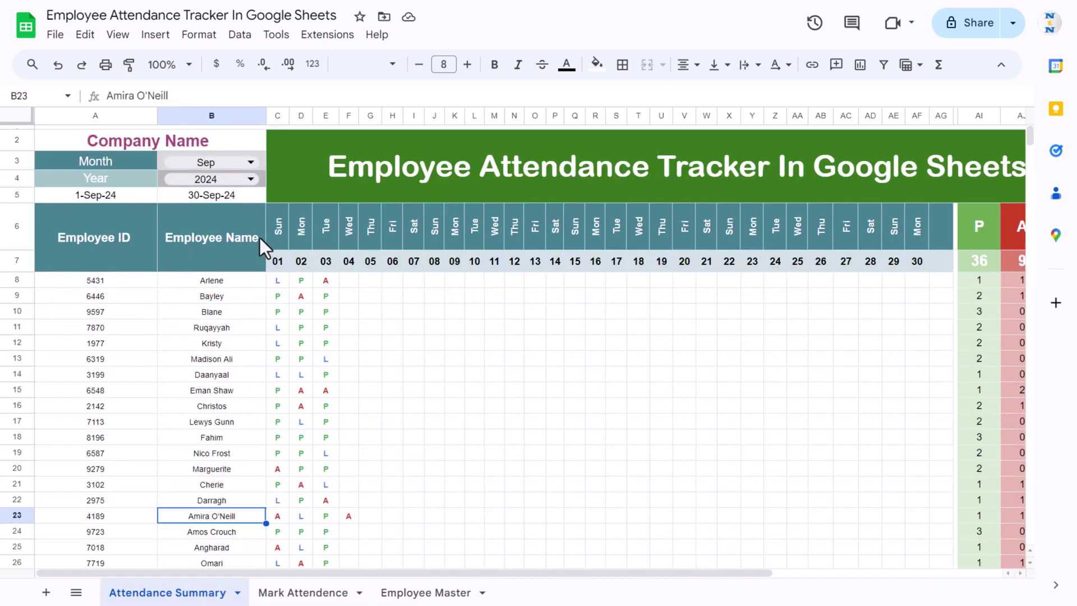
left_click(217, 238)
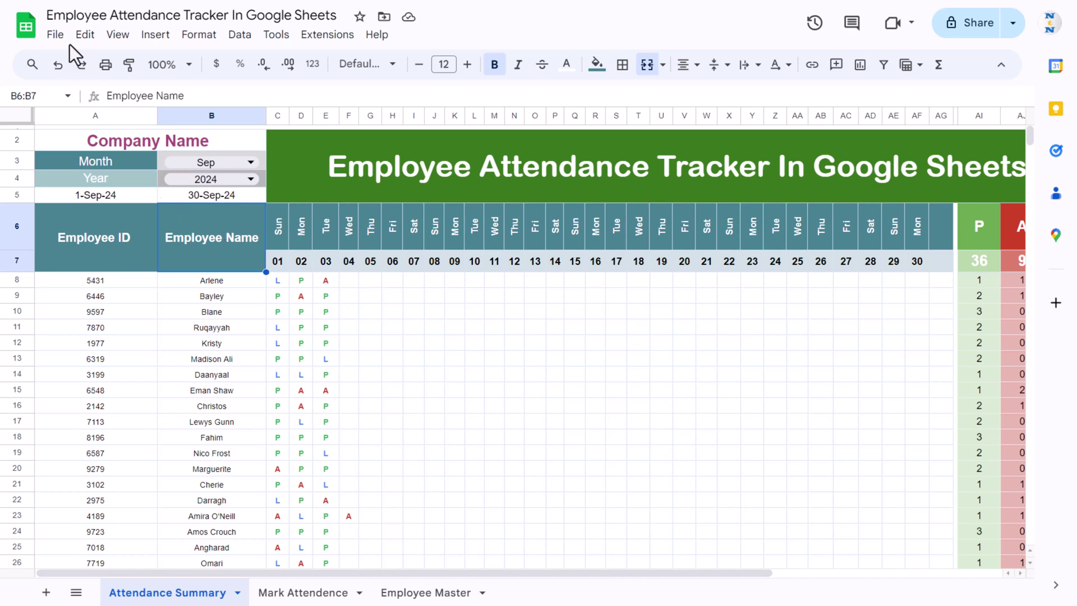
Step: Create a new blank spreadsheet
left_click(52, 41)
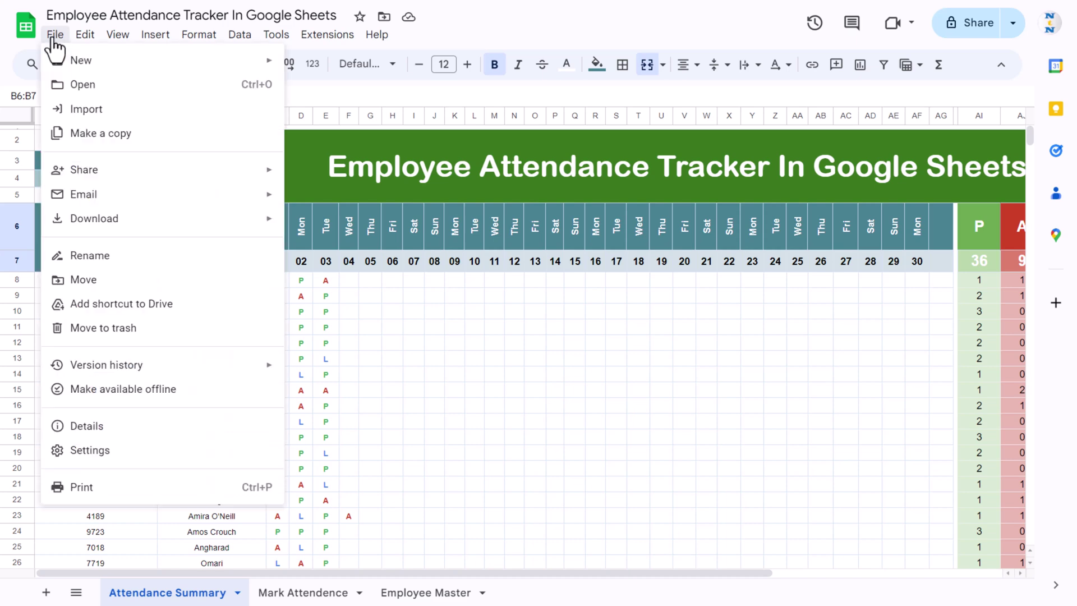
mouse_move(245, 65)
left_click(377, 72)
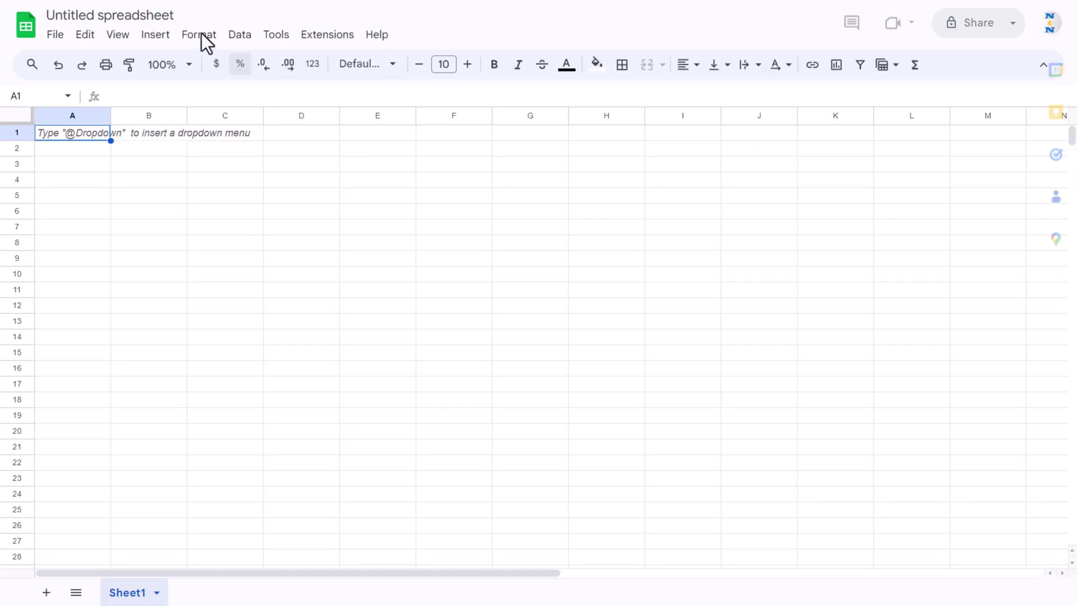
Step: Rename the sheet as Employee Master and dismiss the pre-built tables suggestions
double_click(134, 593)
type("E")
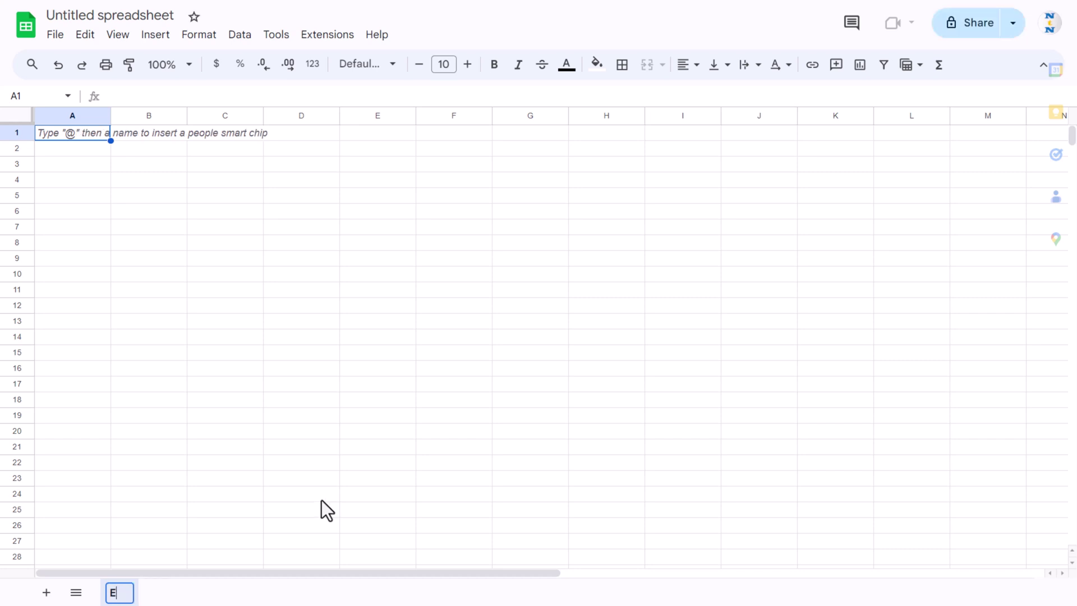
type("mployee Master")
key("Return")
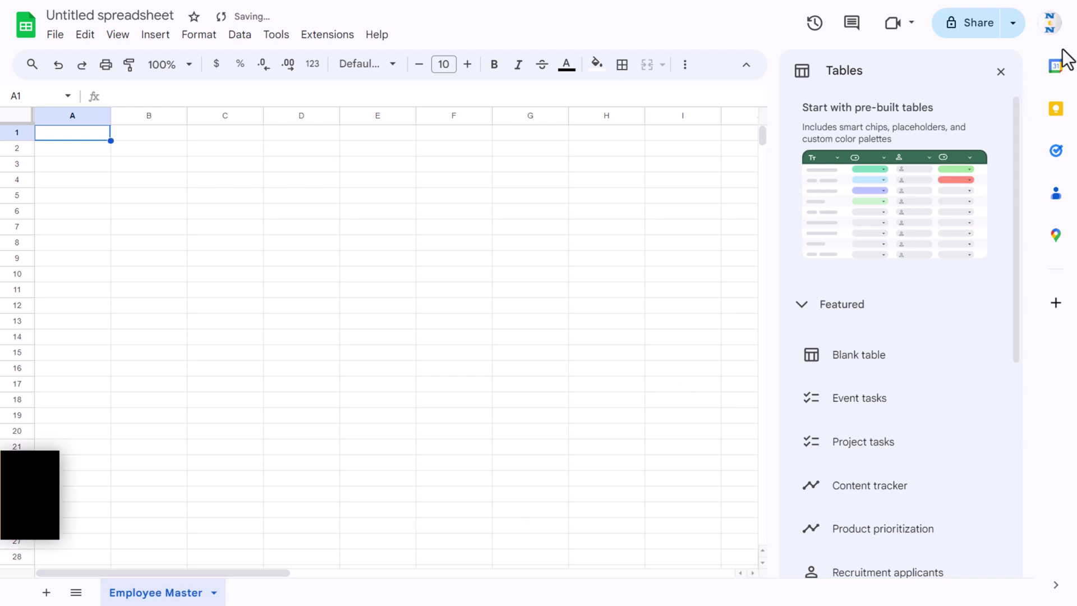
left_click(1001, 72)
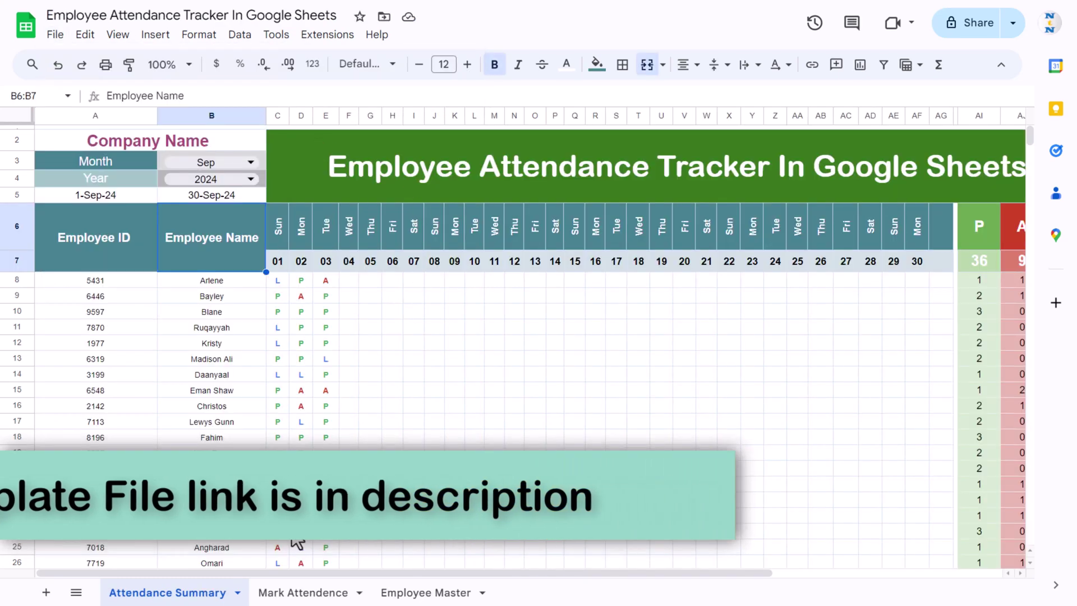
Step: Copy the employee ID and name table A1:B21 from the finished tracker's Employee Master sheet into the new spreadsheet, starting at A1
left_click(425, 593)
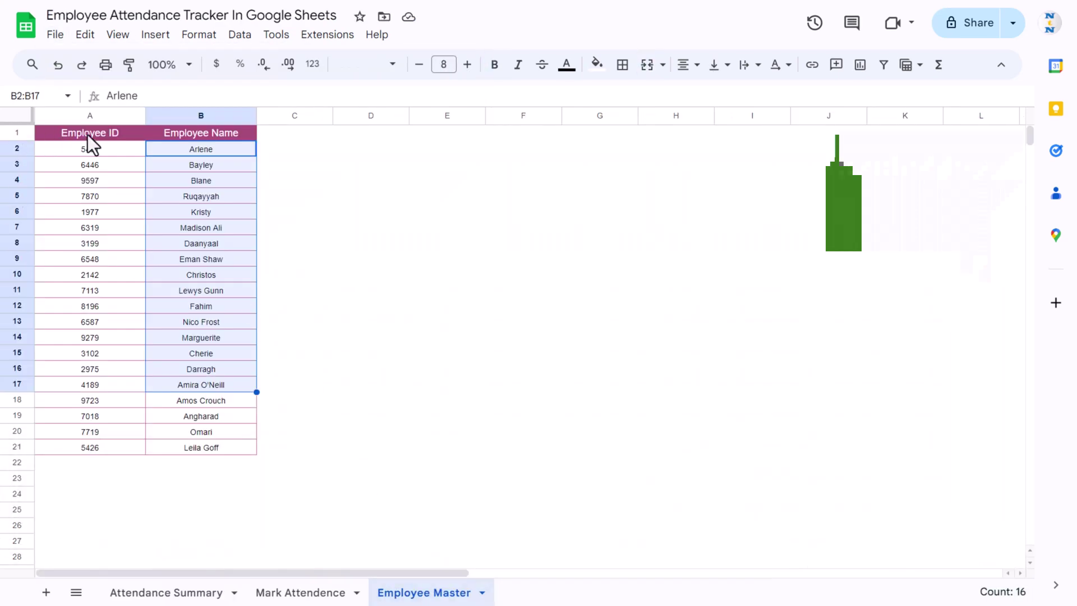
left_click(88, 135)
key("ctrl+a")
key("ctrl+c")
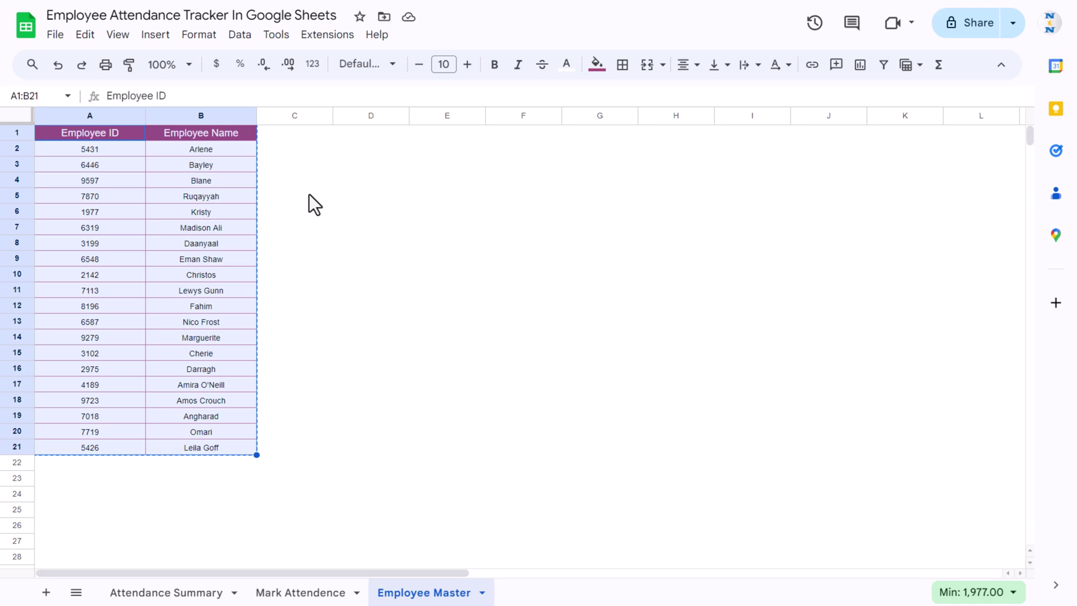
key("ctrl+Tab")
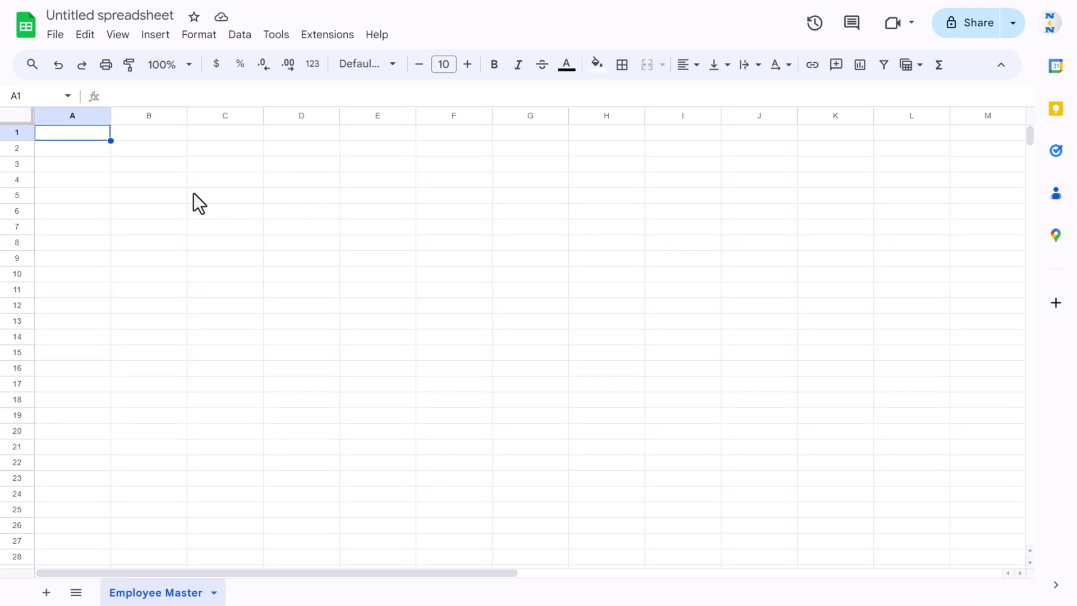
key("ctrl+v")
left_click(212, 168)
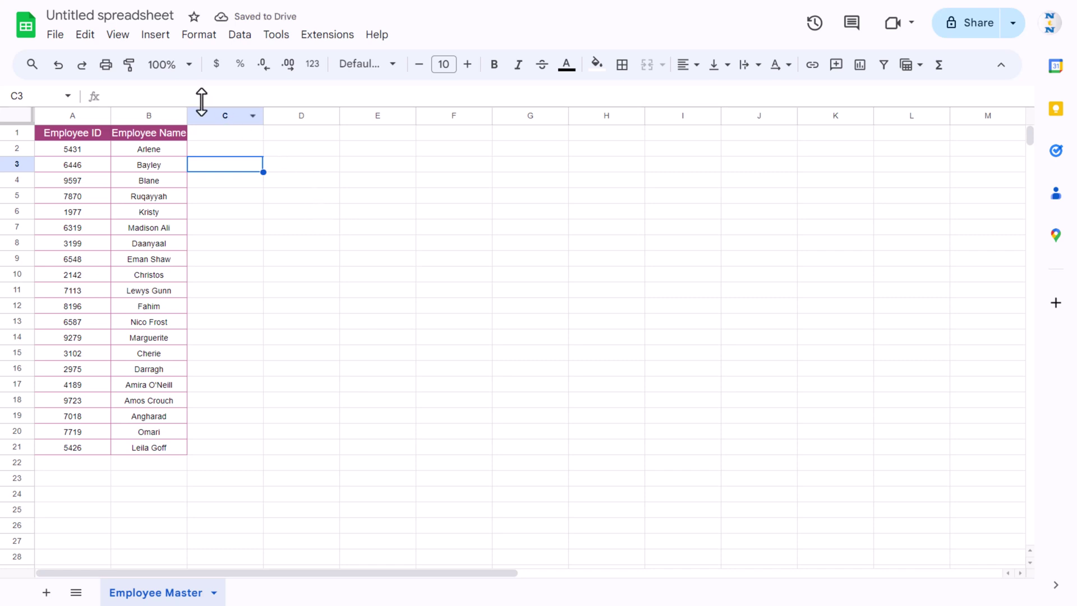
Step: Hide the gridlines on the new spreadsheet's Employee Master sheet
left_click(119, 35)
mouse_move(126, 62)
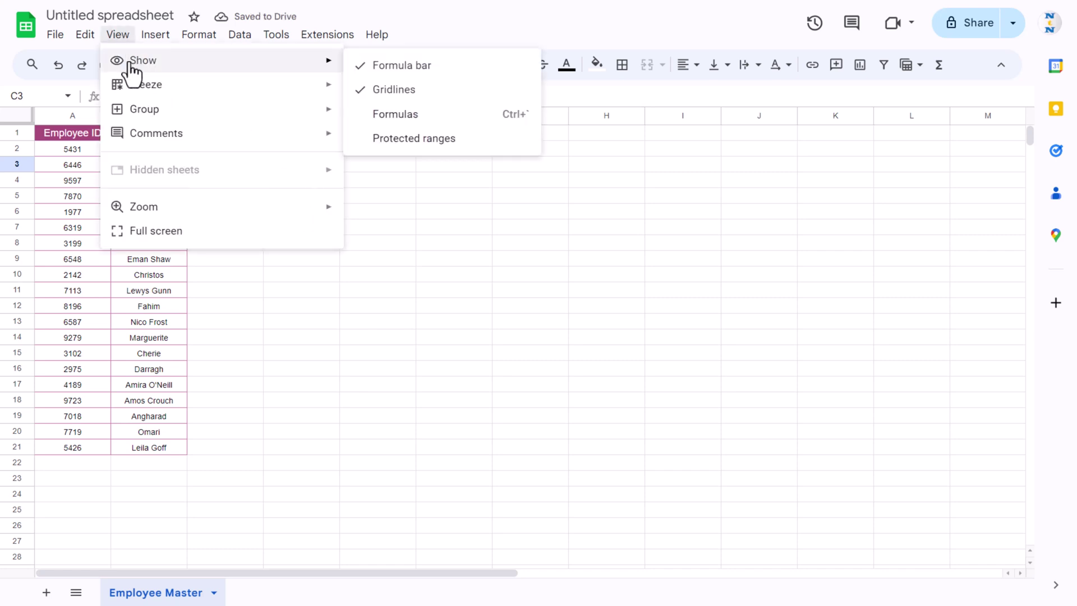
left_click(402, 95)
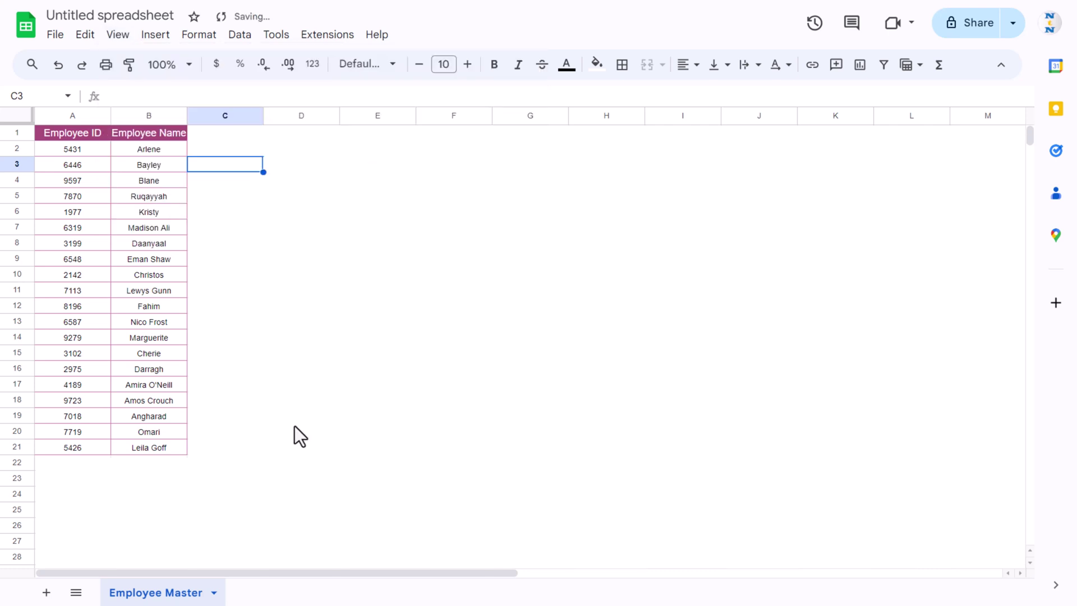
left_click(308, 415)
Step: Add a new sheet named Mark Attendance
left_click(48, 594)
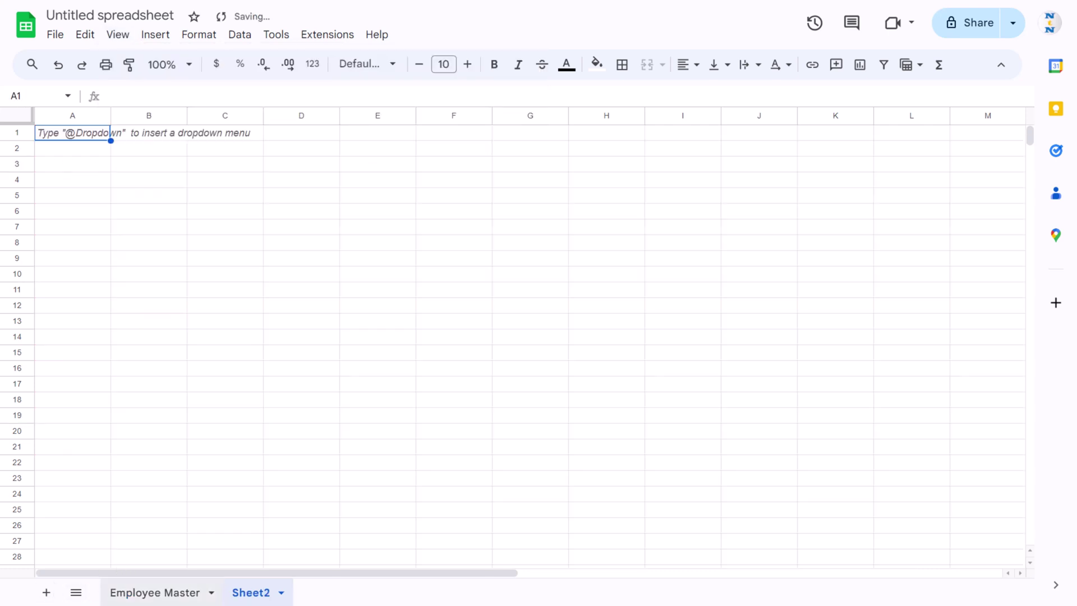
double_click(242, 593)
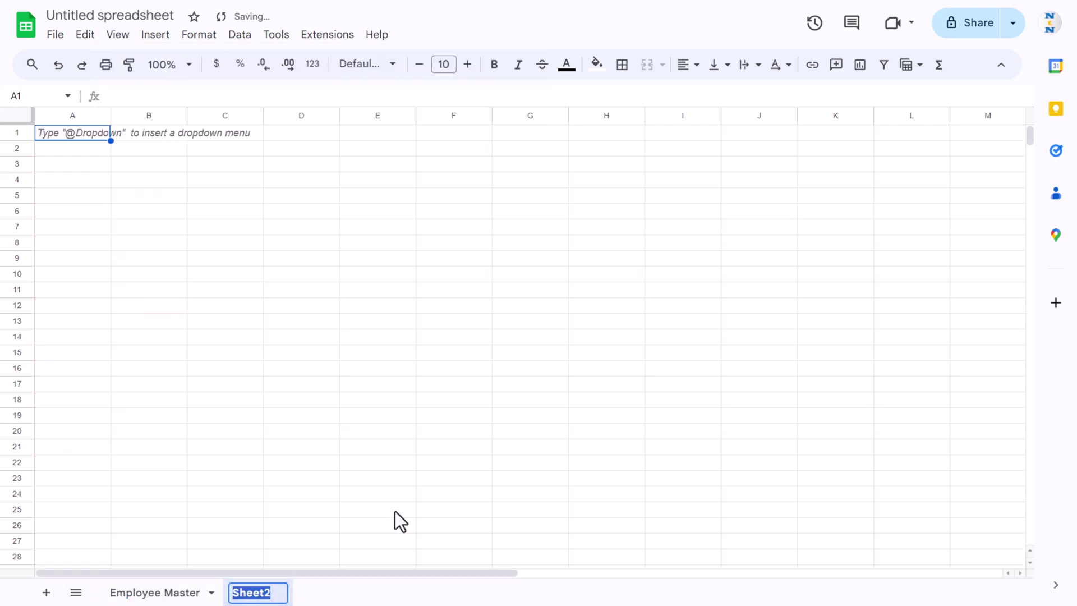
type("Mark Attendance")
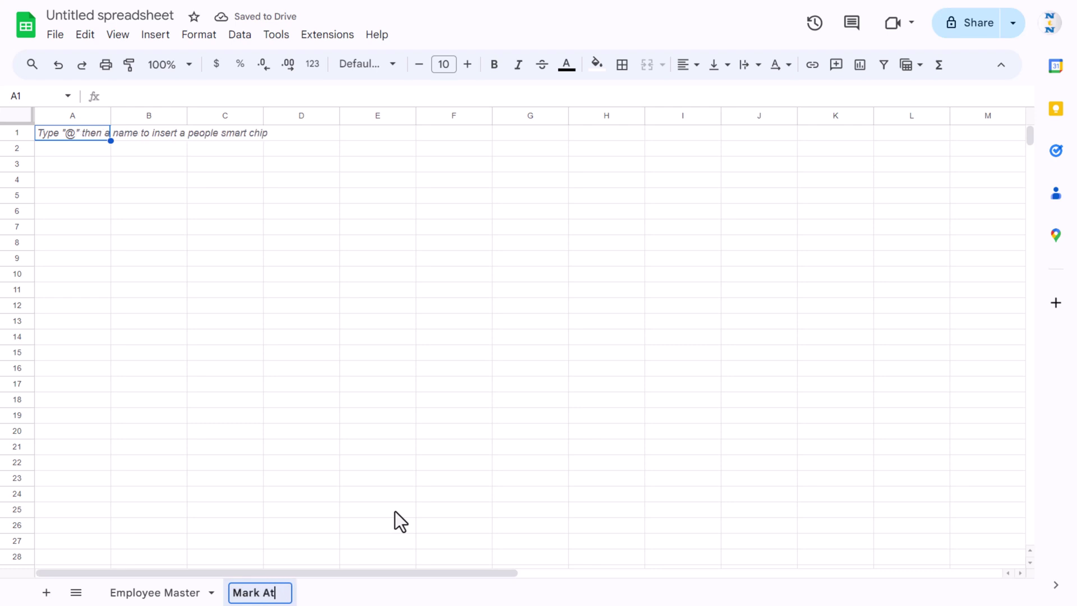
key("Return")
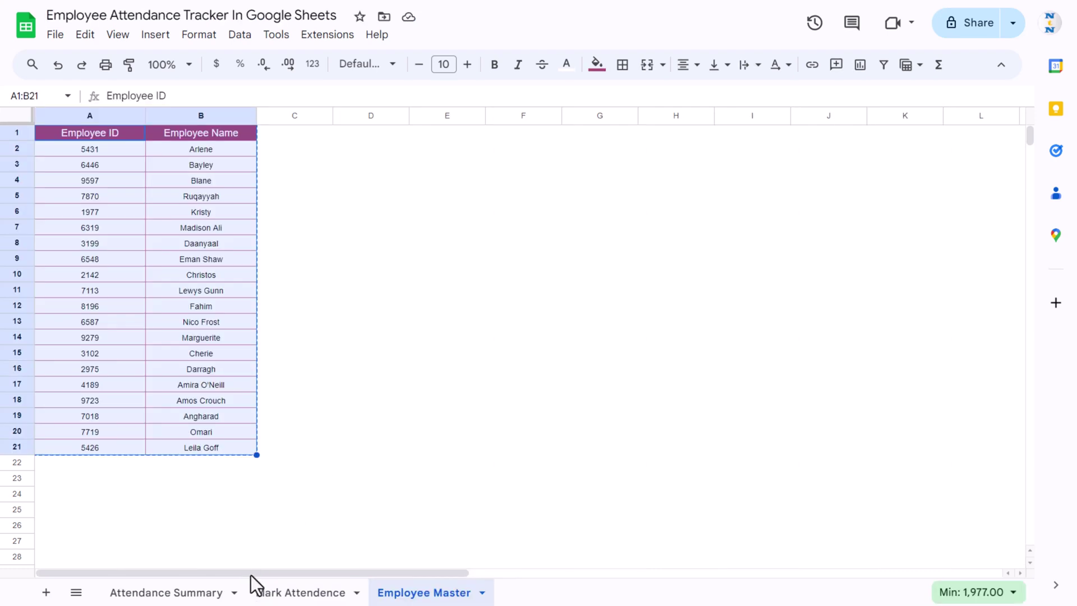
Step: Review the column headers ID, Date, Emp Id, Name and Attendance on the finished tracker's Mark Attendence sheet
left_click(285, 593)
left_click(89, 131)
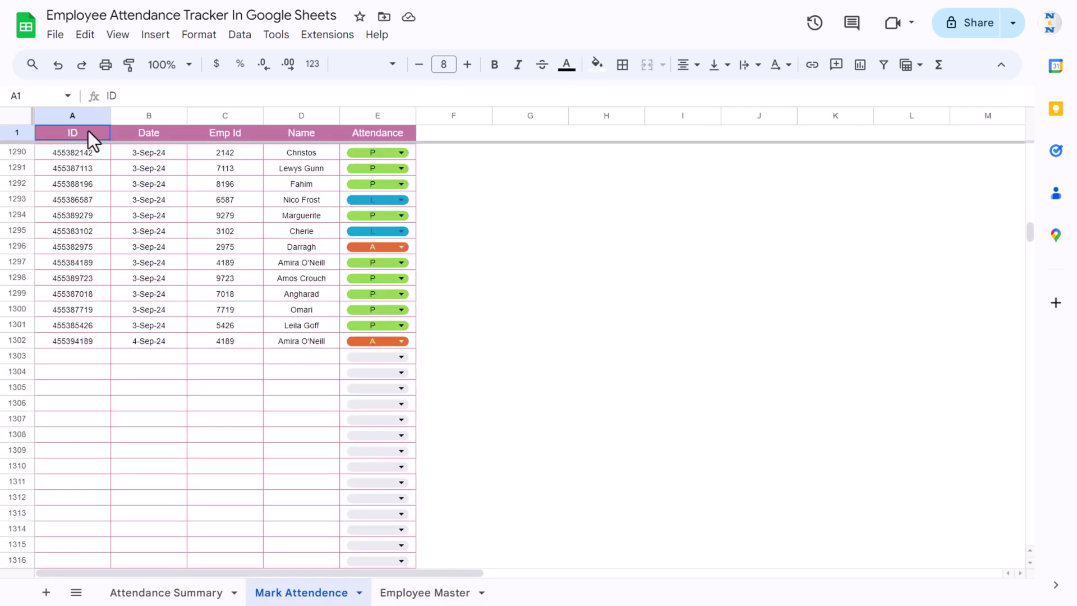
left_click(147, 134)
left_click(248, 133)
left_click(303, 133)
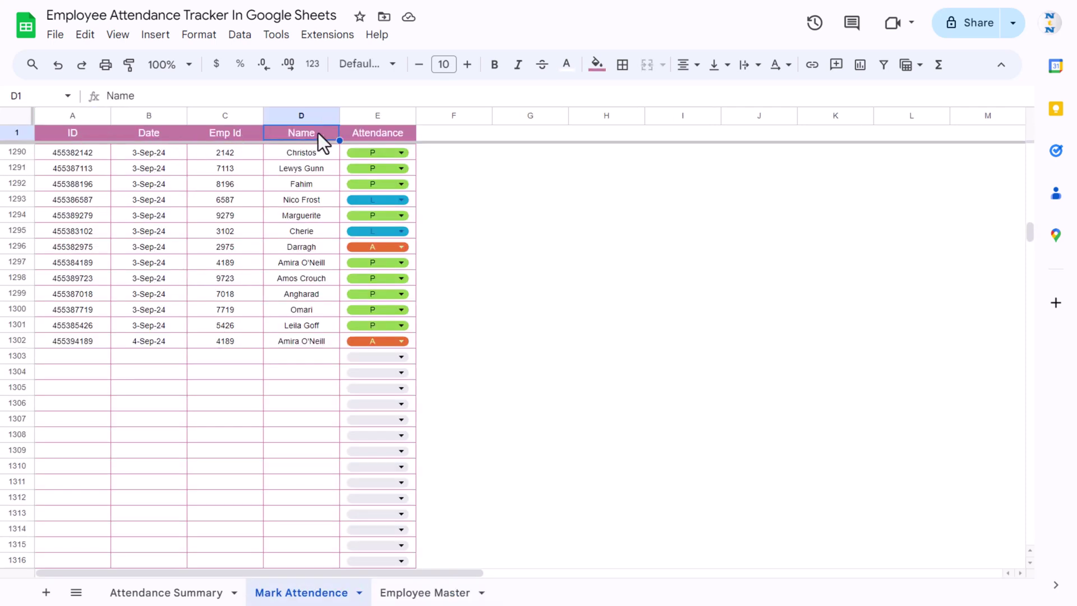
left_click(386, 133)
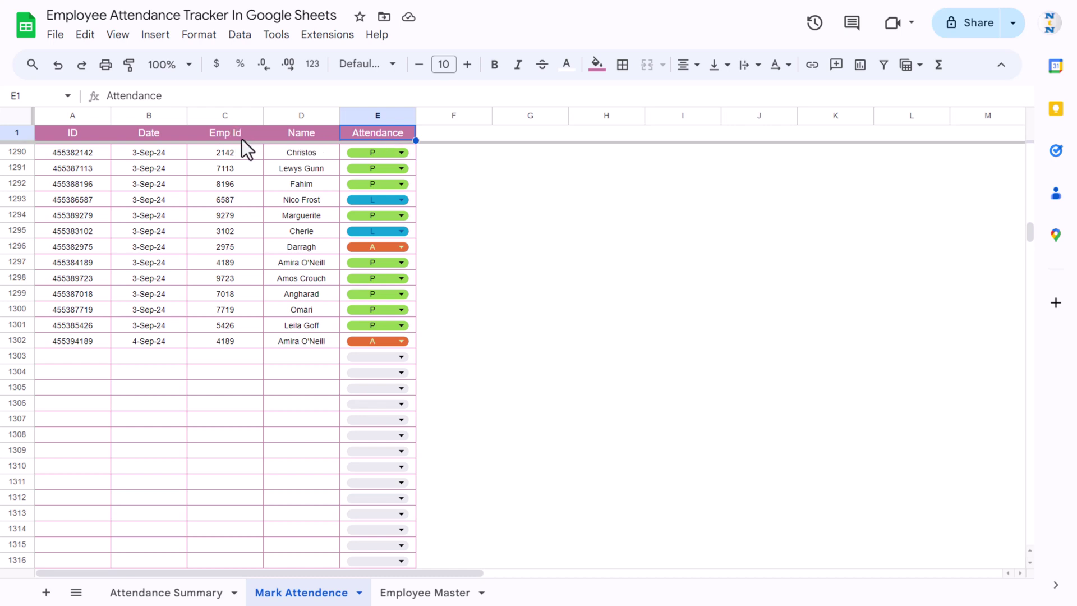
Step: Copy the dates and employee IDs B2:C1302 from the finished tracker into the new Mark Attendance sheet as unformatted values, starting at B2
key("Down")
key("Left")
key("Left")
key("Left")
key("Up")
key("Down")
key("shift+Right")
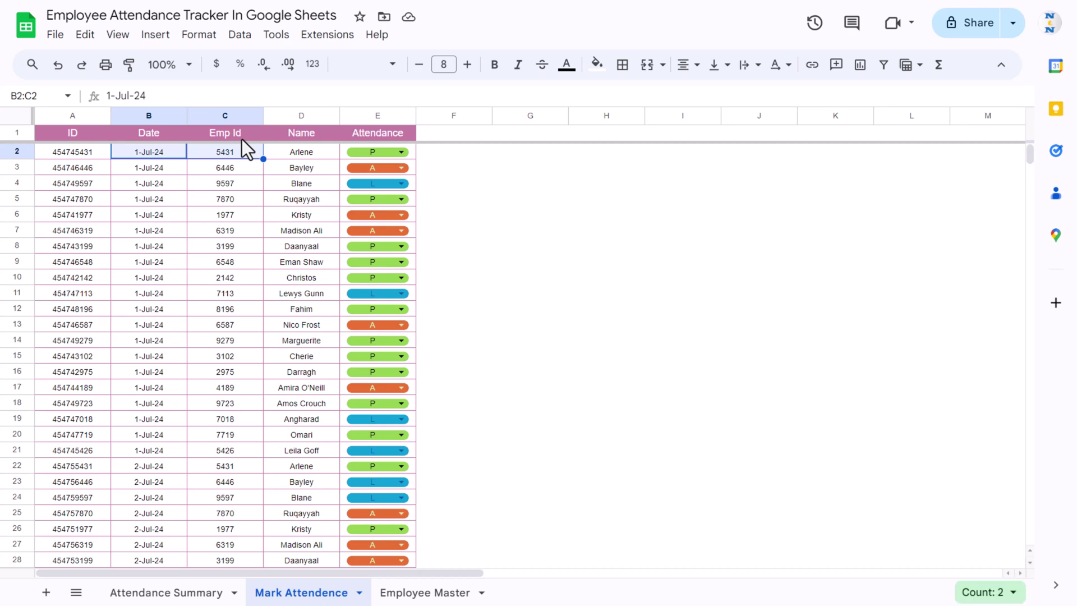
key("ctrl+shift+Down")
key("ctrl+c")
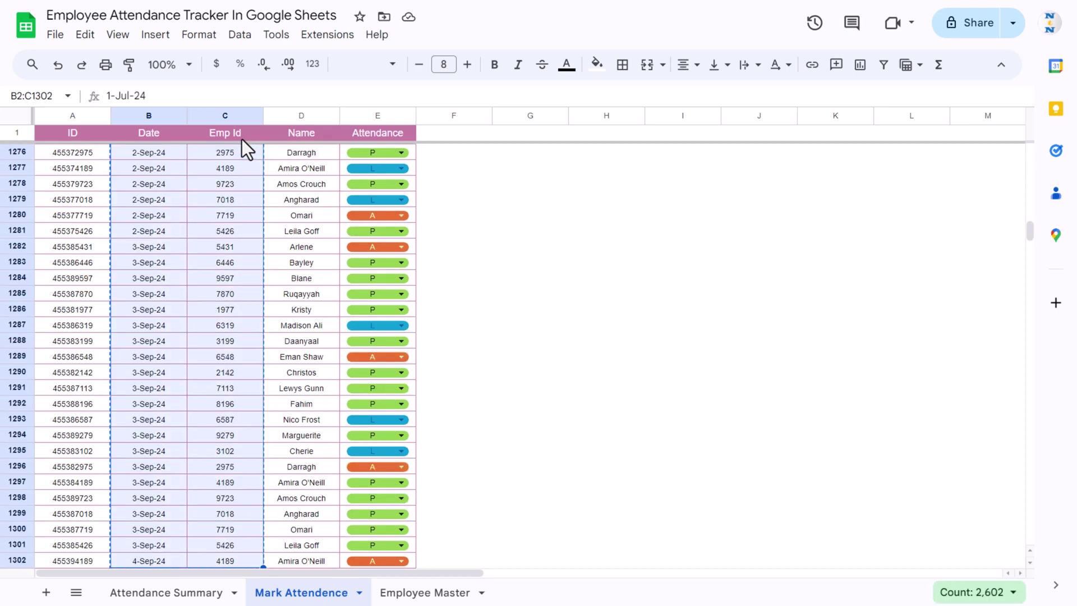
key("ctrl+Tab")
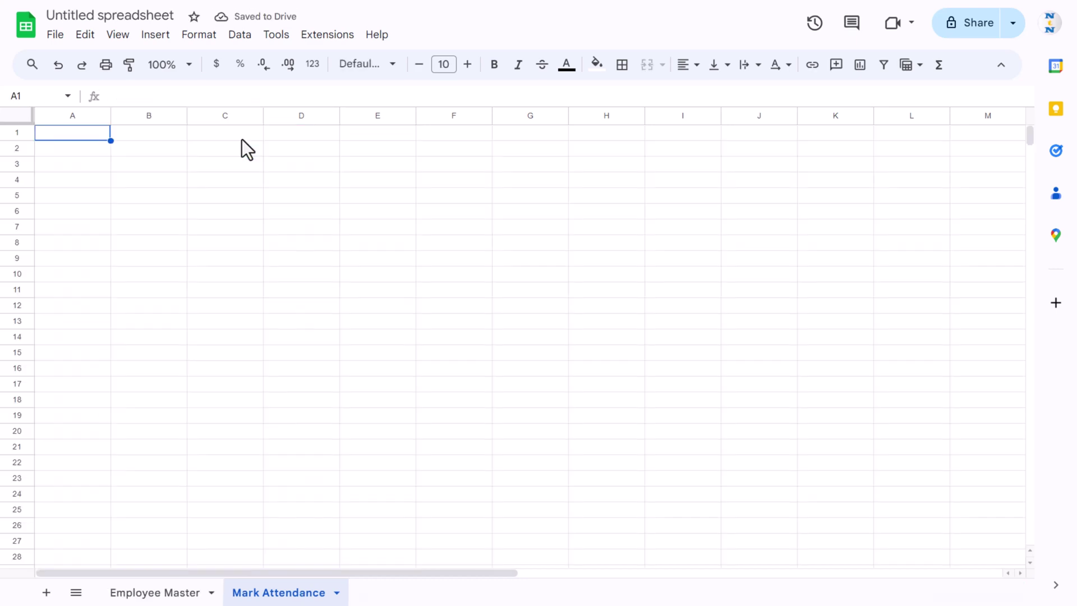
left_click(147, 149)
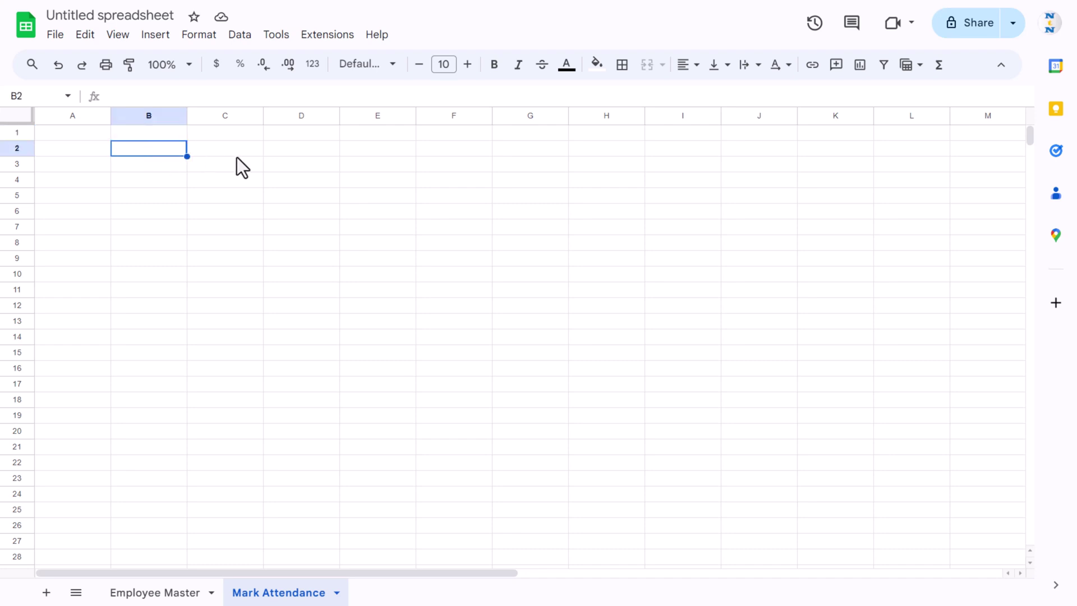
key("ctrl+v")
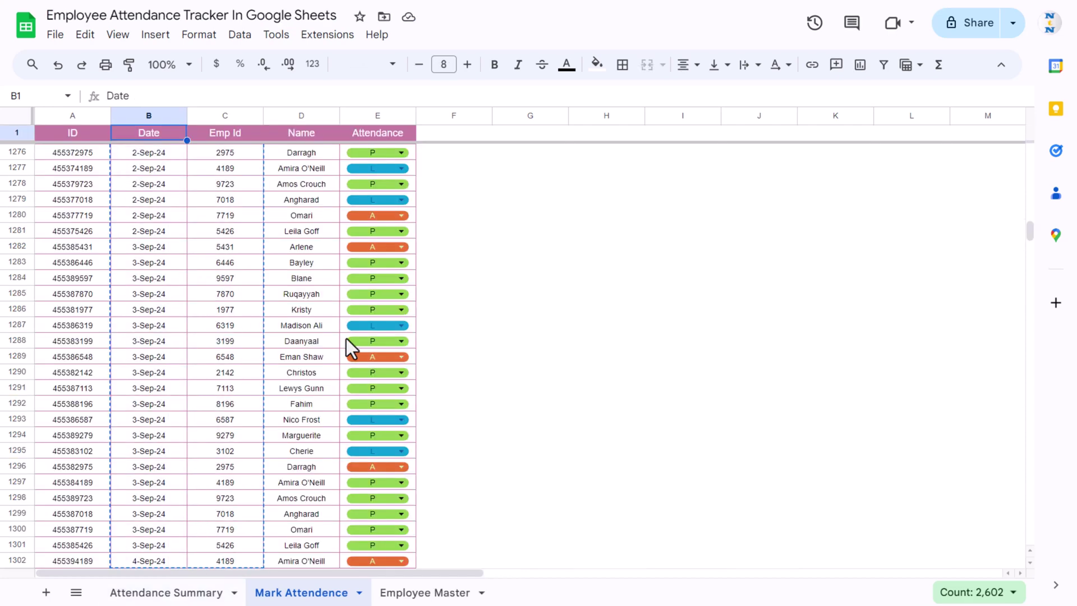
Step: Copy the attendance marks in column E of the finished tracker into the new Mark Attendance sheet as unformatted values, starting at E2
key("Right")
key("Right")
key("ctrl+shift+Down")
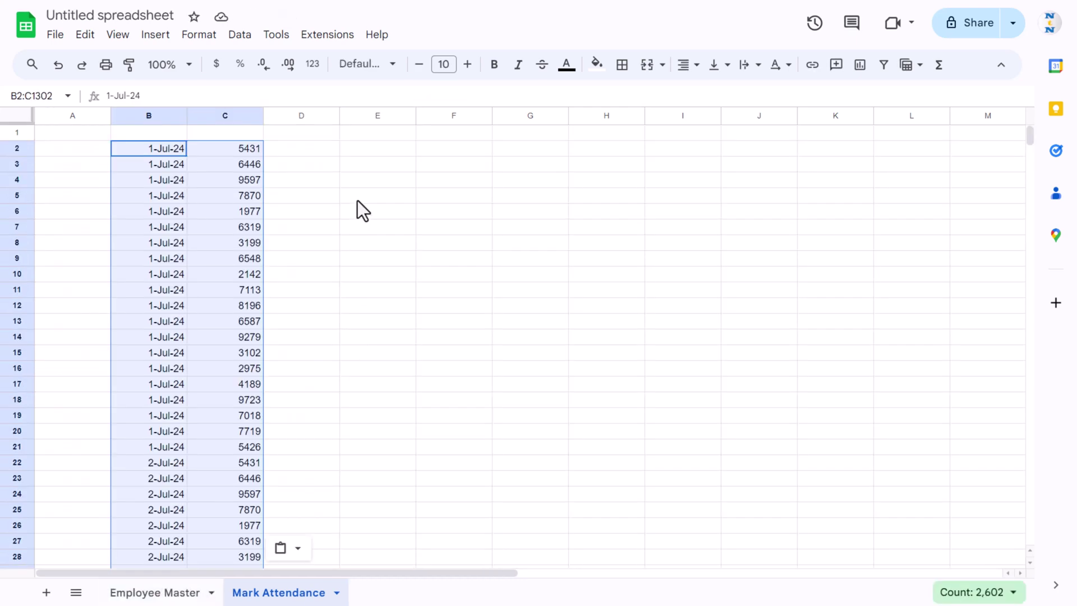
left_click(380, 150)
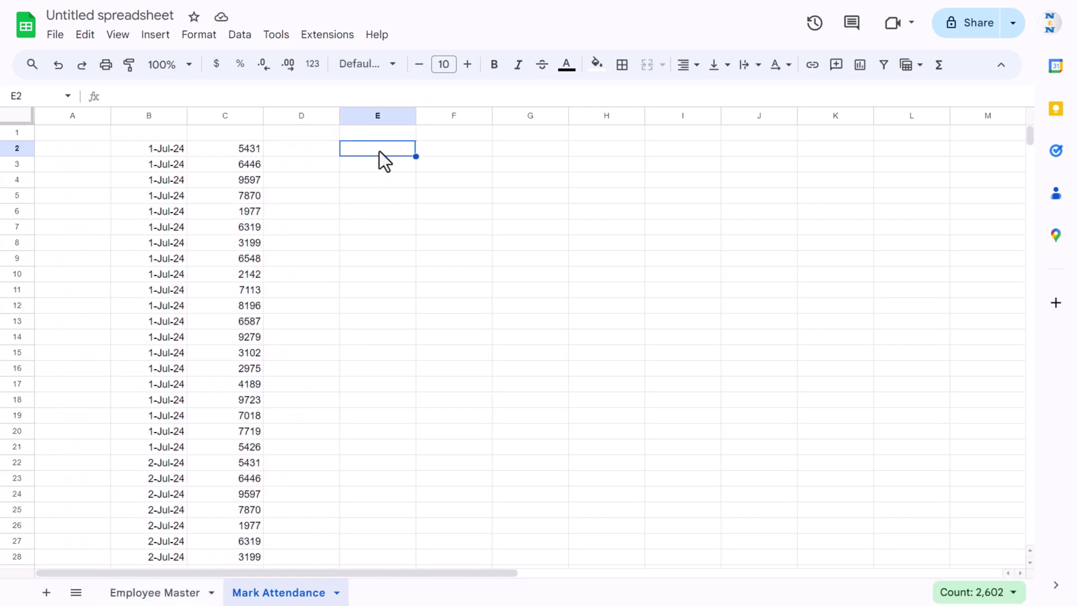
key("ctrl+v")
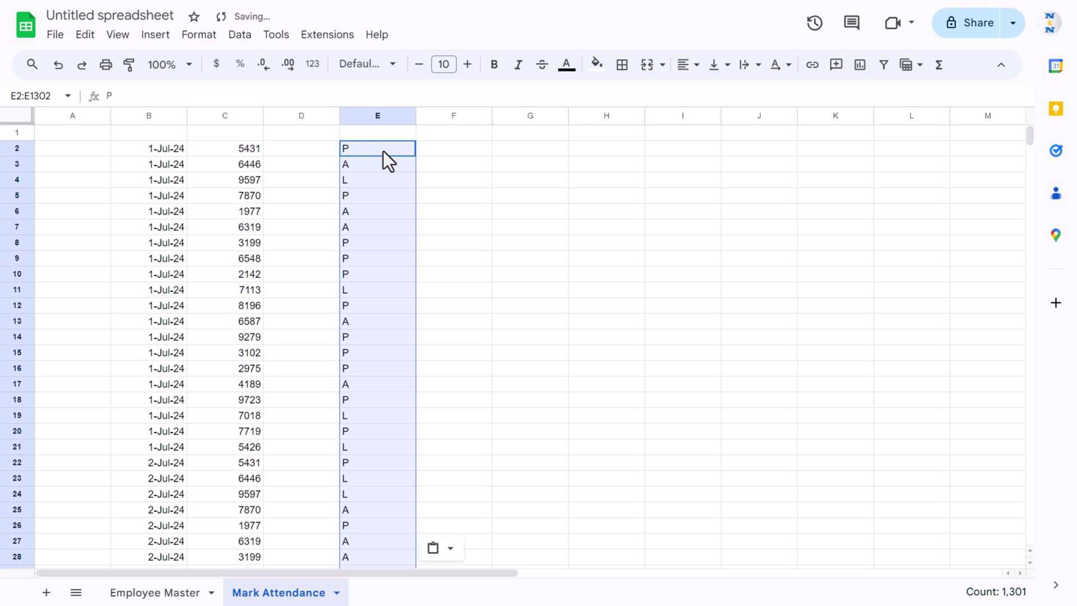
Step: Enter the headers ID, Date and Employee ID in cells A1 to C1 of the Mark Attendance sheet
key("Up")
key("Left")
key("Left")
key("Left")
key("Left")
type("ID")
key("Tab")
type("Date")
key("Tab")
type("Employee ID")
key("Tab")
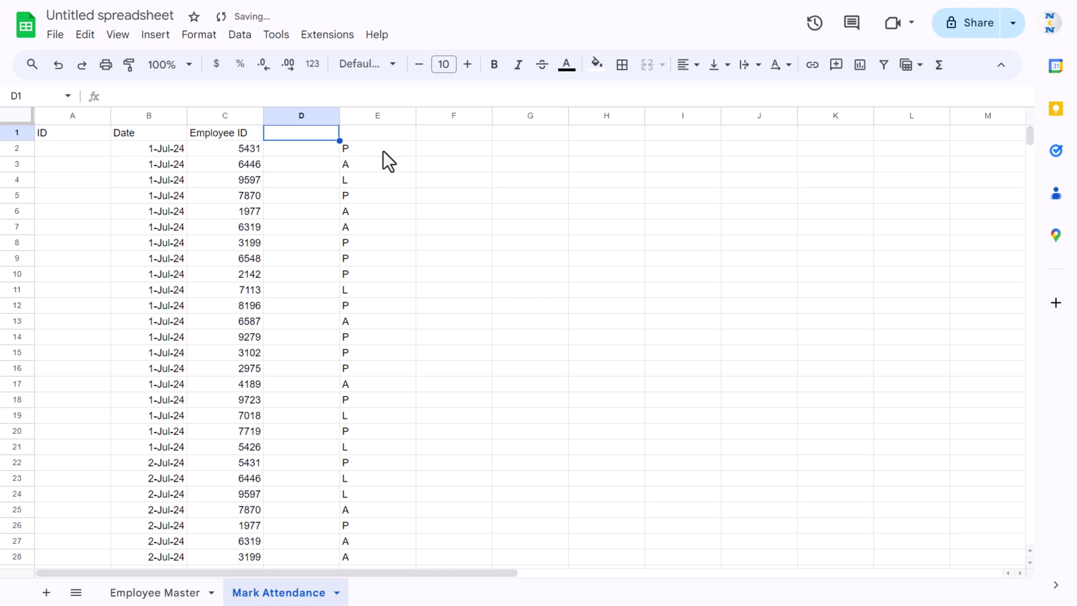
Step: Enter the headers Employee Name in D1 and Attendance in E1
type("Emp")
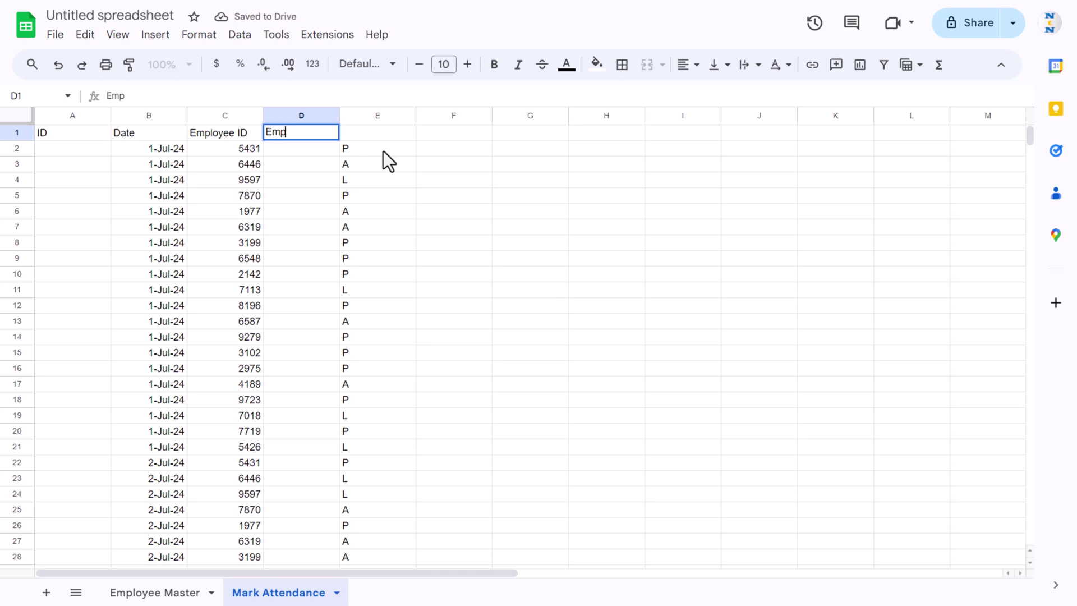
type("loyee Name")
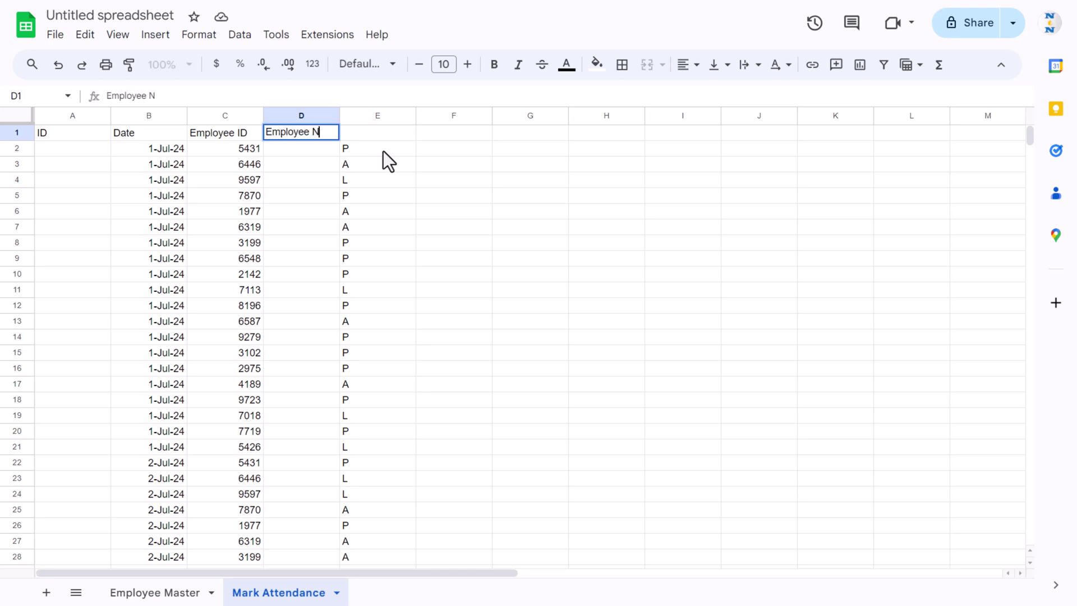
key("Return")
key("Up")
key("Right")
key("Right")
key("Right")
key("Right")
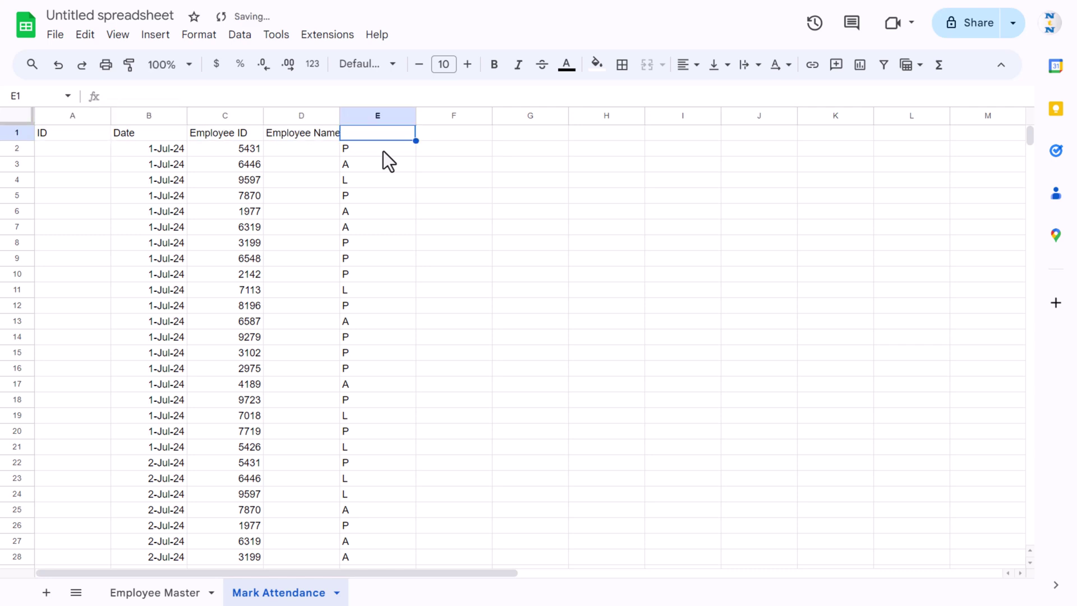
type("Attendance")
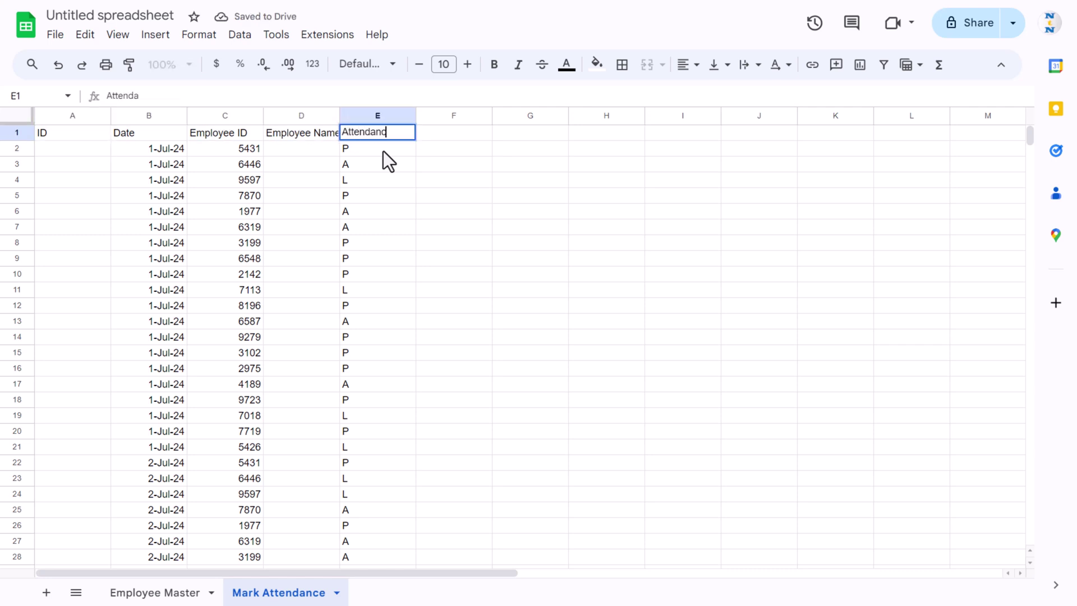
key("Return")
Step: Fill the ID column from A2 with =ARRAYFORMULA(B2:B&C2:C) to join each date and employee ID
key("Left")
key("Left")
key("Left")
key("Left")
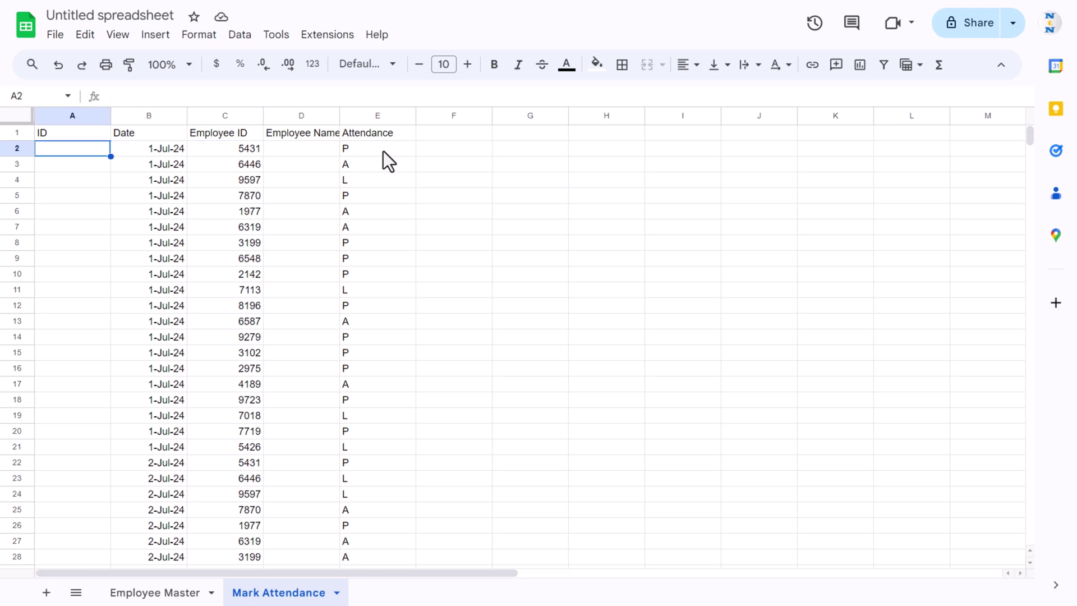
type("=ar")
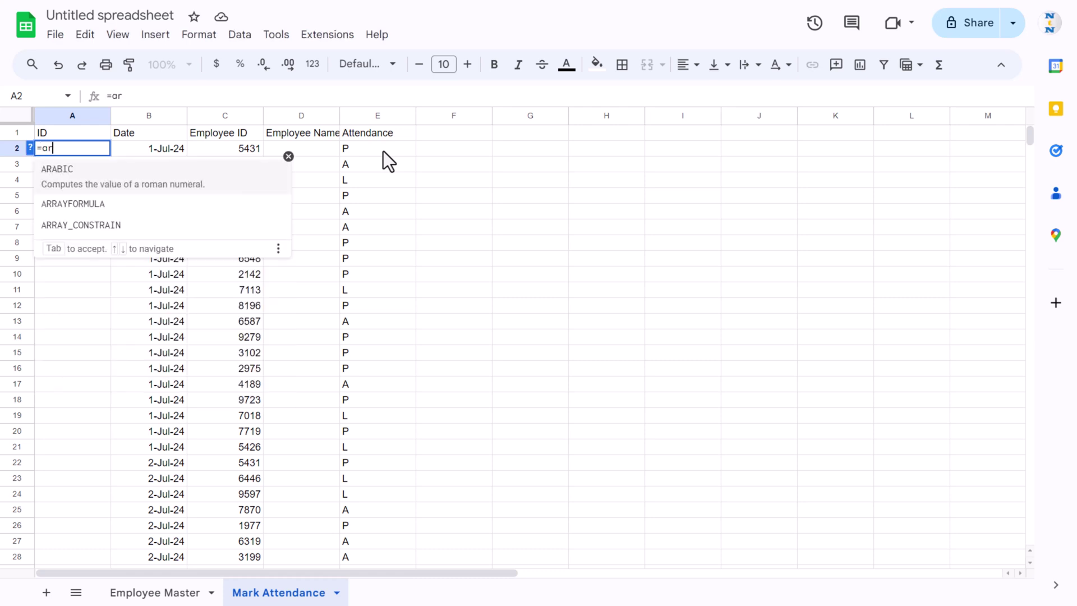
key("Tab")
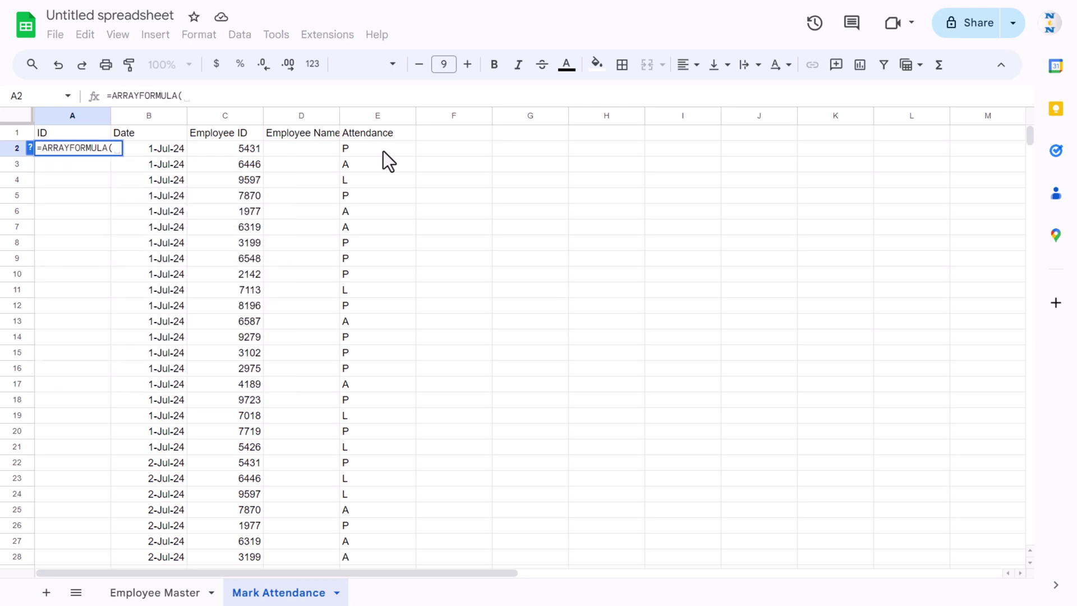
key("Right")
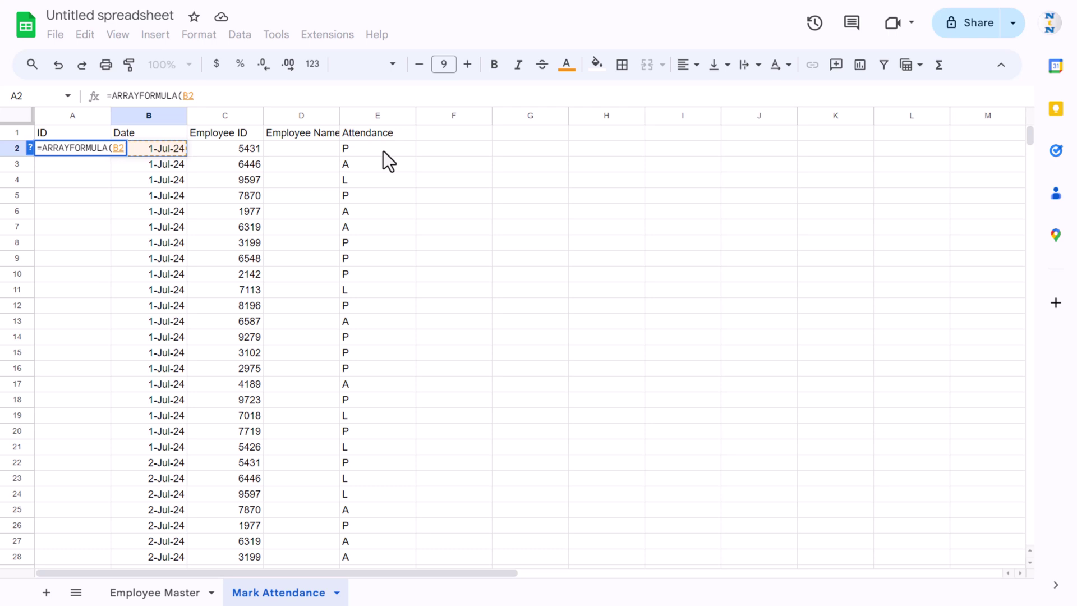
type(":B")
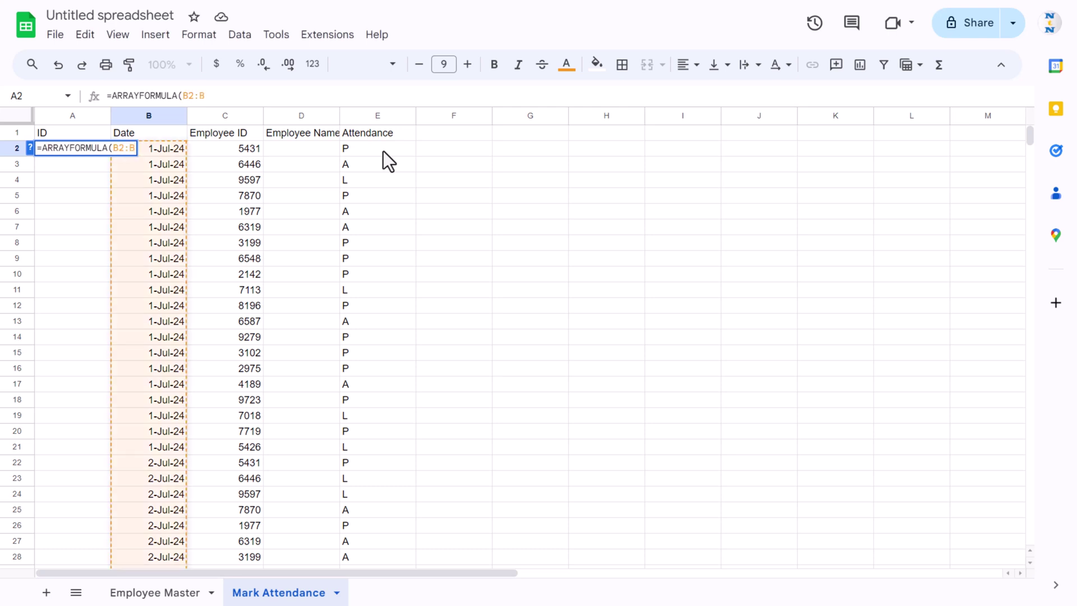
type("&")
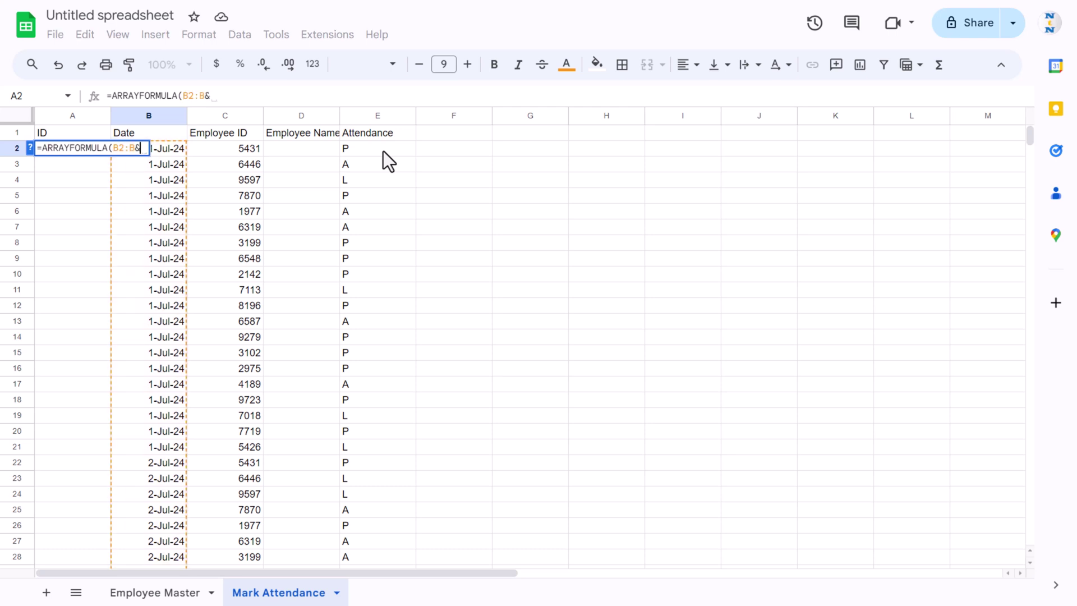
type("C2")
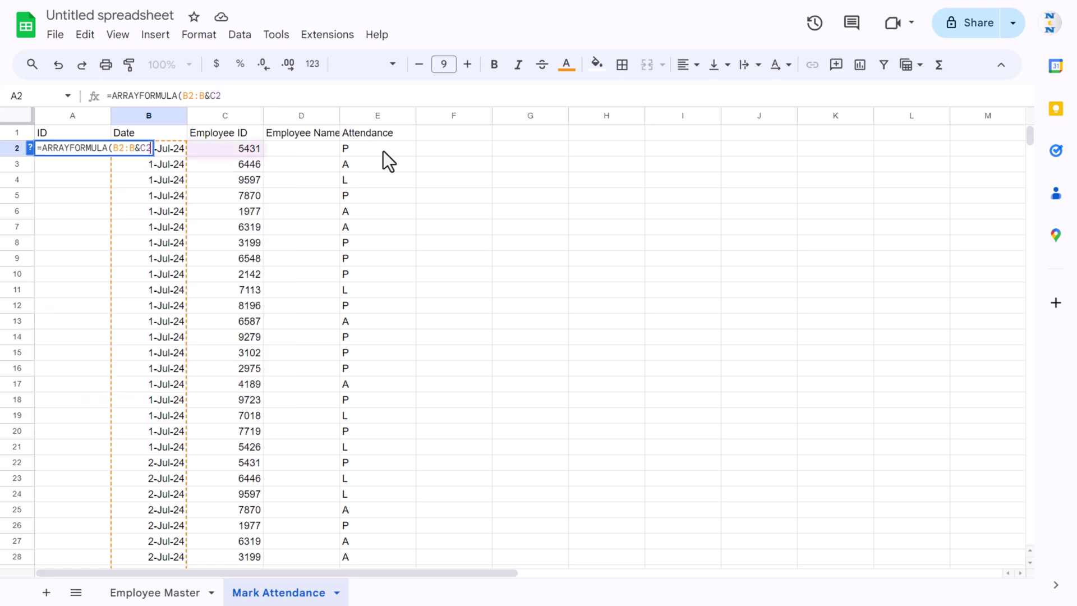
type(":C")
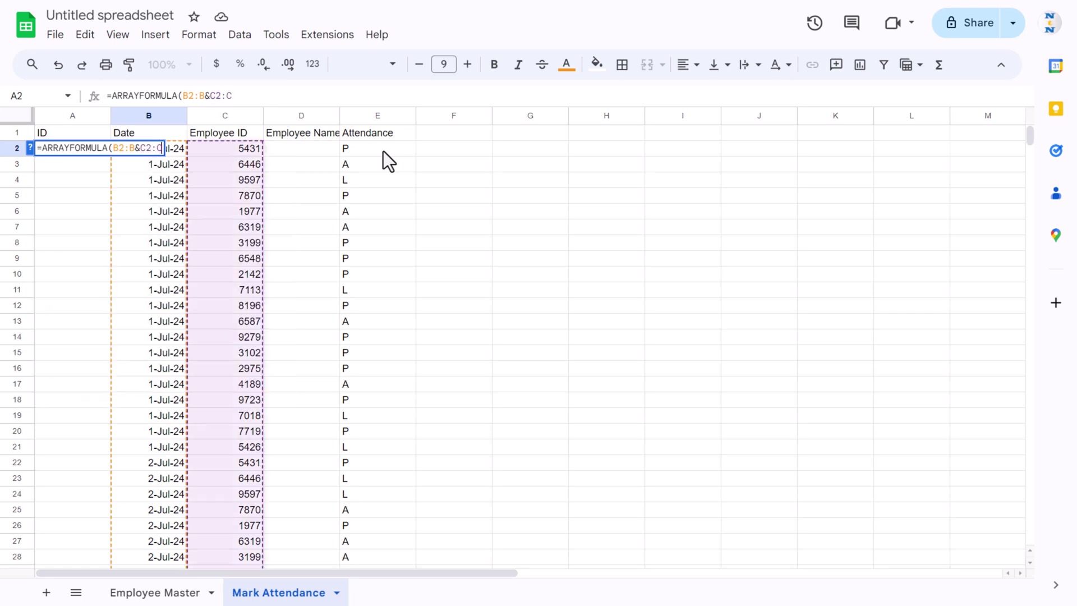
type(")")
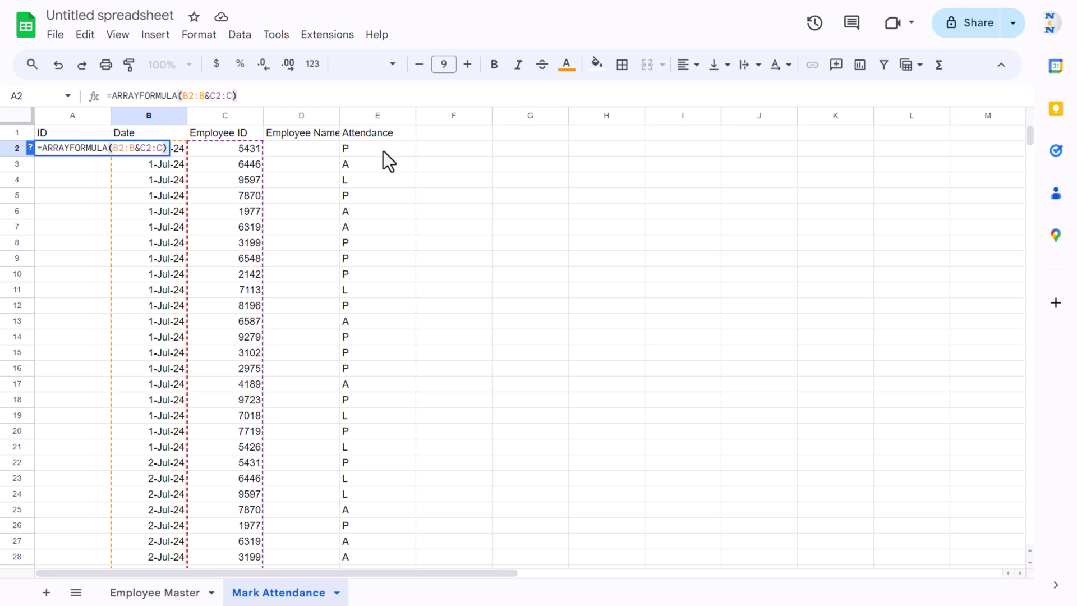
key("Return")
key("Up")
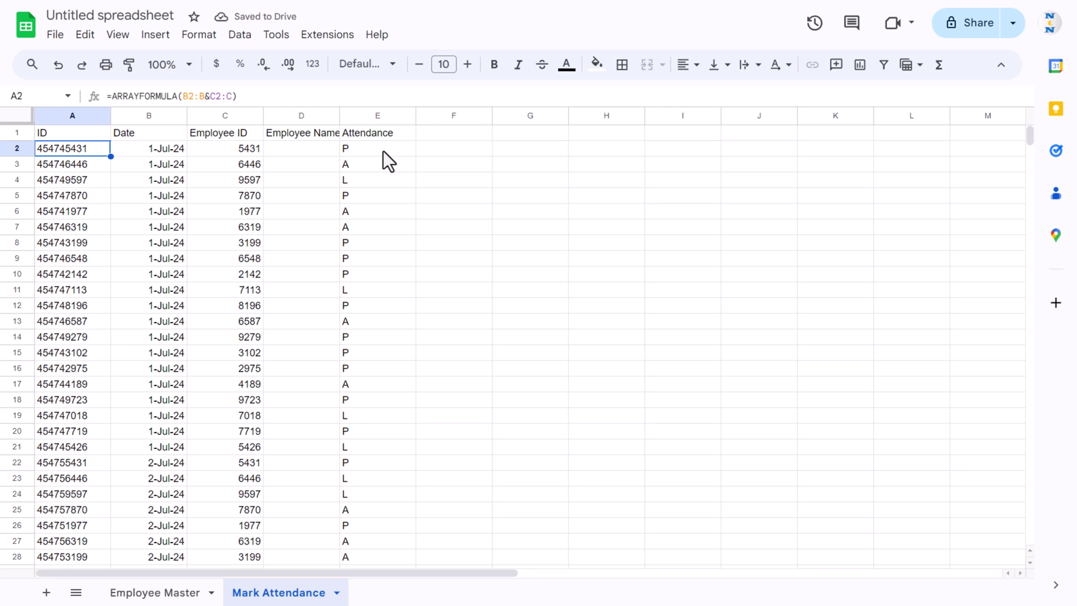
Step: Look up the employee name in D2 with =VLOOKUP(C2,'Employee Master'!$A:$B,2,0)
key("Right")
key("Right")
key("Right")
key("Right")
key("Up")
key("Left")
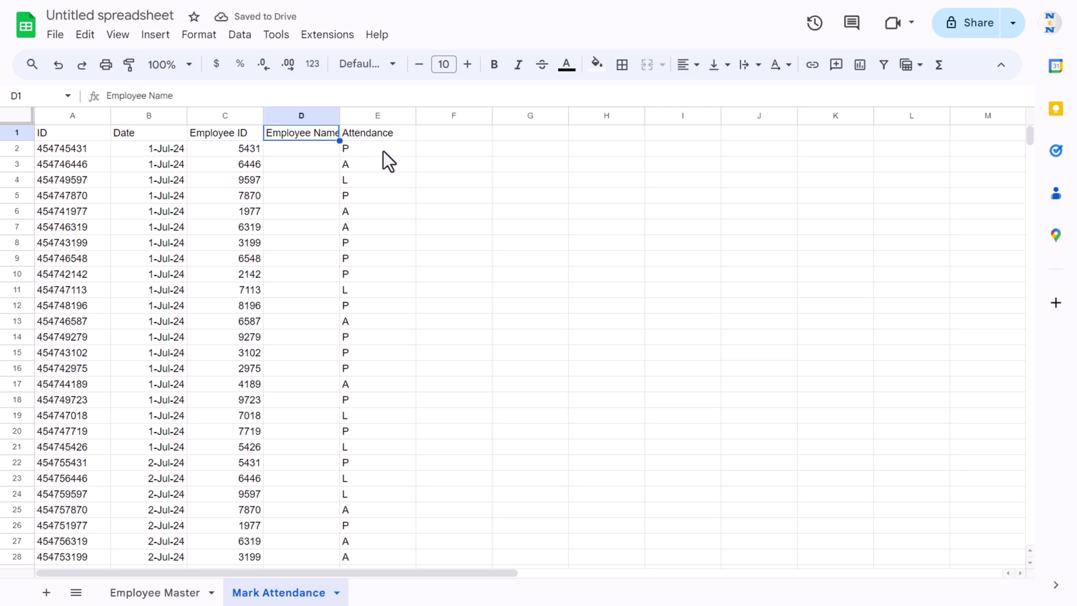
key("Down")
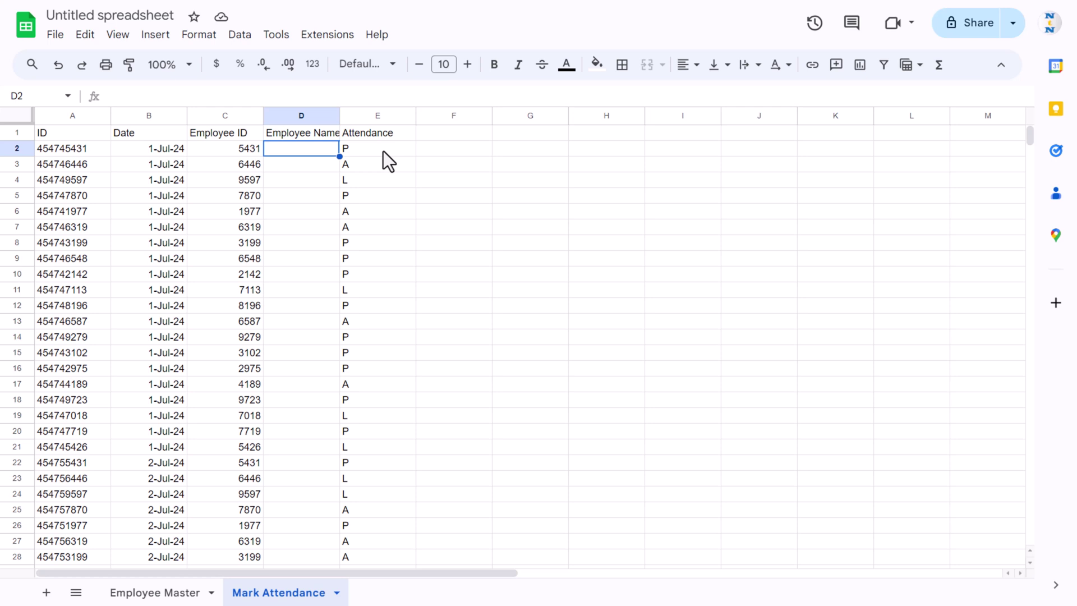
type("=VL")
key("Tab")
key("Left")
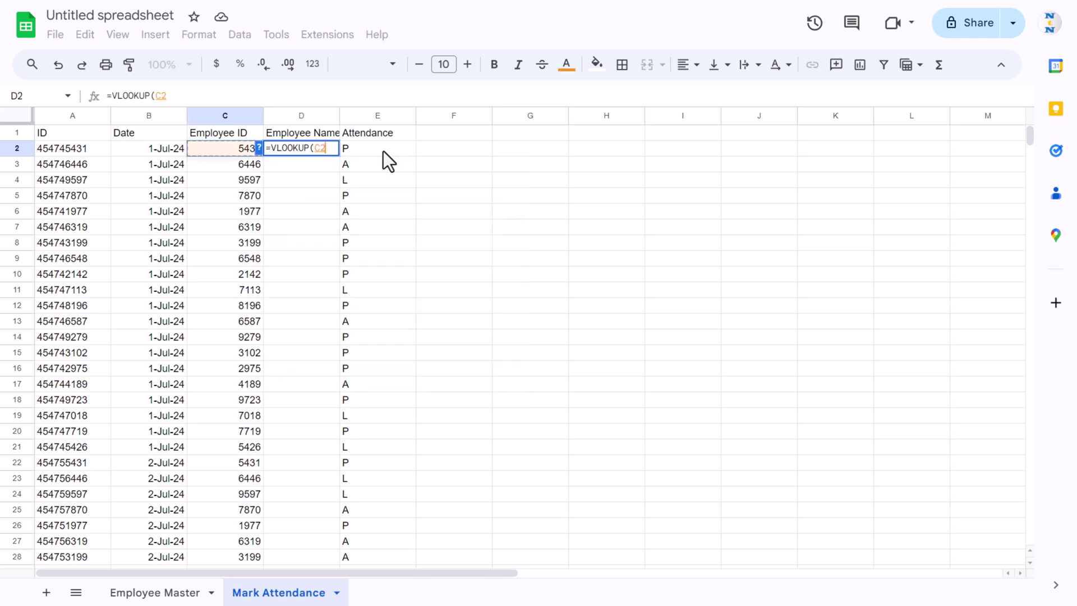
type(",")
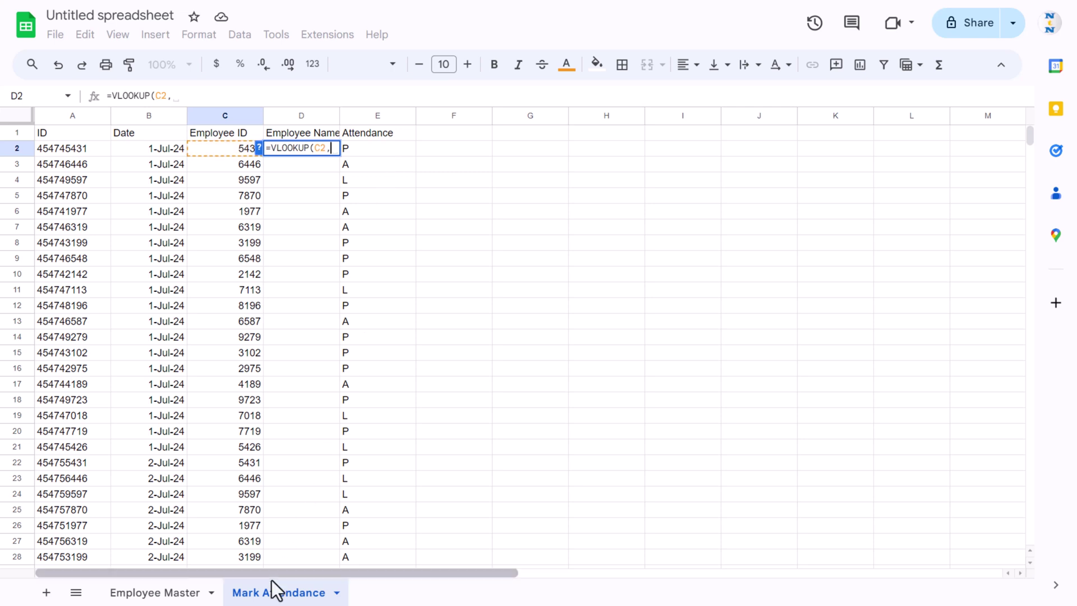
left_click(163, 593)
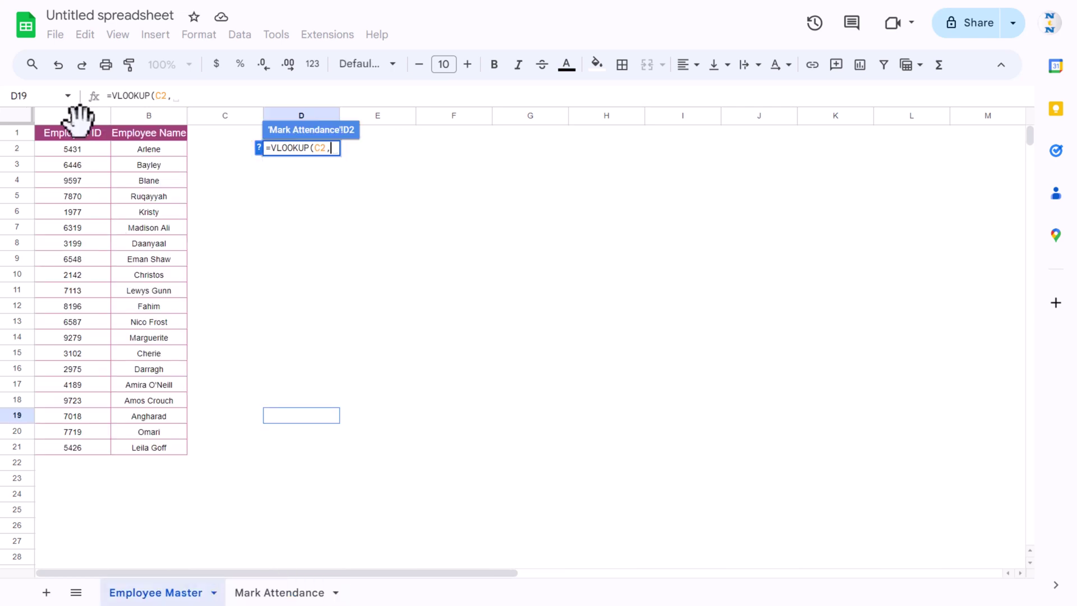
left_click_drag(76, 119, 150, 115)
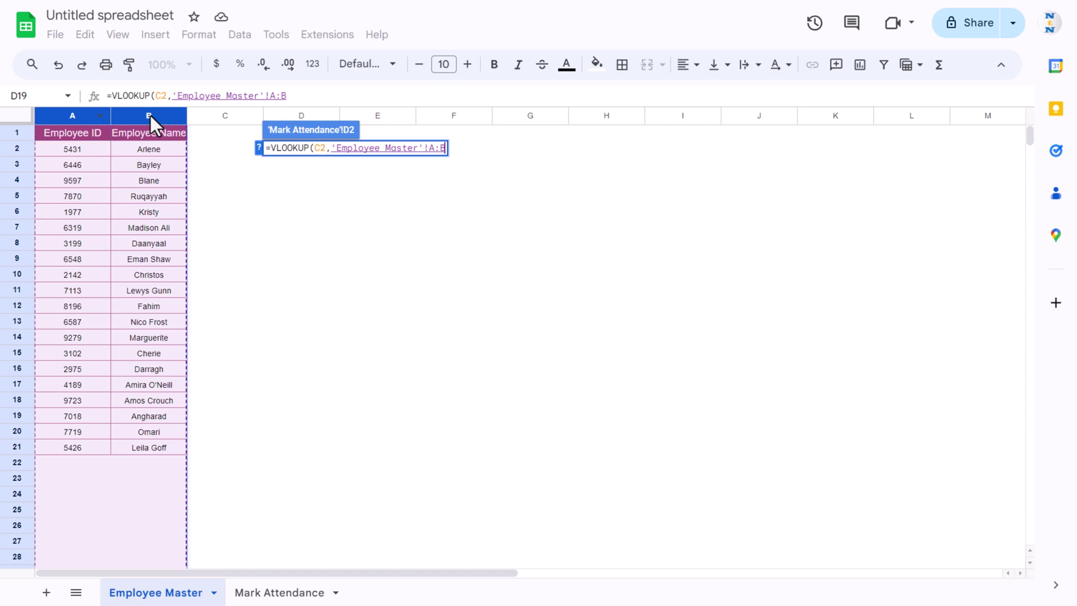
key("F4")
type(",2,0")
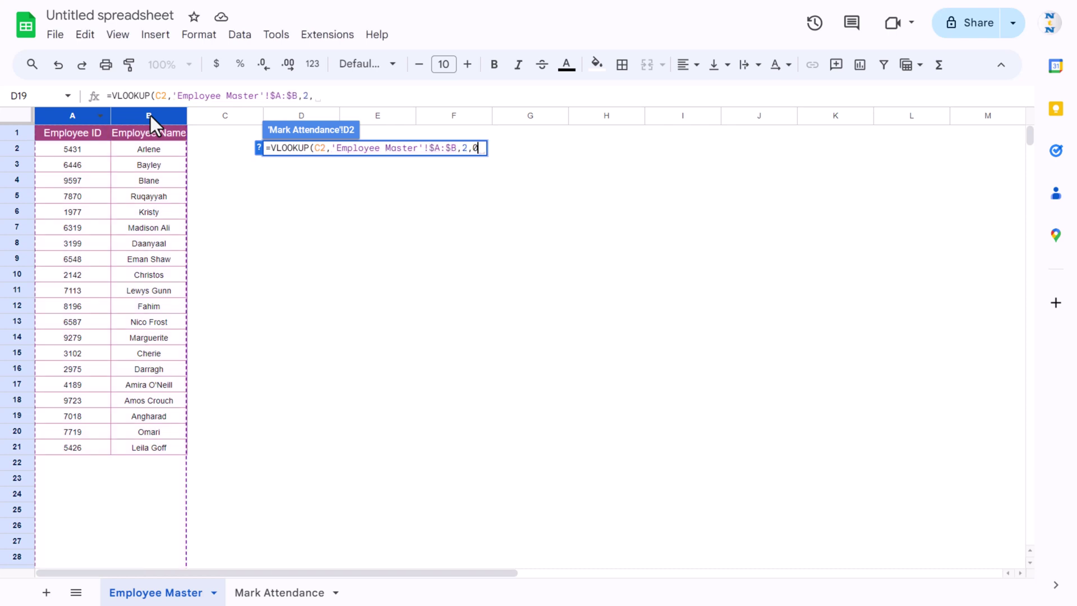
type(")")
key("Return")
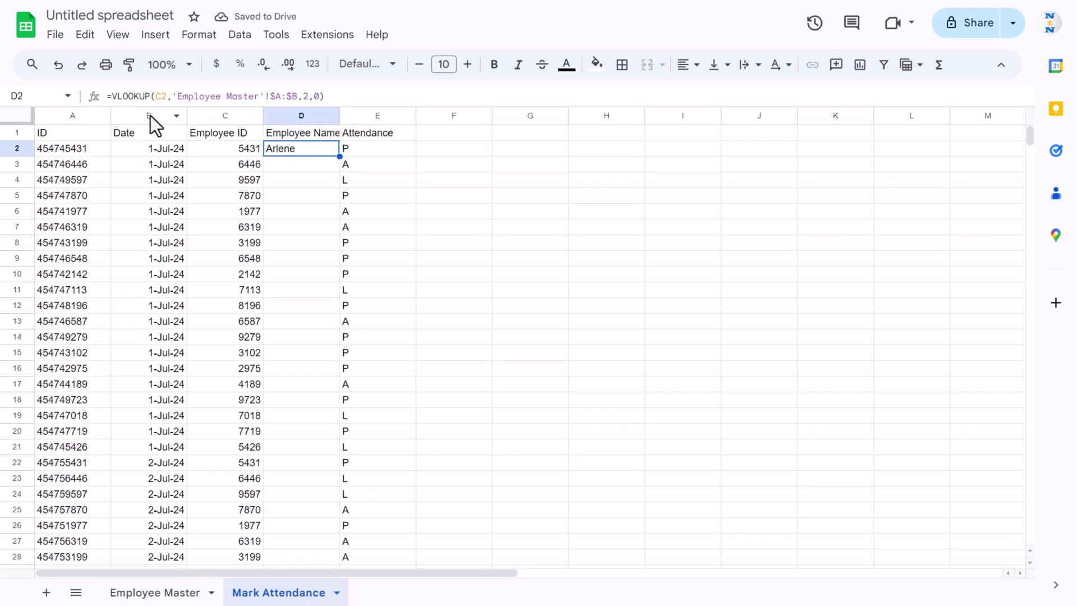
Step: Wrap the D2 lookup in ARRAYFORMULA and extend its search key to C2:C to fill the whole Employee Name column
left_click_drag(112, 96, 351, 96)
key("ctrl+c")
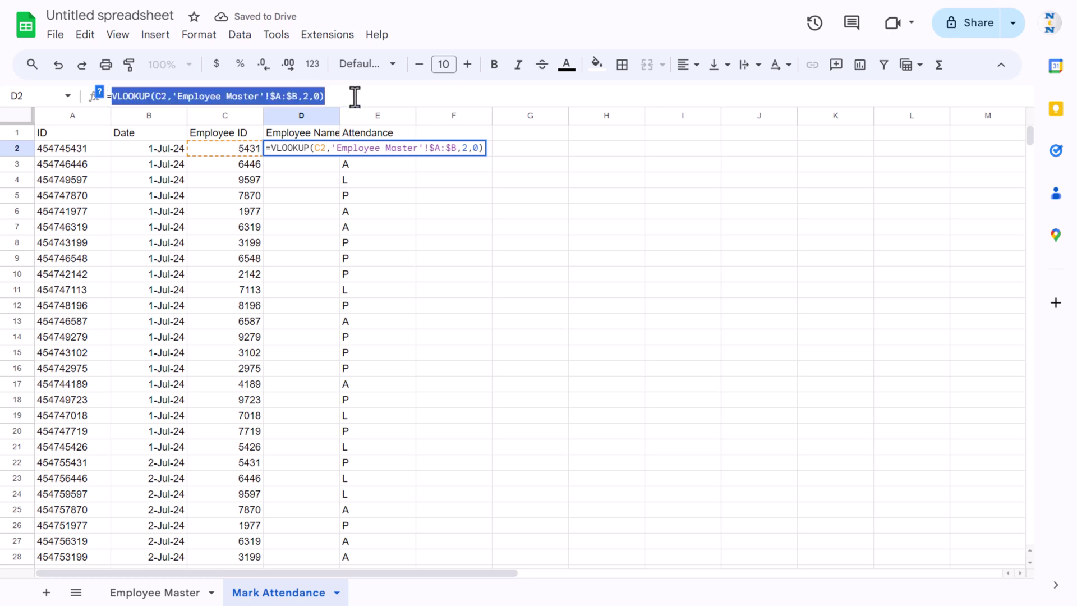
key("BackSpace")
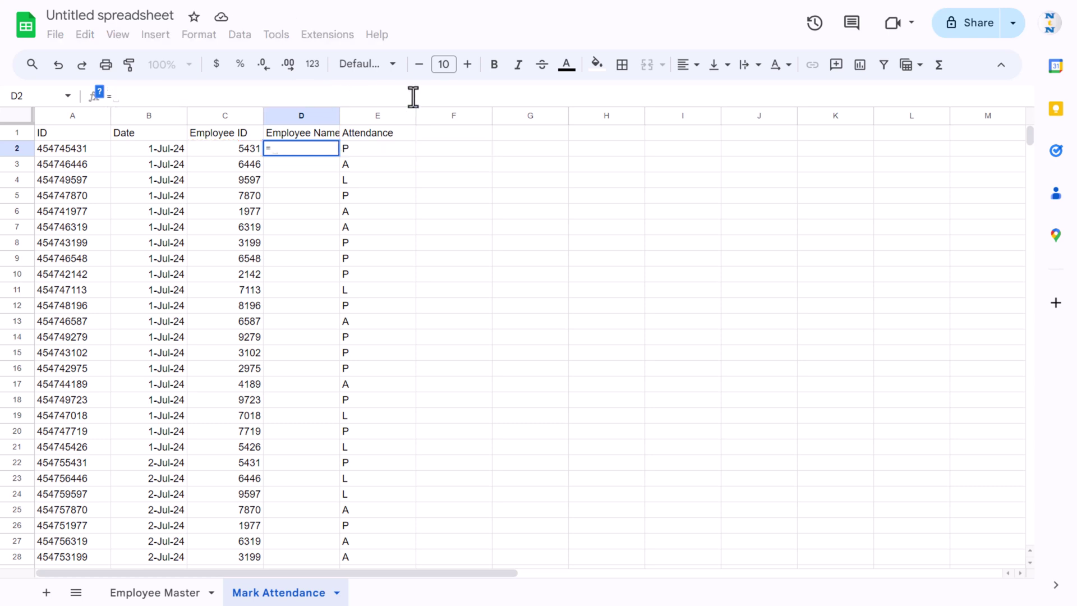
type("Arr")
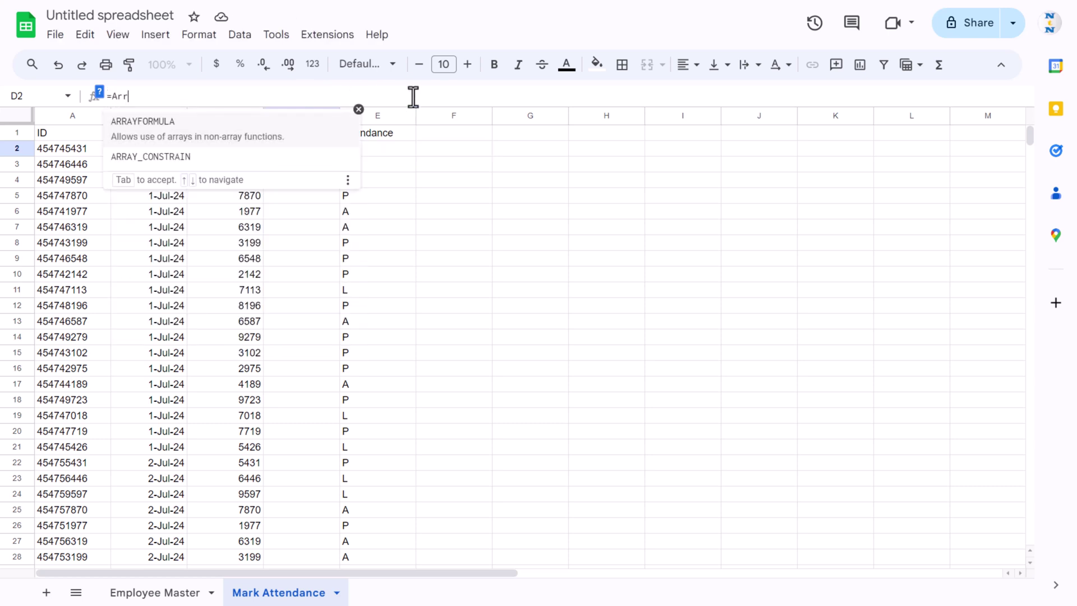
left_click(194, 135)
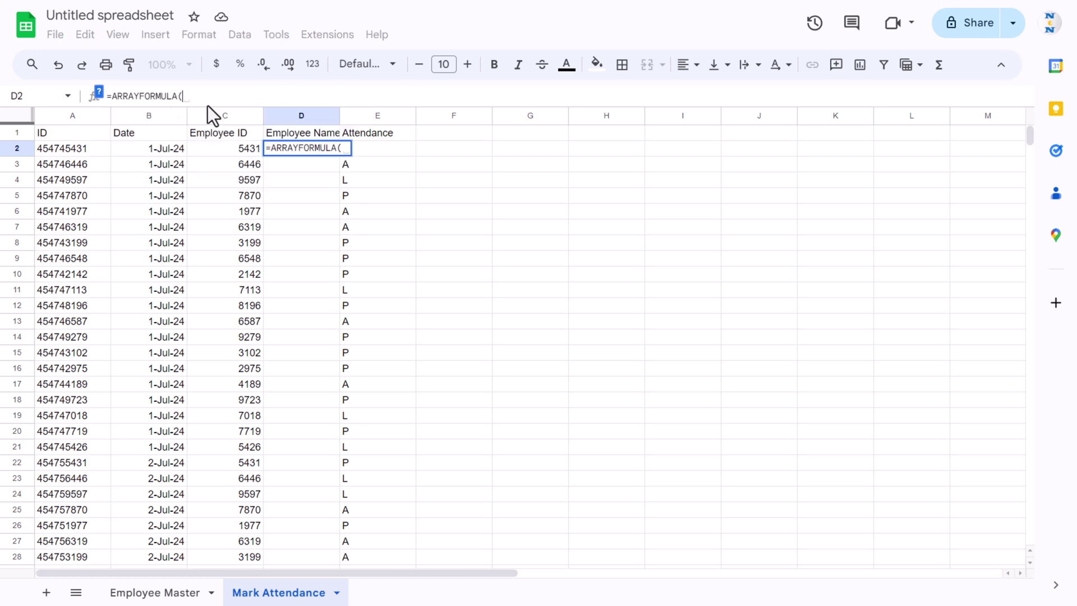
key("ctrl+v")
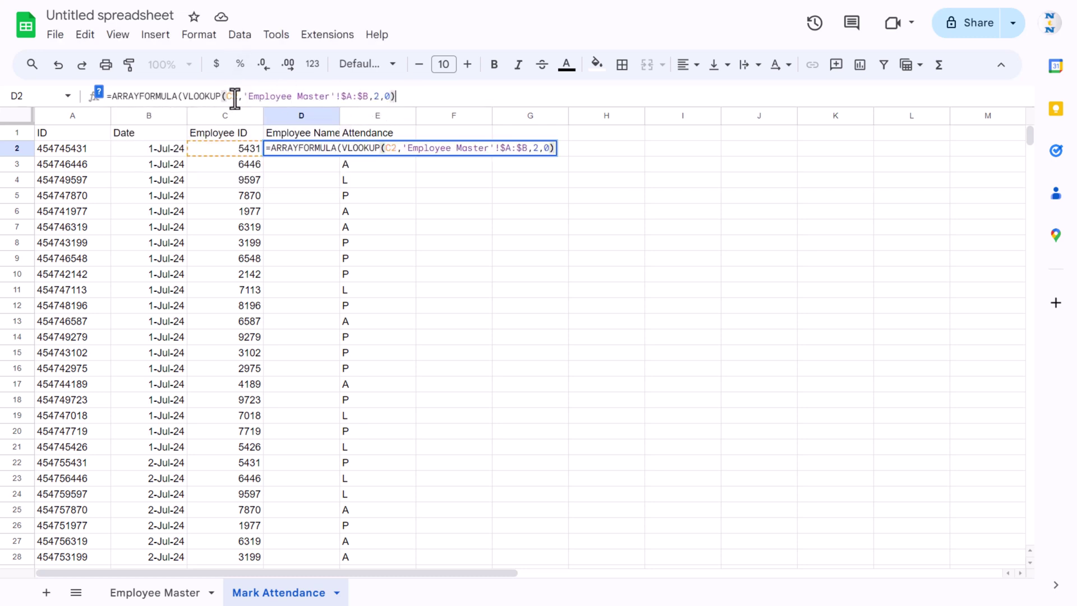
type(":C")
left_click(408, 95)
type(")")
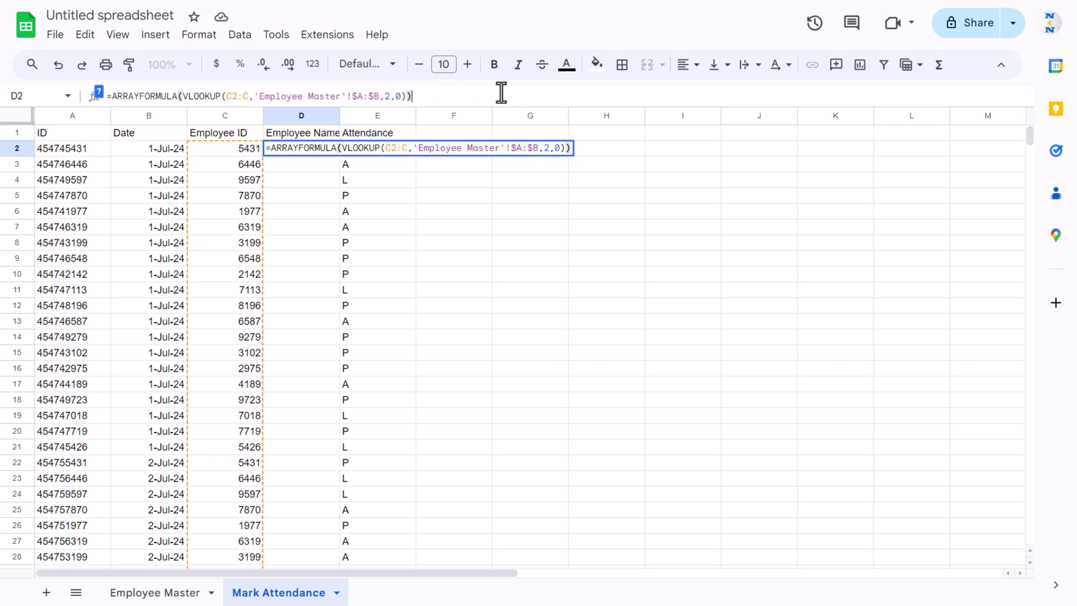
key("Return")
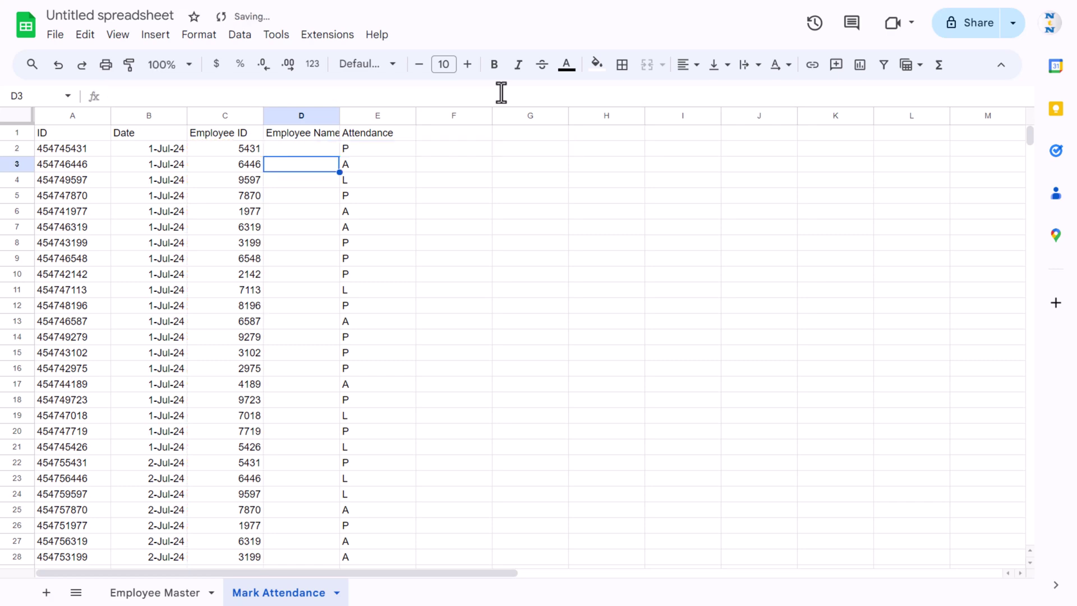
Step: Add 1000 more rows at the bottom of the Mark Attendance sheet and check the Employee Name column from D1303 down
key("ctrl+Down")
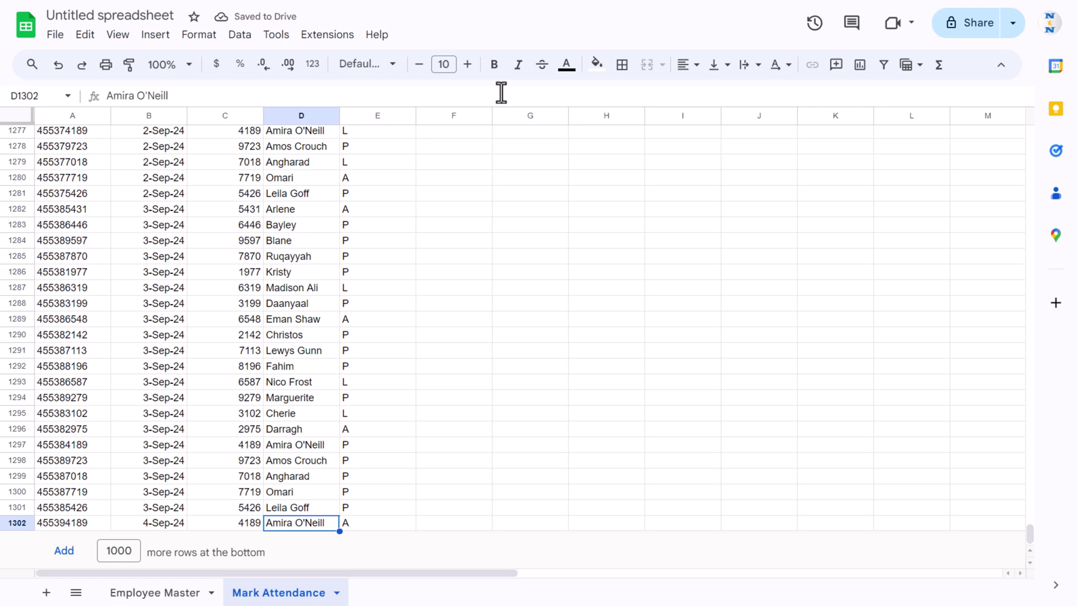
key("Left")
key("Left")
key("Left")
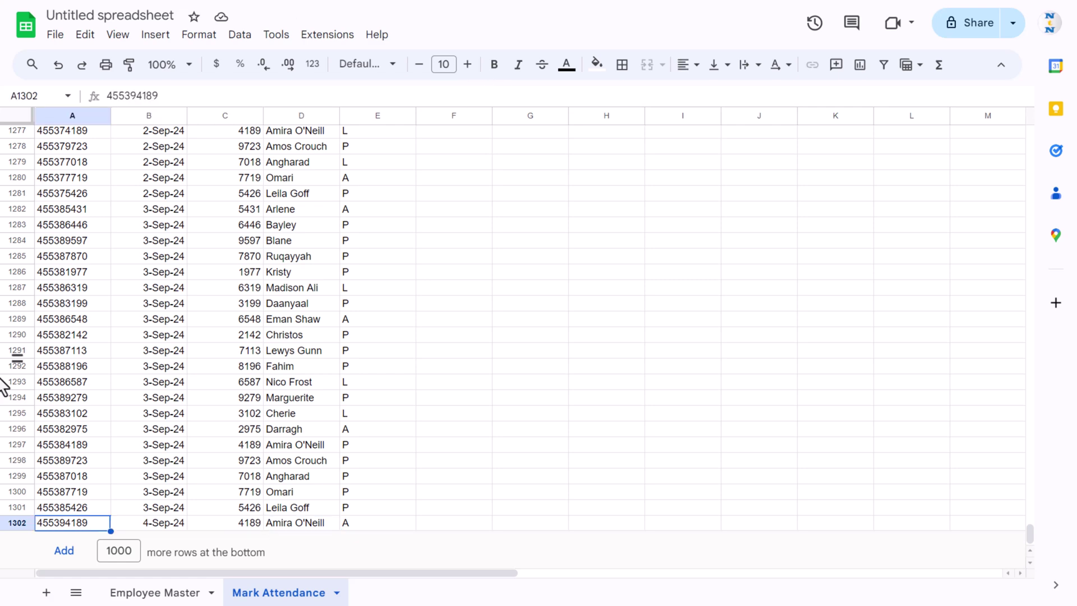
left_click(64, 551)
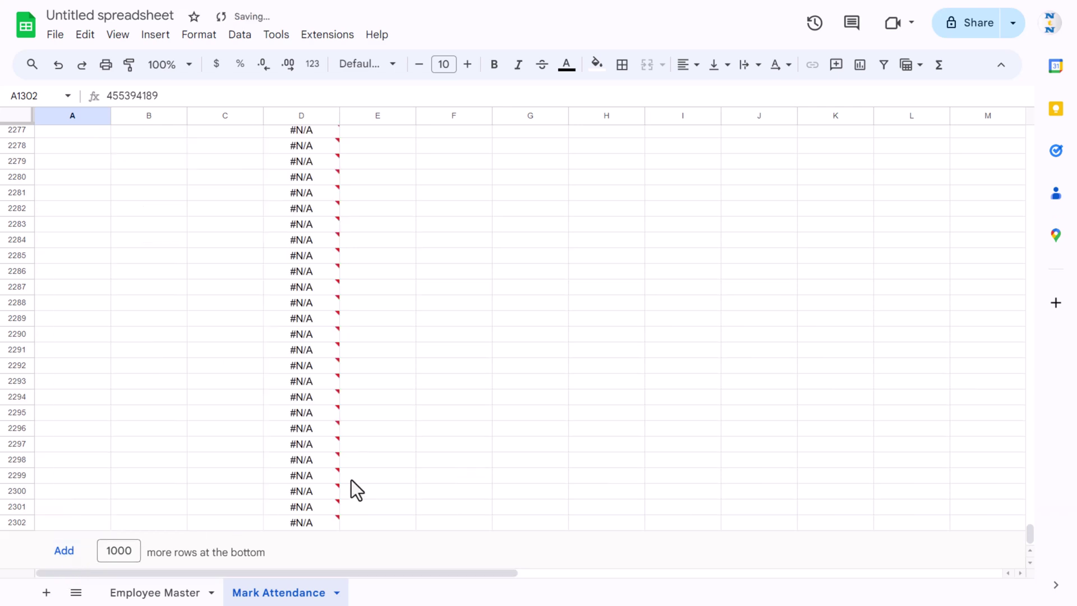
left_click(103, 395)
key("ctrl+Up")
key("Down")
key("Right")
key("Right")
key("Right")
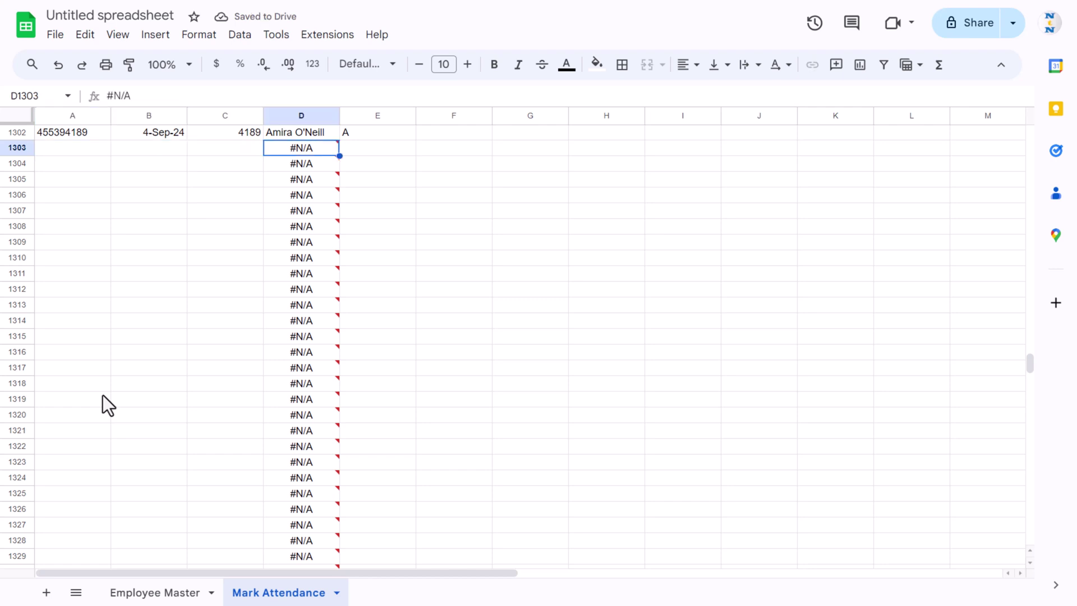
Step: Wrap the D2 lookup in IFERROR with an empty string fallback: =ARRAYFORMULA(IFERROR(VLOOKUP(C2:C,'Employee Master'!$A:$B,2,0),""))
key("ctrl+Up")
key("Down")
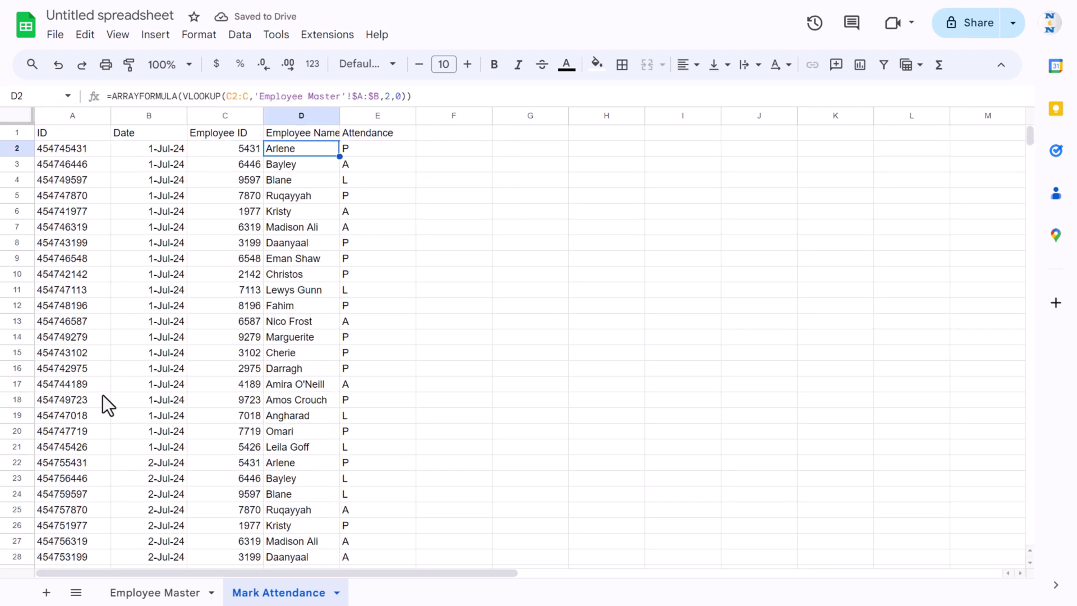
left_click_drag(182, 96, 407, 96)
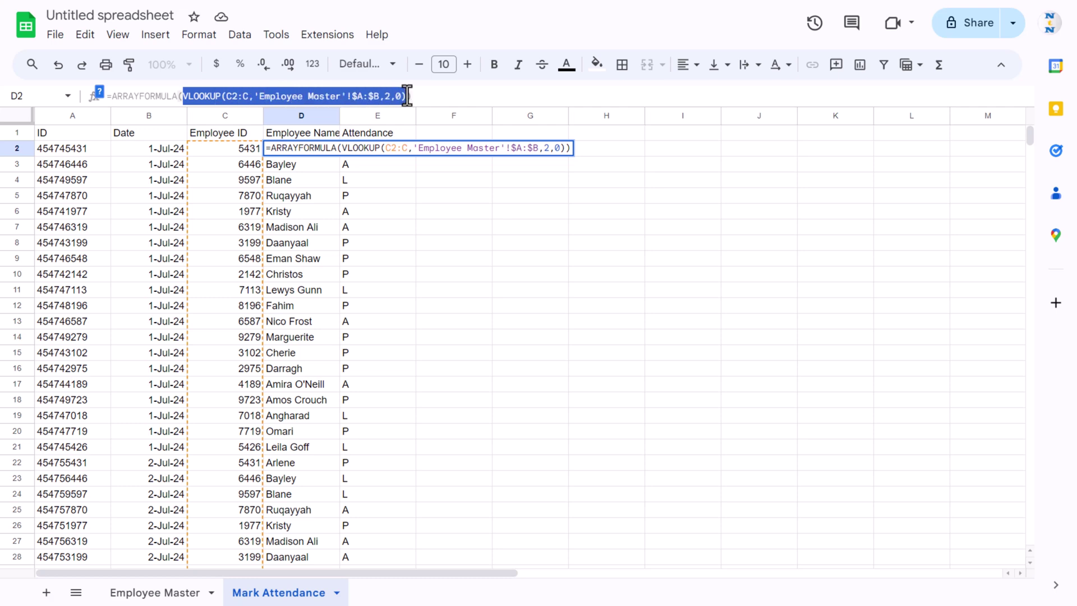
key("ctrl+x")
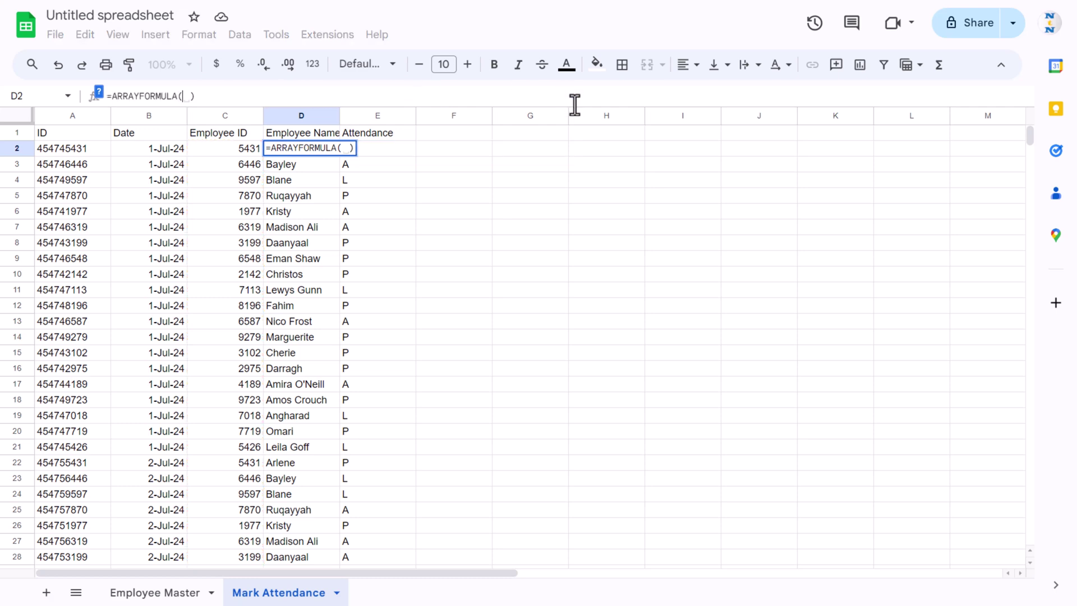
type("IFERROR(")
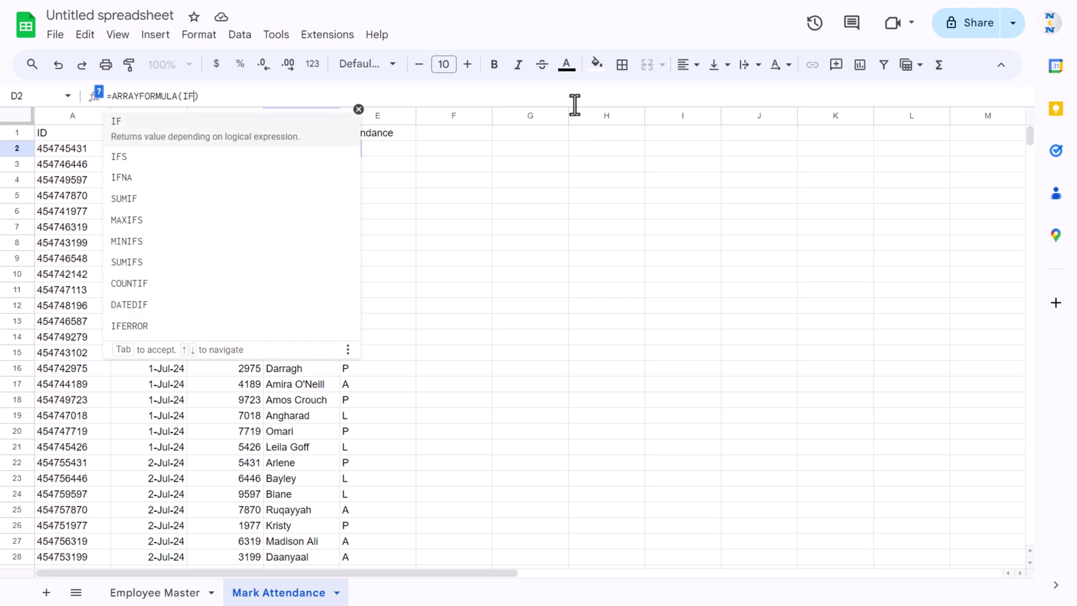
key("ctrl+v")
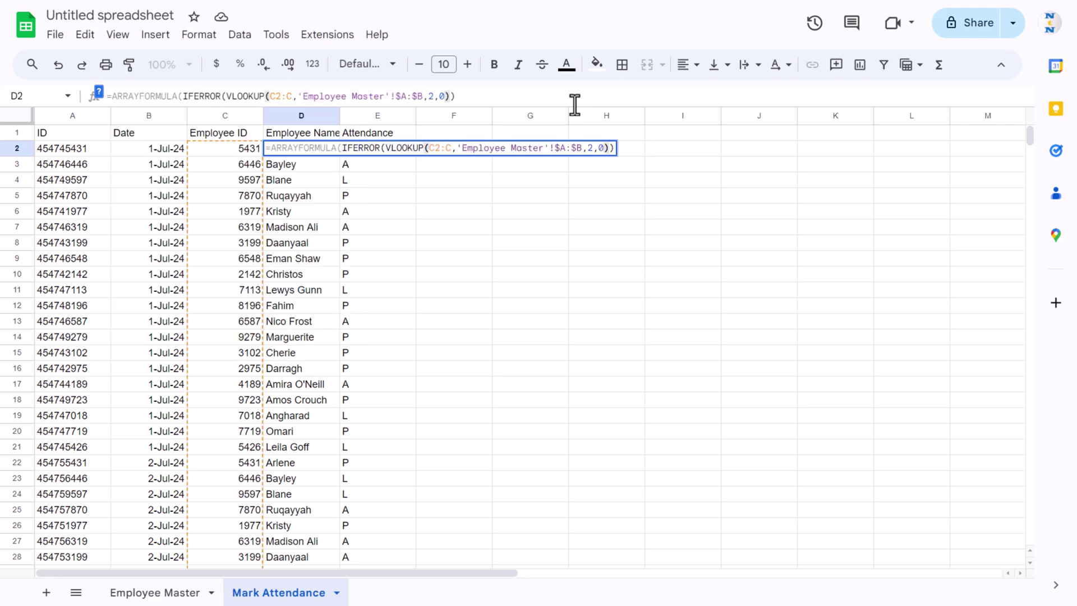
type(",\"\"")
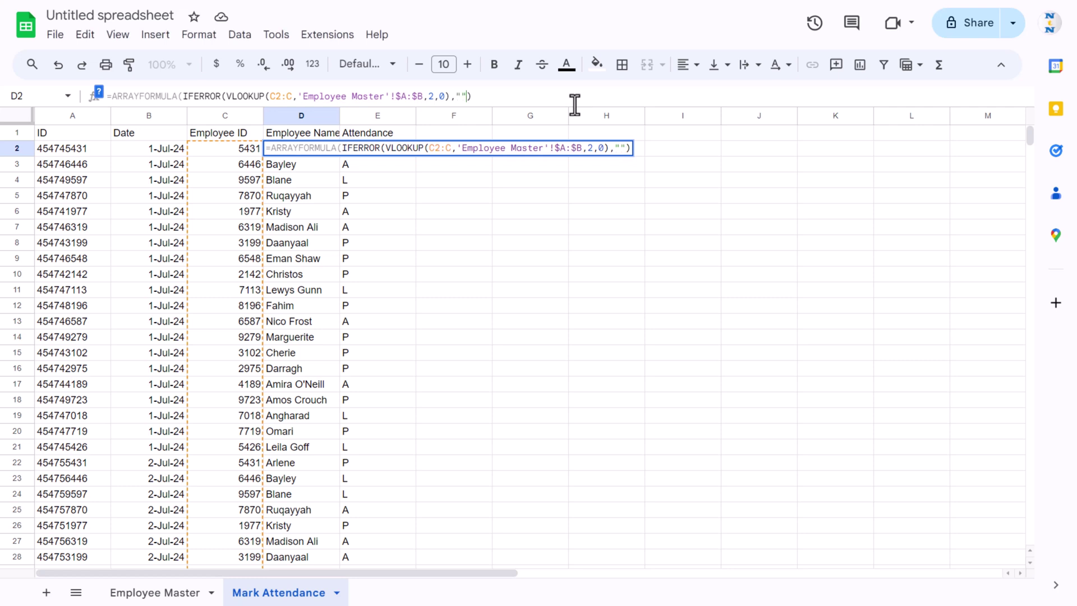
type(")")
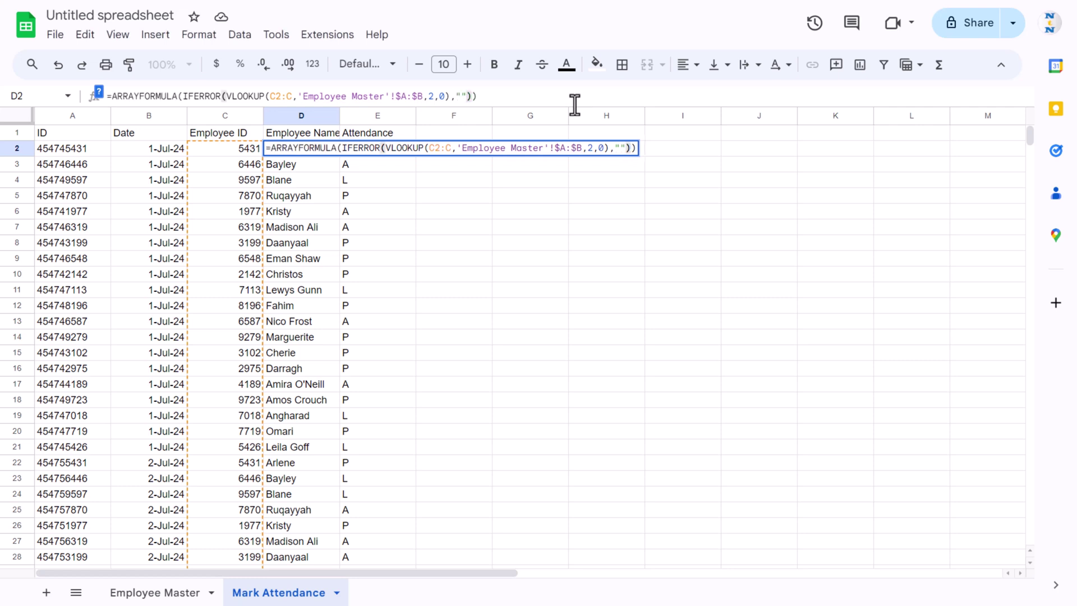
key("Return")
Step: Check the Employee Name column in the empty rows below the last attendance record
key("Up")
key("ctrl+Down")
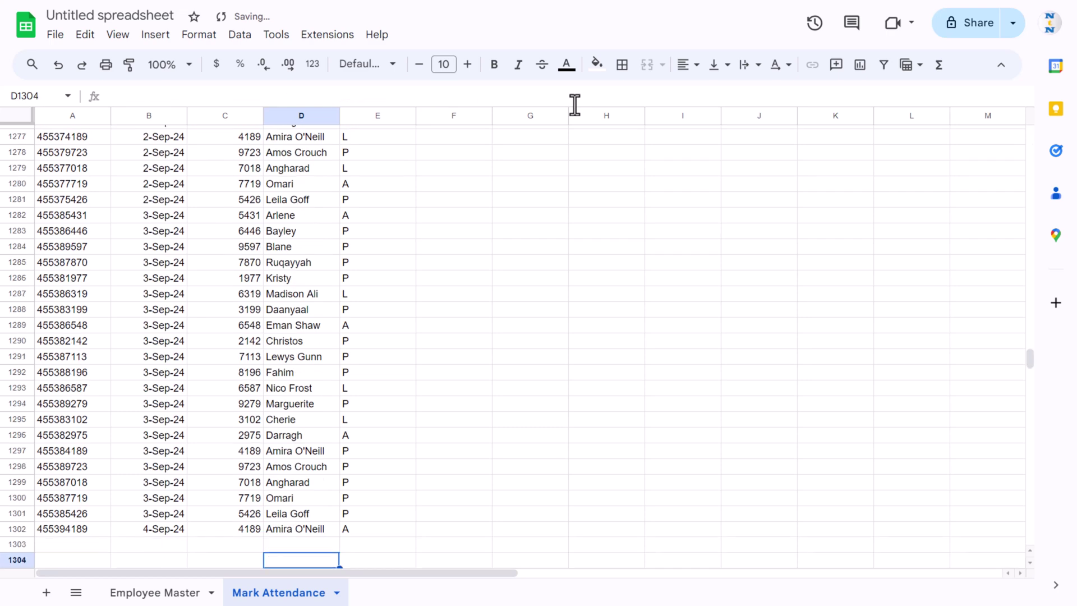
key("Down")
key("Down")
key("Down")
key("Down")
key("Down")
key("Down")
key("Down")
key("ctrl+Up")
key("ctrl+Up")
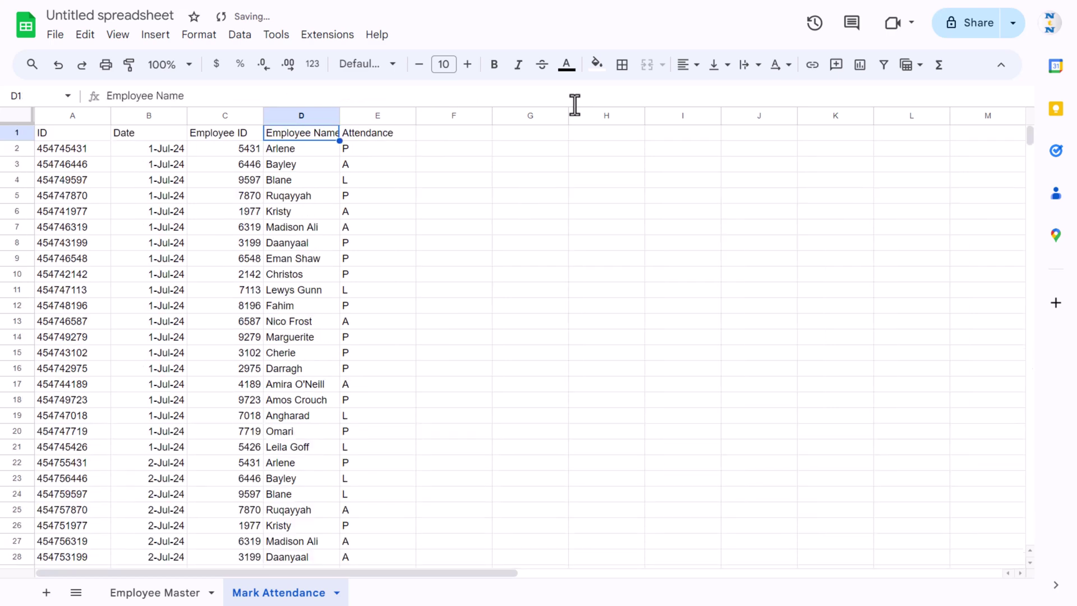
Step: Center the whole attendance table A1:E1302 horizontally and vertically and set its font size to 8
key("Left")
key("Left")
key("Left")
key("ctrl+a")
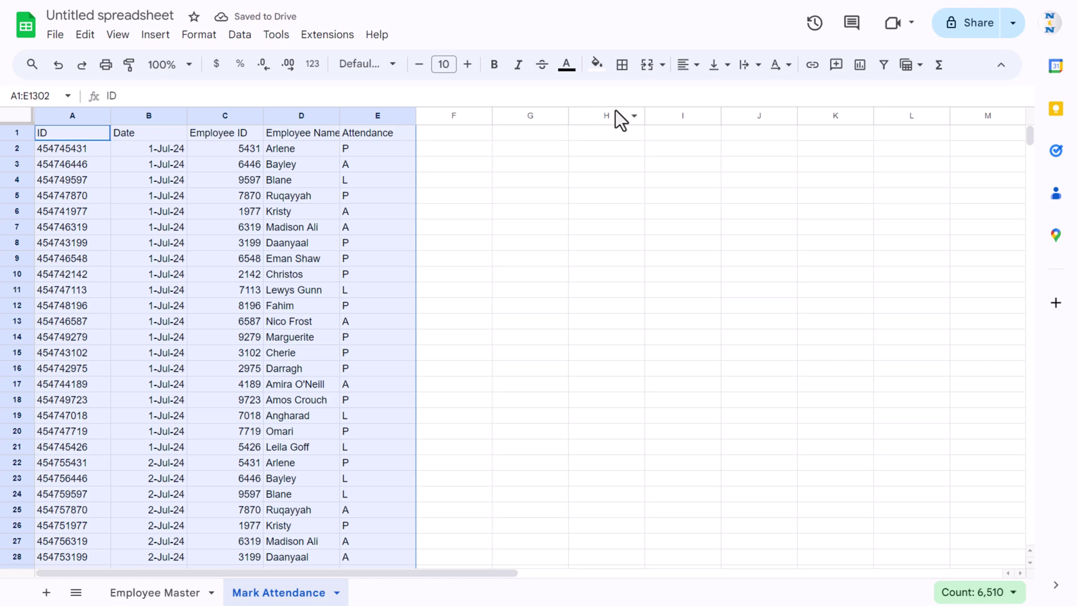
left_click(696, 65)
left_click(710, 92)
left_click(727, 65)
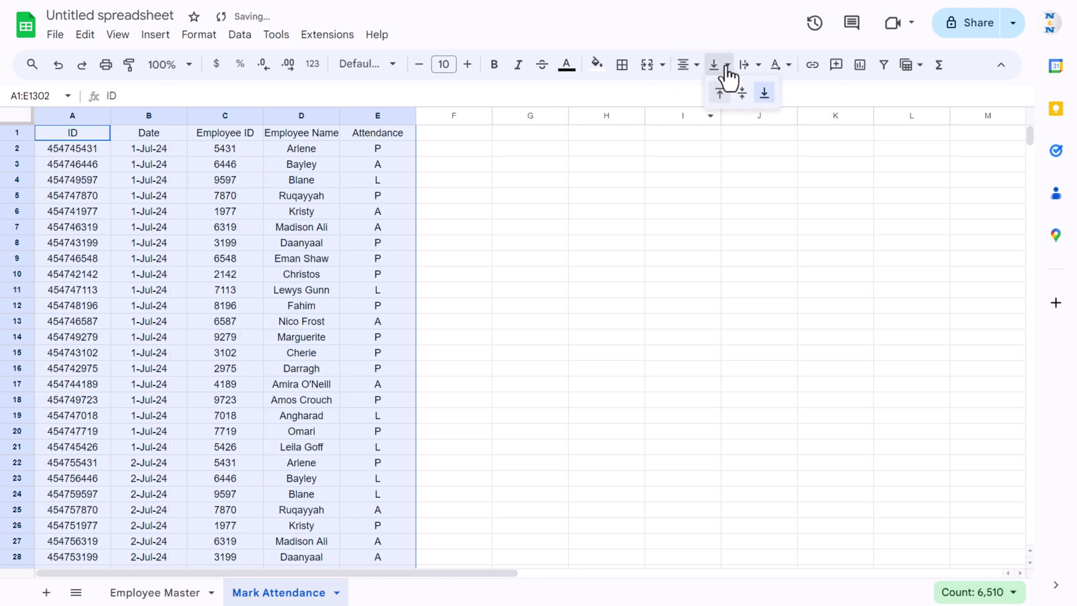
left_click(743, 94)
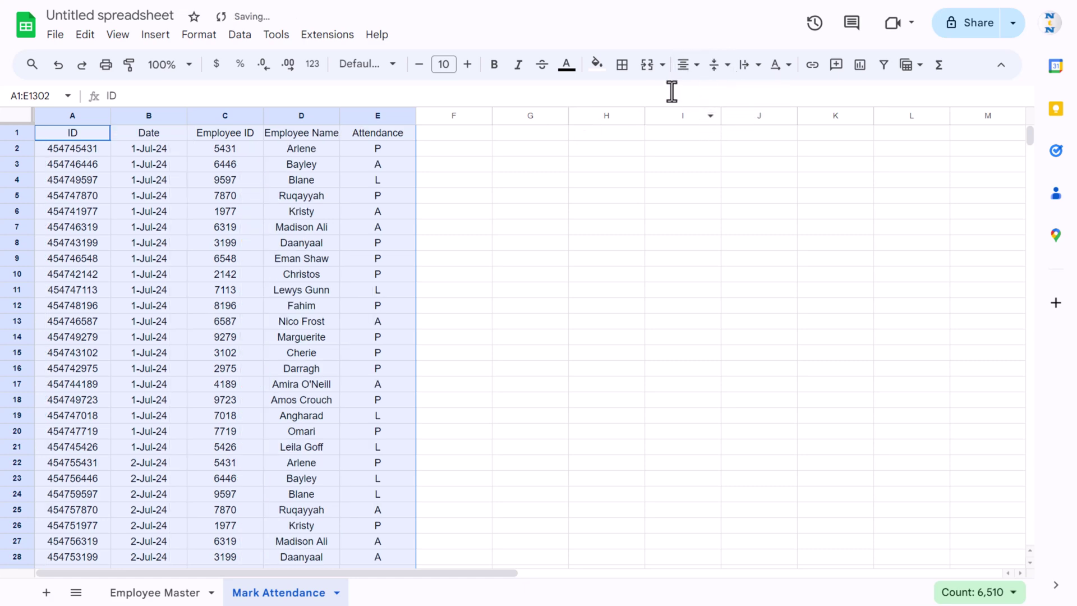
left_click(418, 65)
left_click(419, 65)
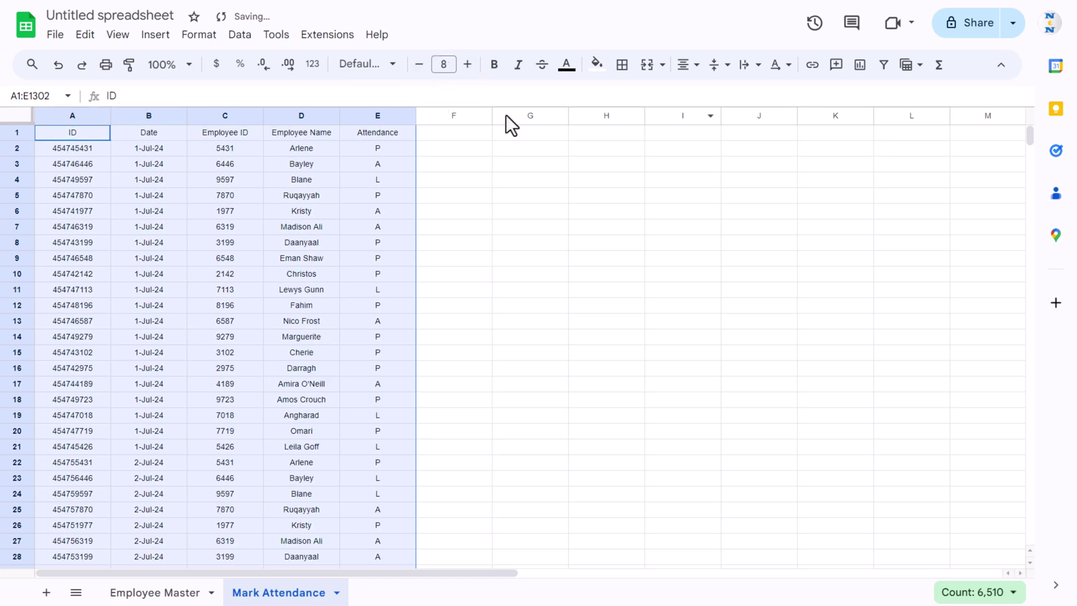
Step: Format the header row A1:E1 with a light magenta 1 fill and bold white text at size 9
left_click_drag(76, 131, 374, 131)
left_click(597, 64)
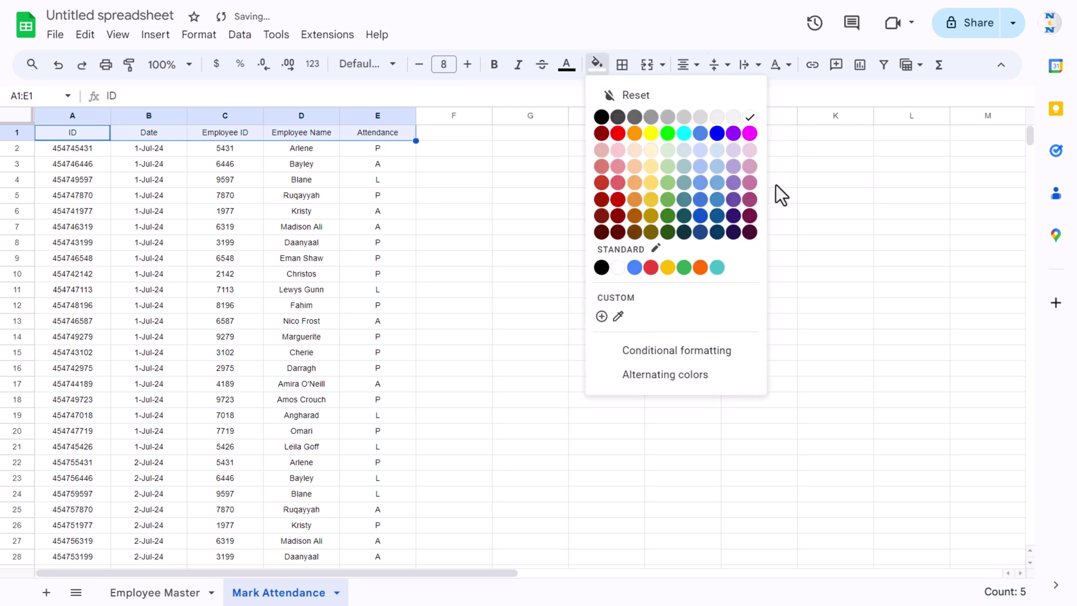
left_click(750, 184)
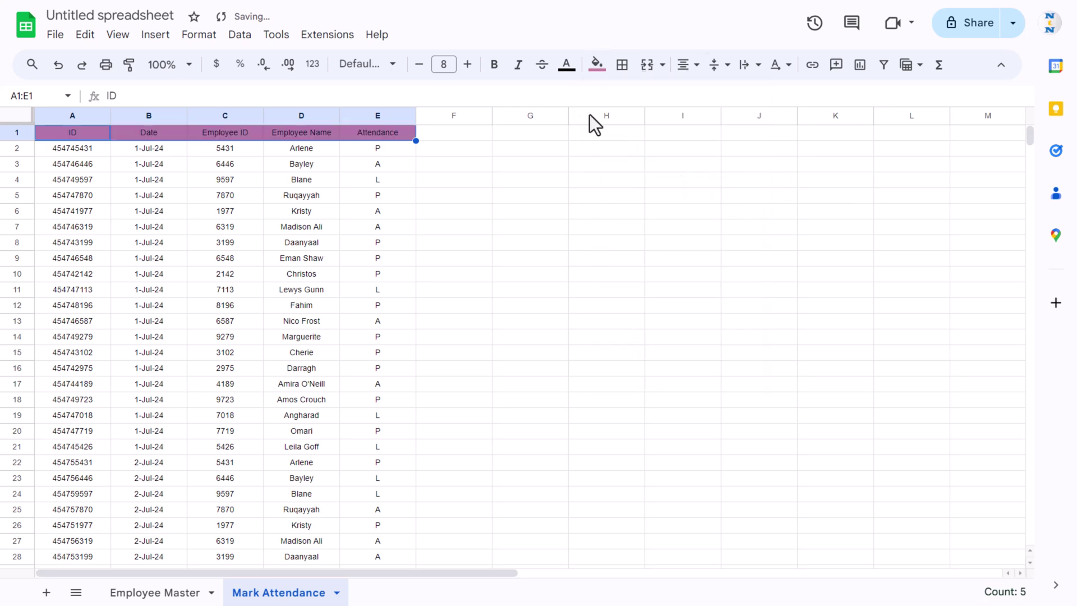
left_click(567, 63)
left_click(719, 117)
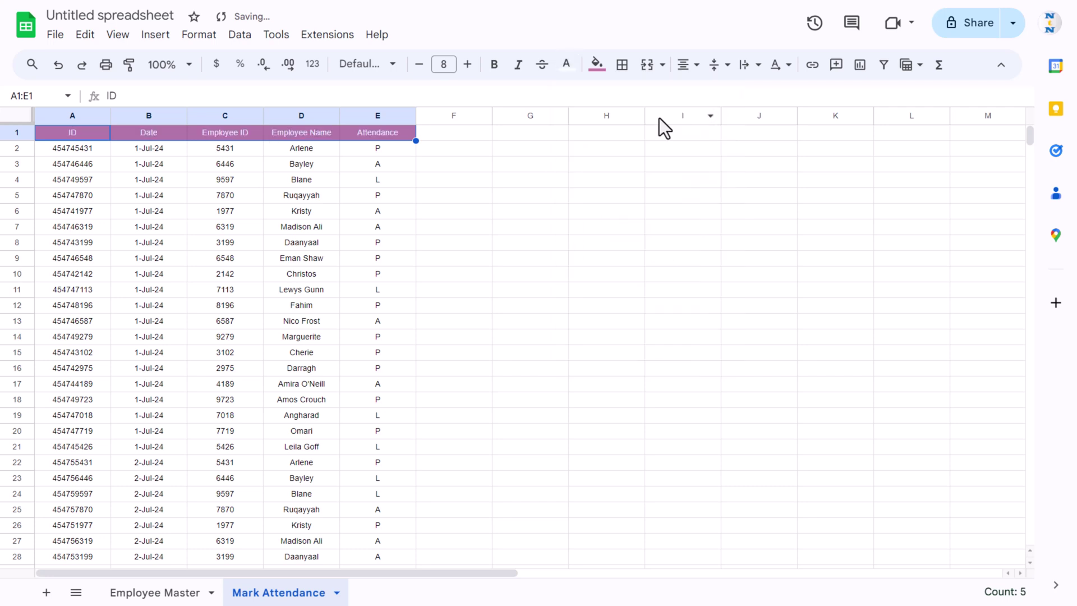
left_click(494, 66)
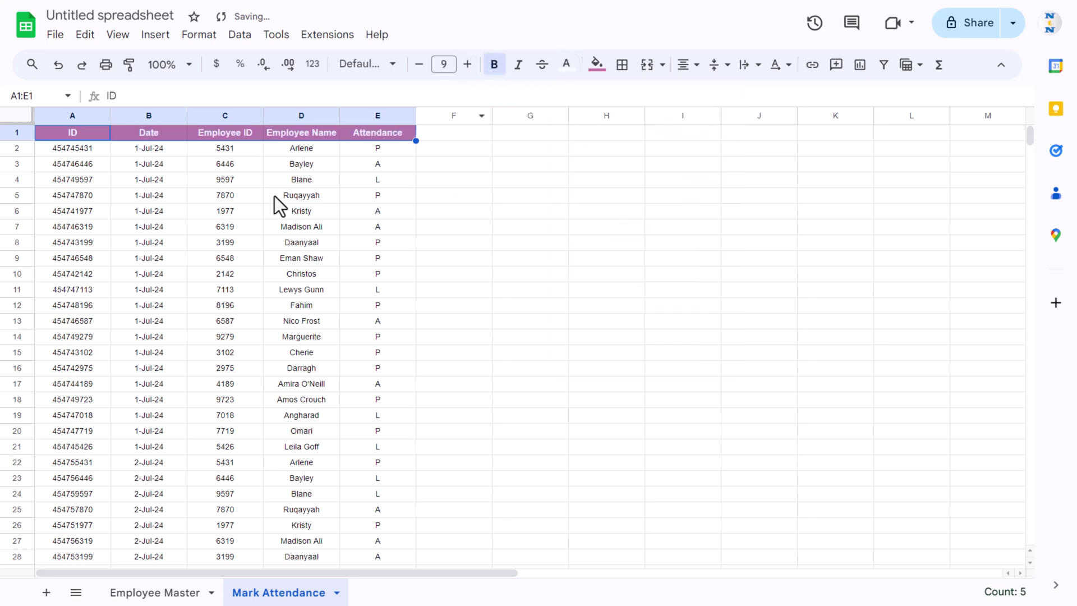
left_click(259, 179)
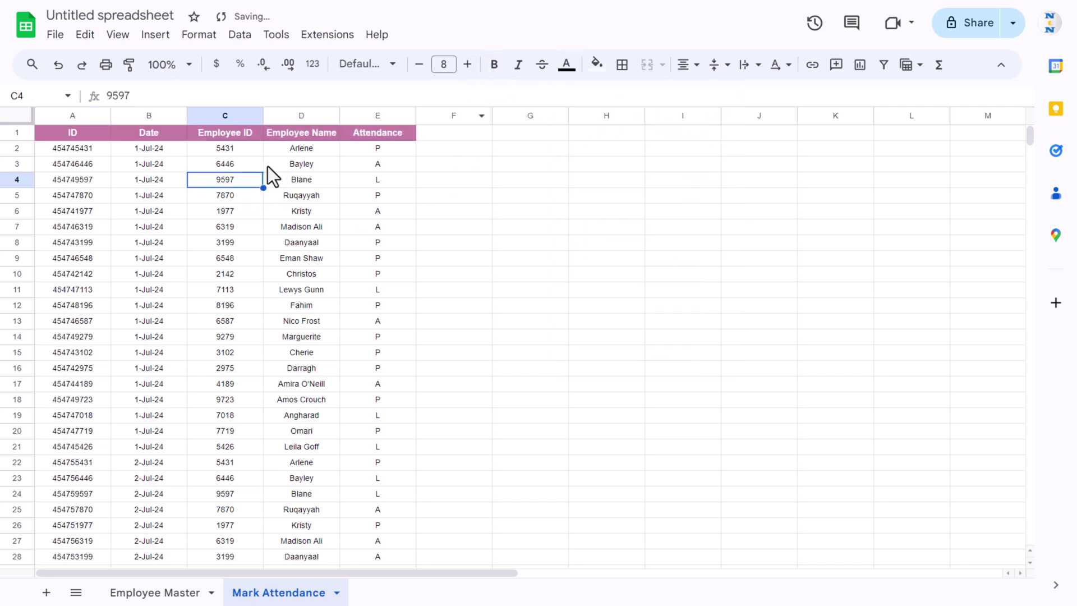
Step: Hide the gridlines on the Mark Attendance sheet
left_click(119, 36)
mouse_move(129, 60)
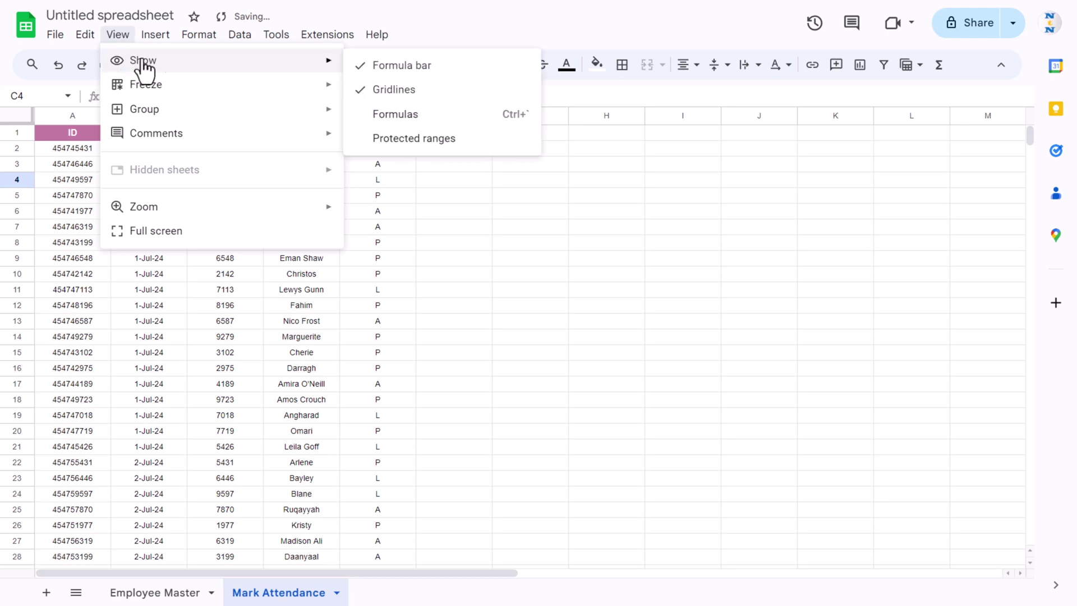
left_click(426, 91)
left_click(274, 197)
Step: Apply light magenta 3 borders to all cells of the table A1:E1302
key("ctrl+a")
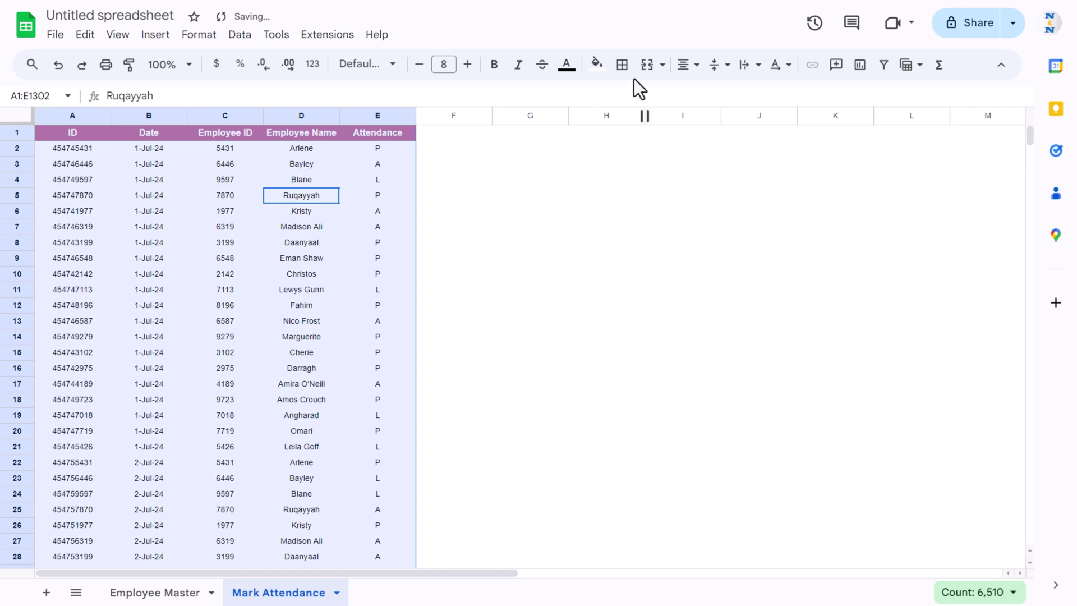
left_click(622, 66)
left_click(770, 102)
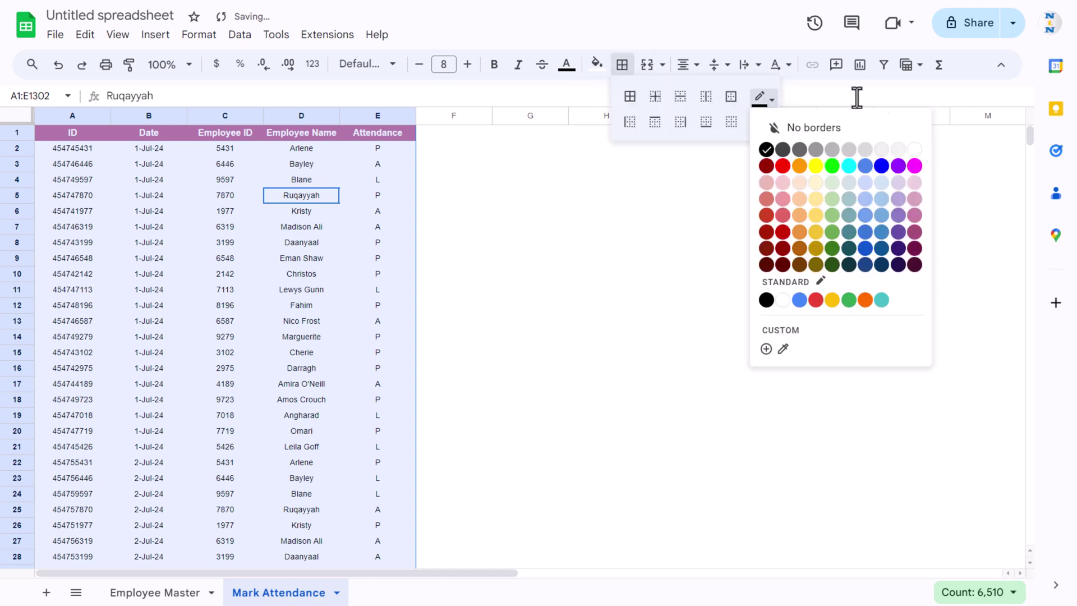
left_click(915, 183)
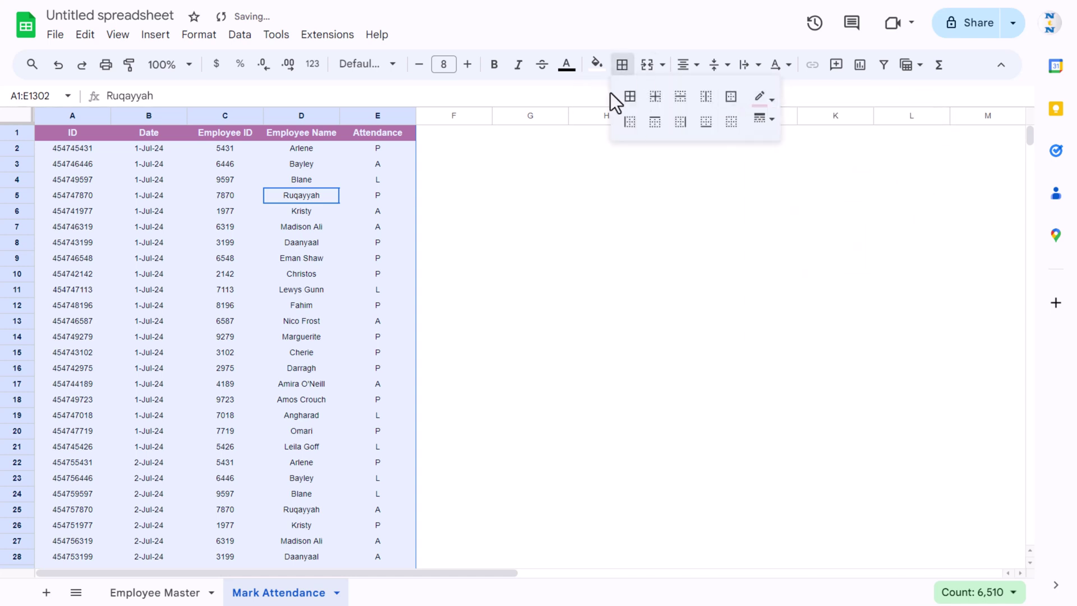
left_click(630, 99)
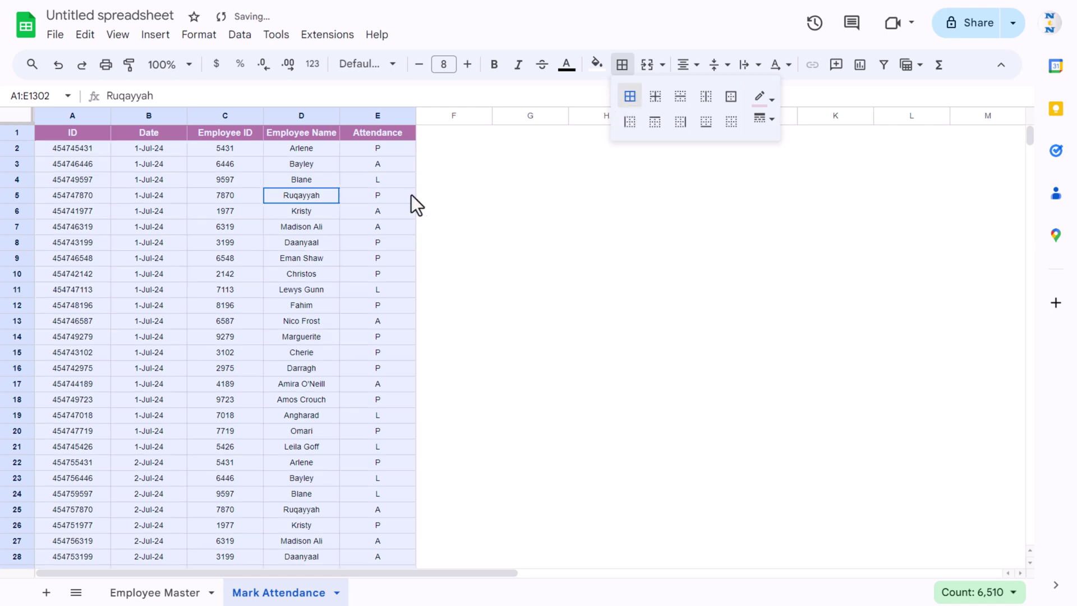
left_click(401, 217)
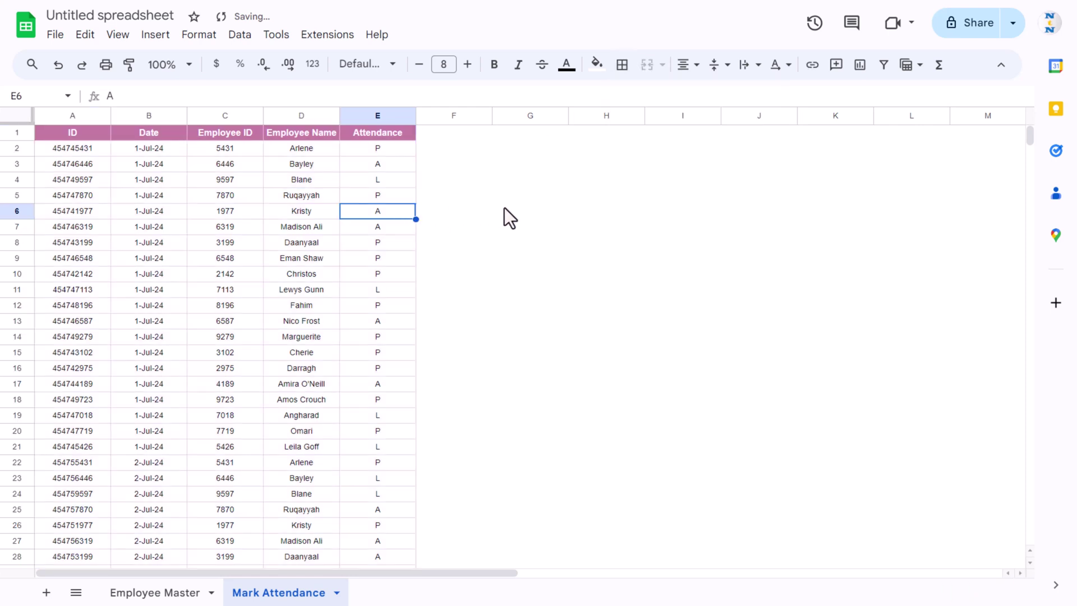
Step: Examine the formatting at the end of the table and in the empty rows of the Employee Name column
left_click(301, 227)
key("ctrl+Down")
key("Down")
key("Down")
key("Down")
key("Down")
key("Down")
key("Down")
key("Down")
key("Down")
key("Down")
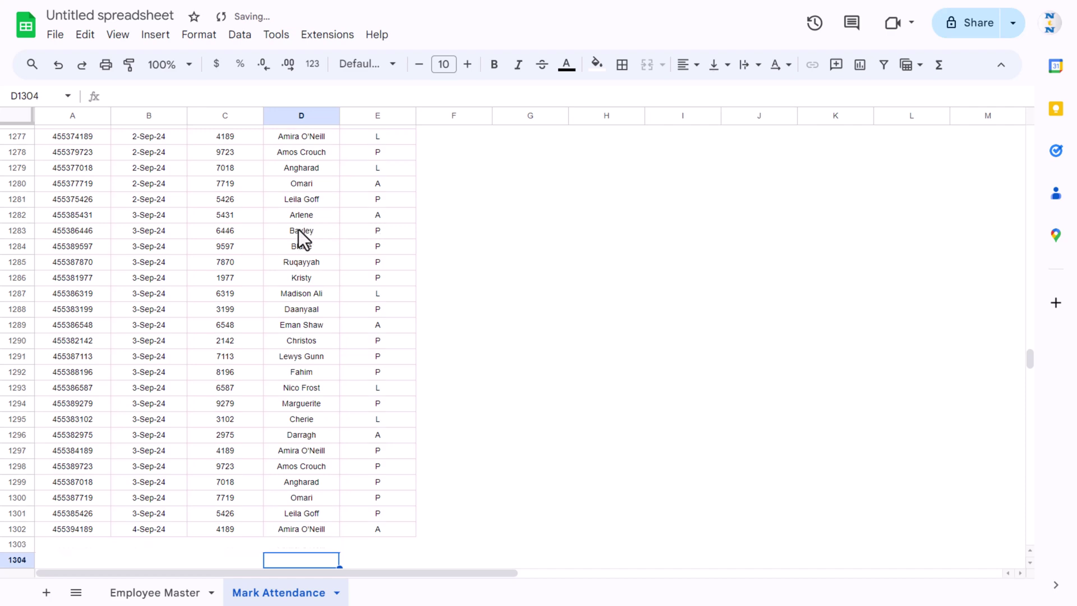
Step: Inspect the Date and Employee ID cells around the last record in row 1302 and the empty row below it
key("ctrl+Up")
key("Left")
key("Left")
key("ctrl+Up")
key("Down")
key("Down")
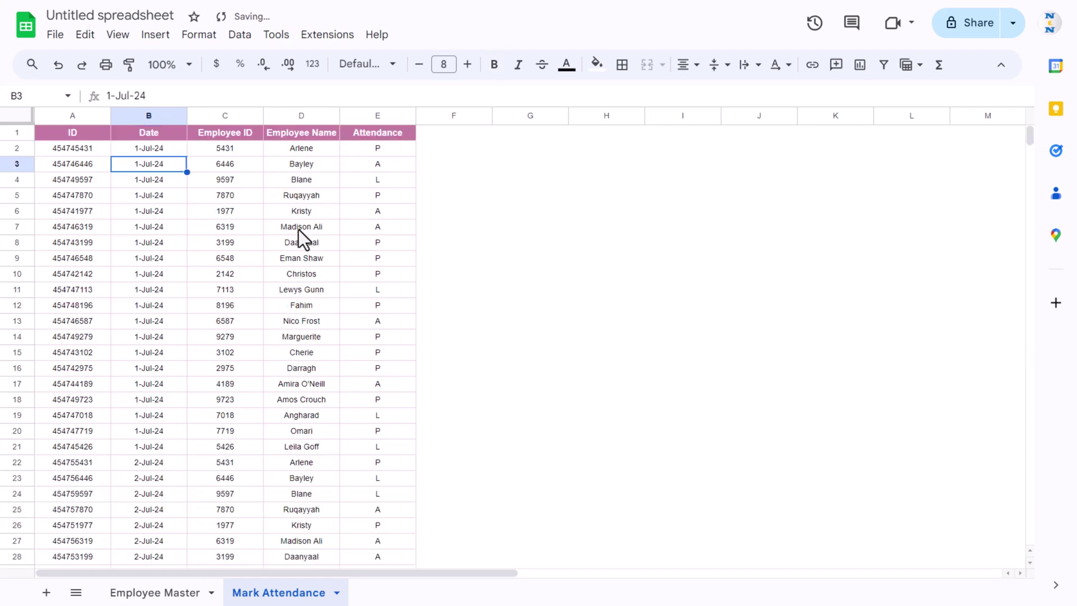
key("ctrl+Down")
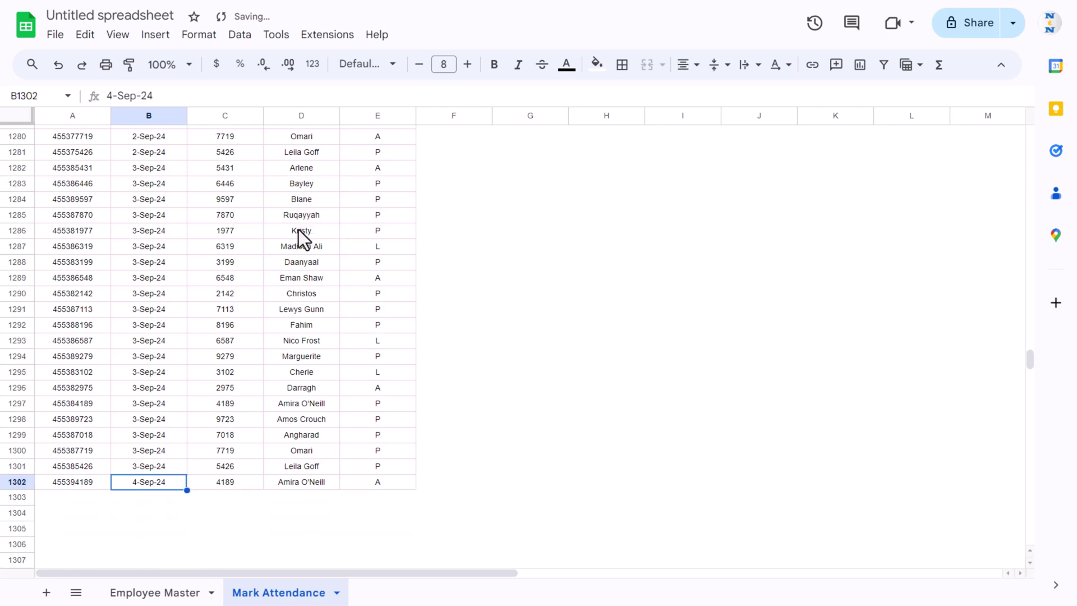
left_click(149, 499)
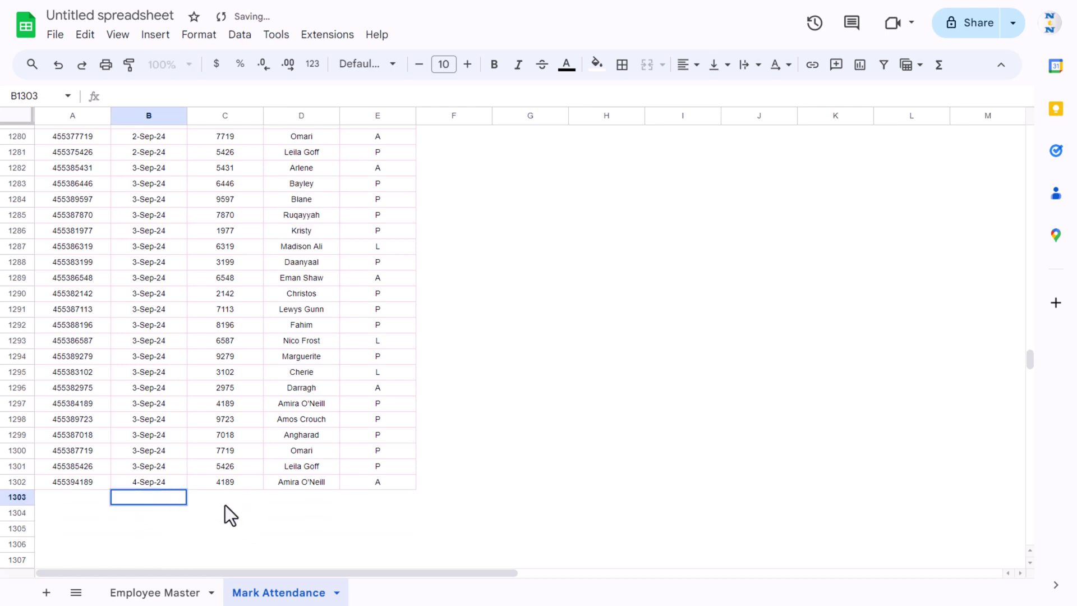
left_click(252, 471)
key("Down")
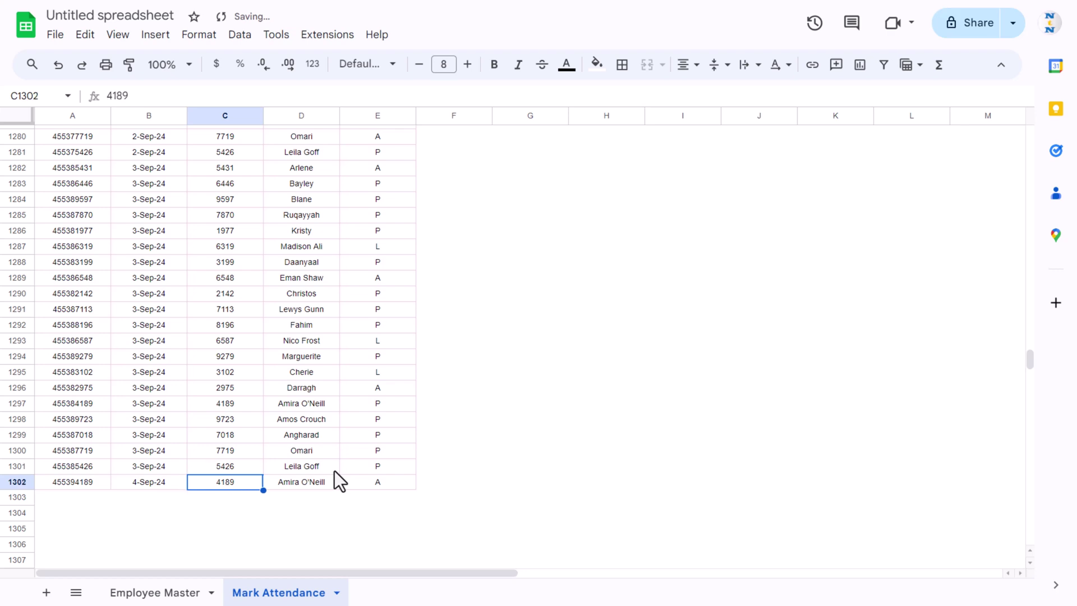
Step: Copy the formatting of the last record, row 1302 columns A to E, onto all empty rows below it
key("ctrl+Up")
key("Right")
key("Home")
key("Down")
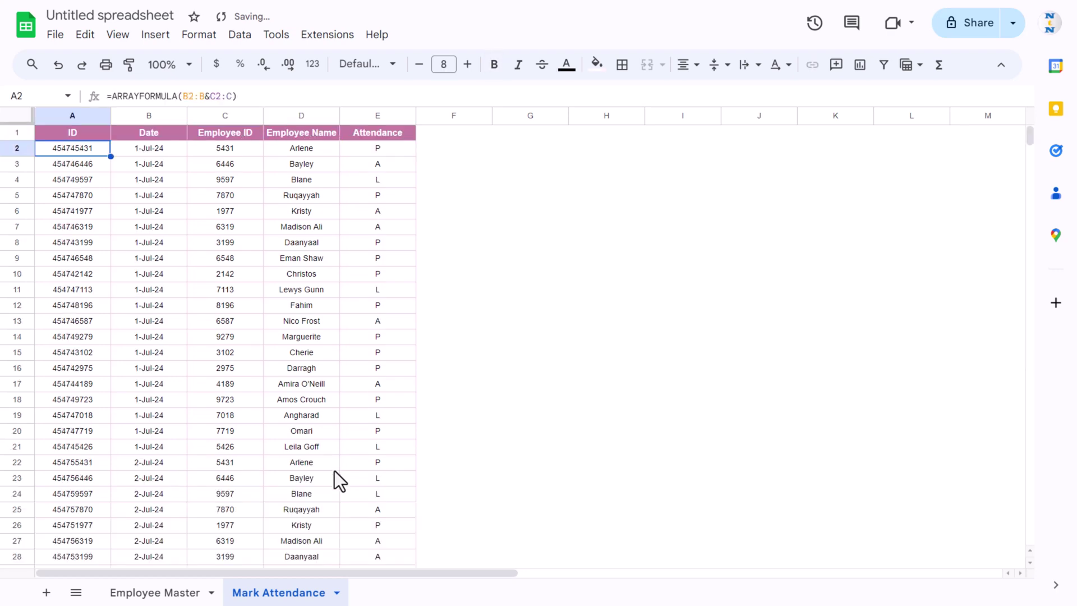
key("ctrl+Down")
key("ctrl+shift+Right")
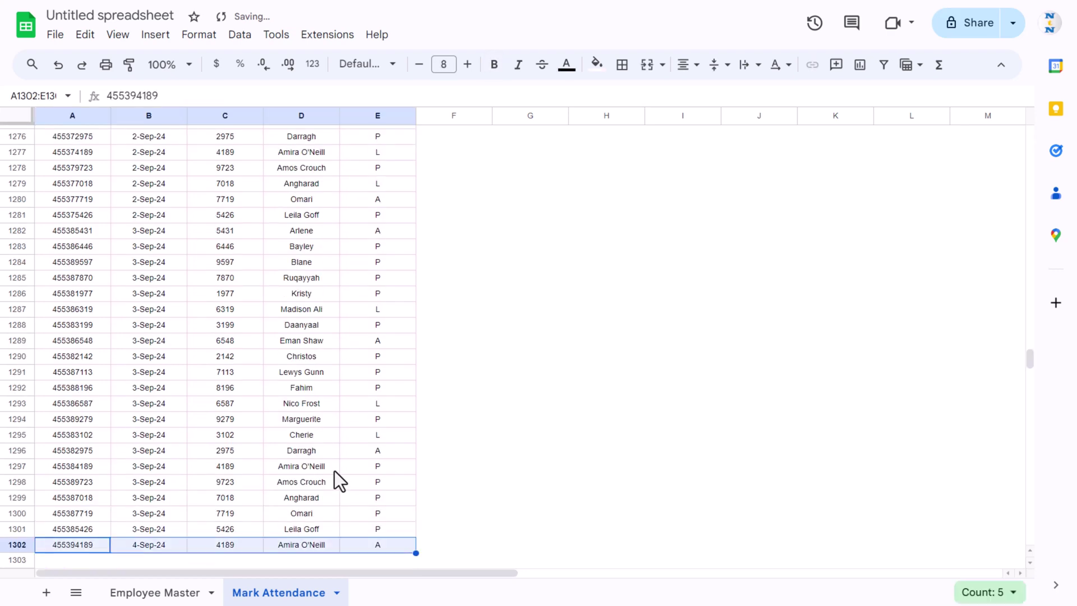
left_click(129, 64)
key("ctrl+shift+Down")
key("Up")
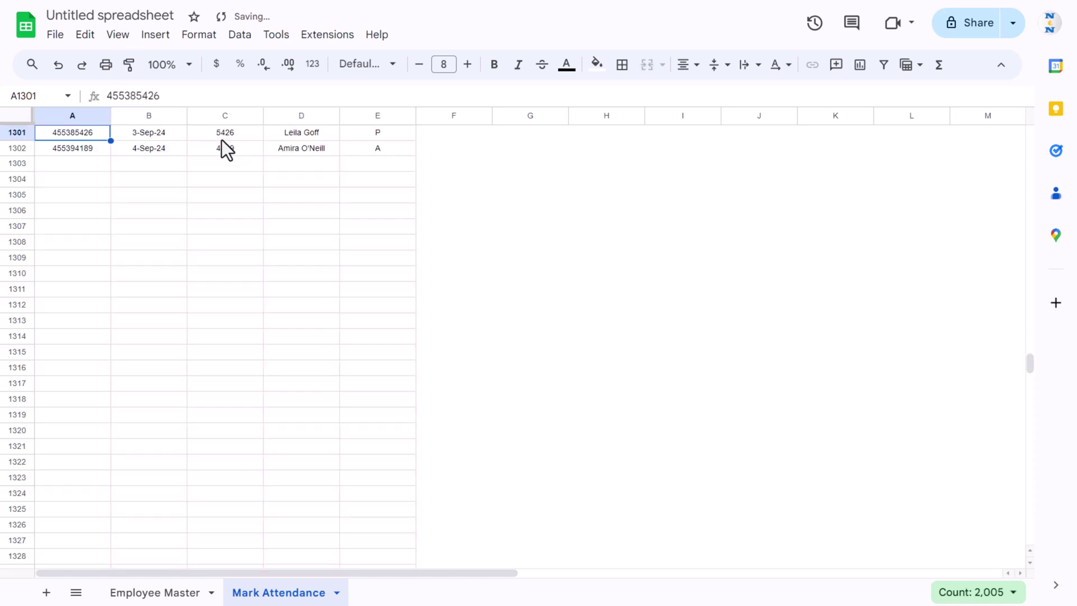
Step: Add an "Is valid date" data validation rule to the Date column, range B2:B2302 of the Mark Attendance sheet
key("Down")
key("Right")
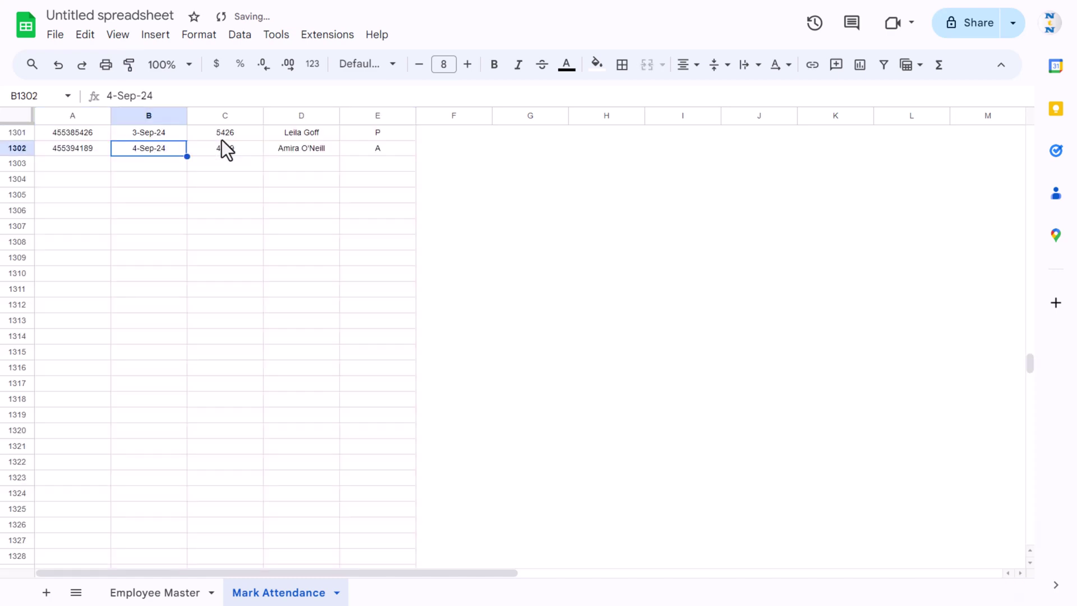
key("ctrl+Up")
key("Down")
key("ctrl+shift+Down")
key("ctrl+shift+Down")
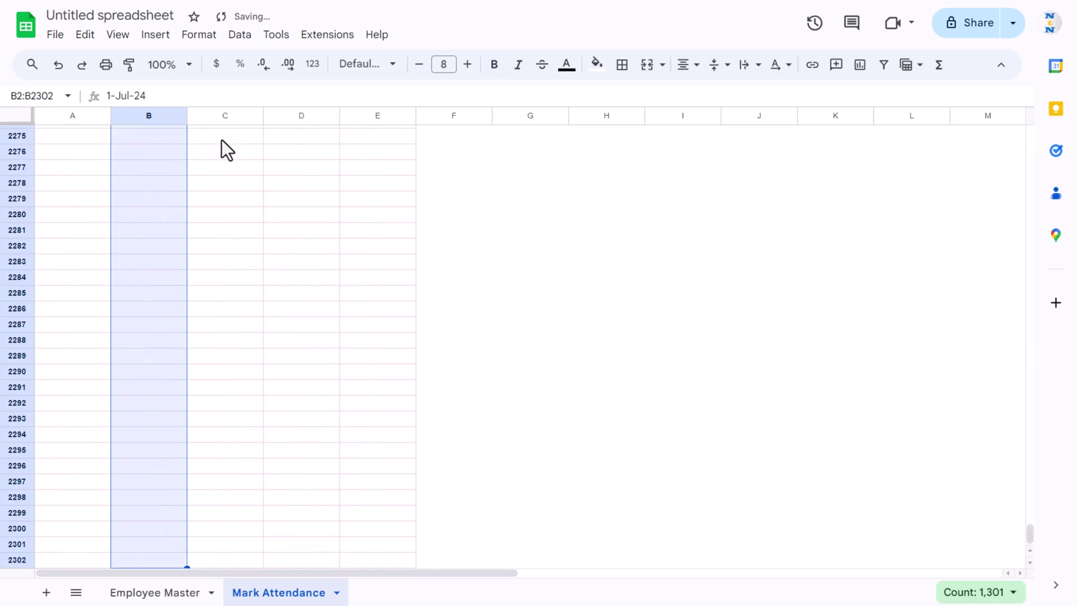
right_click(157, 153)
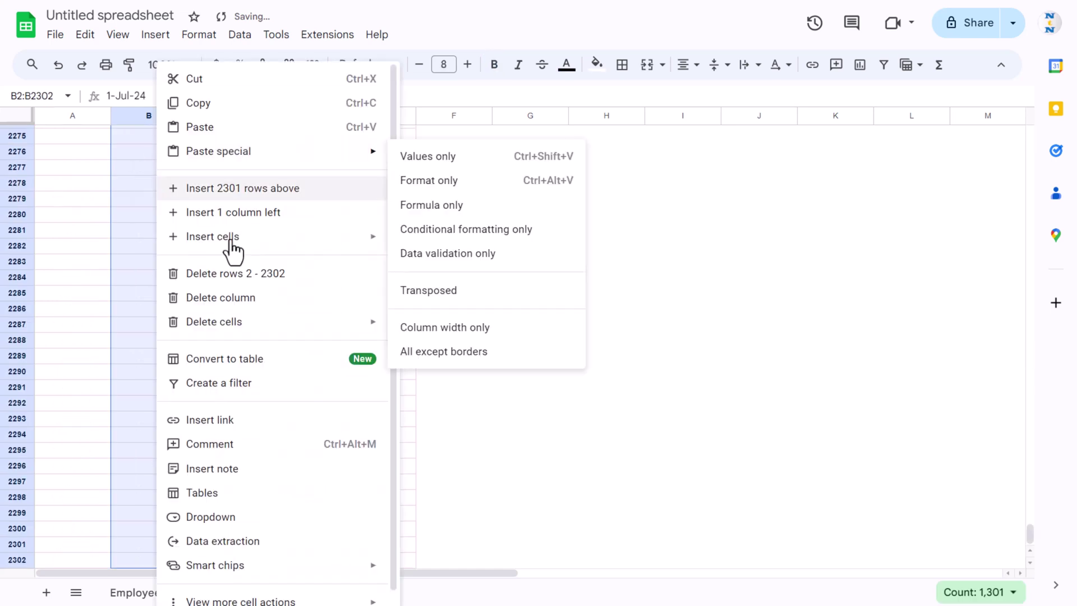
left_click(213, 519)
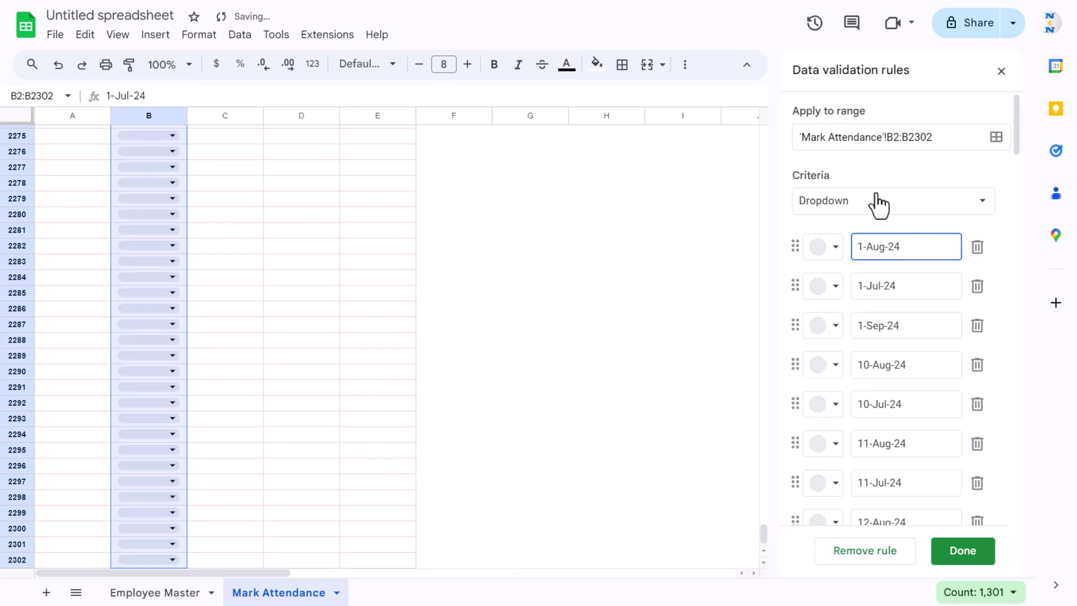
left_click(887, 207)
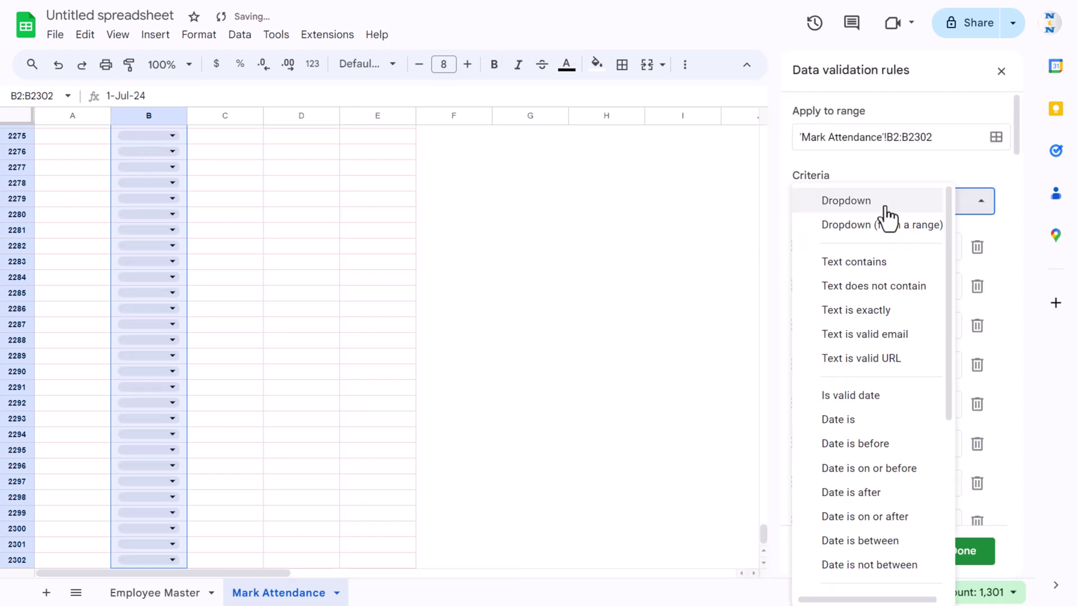
left_click(869, 400)
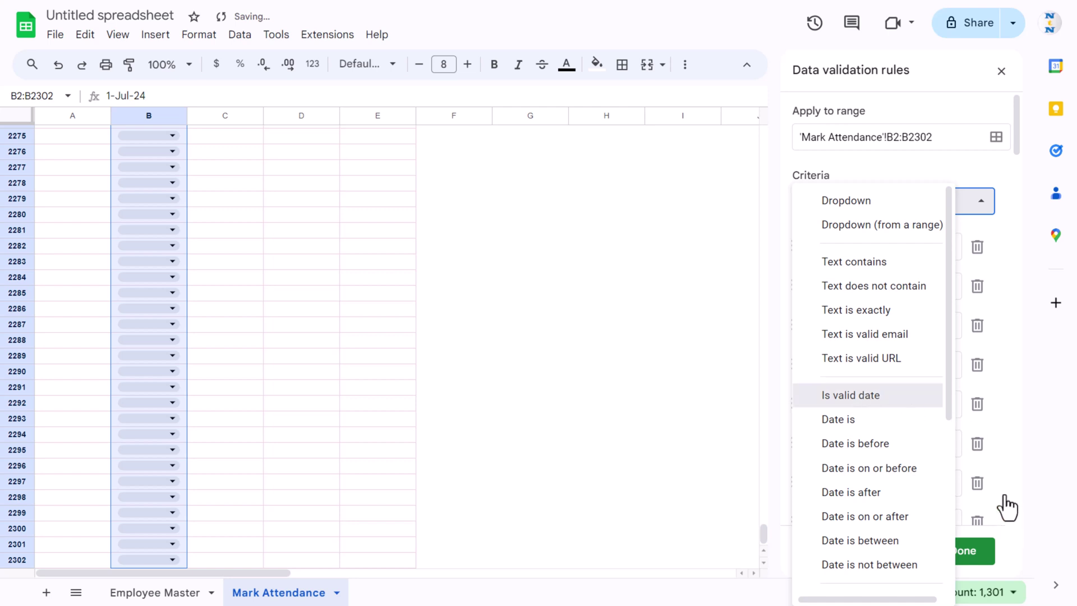
left_click(971, 555)
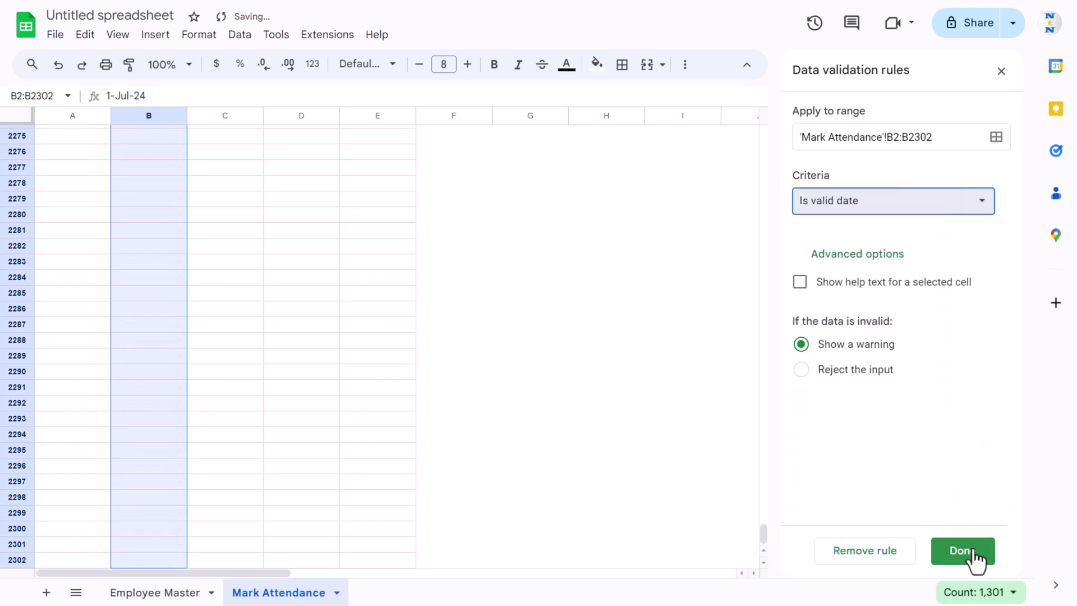
left_click(1004, 74)
Step: Check the date picker in the empty Date cell B1304 below the last record, leaving the cell empty
left_click(211, 227)
key("ctrl+Up")
key("Down")
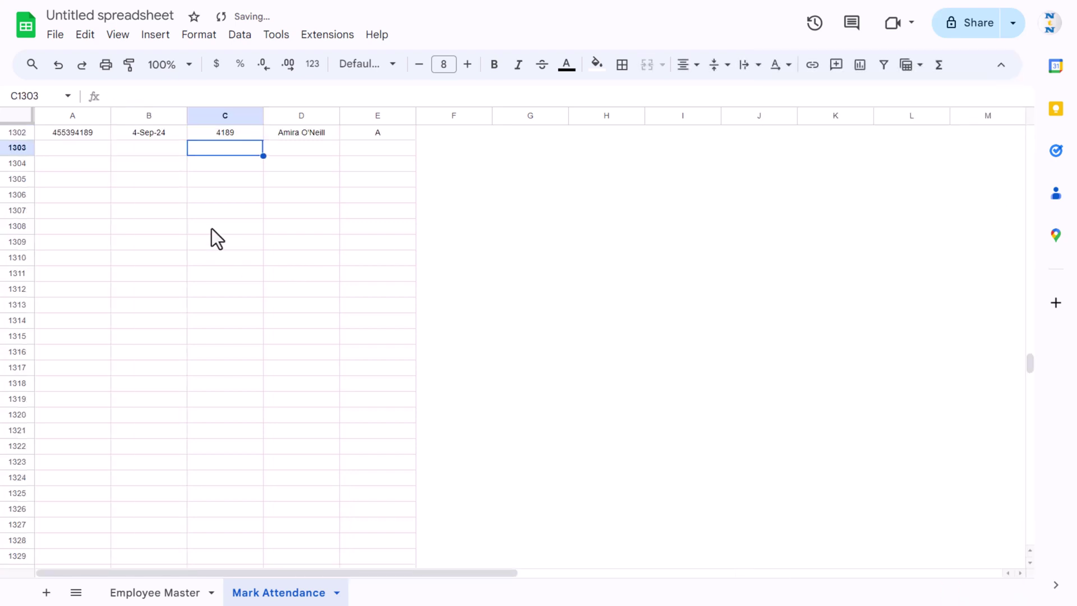
key("Left")
scroll(163, 250, "up", 5)
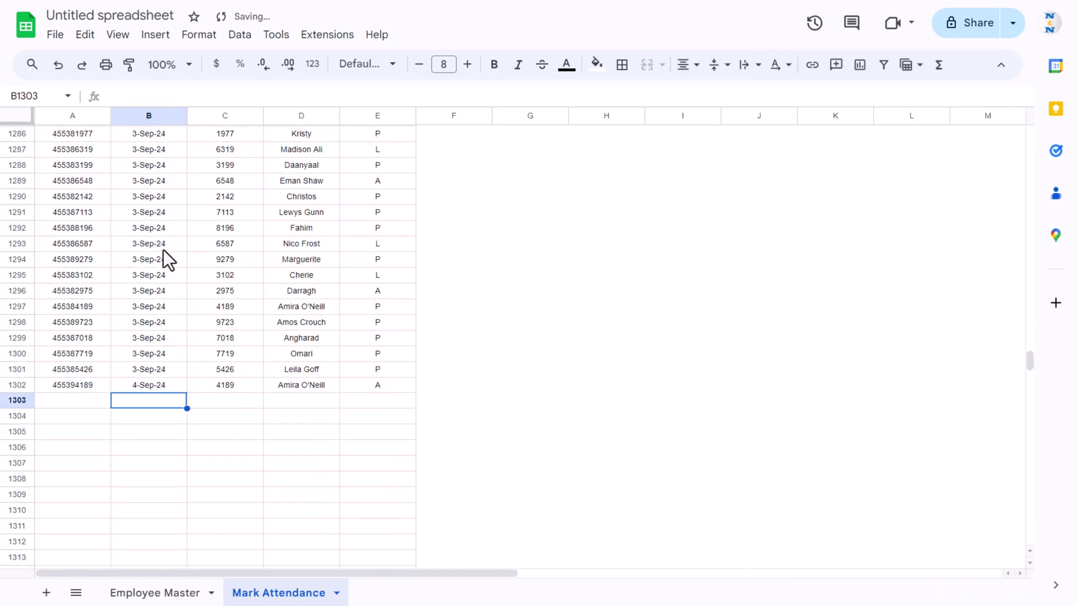
double_click(151, 420)
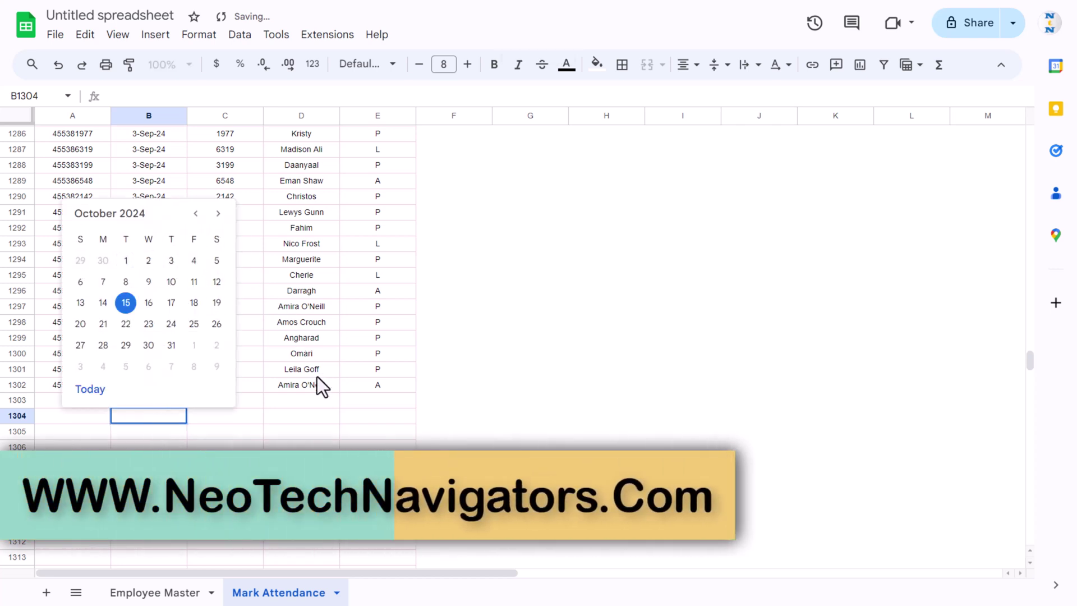
key("Escape")
Step: Add a dropdown validation rule with the items A, L and P to the attendance status column, range E2:E2302
left_click(388, 372)
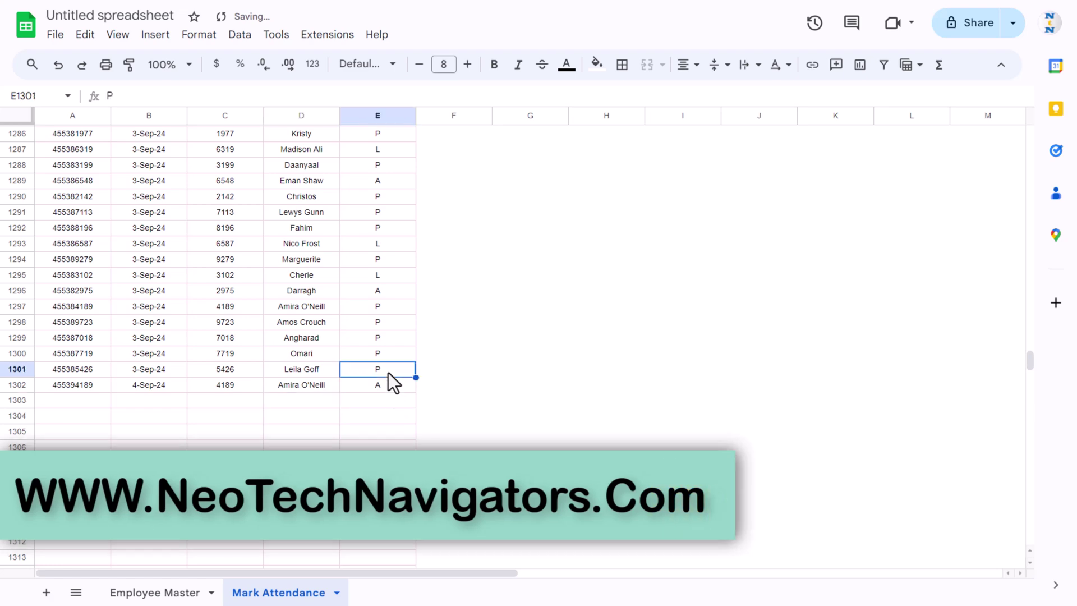
key("ctrl+Up")
key("ctrl+shift+Down")
key("ctrl+shift+Down")
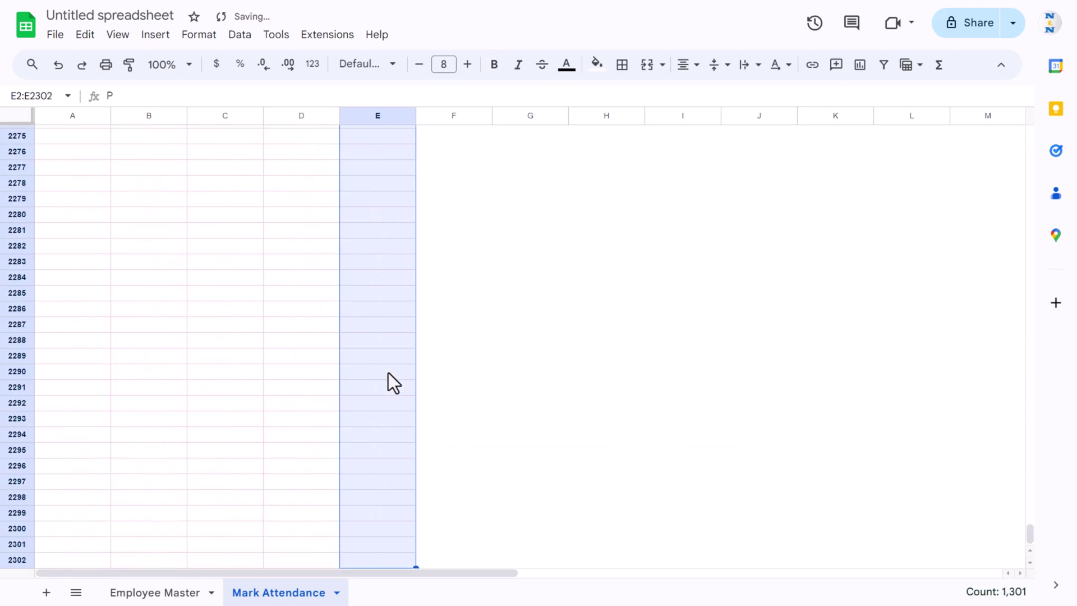
right_click(369, 247)
left_click(441, 519)
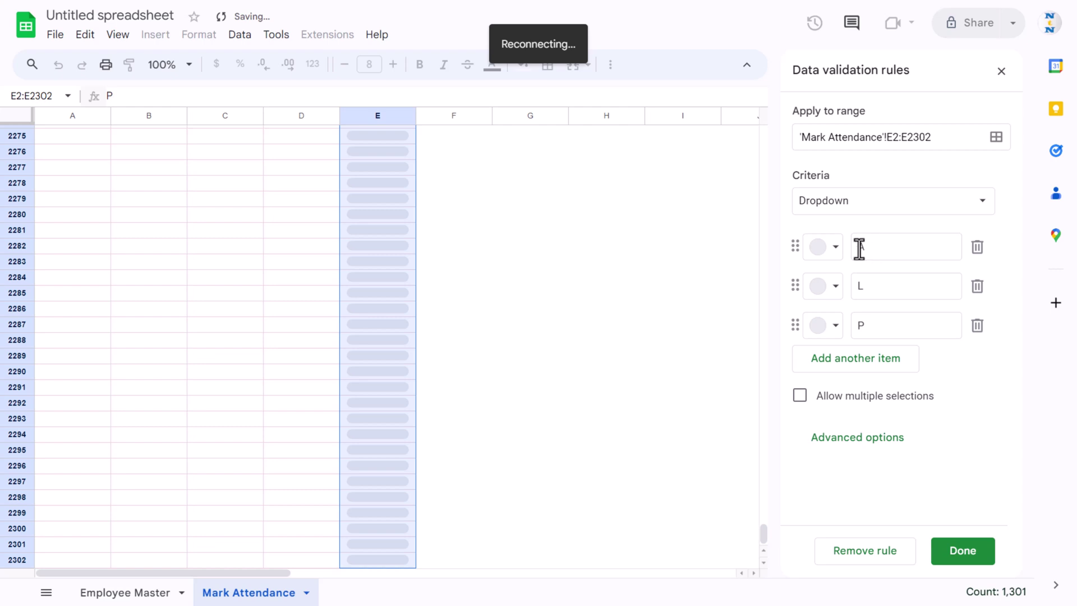
Step: Colour the dropdown items light red for A, light blue for L and light green for P, and save the rule
left_click(831, 251)
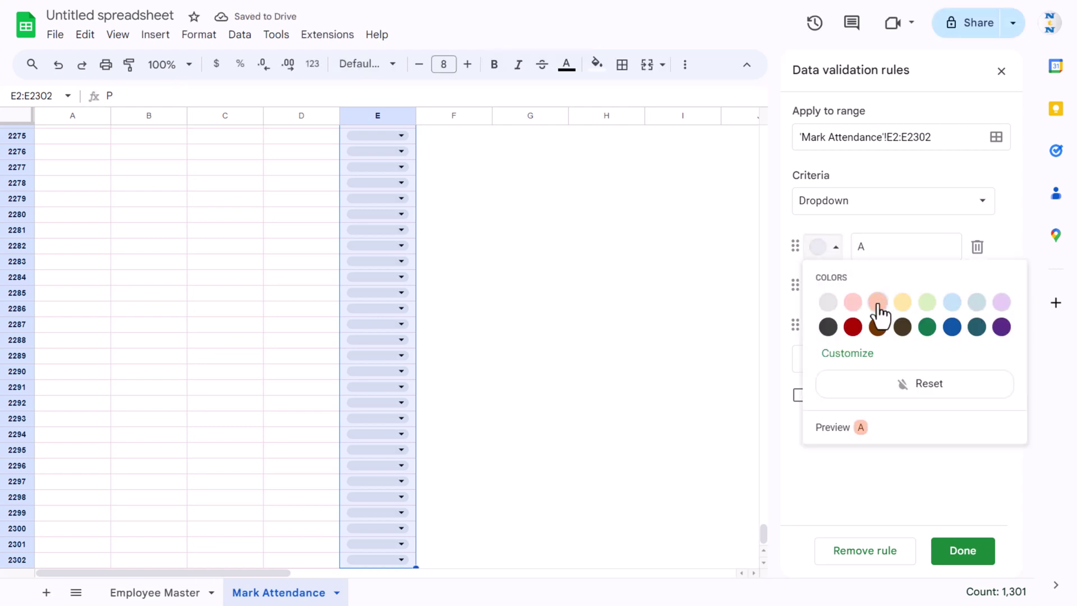
left_click(854, 303)
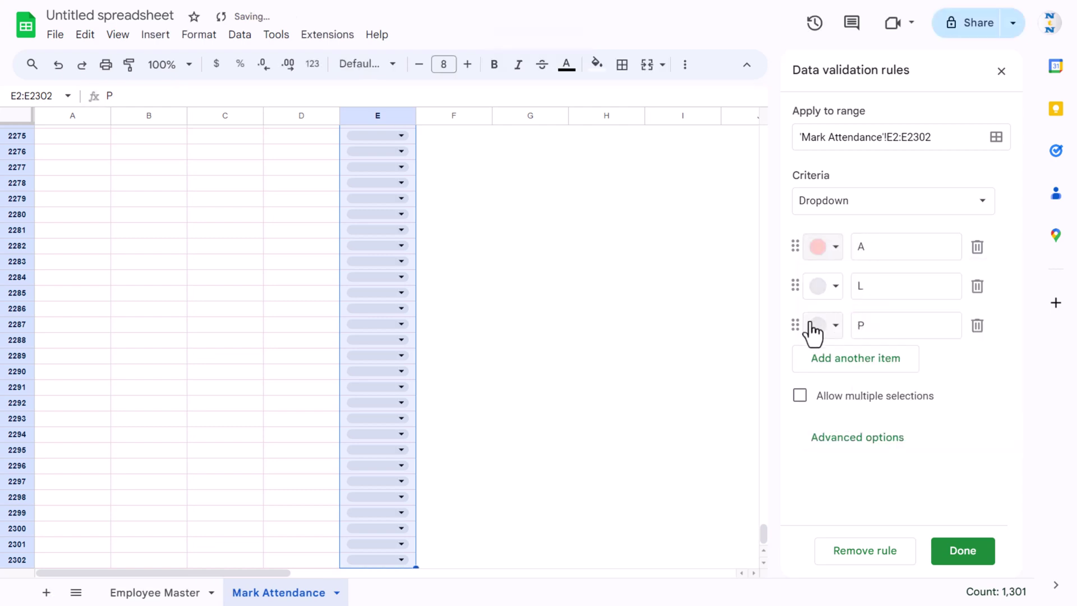
left_click(836, 287)
left_click(953, 341)
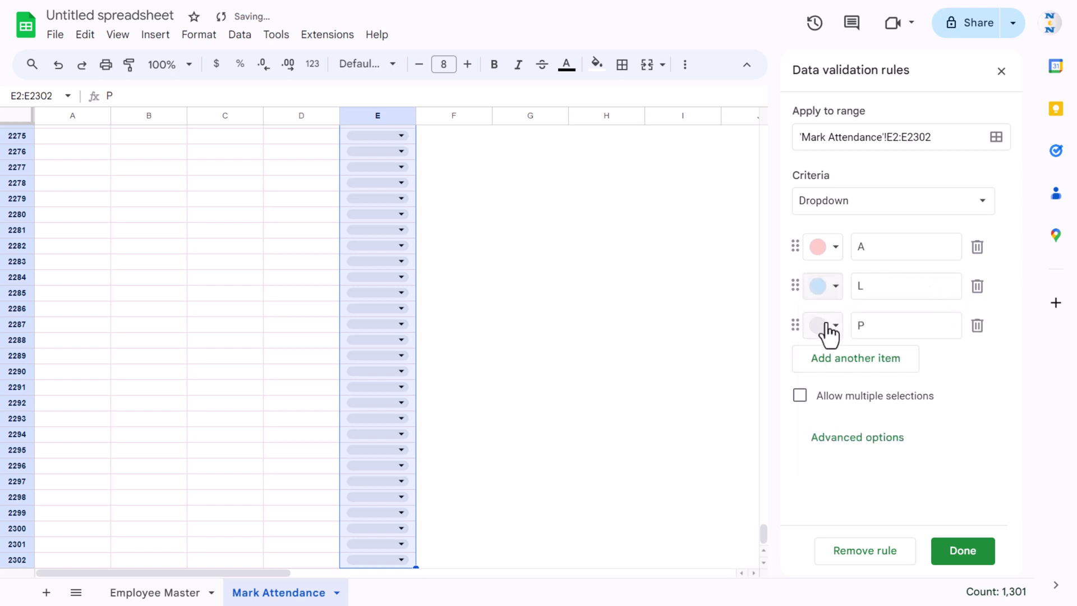
left_click(836, 327)
left_click(928, 382)
left_click(979, 562)
left_click(1001, 73)
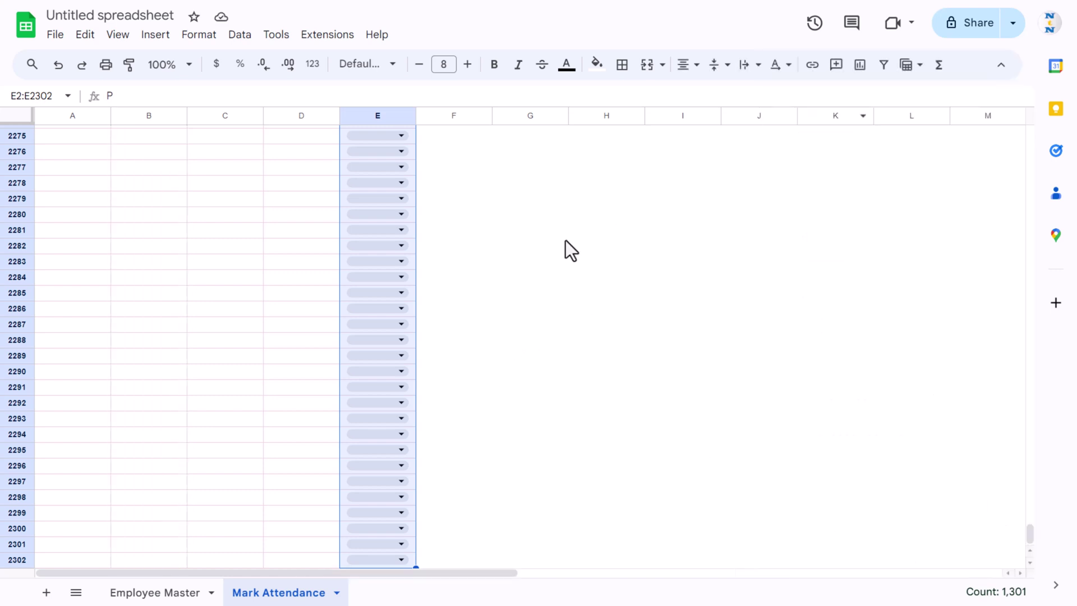
Step: Review the coloured status dropdowns in column E of the attendance records
left_click(566, 240)
key("ctrl+Up")
scroll(455, 286, "down", 2)
scroll(415, 343, "down", 20)
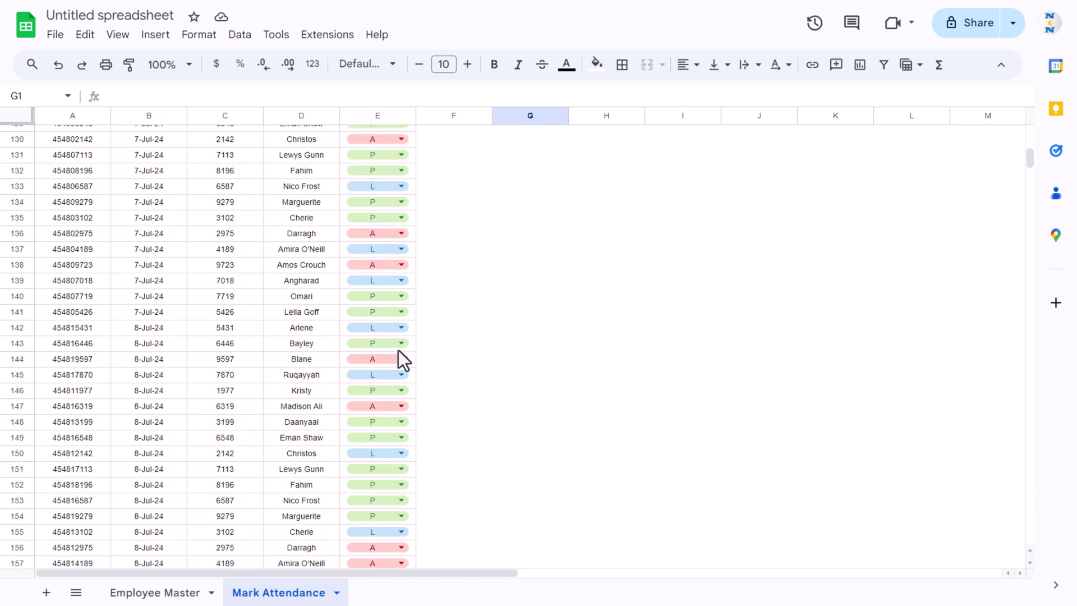
left_click(399, 353)
left_click(375, 361)
left_click(325, 362)
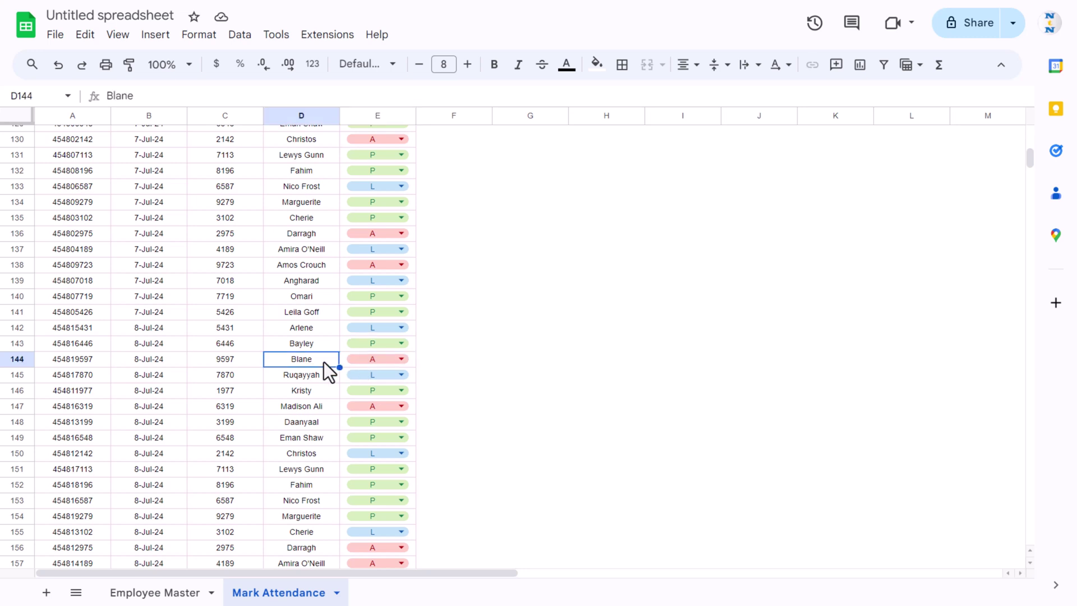
Step: Add a new sheet and name it Attendance Summary
left_click(47, 593)
double_click(368, 593)
type("Attendance Sum")
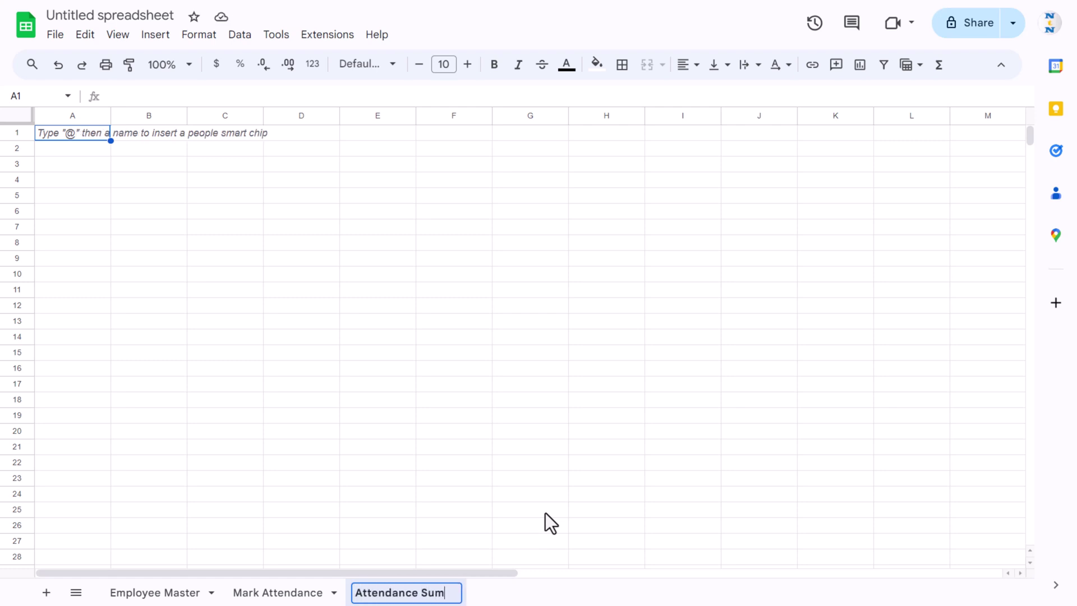
type("mary")
key("Return")
Step: Reorder the sheets so Attendance Summary comes first and Mark Attendance second, and return to the Attendance Summary sheet
left_click_drag(433, 596, 156, 587)
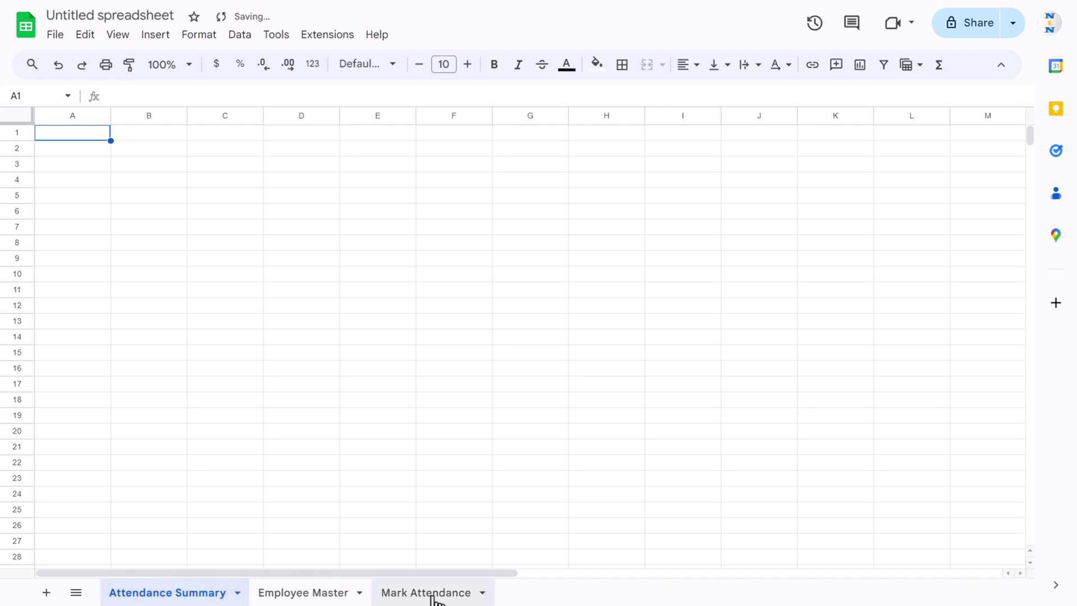
left_click_drag(416, 593, 312, 592)
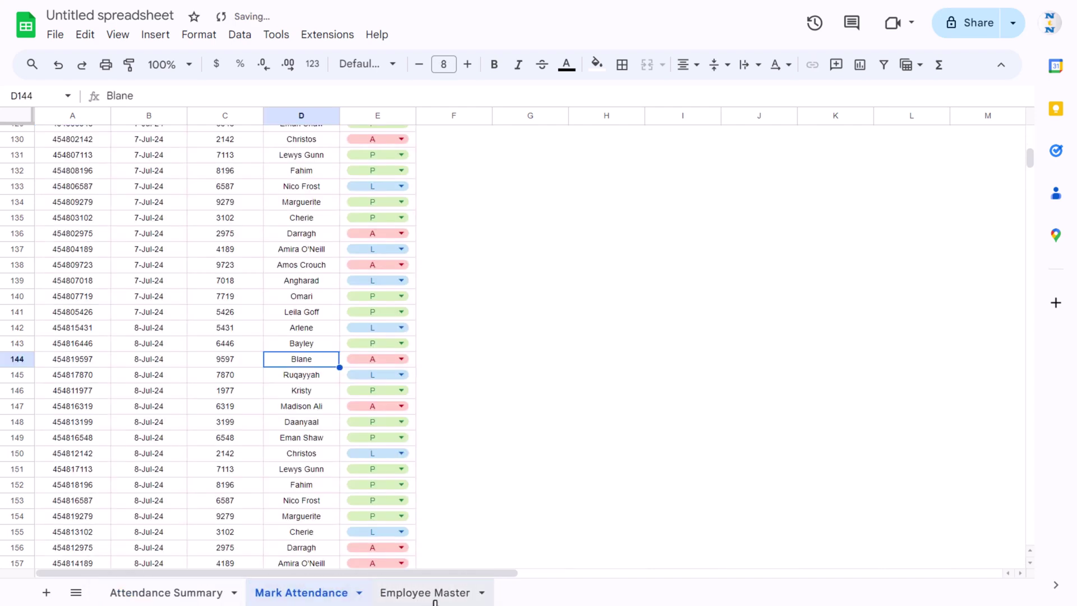
left_click(164, 594)
Step: Reduce the height of row 1 slightly on the Attendance Summary sheet
left_click(196, 276)
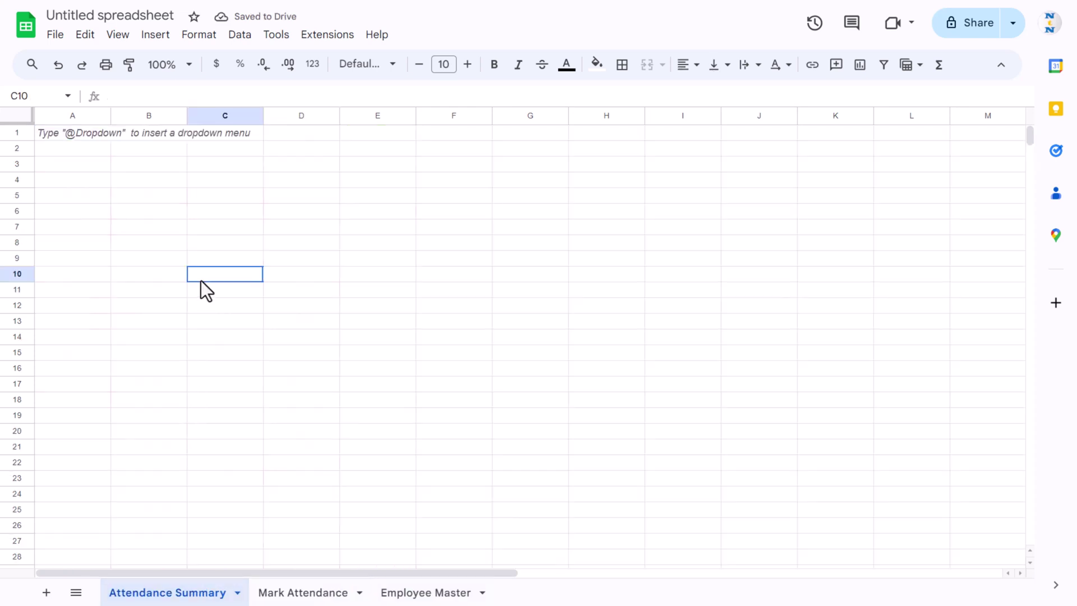
left_click(63, 135)
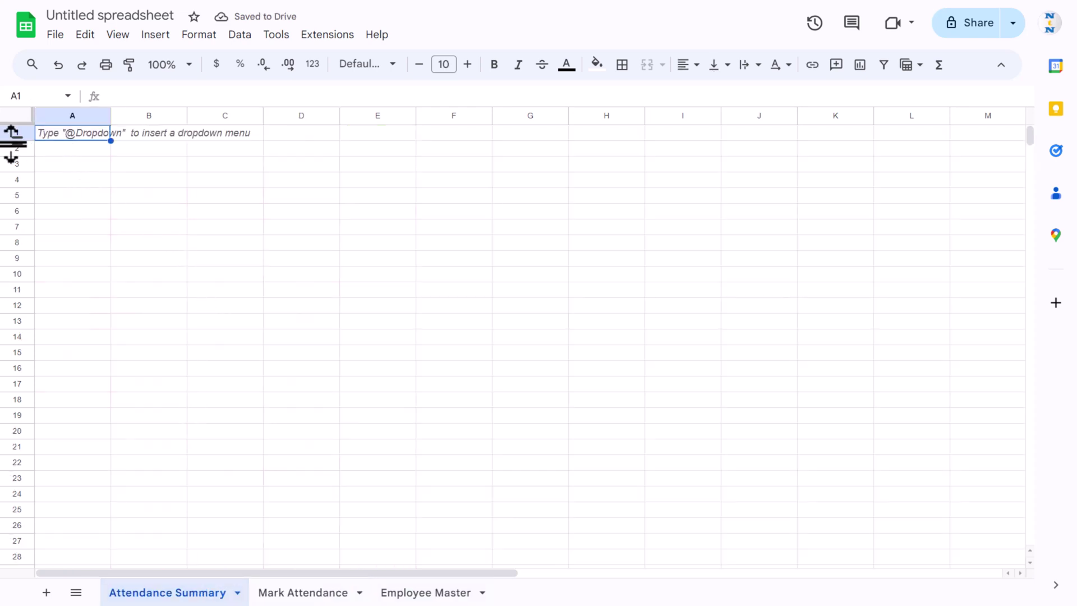
left_click_drag(17, 140, 15, 138)
Step: Merge cells A2 and B2 and make row 2 slightly taller
left_click(89, 151)
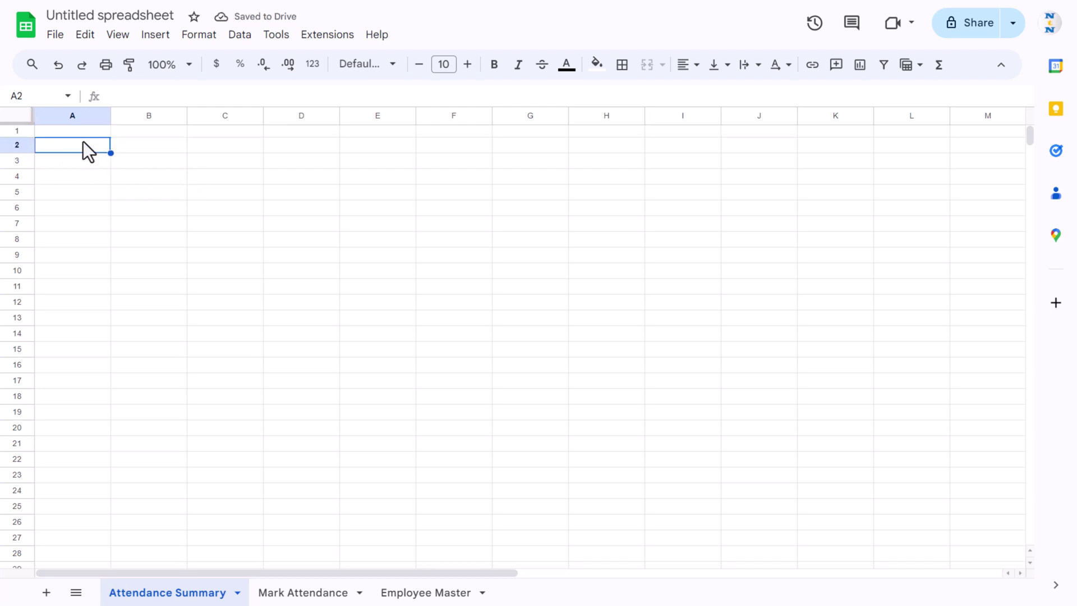
left_click_drag(84, 147, 163, 145)
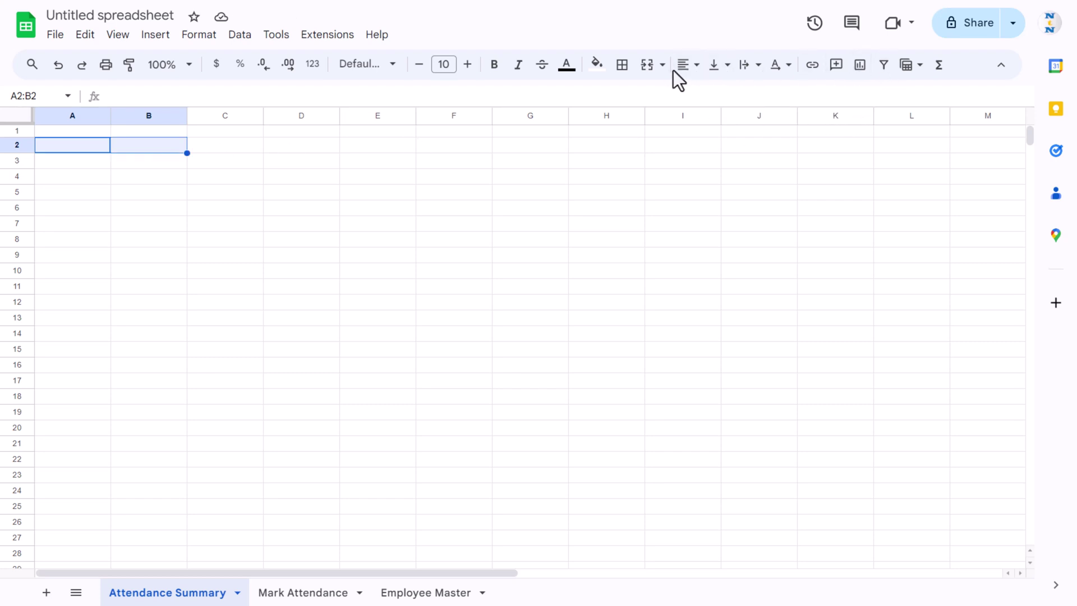
left_click(648, 65)
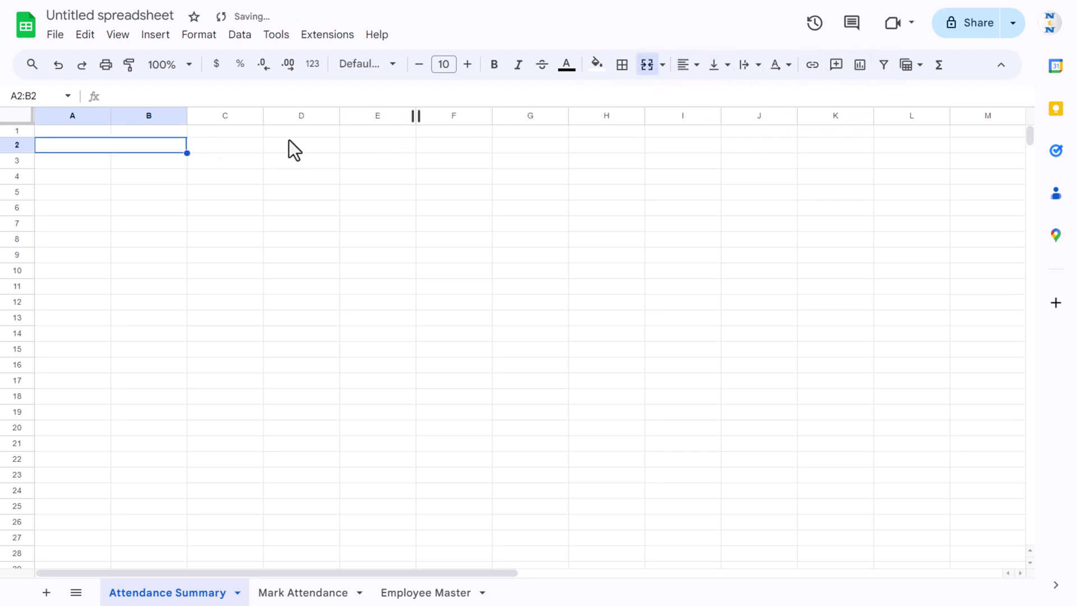
left_click_drag(18, 153, 18, 158)
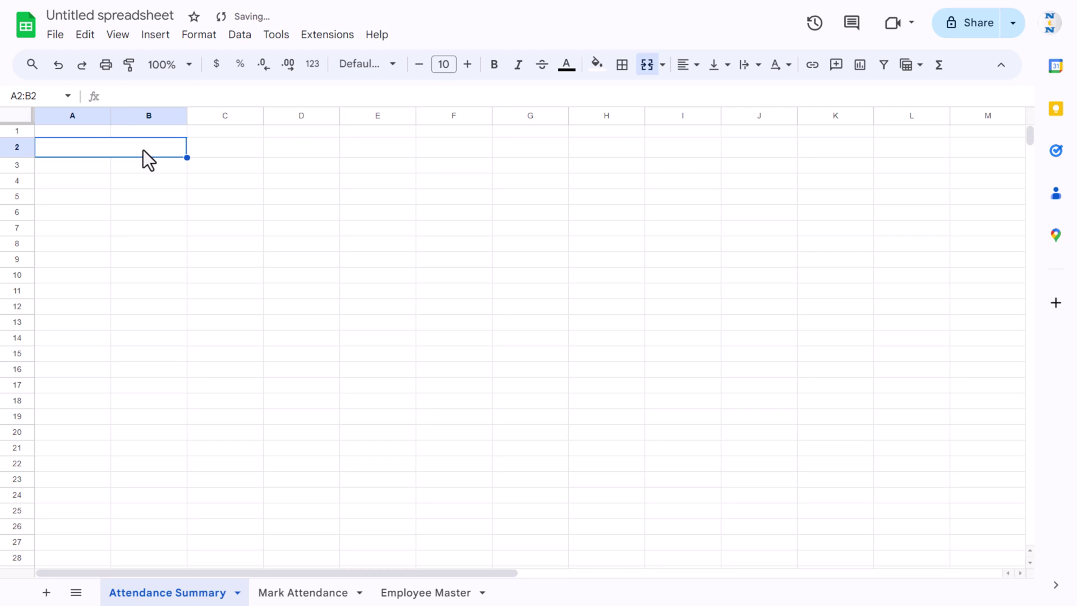
Step: Enter the heading "Company Name" in the merged cell A2:B2 and centre it horizontally
type("Company Name")
key("Return")
key("Up")
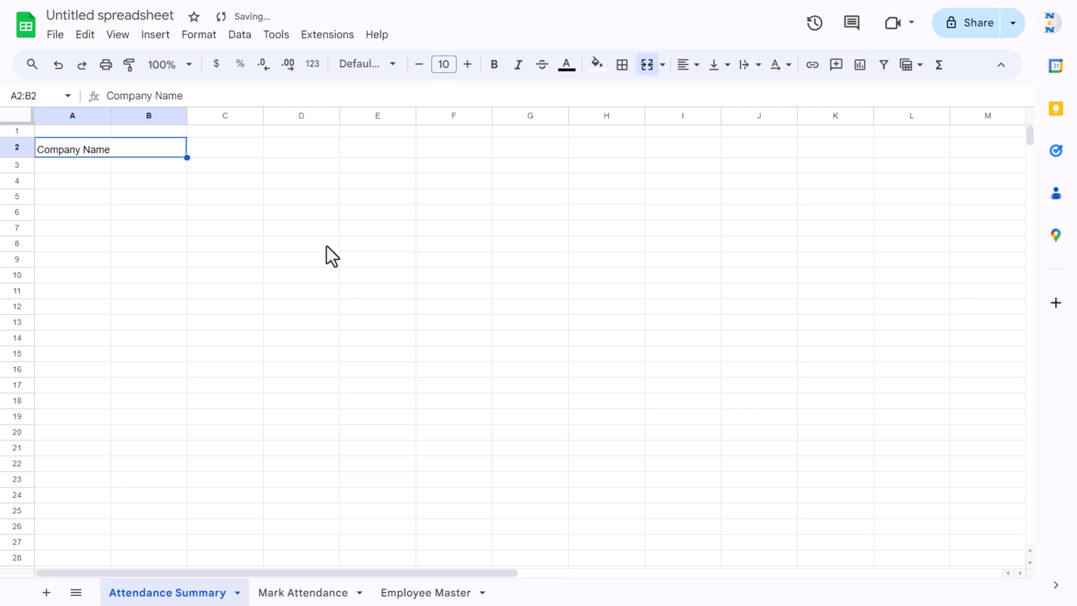
left_click(694, 66)
left_click(709, 92)
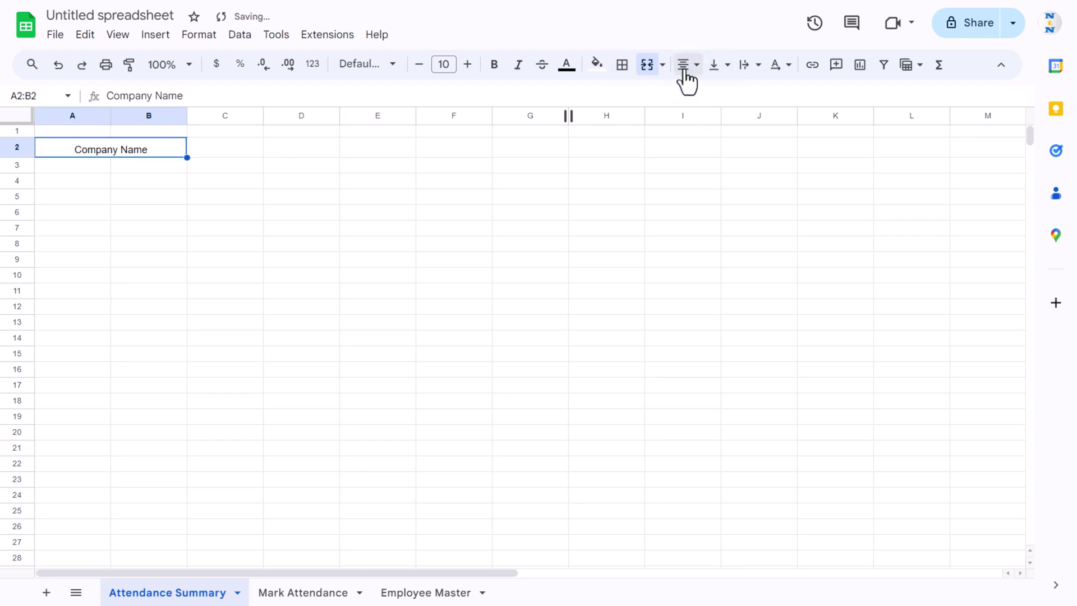
Step: Format the Company Name heading with a light magenta 1 fill and bold white text, aligned vertically to the middle
left_click(597, 64)
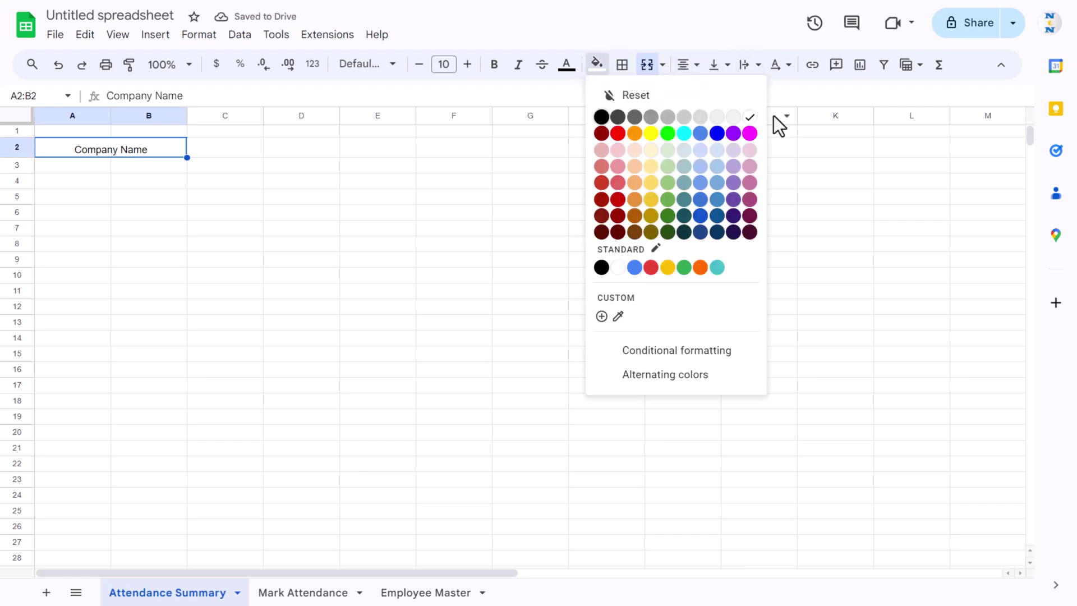
left_click(750, 185)
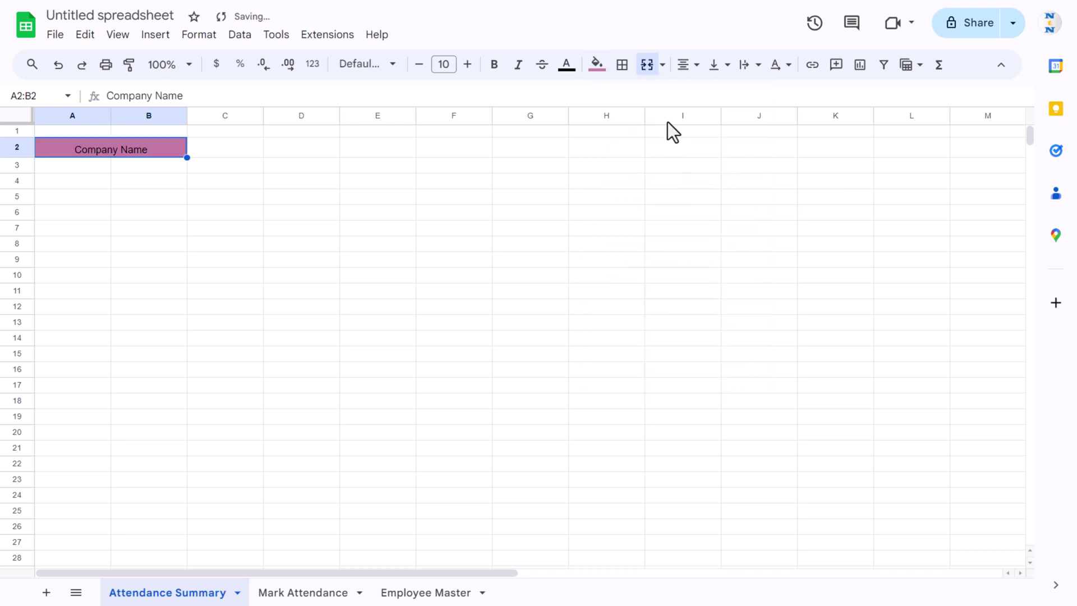
left_click(567, 64)
left_click(705, 118)
left_click(494, 66)
left_click(696, 66)
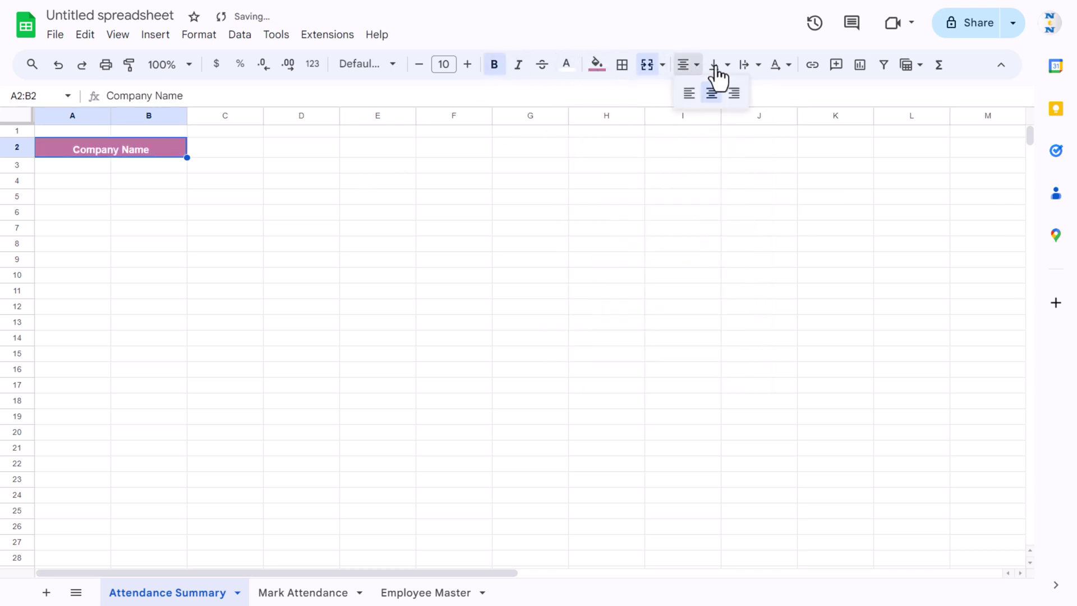
left_click(715, 66)
left_click(742, 94)
left_click(394, 214)
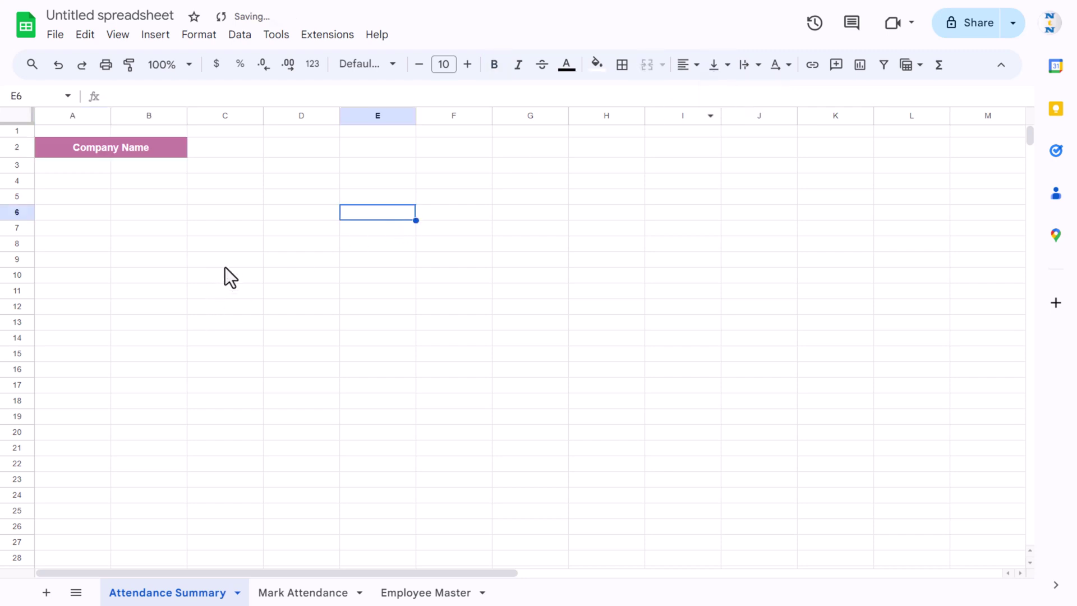
left_click(100, 185)
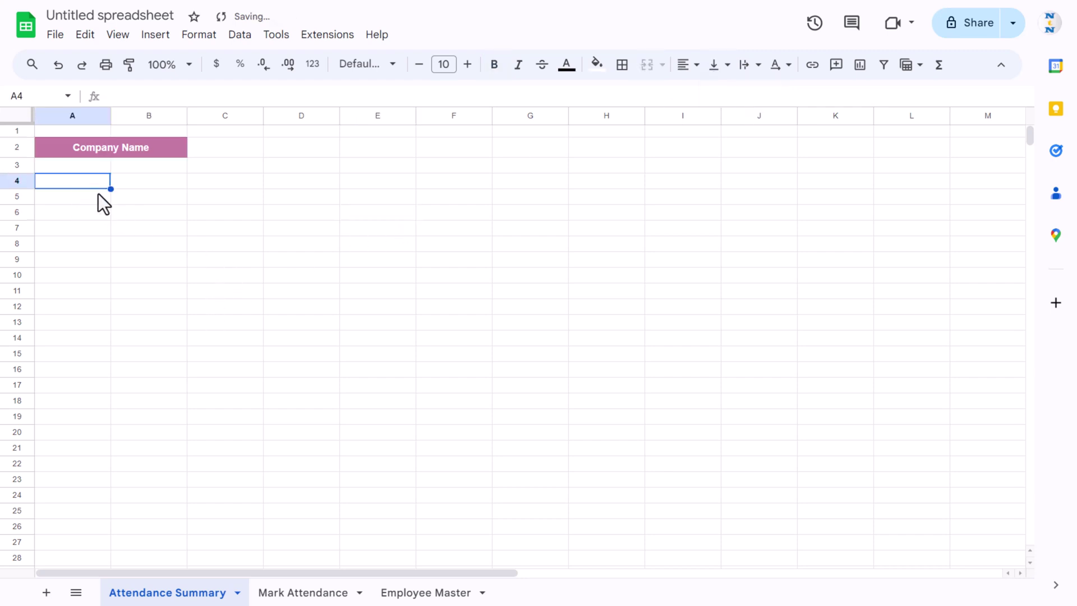
Step: Enter the labels "Month" in cell A4 and "Year" in cell A5
left_click(76, 215)
left_click(70, 181)
type("MOnth")
key("Return")
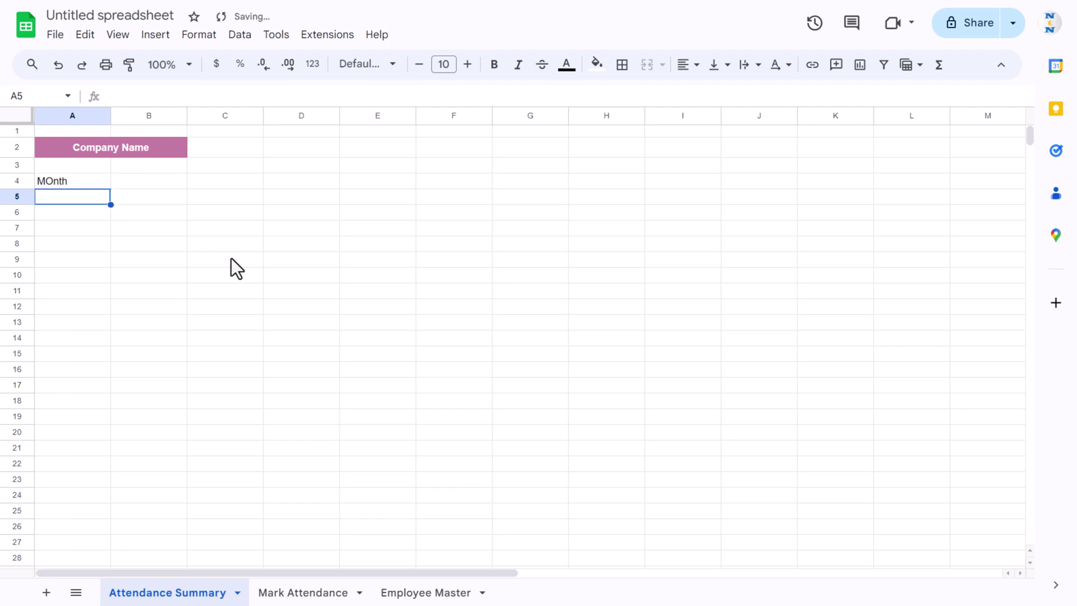
key("Up")
type("Month")
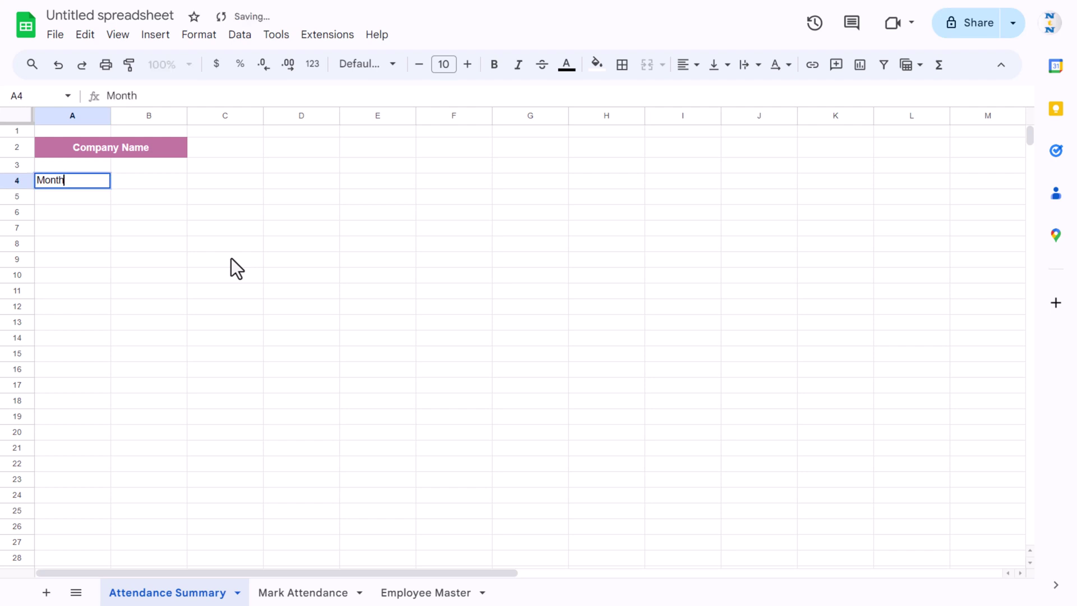
key("Return")
type("Year")
key("Return")
key("Up")
key("Up")
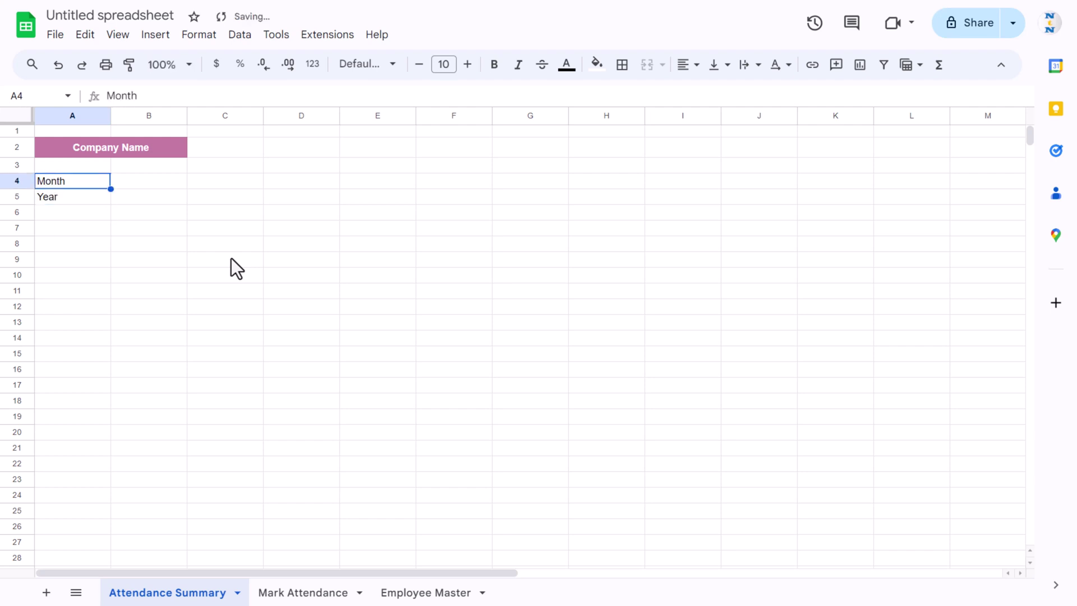
Step: Add a dropdown to cell B4 with the options Jan, Feb, Mar, Apr and May
key("Right")
right_click(167, 184)
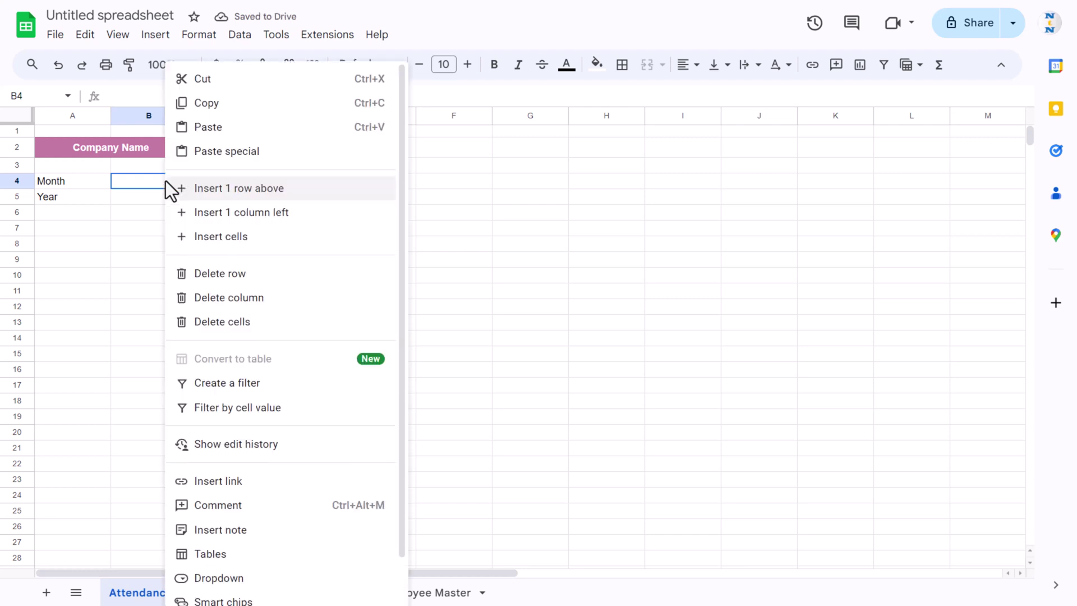
left_click(243, 578)
left_click_drag(907, 247, 803, 243)
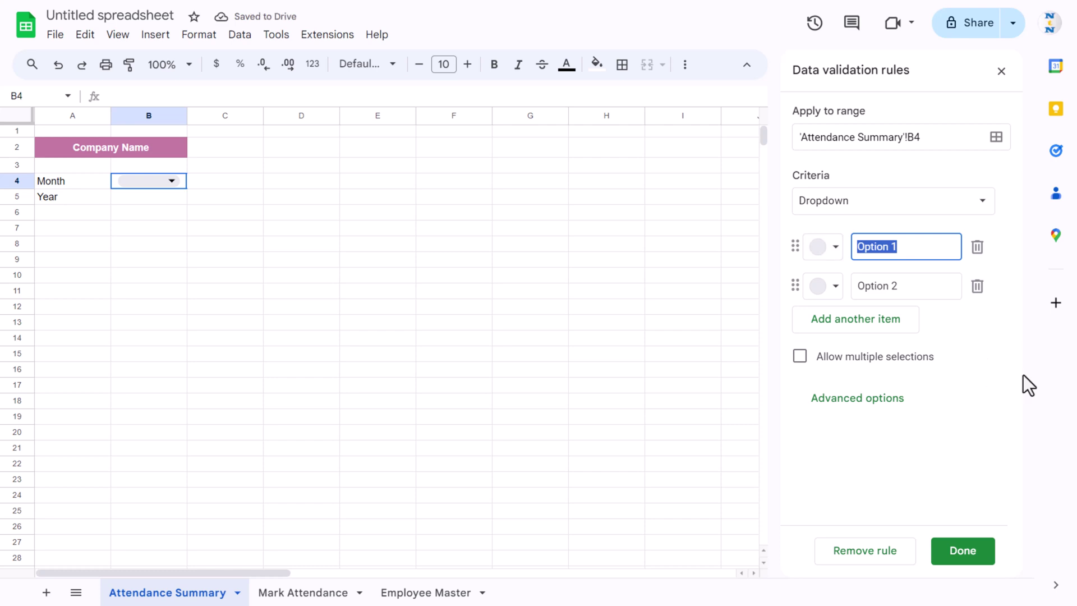
type("Jan")
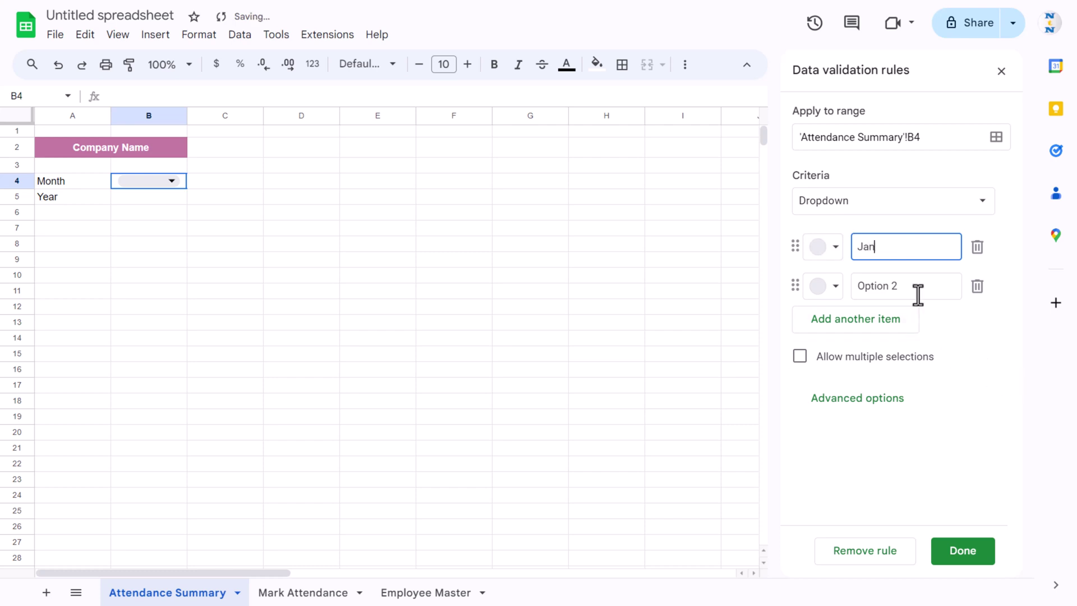
key("Return")
type("Feb")
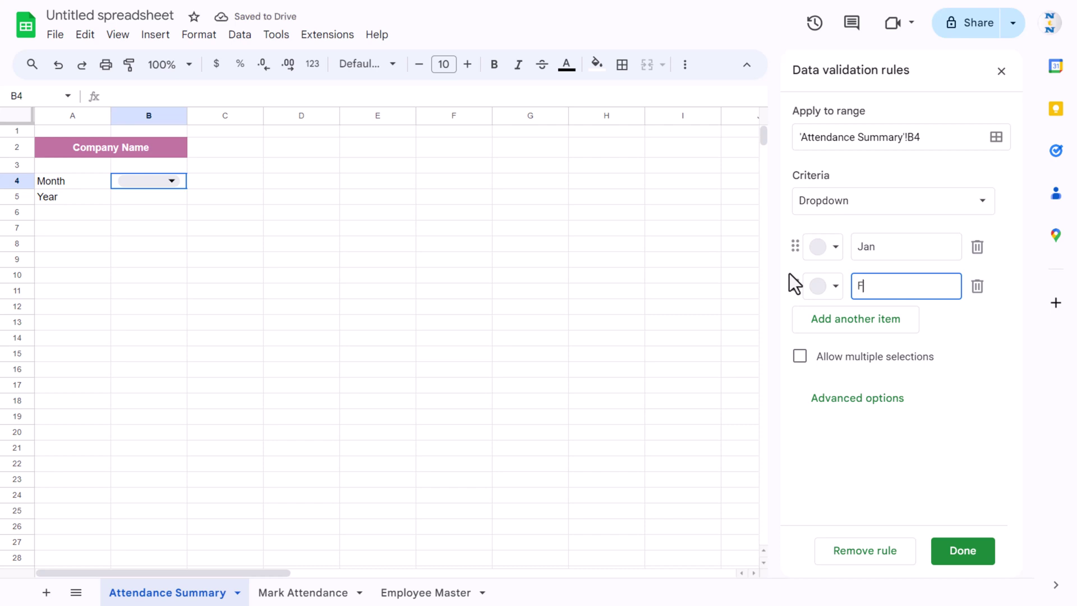
left_click(868, 329)
type("Mar")
left_click(898, 358)
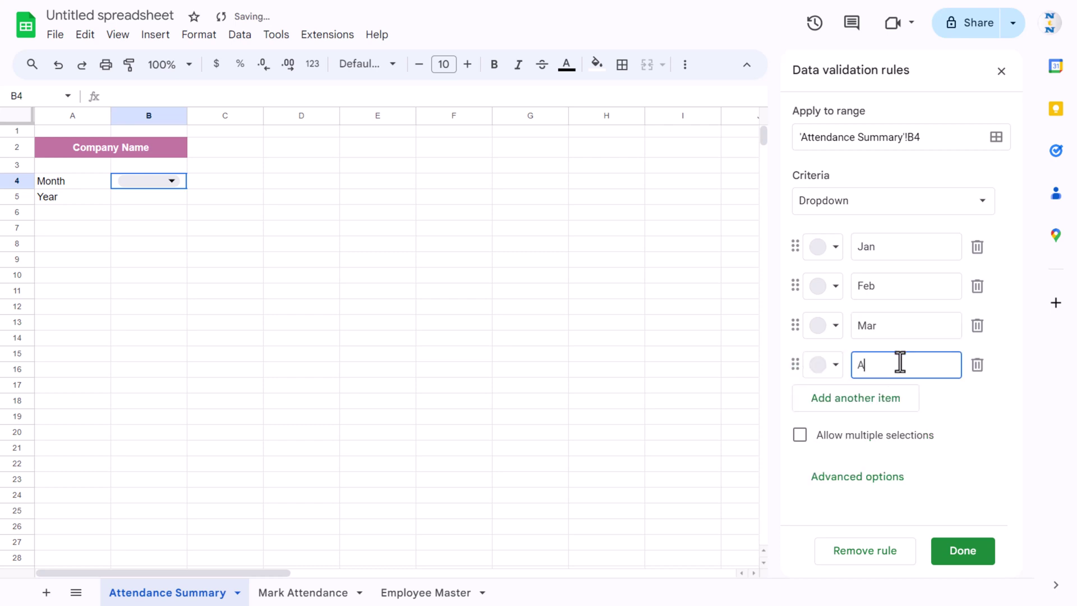
type("Apr")
left_click(892, 397)
type("May")
Step: Add the options Jun, Jul, Aug, Sep, Oct, Nov and Dec to the B4 dropdown and save the rule
left_click(904, 437)
left_click(901, 473)
type("Jul")
left_click(891, 428)
type("Aug")
left_click(880, 480)
type("Sep")
left_click(883, 505)
type("Oct")
left_click(882, 430)
type("Nov")
left_click(884, 466)
type("Dec")
left_click(969, 554)
Step: Choose Jan in the month dropdown in B4
left_click(401, 245)
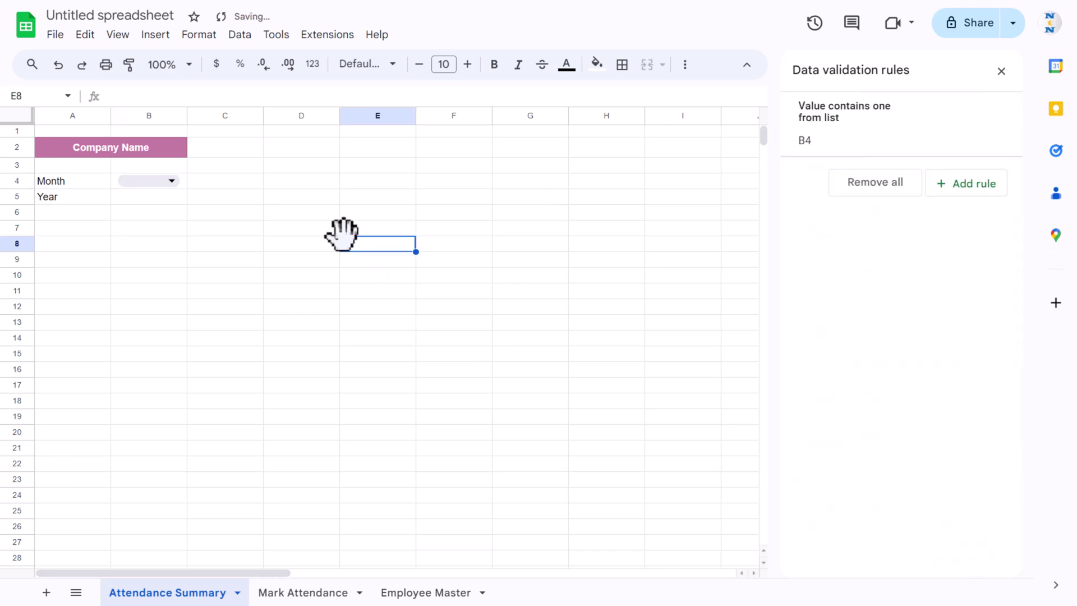
left_click(172, 182)
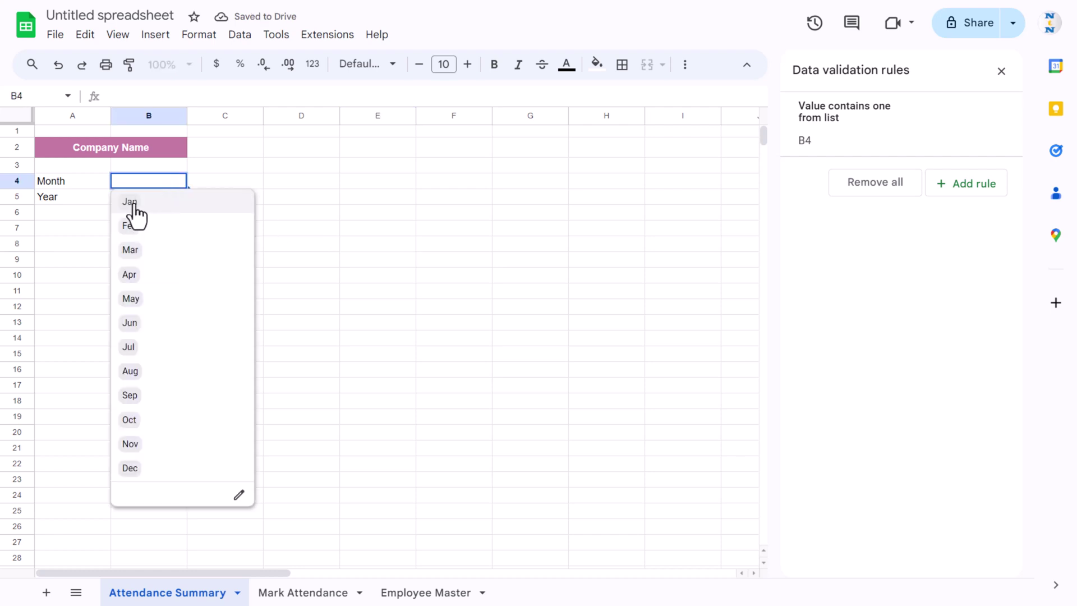
left_click(130, 201)
Step: Add a dropdown to cell B5 with the options 2024, 2025 and 2026
left_click(142, 198)
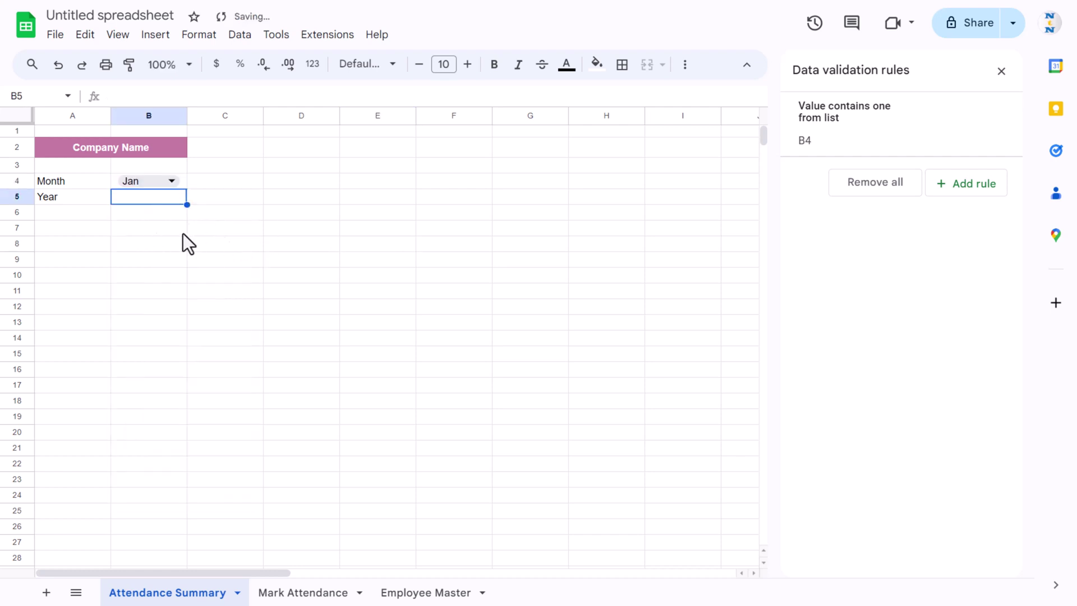
right_click(157, 197)
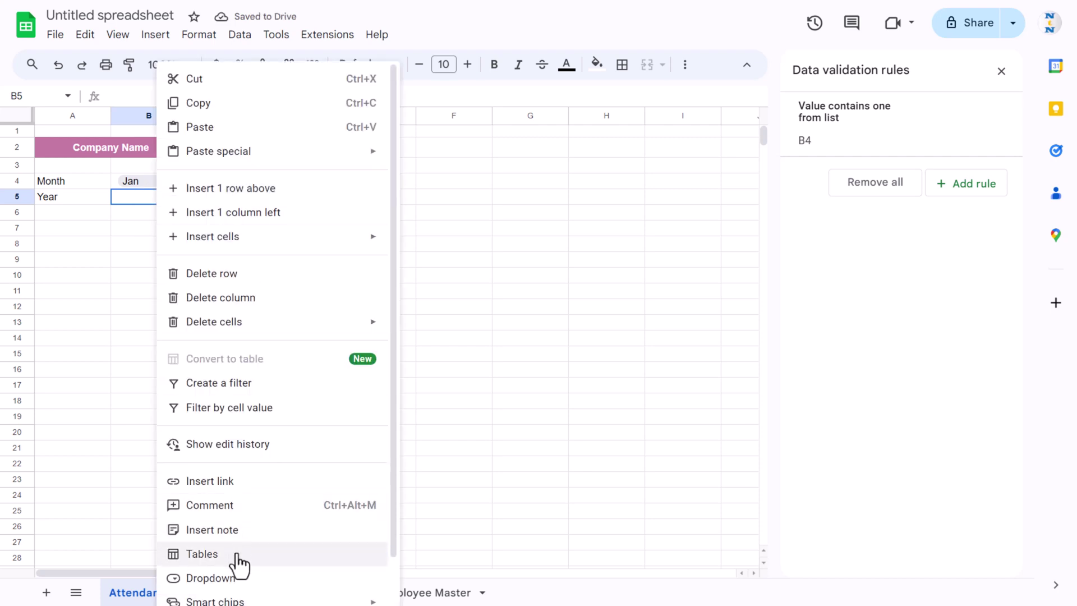
left_click(240, 577)
left_click_drag(924, 261, 738, 227)
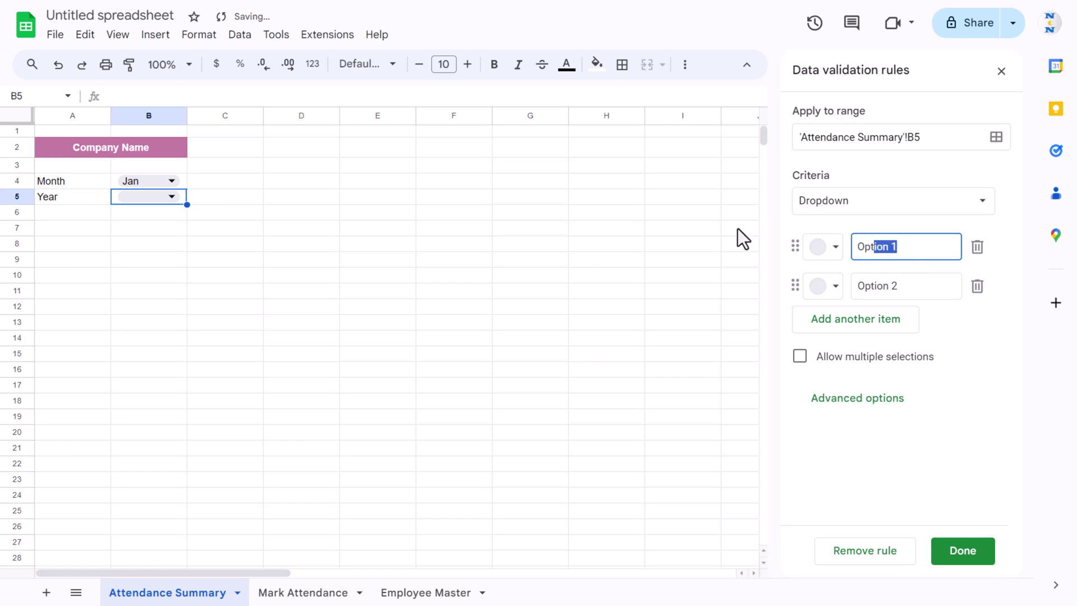
type("2024")
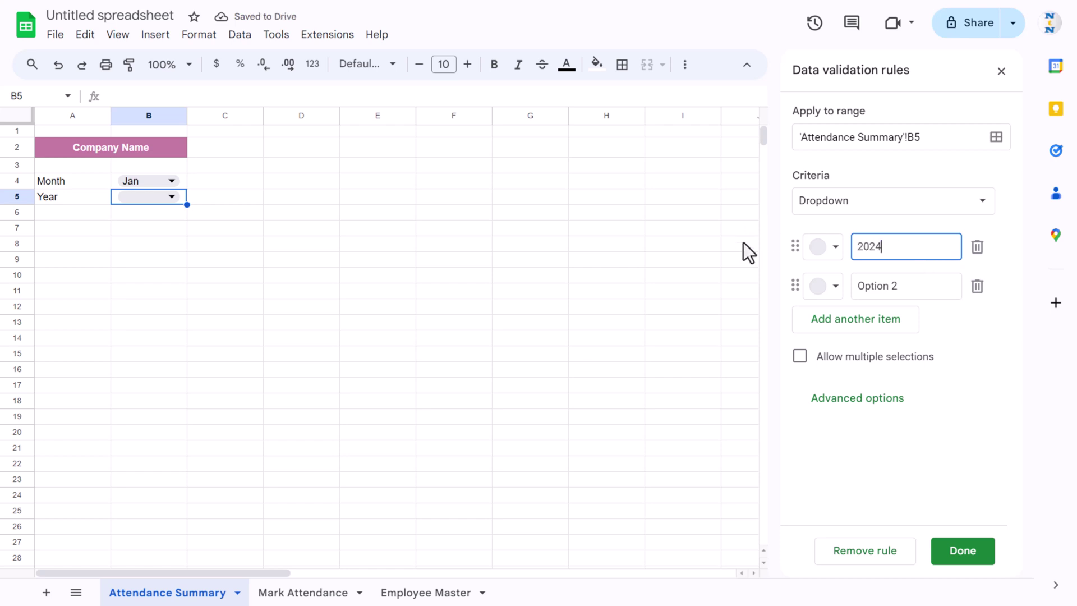
left_click_drag(902, 284, 726, 278)
type("2025")
left_click(846, 324)
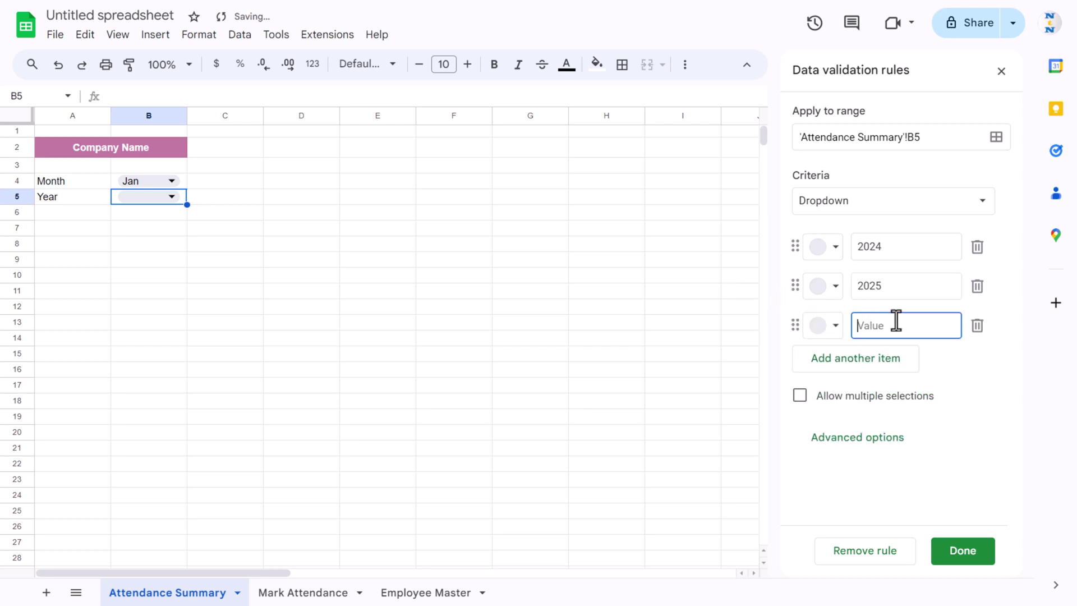
type("2026")
left_click(970, 555)
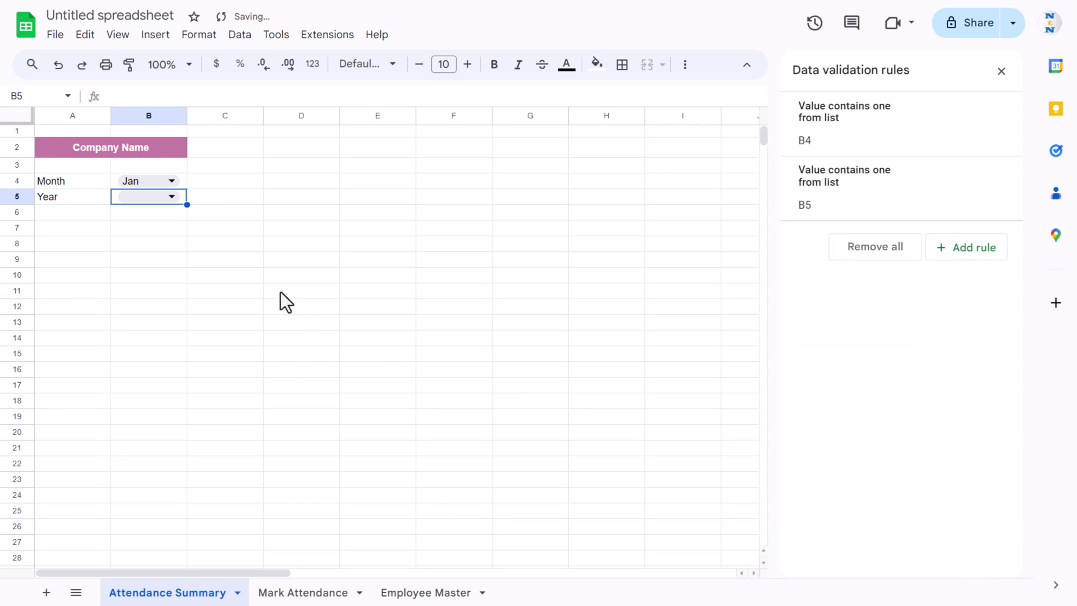
Step: Choose 2024 in the year dropdown in B5
left_click(171, 196)
left_click(135, 220)
left_click(253, 274)
Step: Enter the headings "Start Date" in A7 and "End Date" in B7
left_click(84, 229)
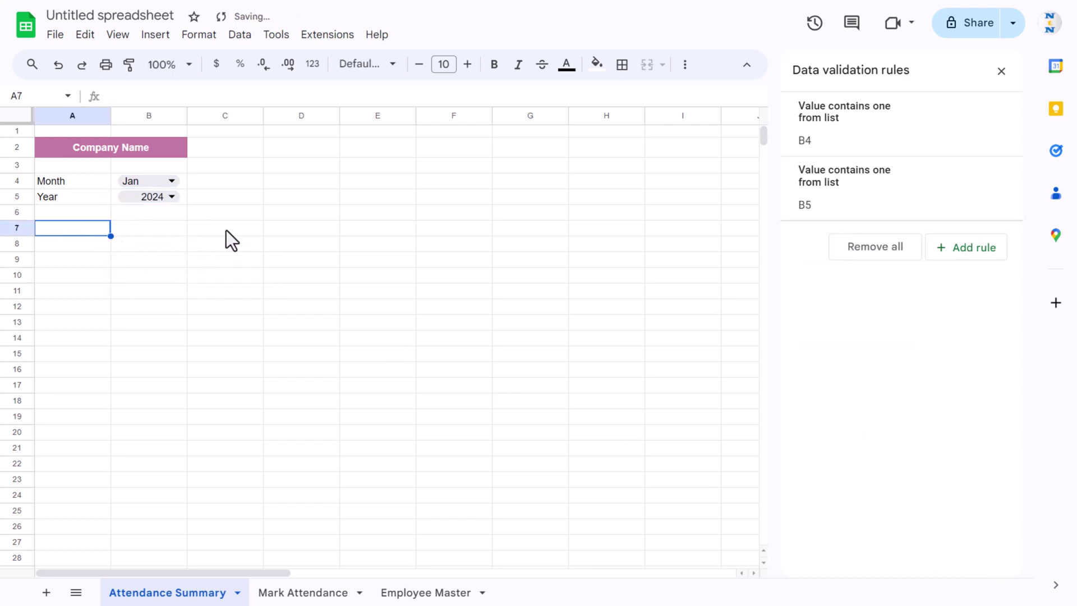
type("Start Date")
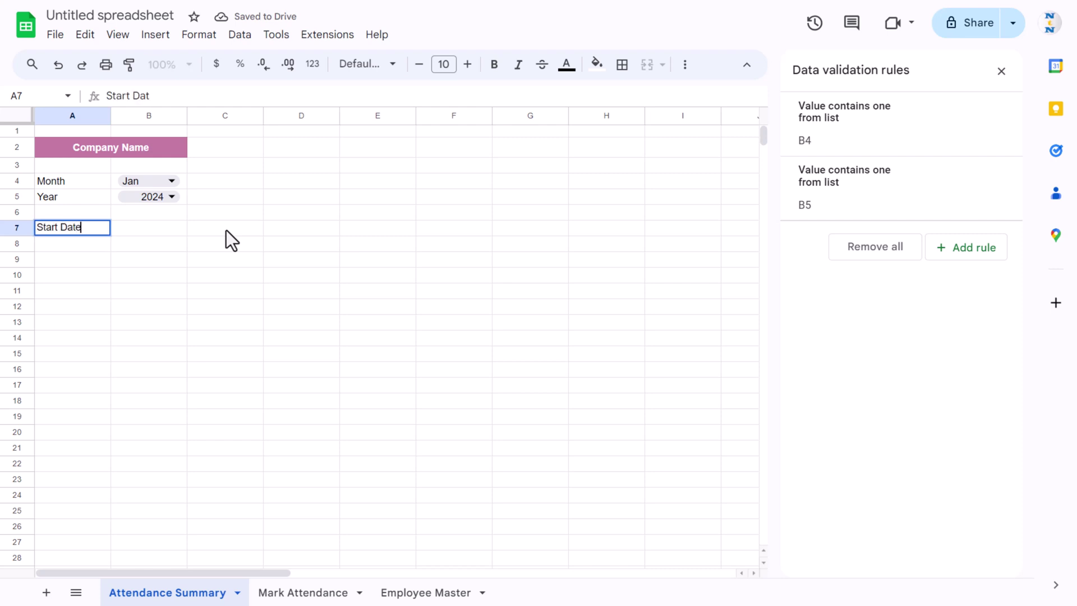
key("Return")
key("Up")
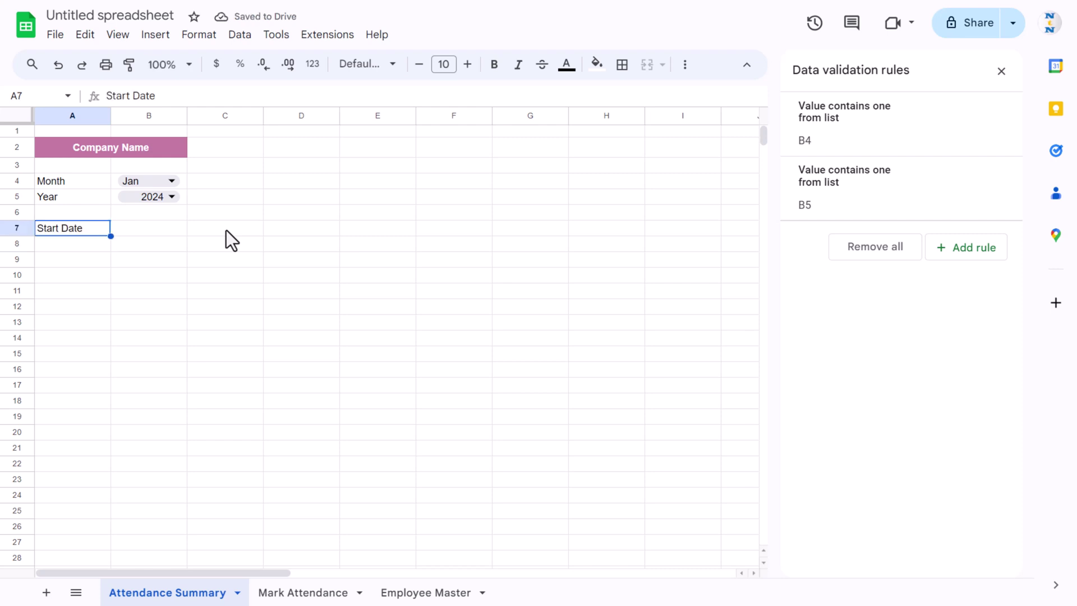
key("Right")
type("End Date")
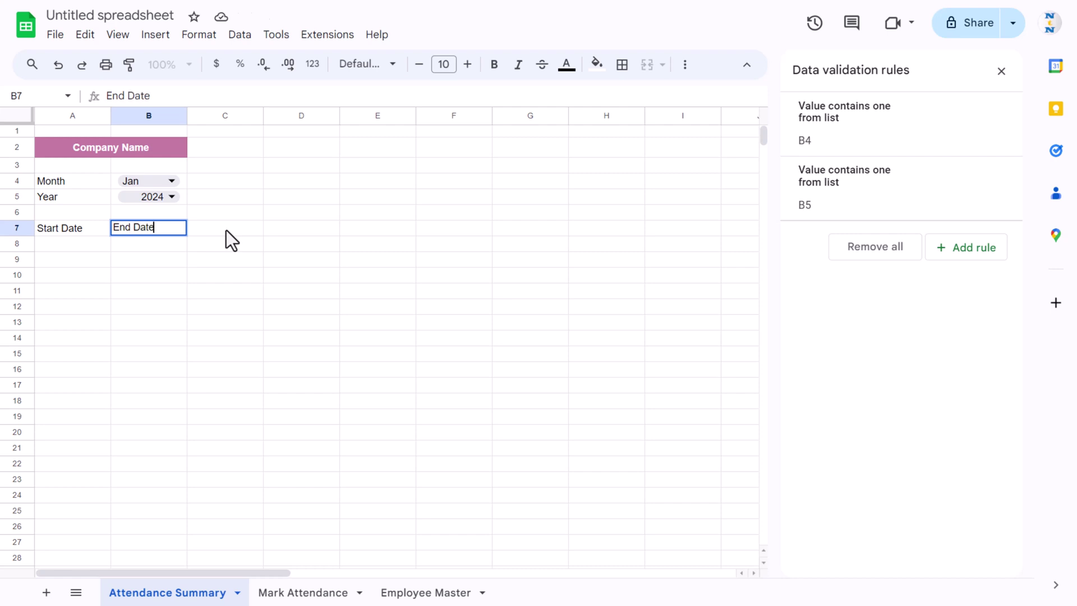
key("Return")
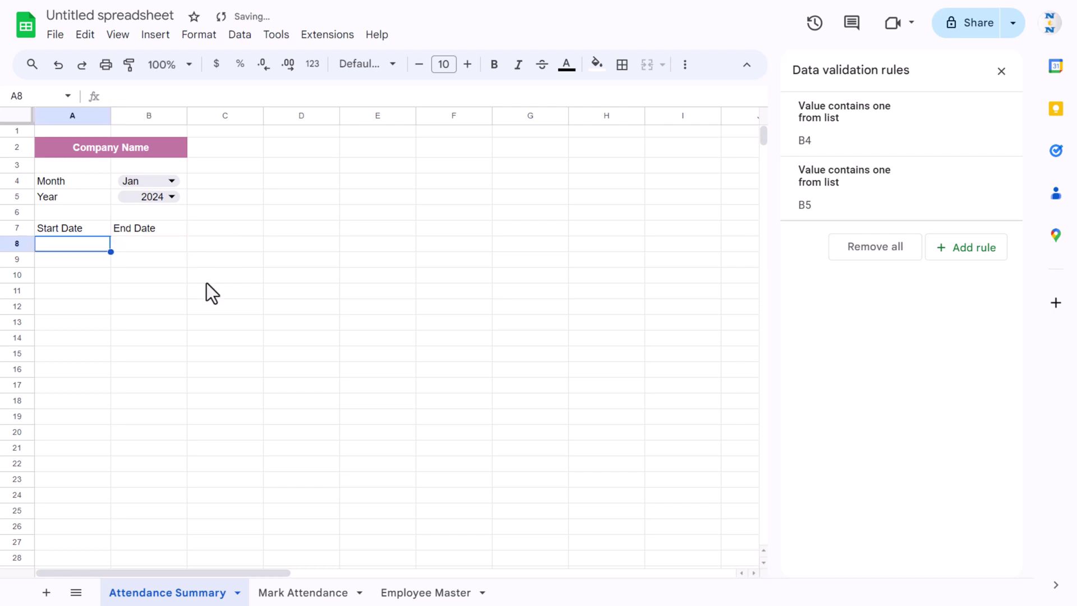
Step: Calculate the start date in A8 from the chosen month and year with =DATEVALUE("1"&B4&B5)
type("=")
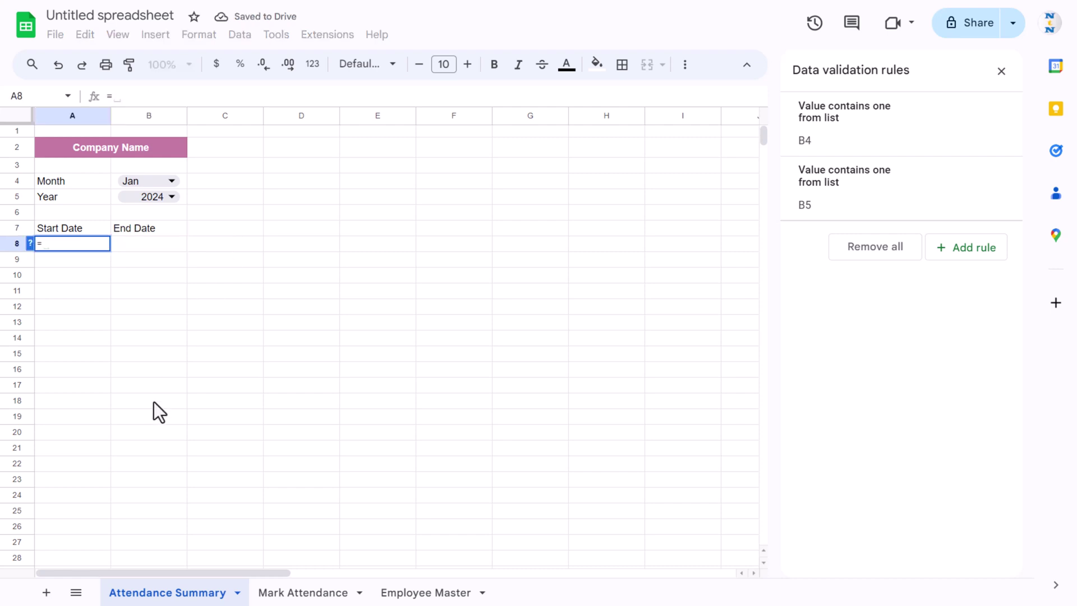
type("dat")
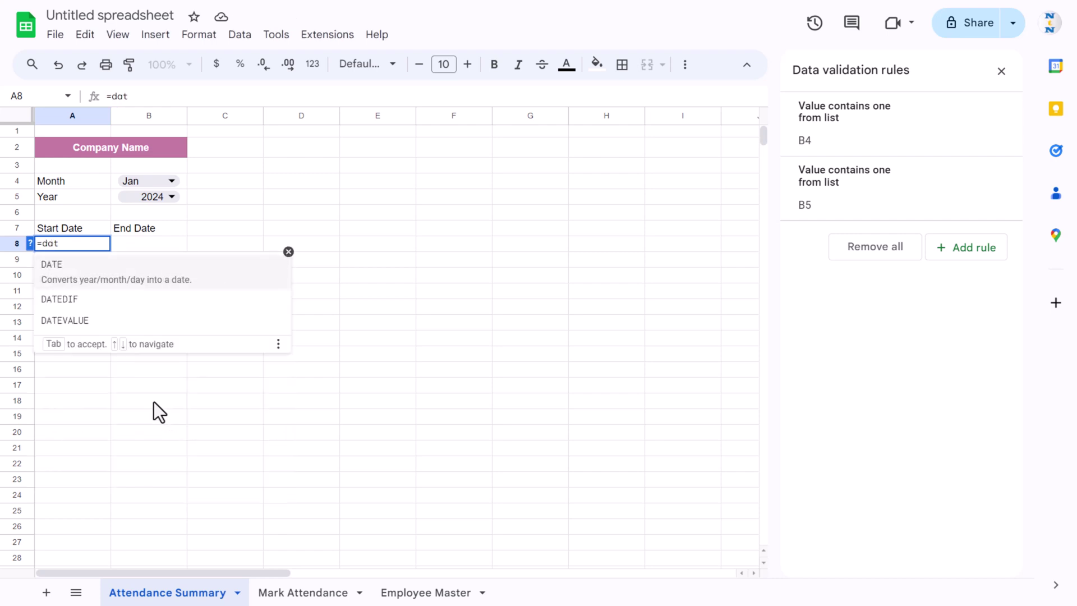
key("Down")
key("Down")
key("Tab")
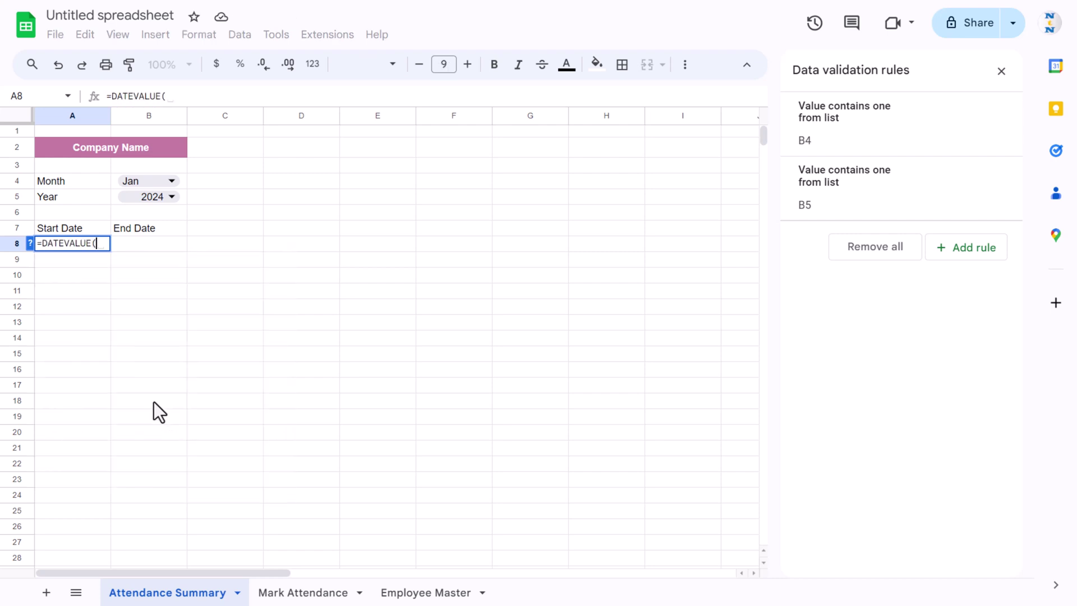
type("\"")
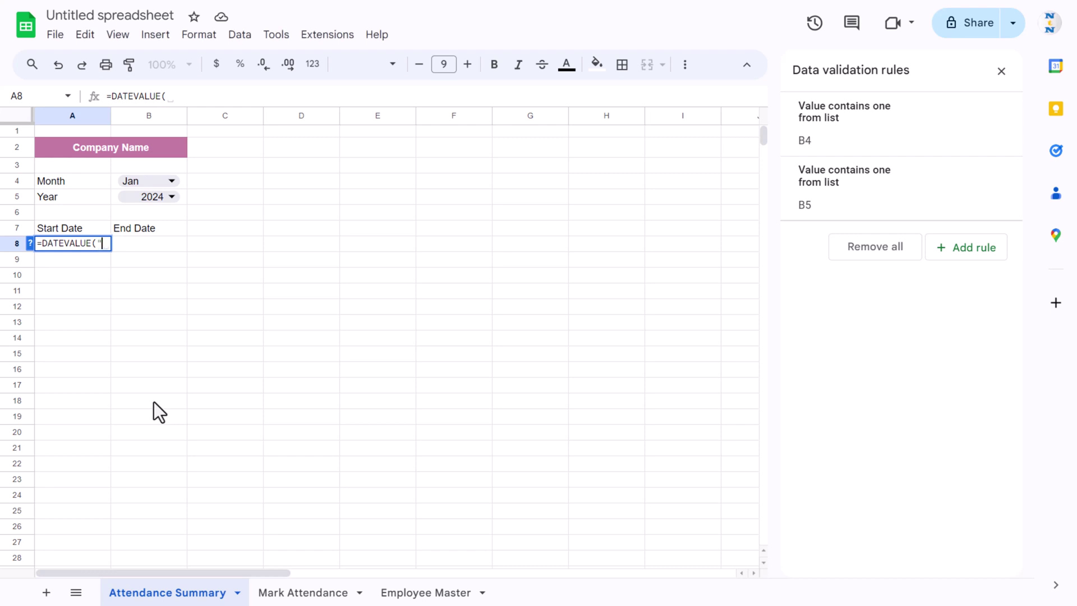
type("1\"&")
left_click(184, 181)
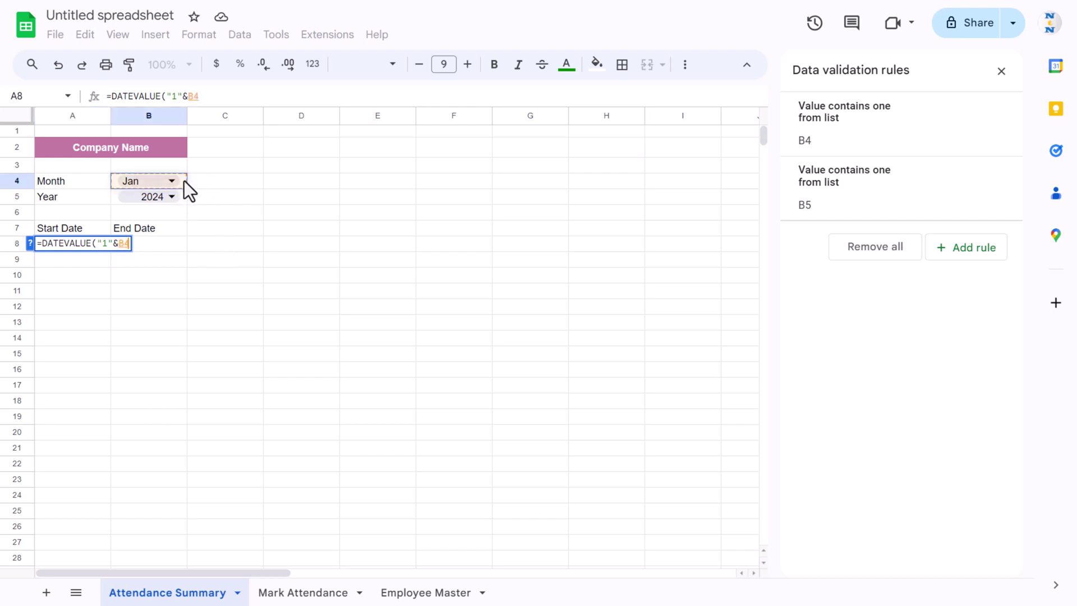
type("&")
left_click(184, 187)
left_click(183, 195)
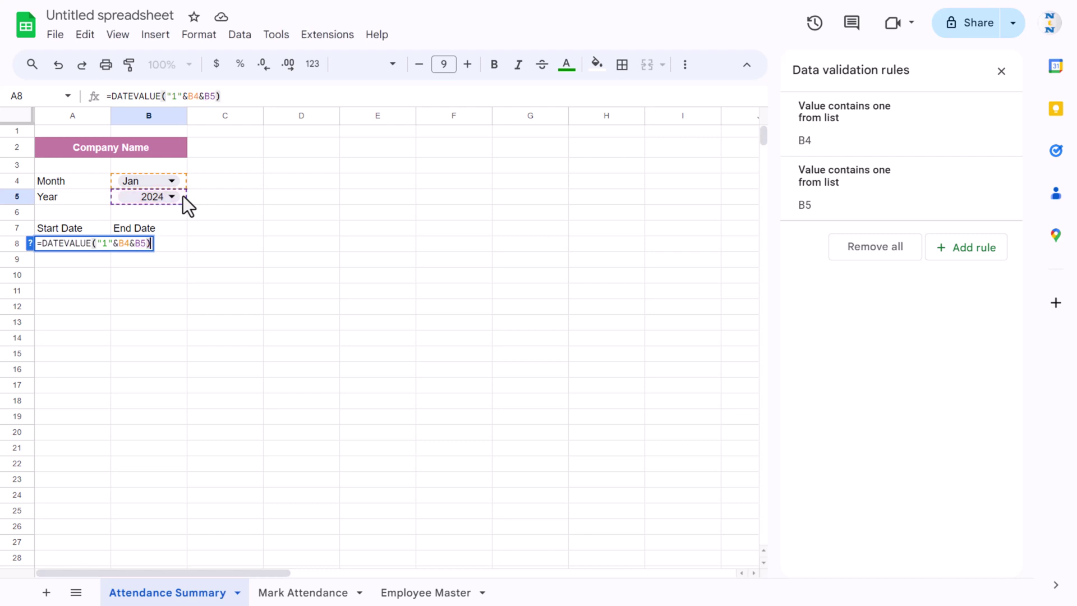
key("Return")
key("Up")
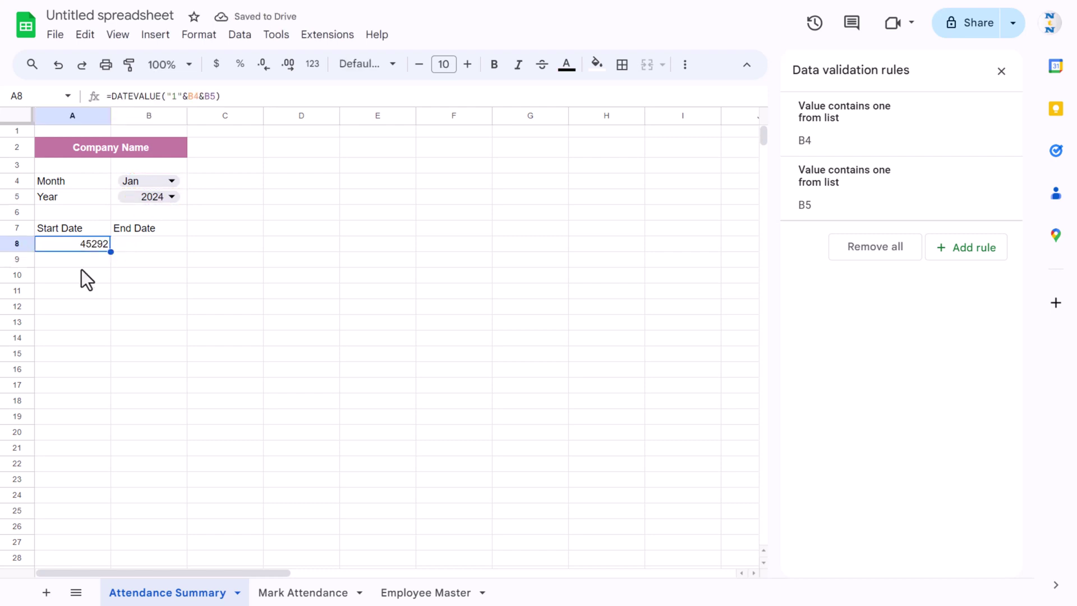
Step: Apply the custom number format D-MMM-YYYY to the start date in A8
left_click(213, 39)
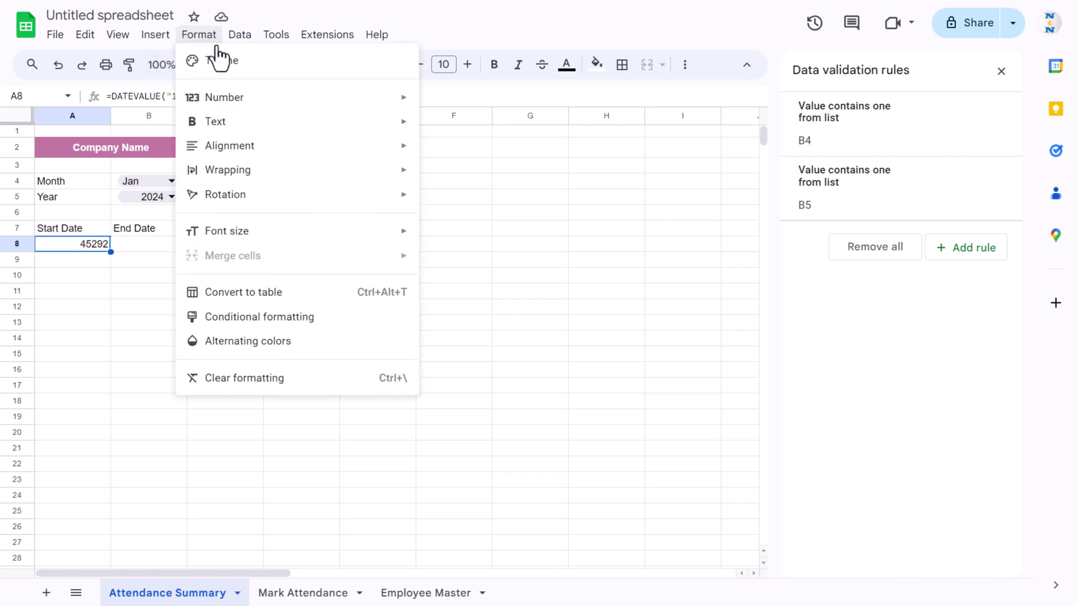
mouse_move(264, 111)
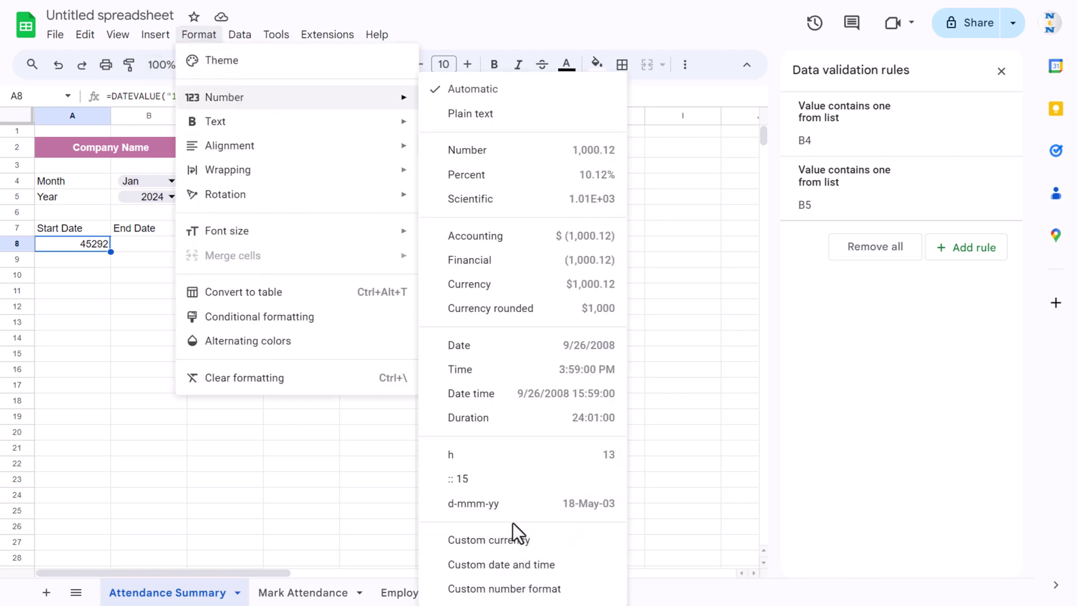
left_click(498, 600)
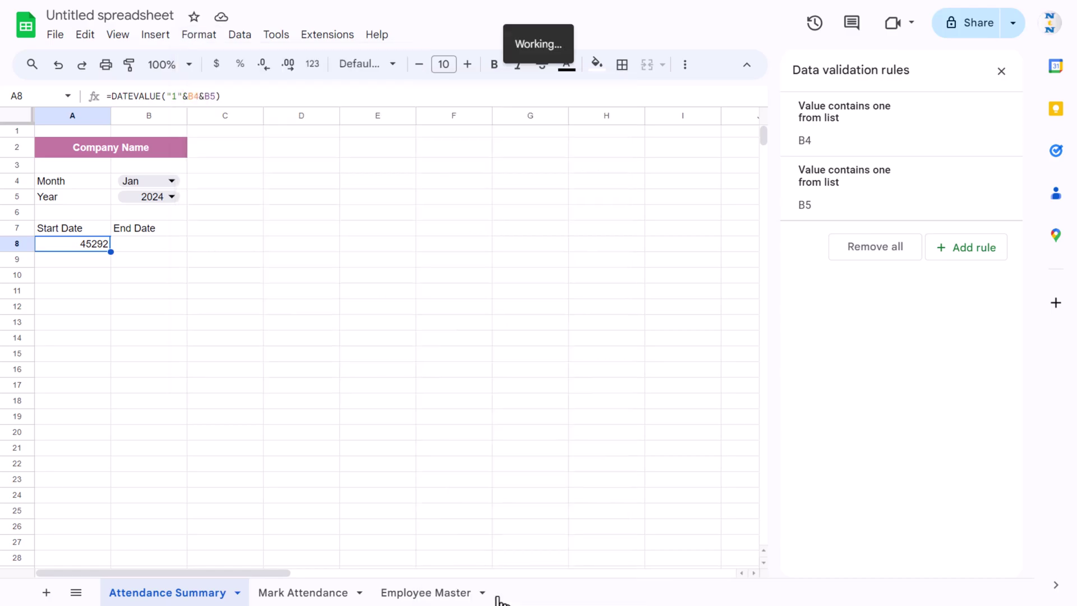
type("D")
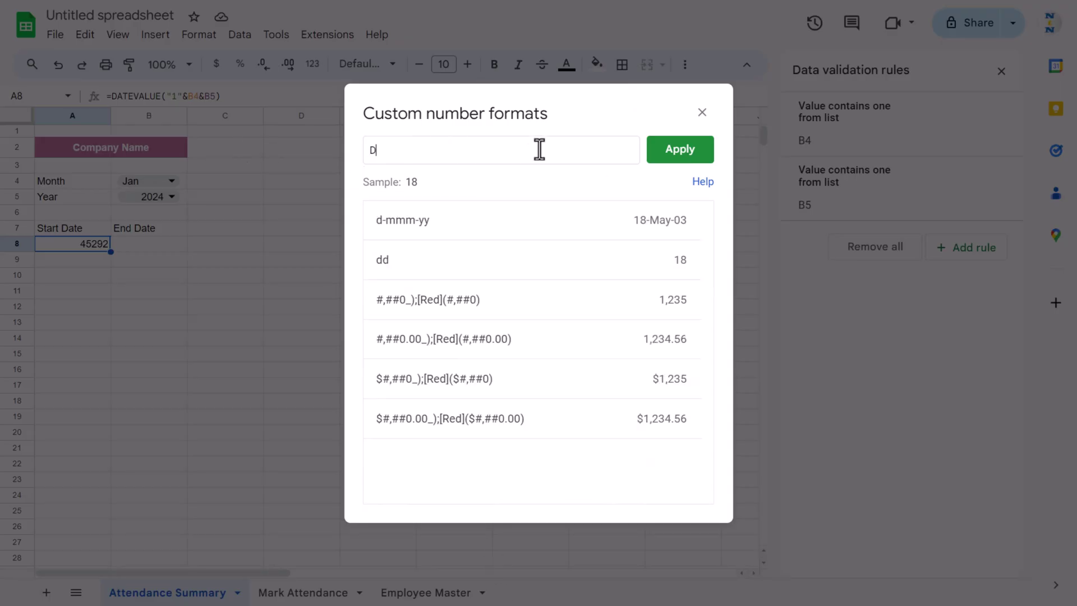
type("-MMM-YYYY")
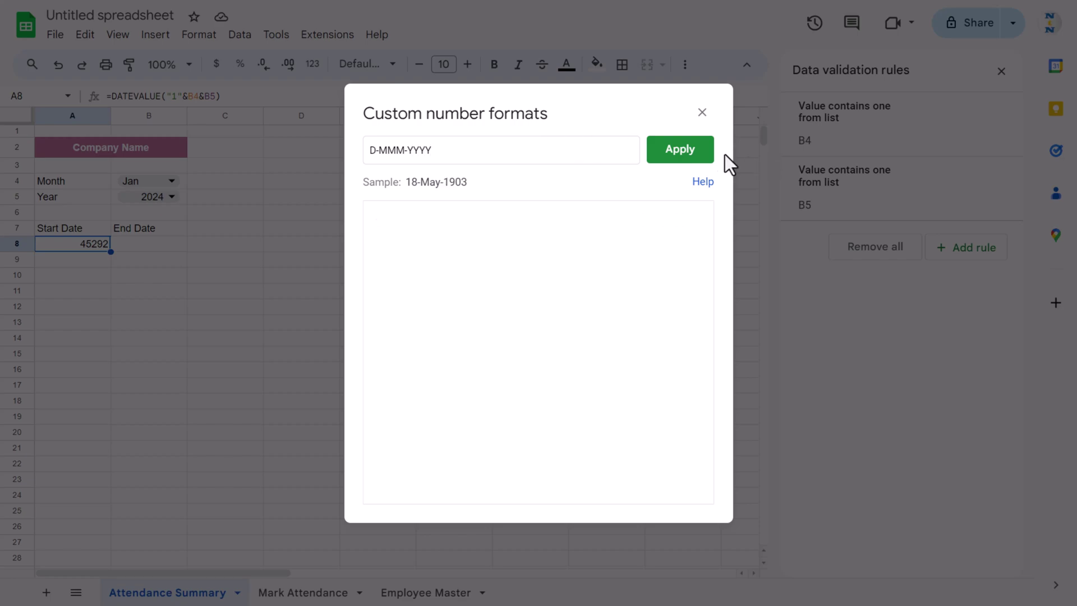
left_click(690, 153)
left_click(379, 260)
Step: Test the start date formula by switching the month in B4 to Feb and back to Jan
left_click(96, 248)
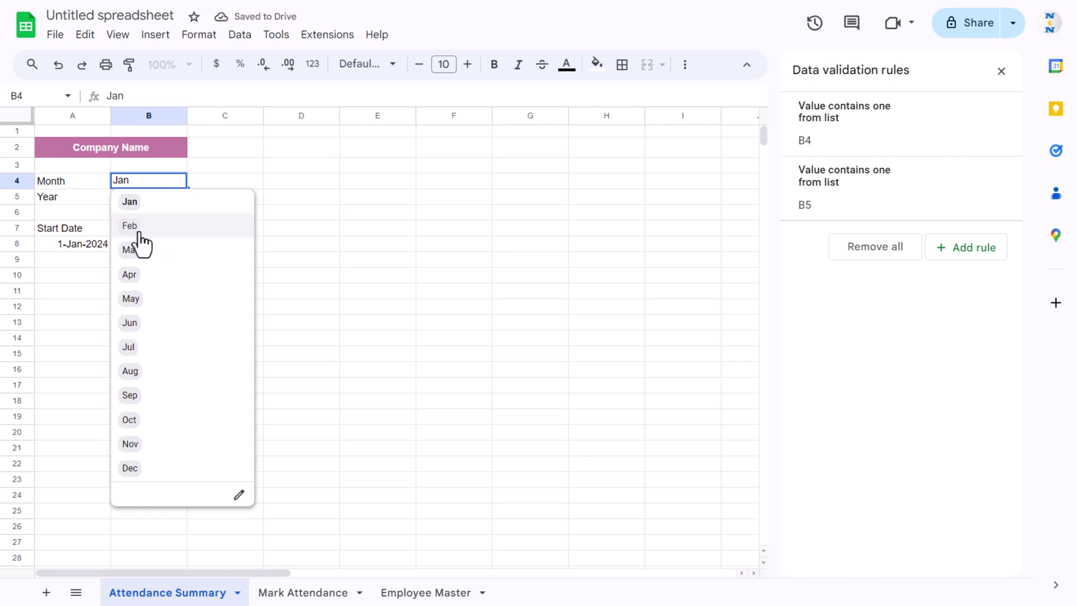
left_click(136, 229)
left_click(172, 182)
left_click(147, 203)
left_click(135, 247)
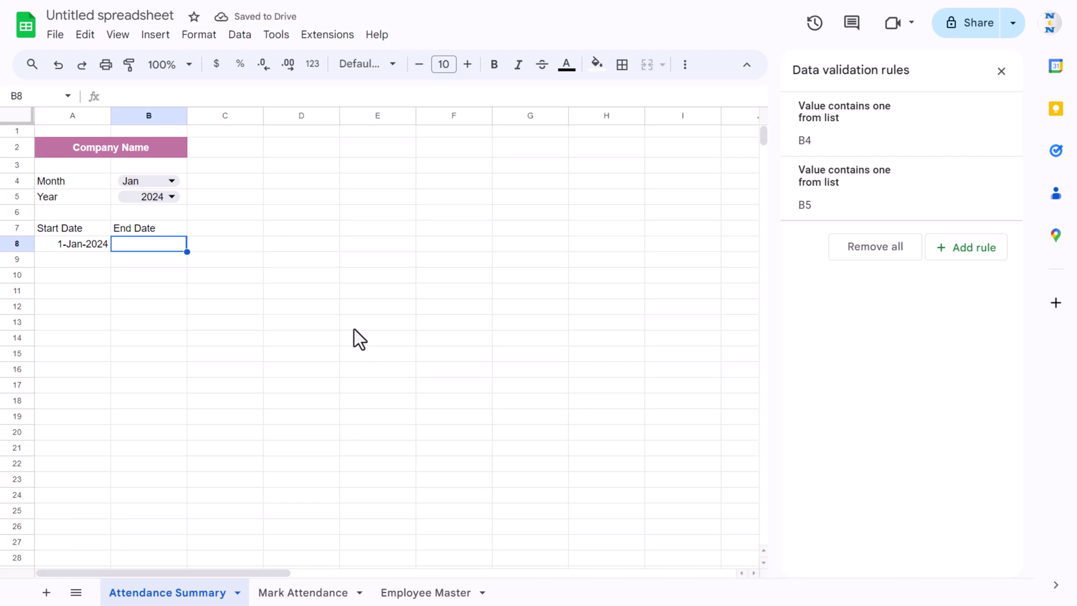
Step: Calculate the end date in B8 from the start date with =EOMONTH(A8,0)
type("=eo")
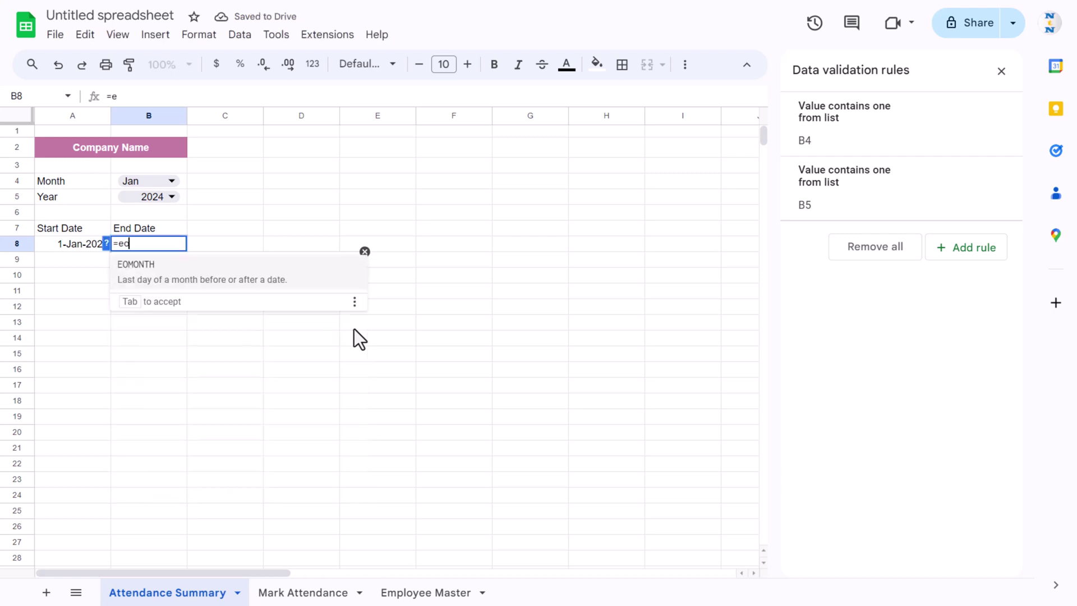
key("Tab")
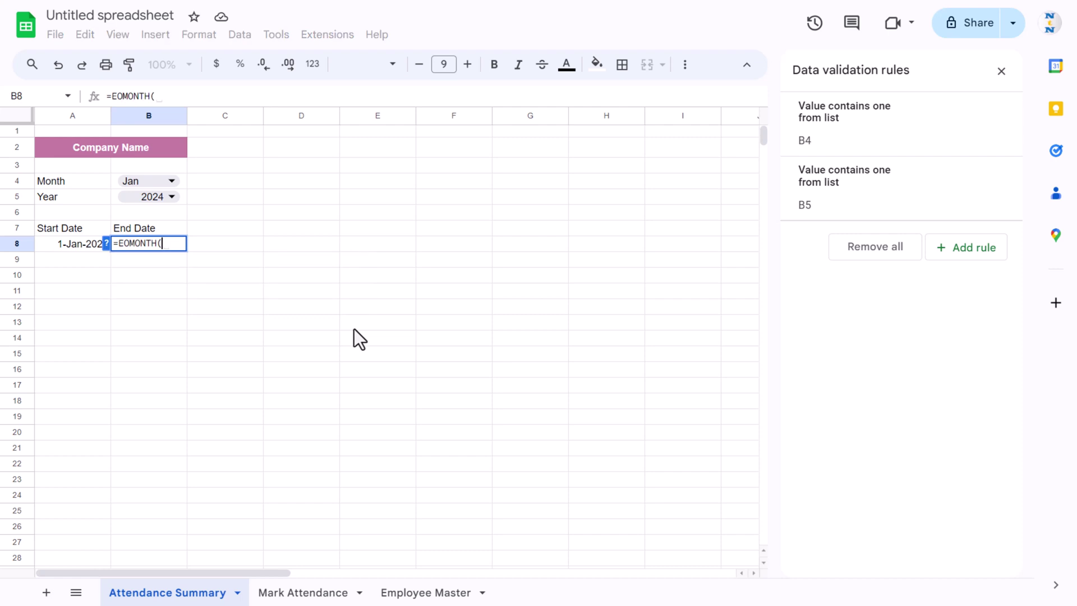
key("Left")
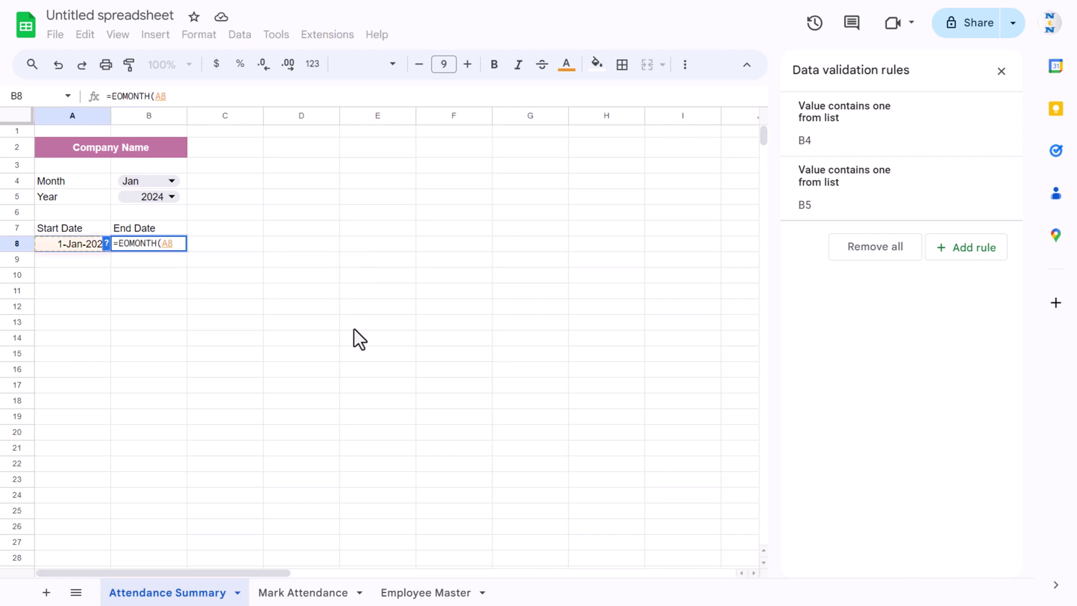
type(",0)")
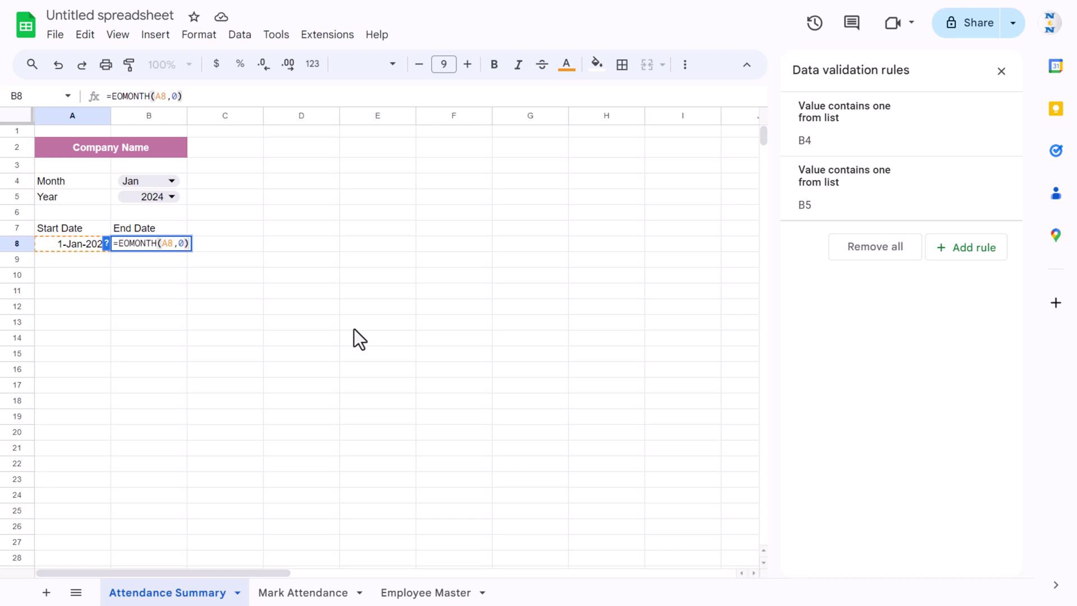
key("Return")
key("Up")
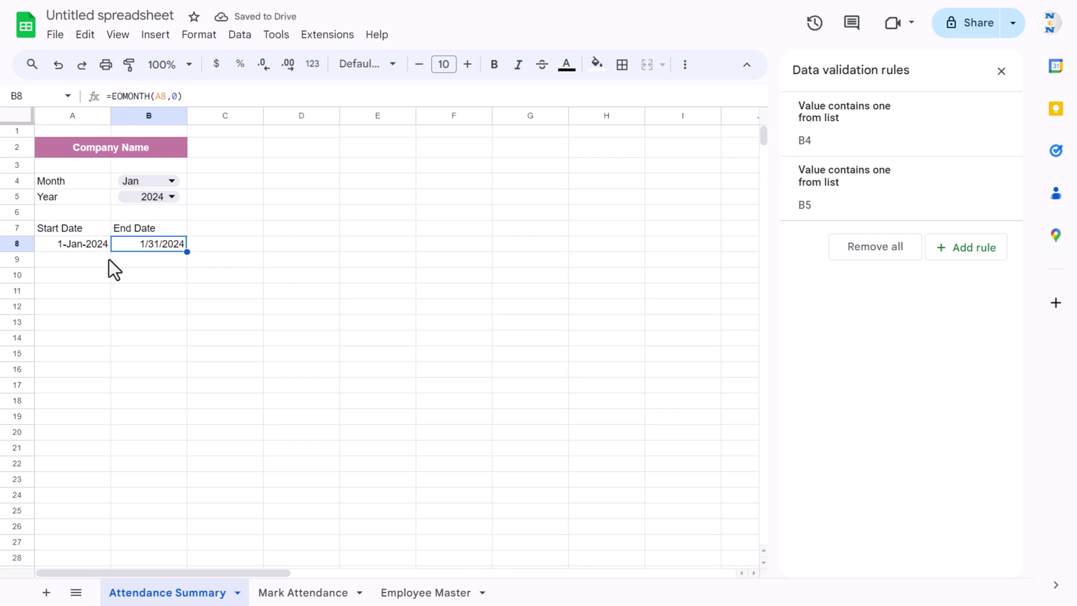
Step: Copy the date formatting of the start date in A8 onto the end date in B8
left_click(90, 245)
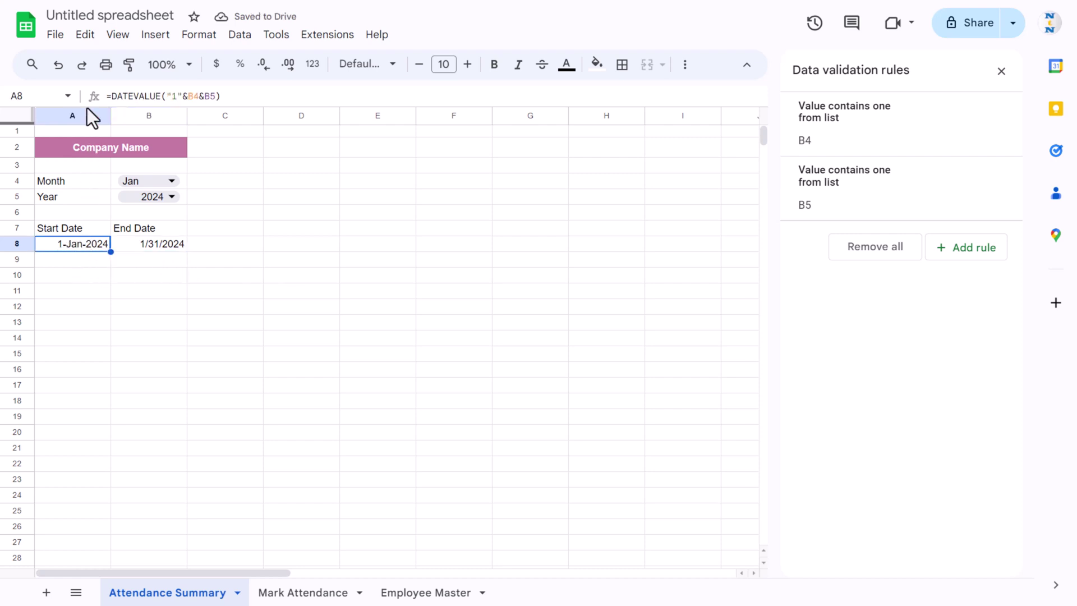
left_click(130, 64)
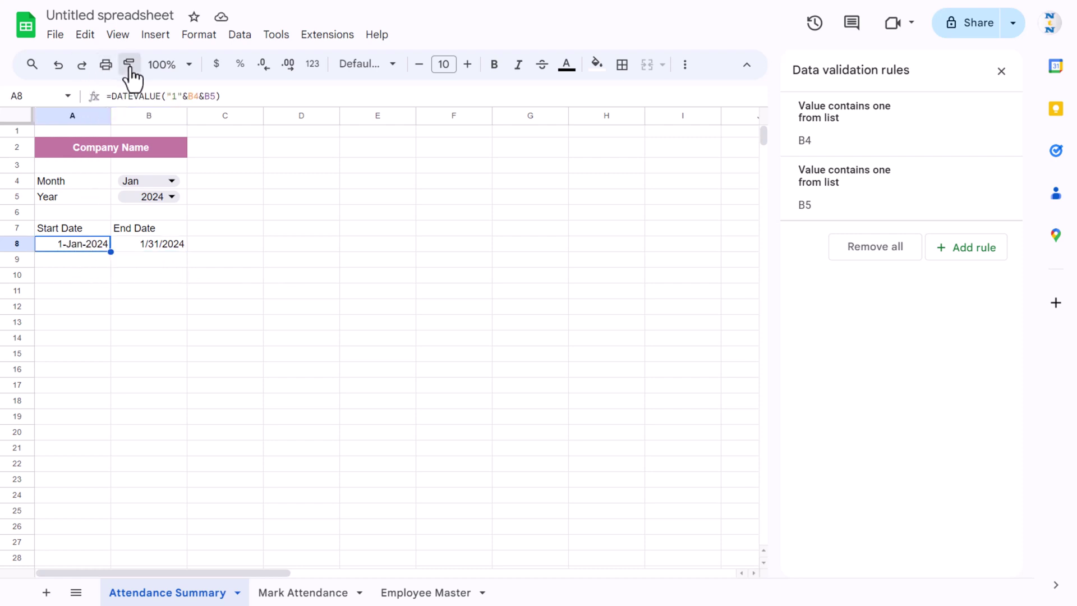
left_click(152, 244)
left_click(268, 260)
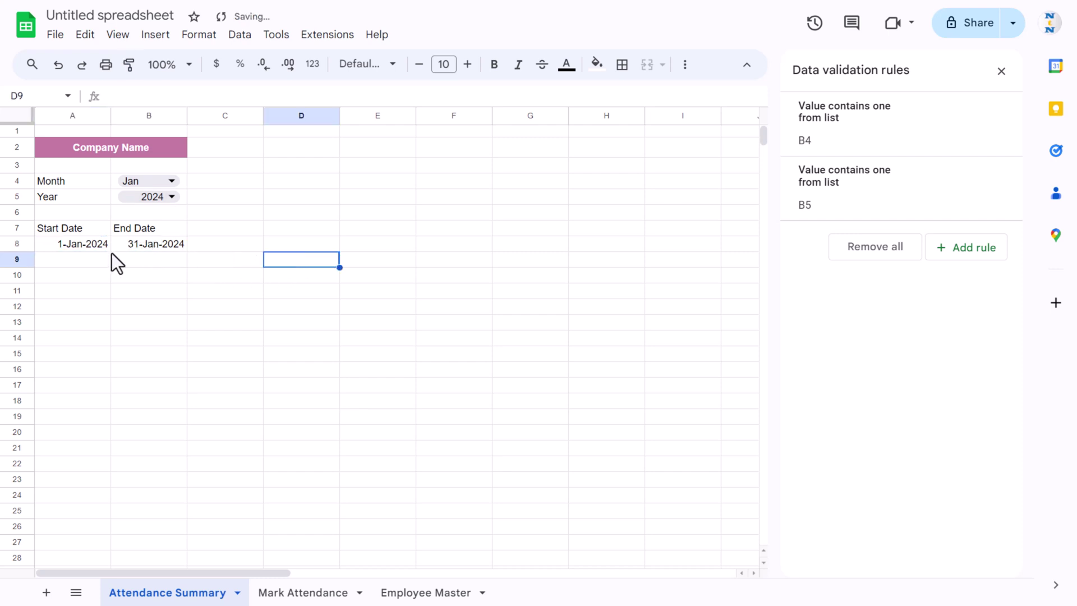
Step: Close the data validation rules and centre the start and end date block A7:B8 horizontally and vertically
left_click_drag(72, 226, 164, 245)
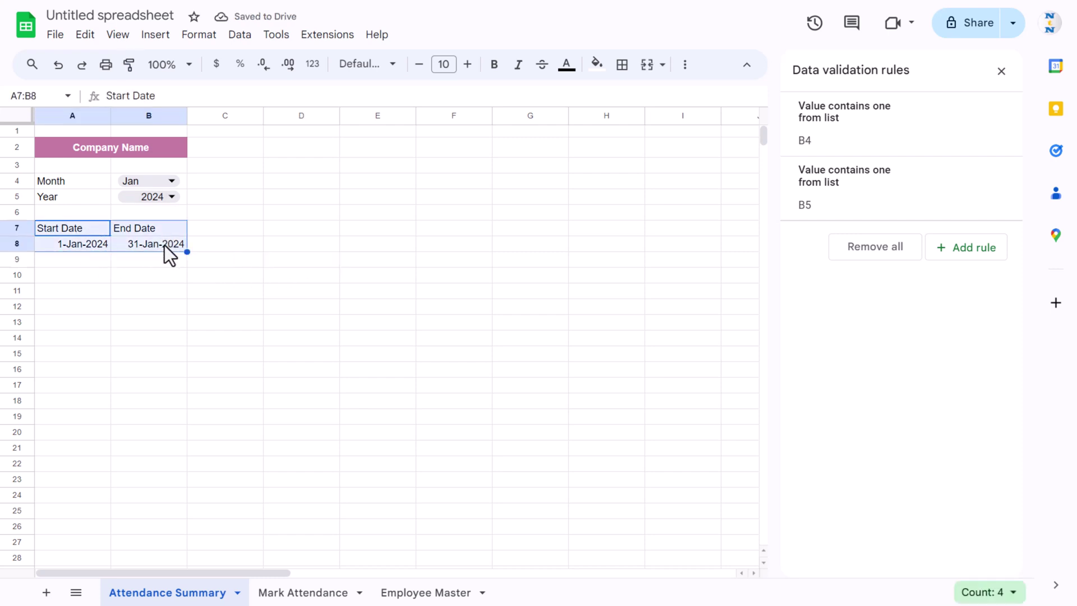
left_click(1002, 72)
left_click(695, 67)
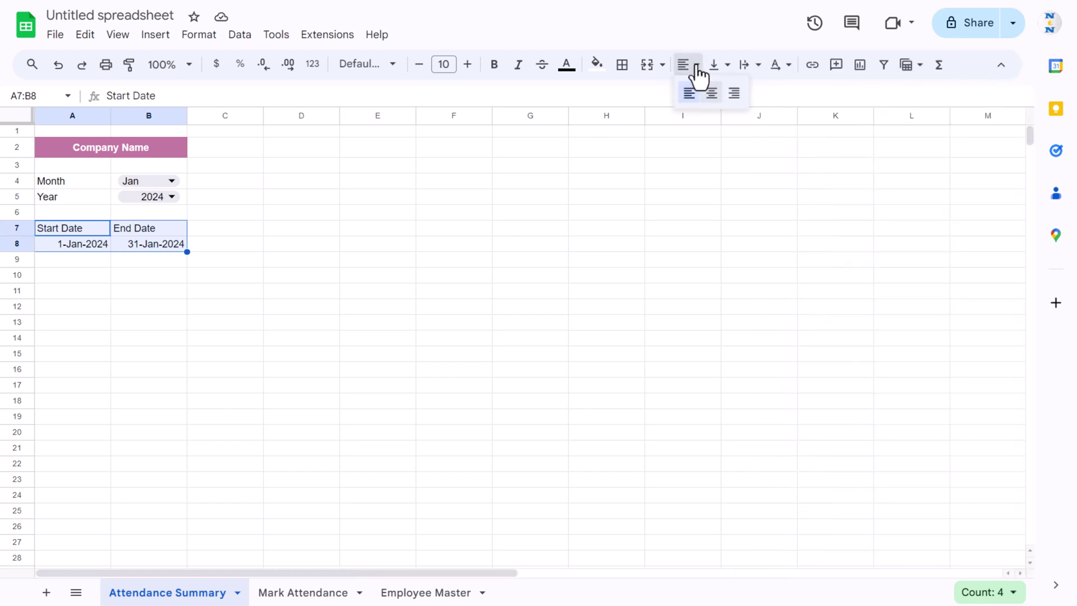
left_click(712, 94)
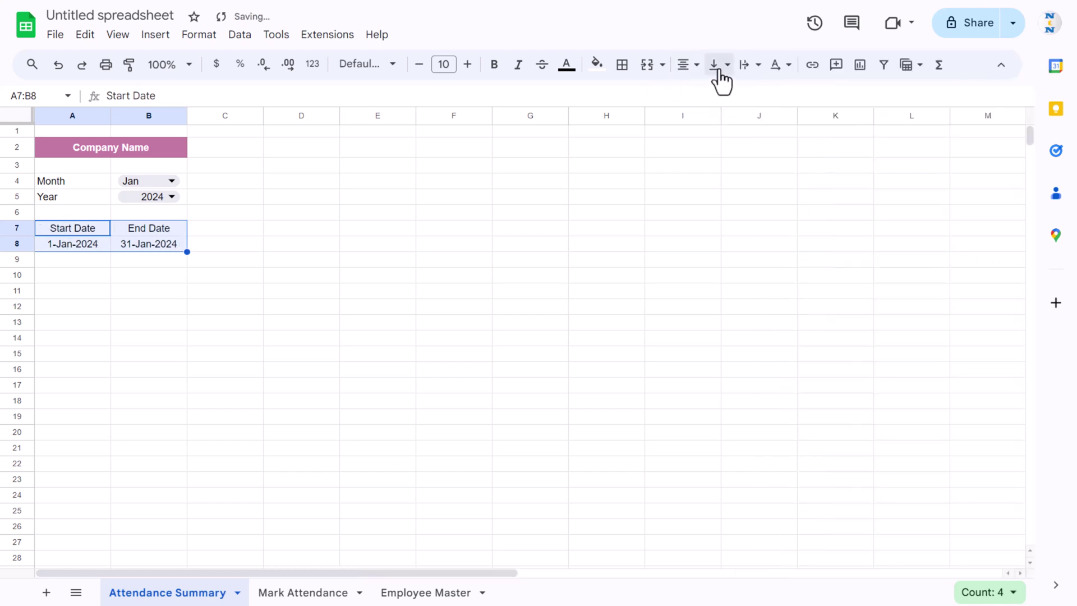
left_click(720, 65)
left_click(742, 92)
left_click(224, 282)
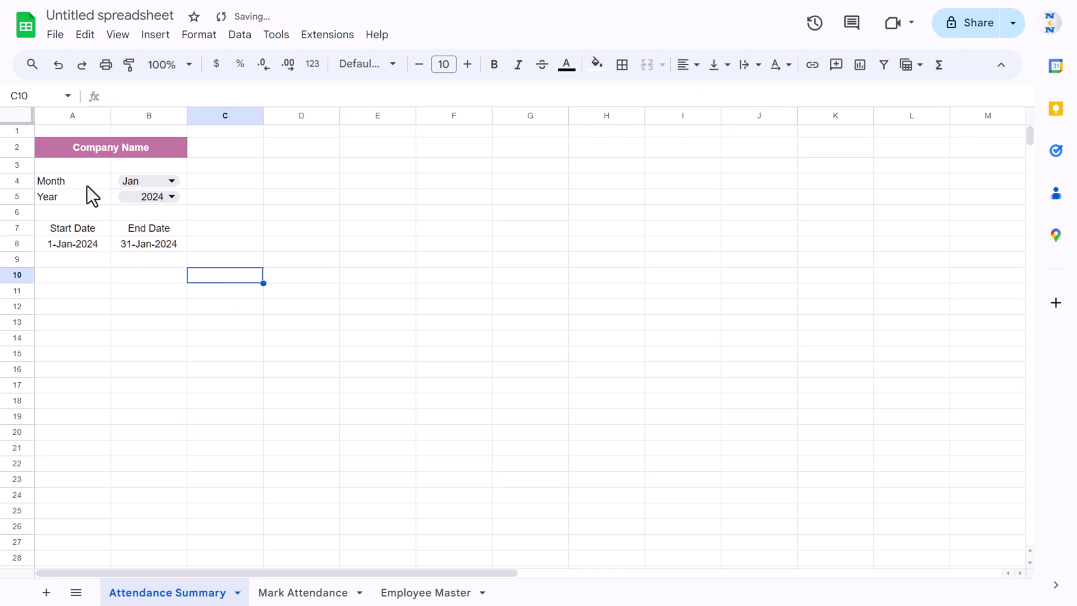
Step: Centre the month and year block A4:B5 vertically and horizontally
left_click_drag(77, 183, 159, 198)
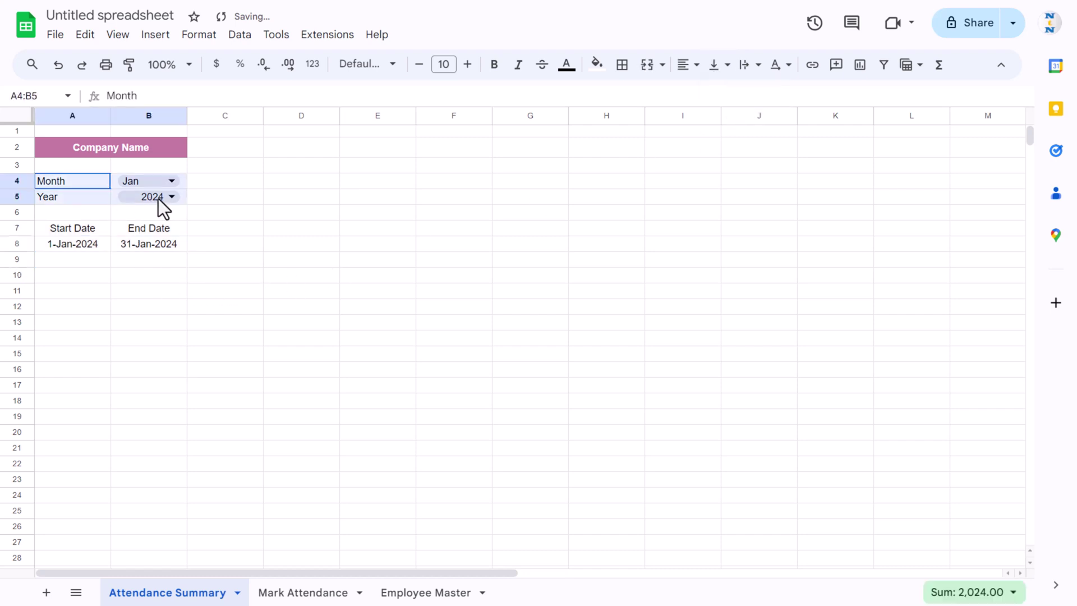
left_click(723, 66)
left_click(740, 93)
left_click(691, 79)
left_click(713, 93)
left_click(451, 213)
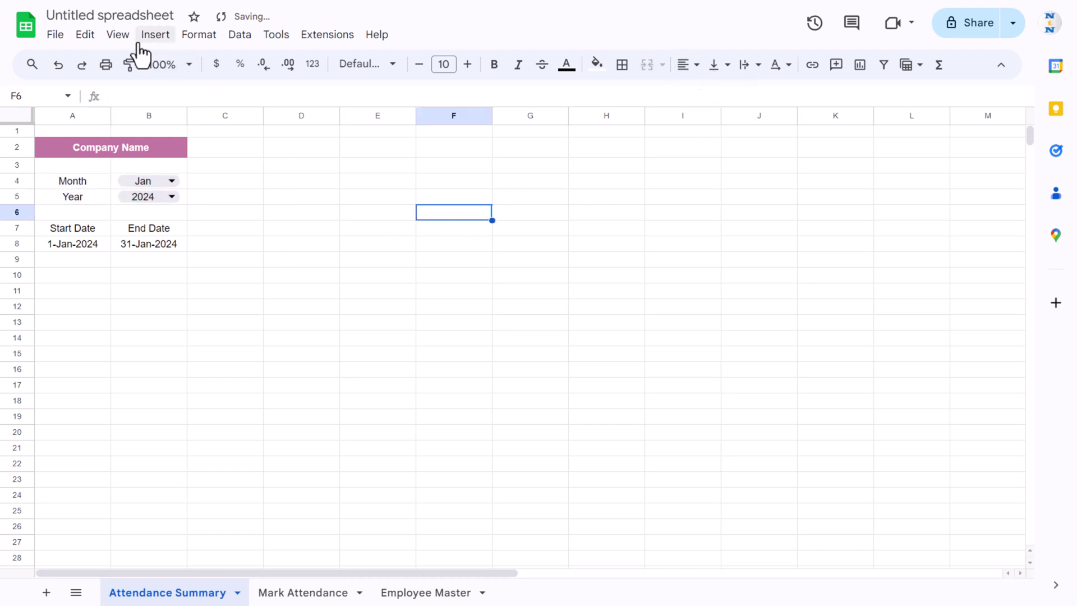
Step: Hide the gridlines on the Attendance Summary sheet
left_click(118, 35)
mouse_move(154, 70)
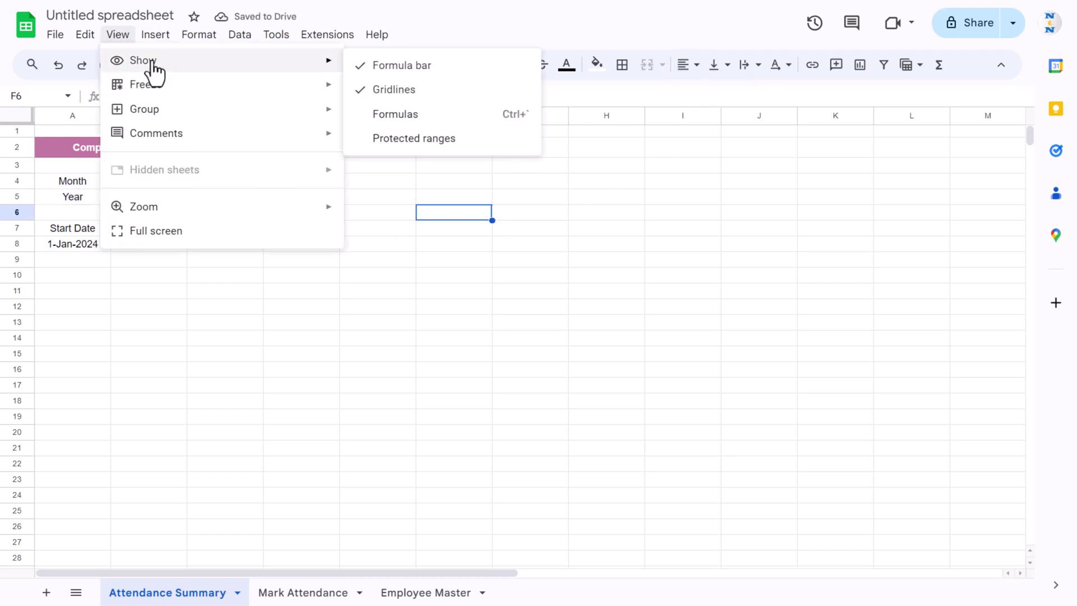
left_click(372, 90)
left_click(322, 243)
Step: Fill the Month label in A4 with dark magenta and the Year label in A5 with a lighter magenta
left_click(52, 181)
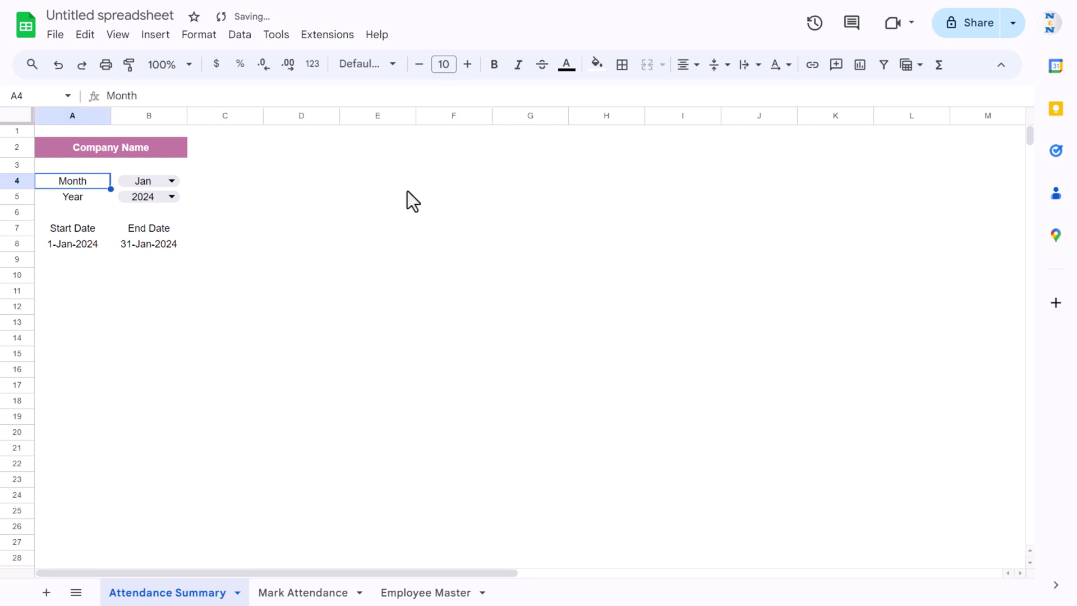
left_click(598, 65)
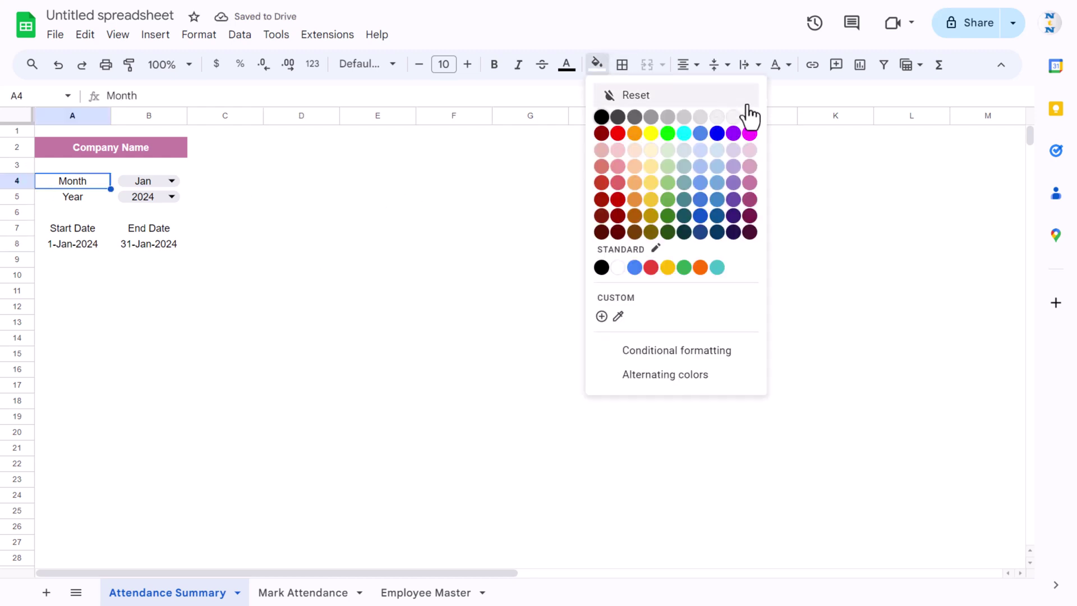
left_click(751, 199)
left_click(79, 197)
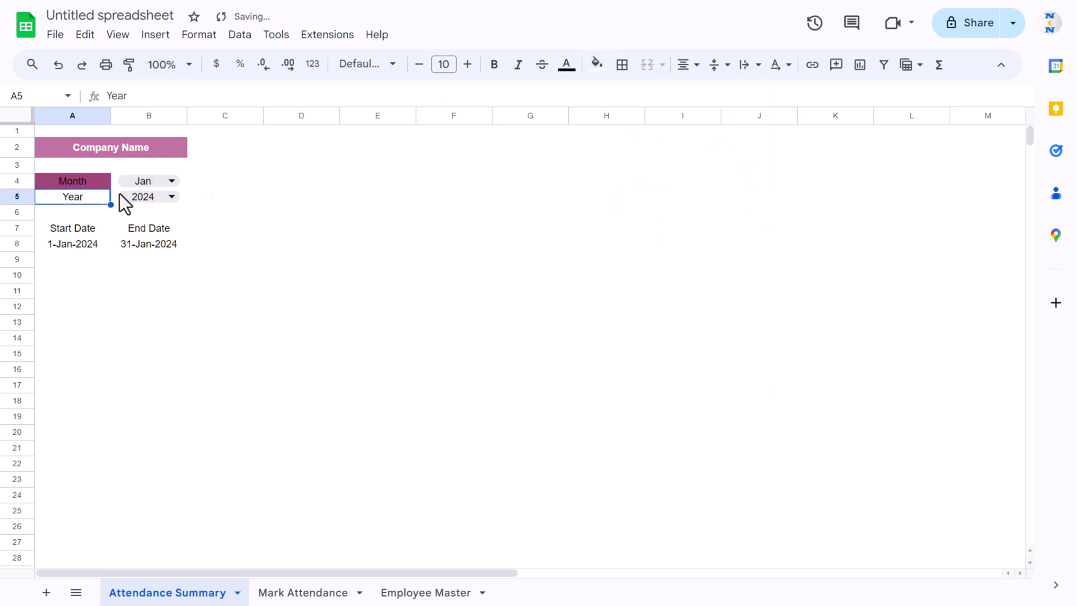
left_click(597, 64)
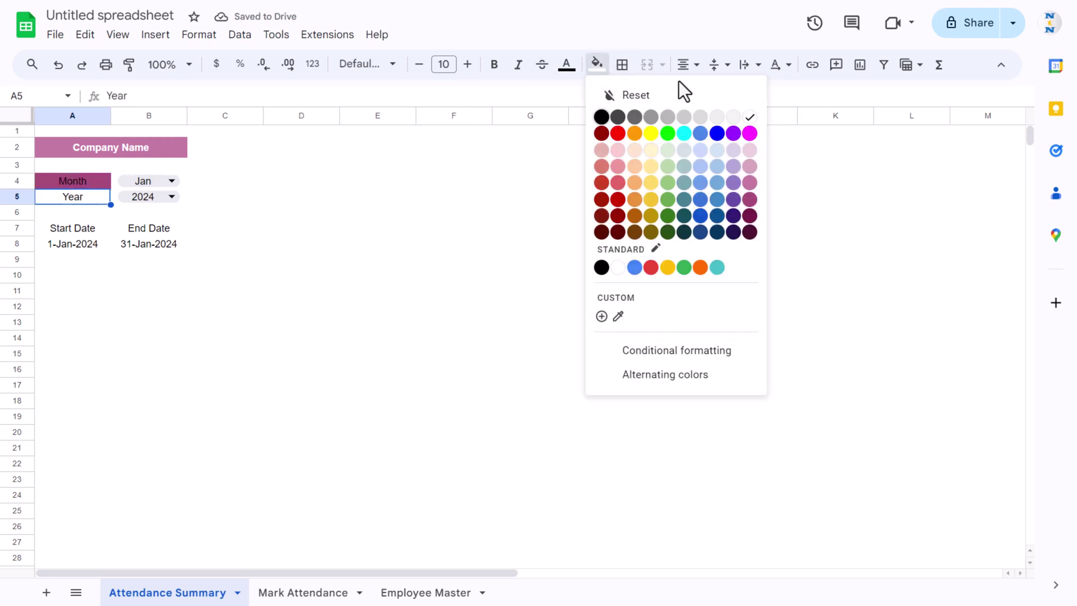
left_click(750, 182)
Step: Make the Month and Year labels in A4:A5 bold with white text
mouse_move(73, 181)
left_mouse_down()
mouse_move(153, 183)
mouse_move(79, 196)
left_mouse_up()
left_click(571, 69)
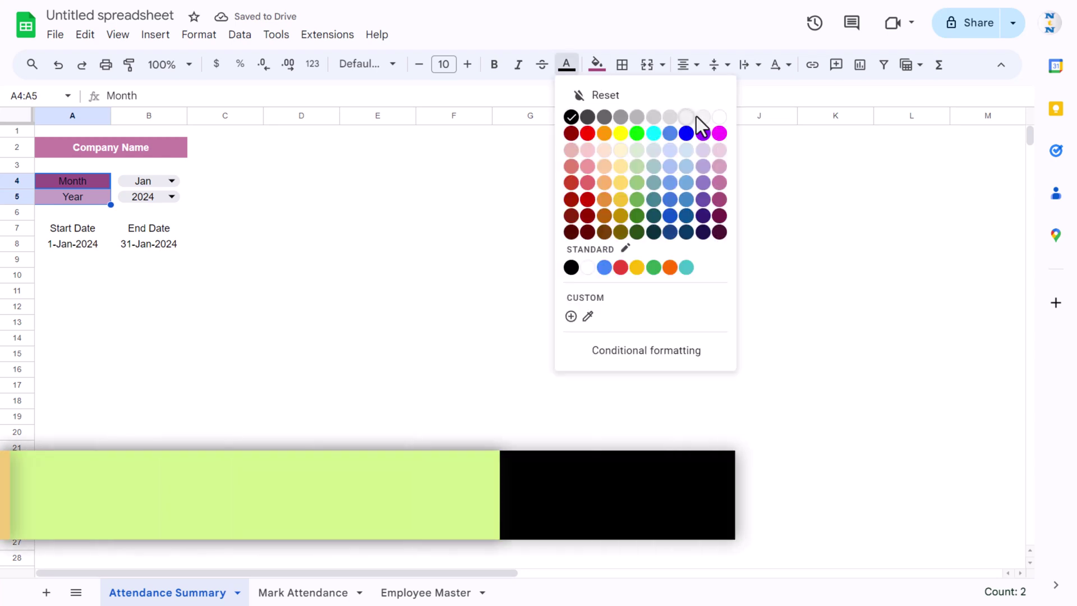
left_click(715, 117)
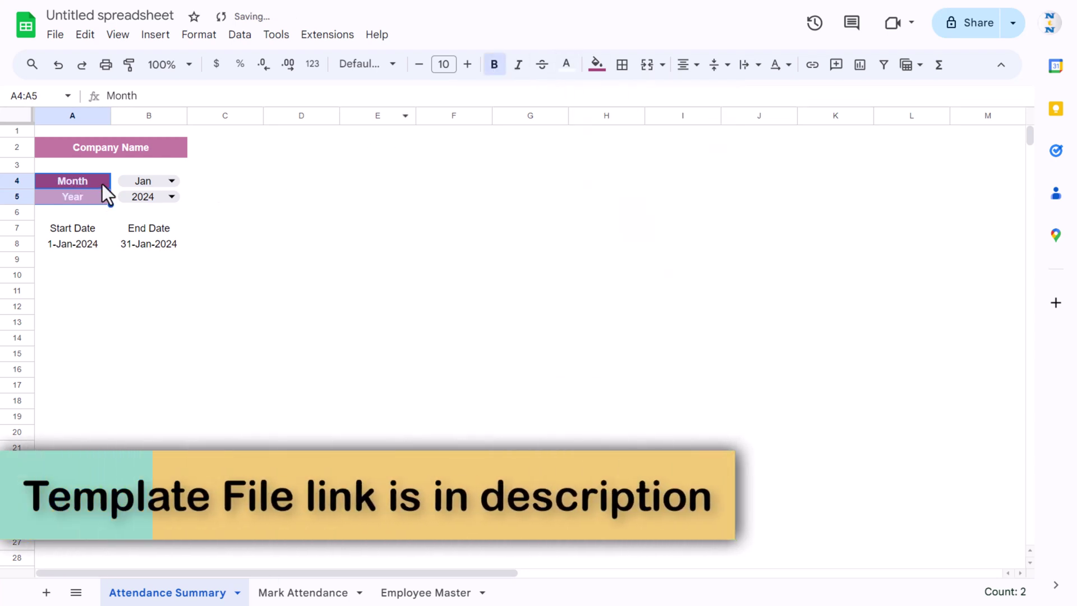
Step: Apply all borders to the month and year block A4:B5
left_click(79, 183)
left_click(176, 203, "shift")
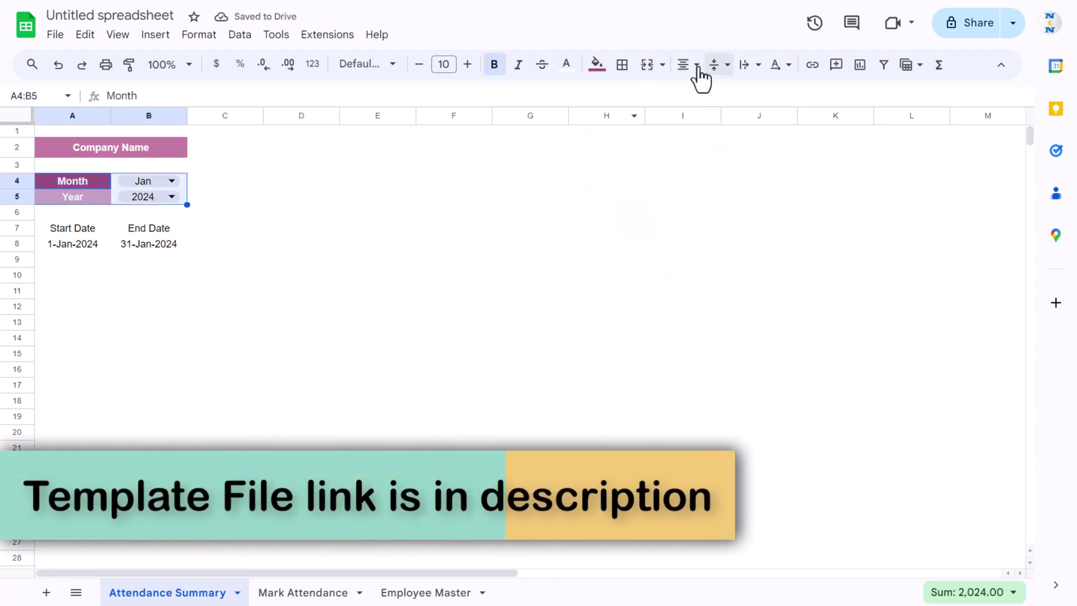
left_click(622, 64)
left_click(630, 98)
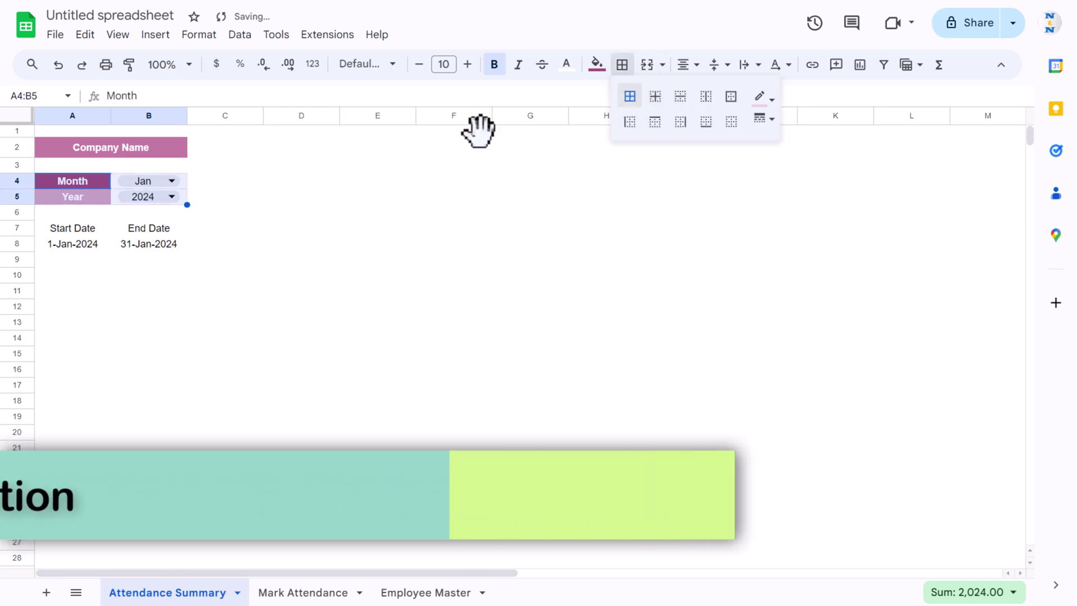
left_click(225, 212)
Step: Apply all borders to the start and end date block A7:B8
left_click(73, 227)
left_click(168, 244, "shift")
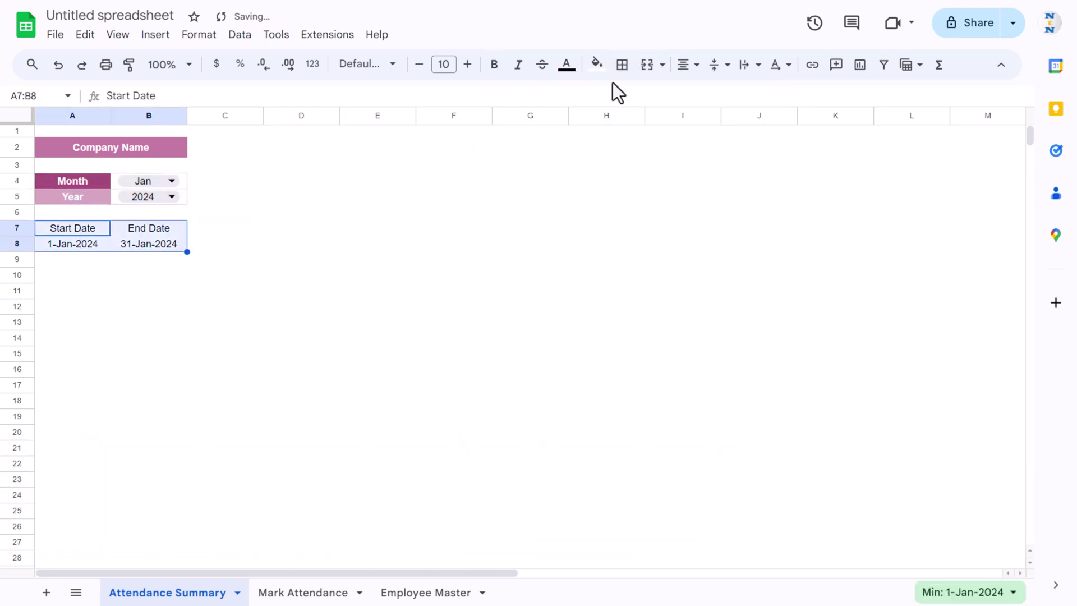
left_click(622, 64)
left_click(630, 97)
left_click(370, 244)
Step: Enter the headings "EMP ID" in A10 and "EMP Name" in B10
left_click(73, 276)
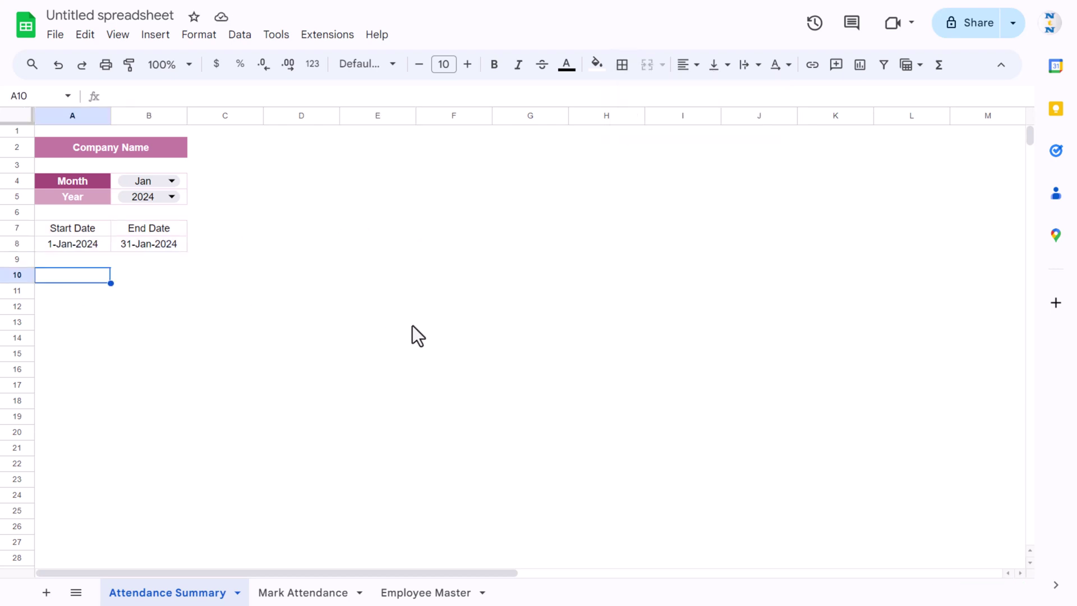
type("EMP ID")
key("Tab")
type("E")
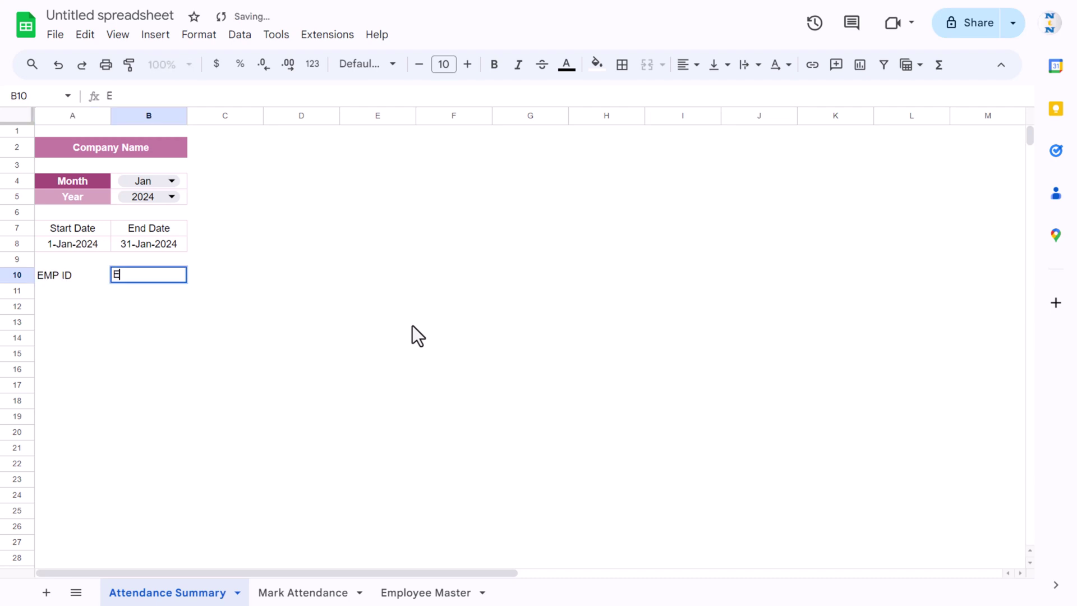
type("MP Name")
key("Return")
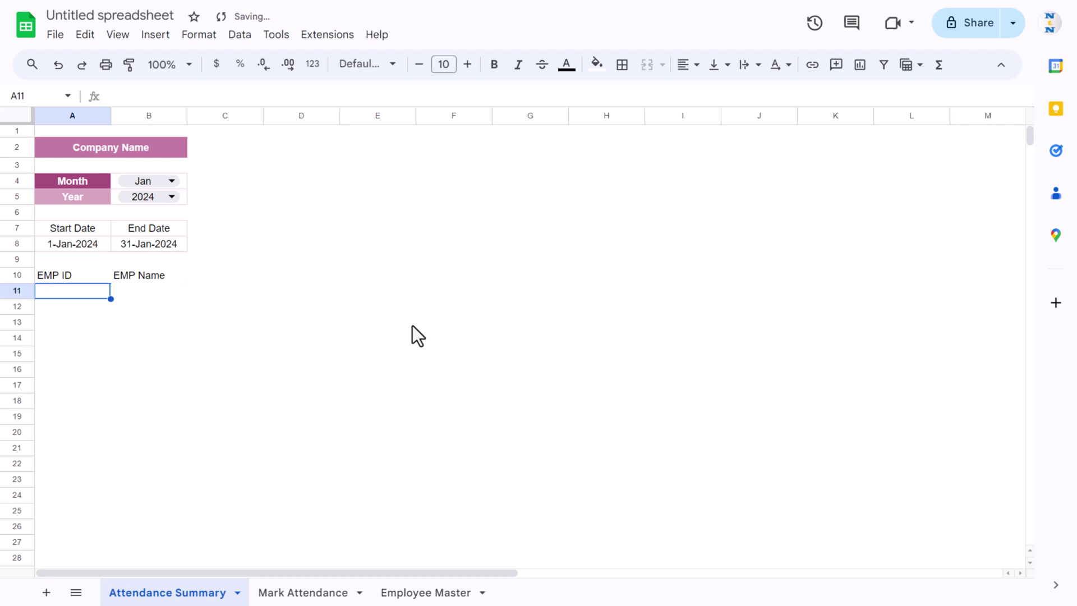
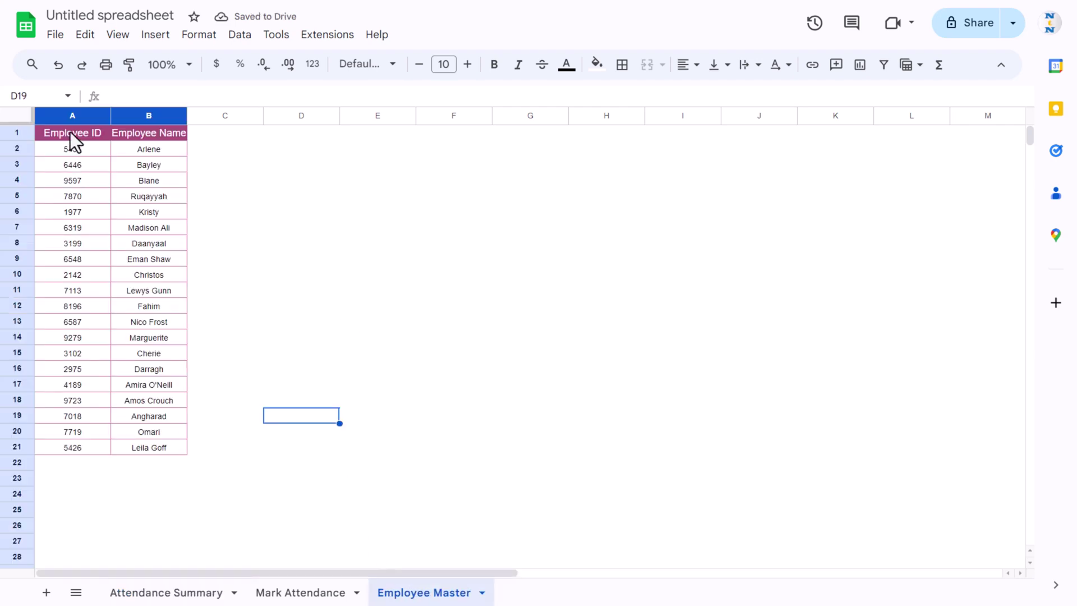
Step: Copy the employee ID and name table A1:B21 from Employee Master into the Attendance Summary sheet at A10
left_click(70, 133)
key("ctrl+shift+Right")
key("ctrl+shift+Down")
key("ctrl+c")
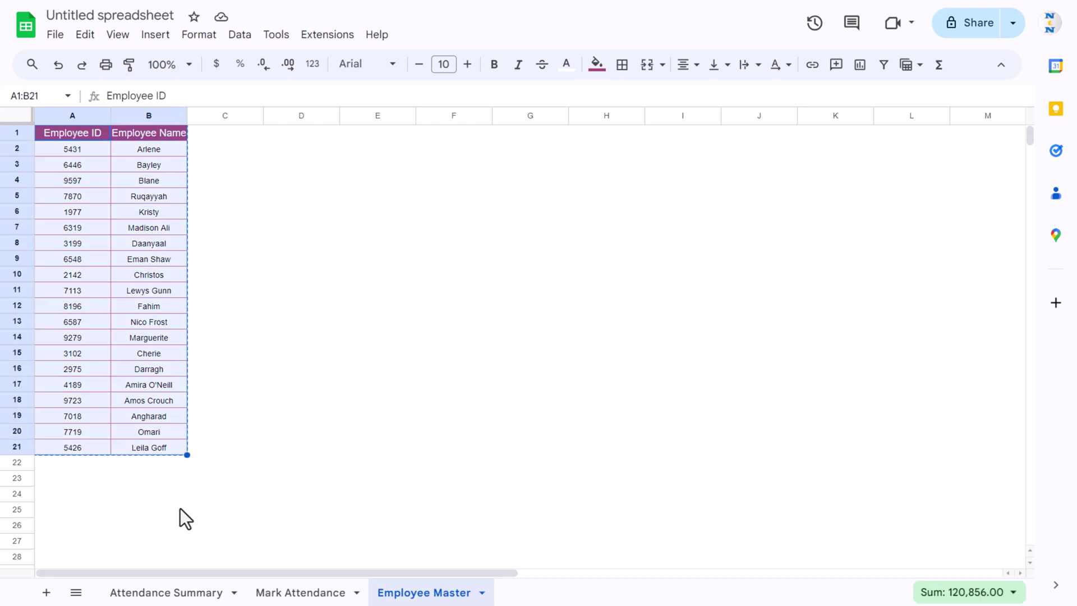
left_click(166, 592)
left_click(84, 275)
key("ctrl+v")
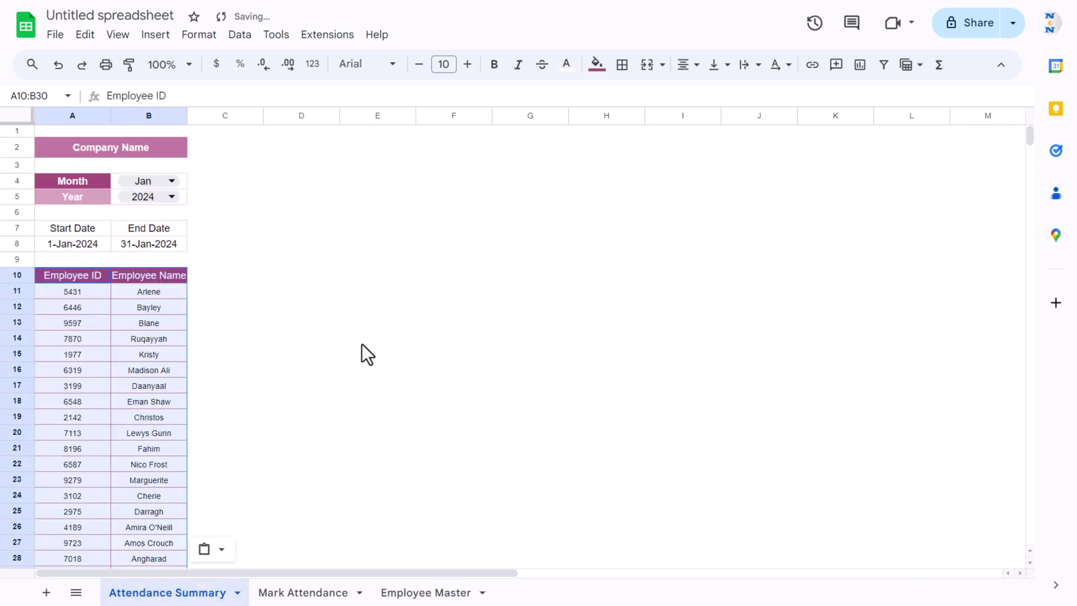
left_click(311, 327)
Step: Enter =A8 in C10 so the first date header takes the start date
left_click(230, 276)
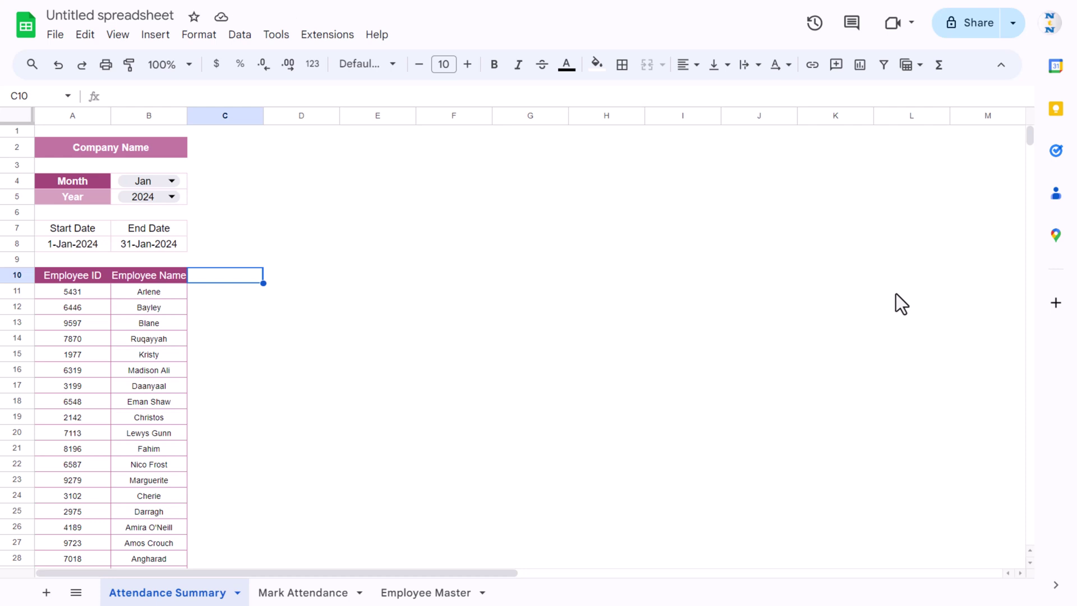
type("=")
key("Up")
key("Up")
key("Left")
key("Left")
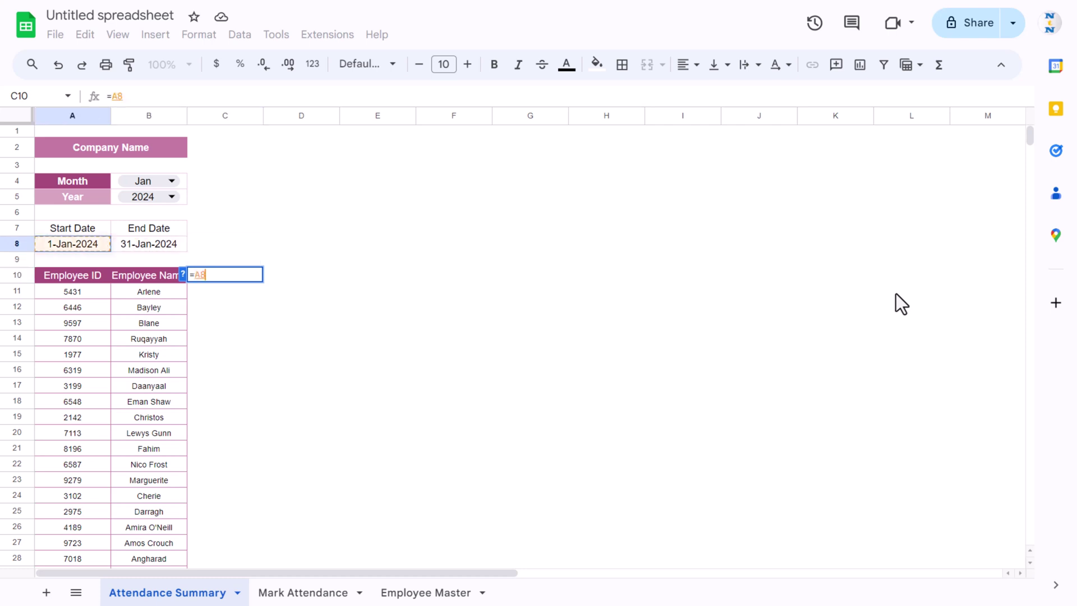
key("Return")
key("Up")
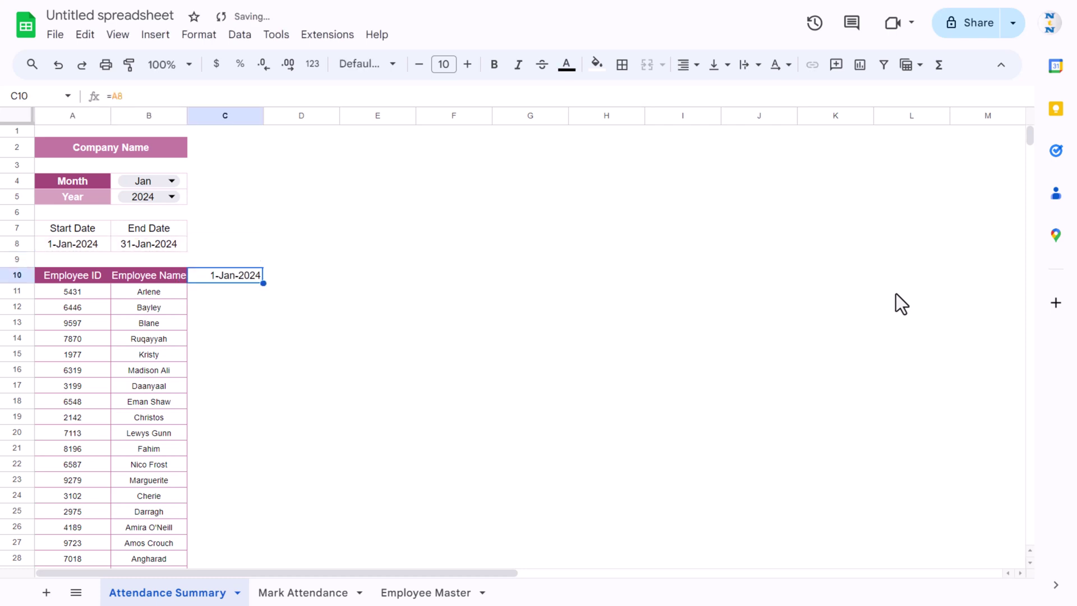
Step: Enter =C10+1 in D10 for the following day's date
key("Right")
type("=")
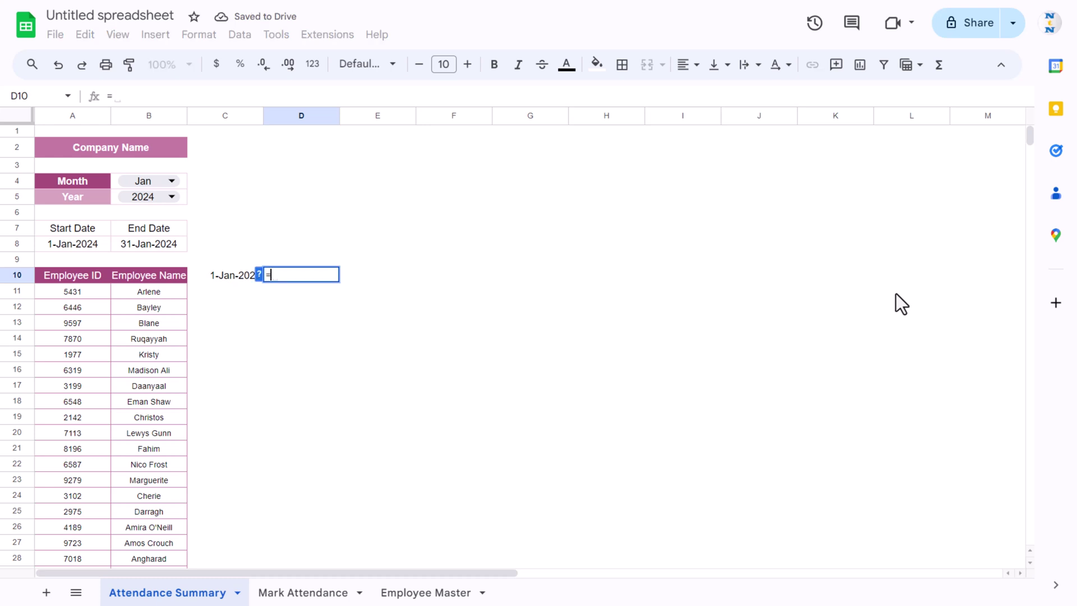
key("Left")
type("+1")
key("Return")
key("Up")
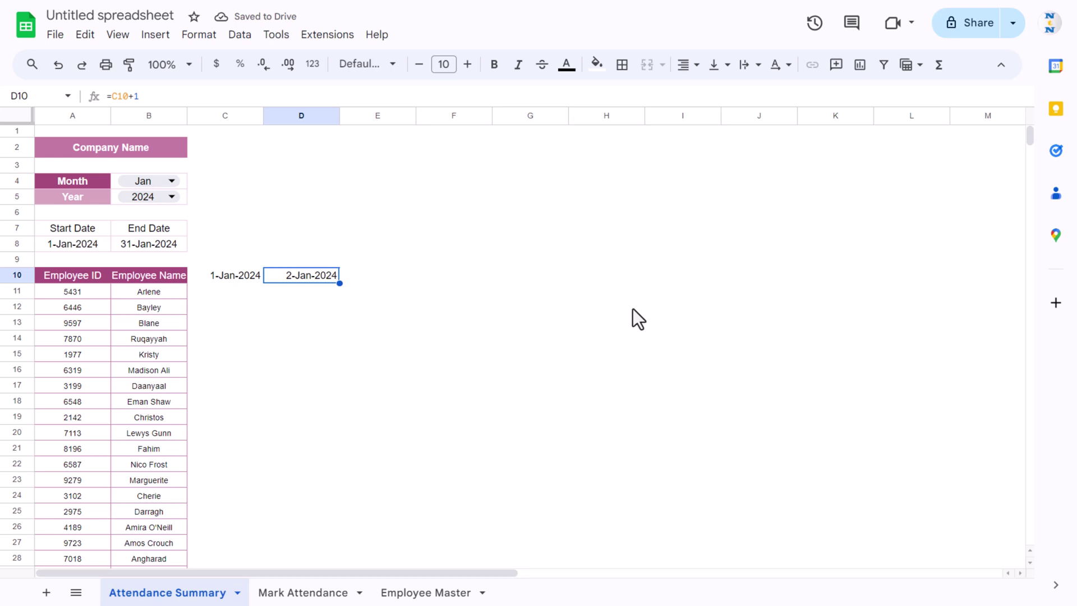
Step: Fill the D10 date formula across row 10 as far as W10
left_click_drag(339, 282, 931, 284)
left_click_drag(467, 567, 729, 575)
left_click_drag(412, 285, 1010, 326)
left_click(452, 559)
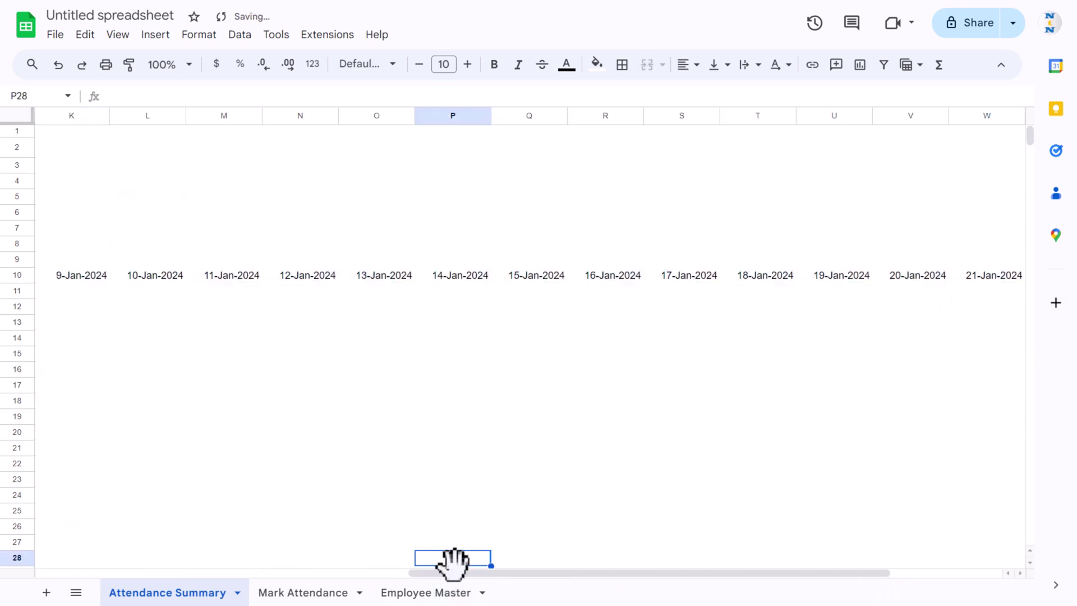
left_click_drag(448, 574, 921, 579)
left_click(775, 271)
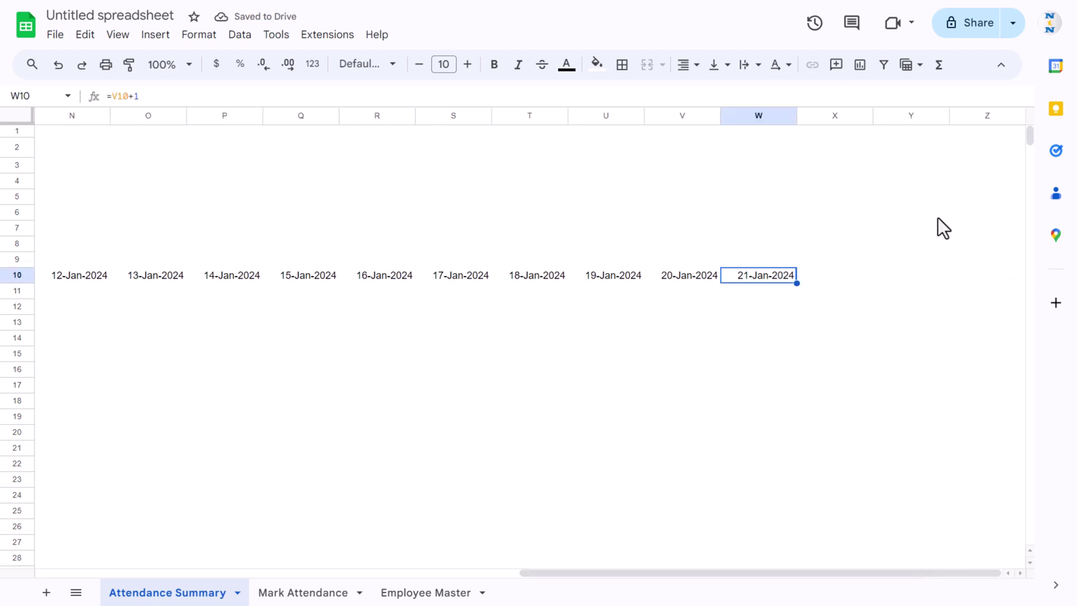
Step: Insert 24 more columns after column Z, using columns C to Z as the selection
left_click(991, 132)
left_click(991, 116)
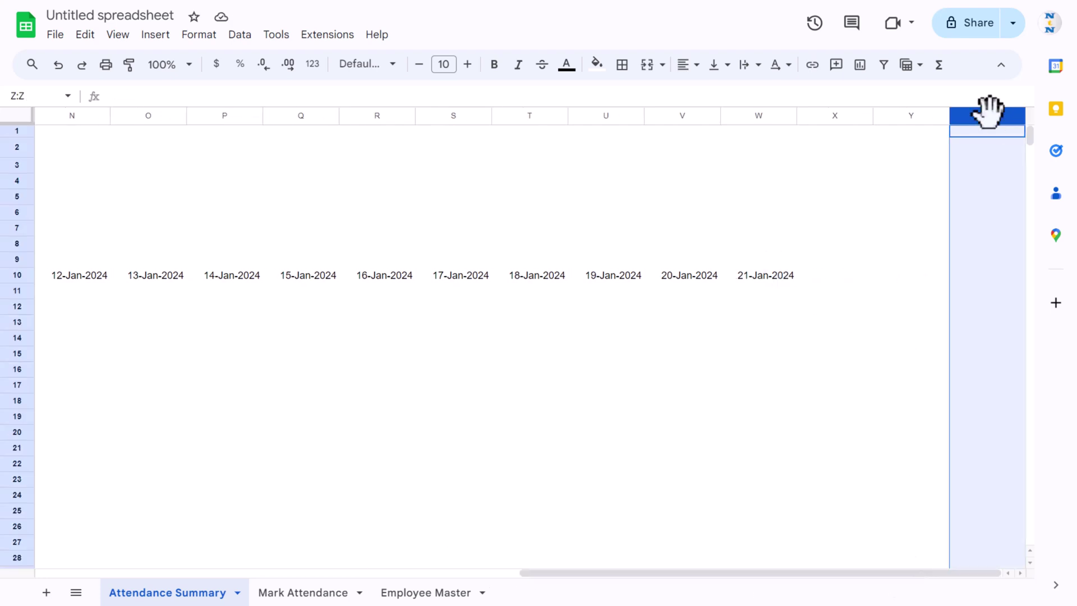
key("ctrl+shift+Left")
key("shift+Right")
key("shift+Right")
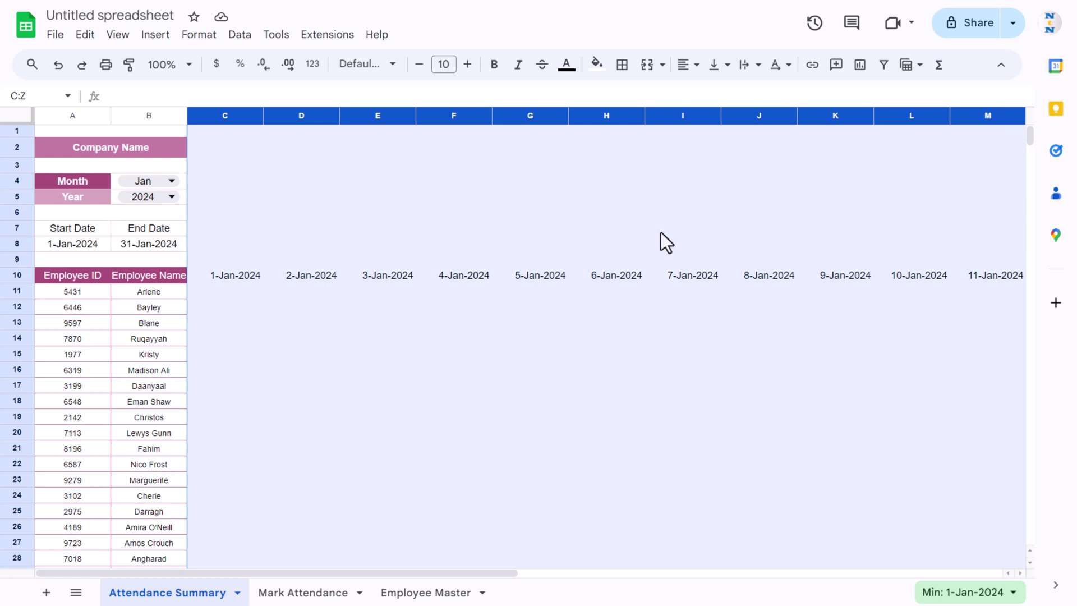
right_click(521, 195)
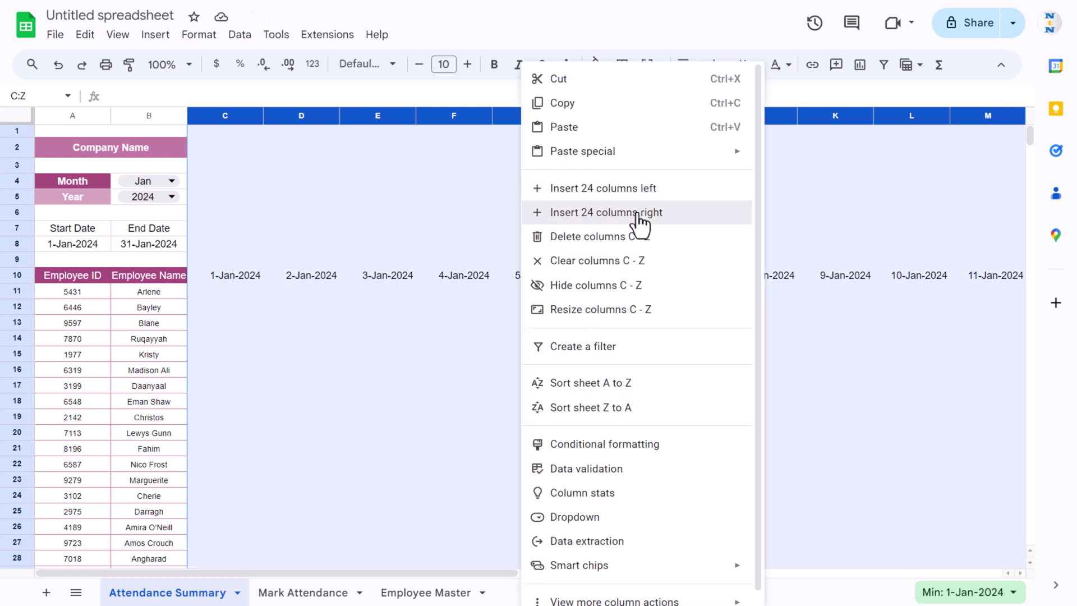
left_click(636, 213)
left_click(653, 254)
left_click(673, 269)
Step: Extend the date formula in row 10 from W10 to AG10
key("ctrl+Left")
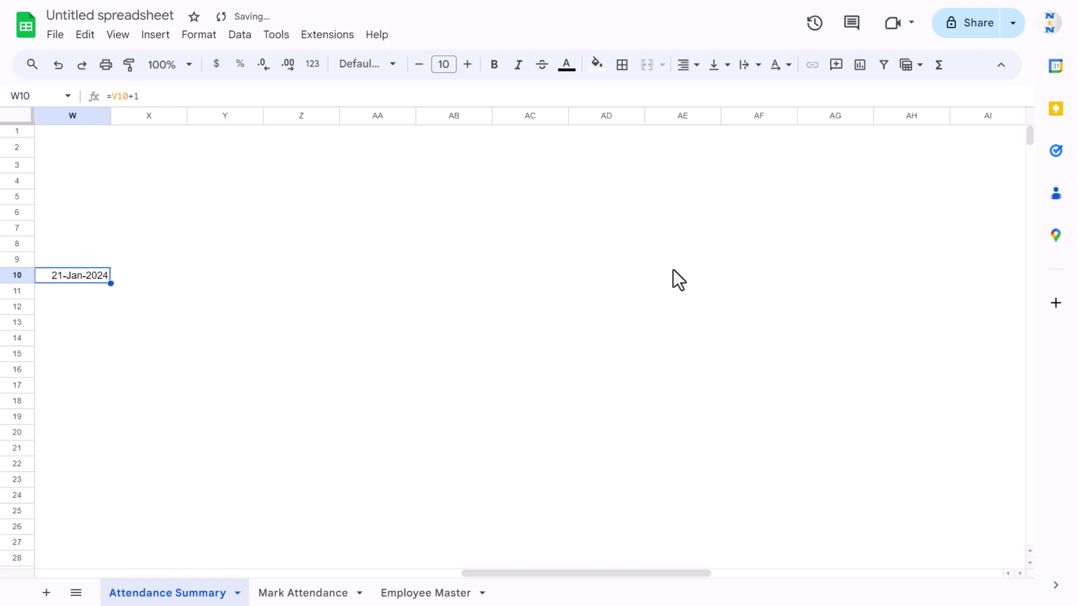
left_click_drag(110, 282, 866, 335)
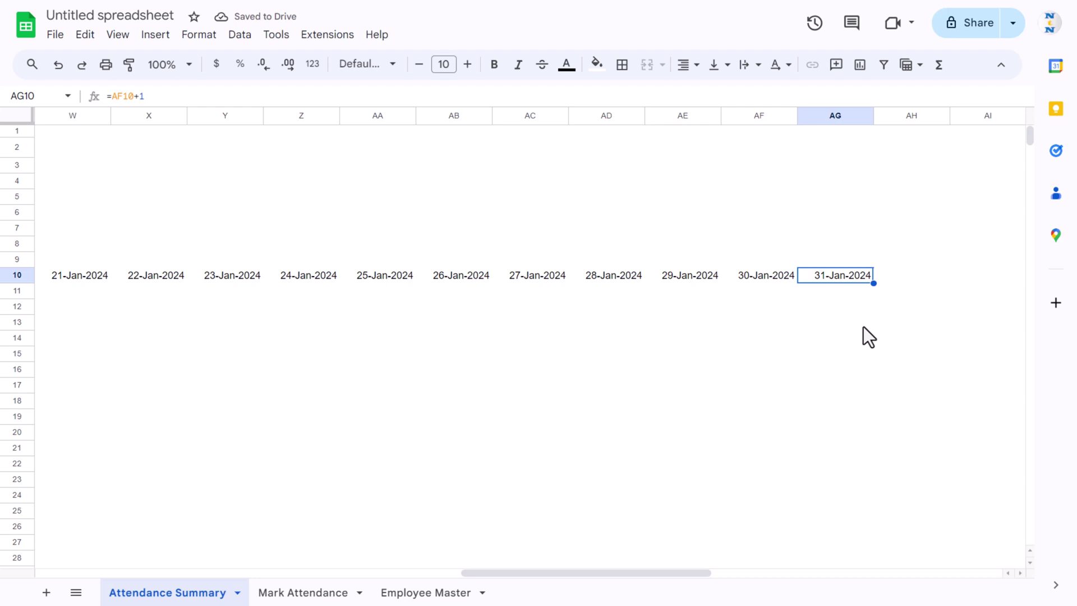
key("ctrl+Left")
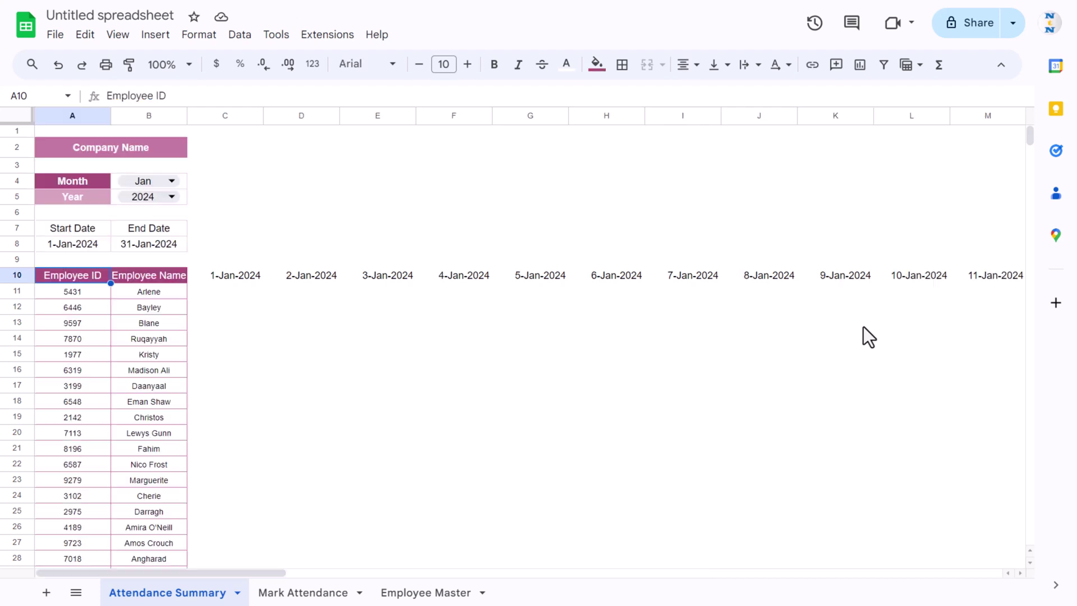
Step: Set the Month in B4 to Feb and check the date headers at the end of row 10
left_click(172, 181)
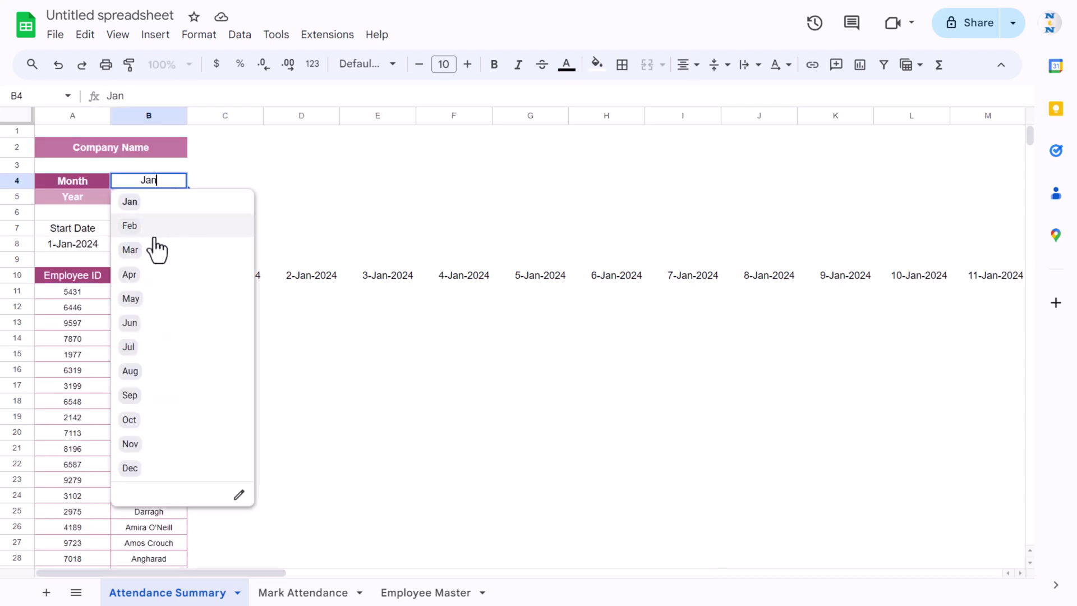
left_click(136, 229)
left_click(261, 279)
key("ctrl+Right")
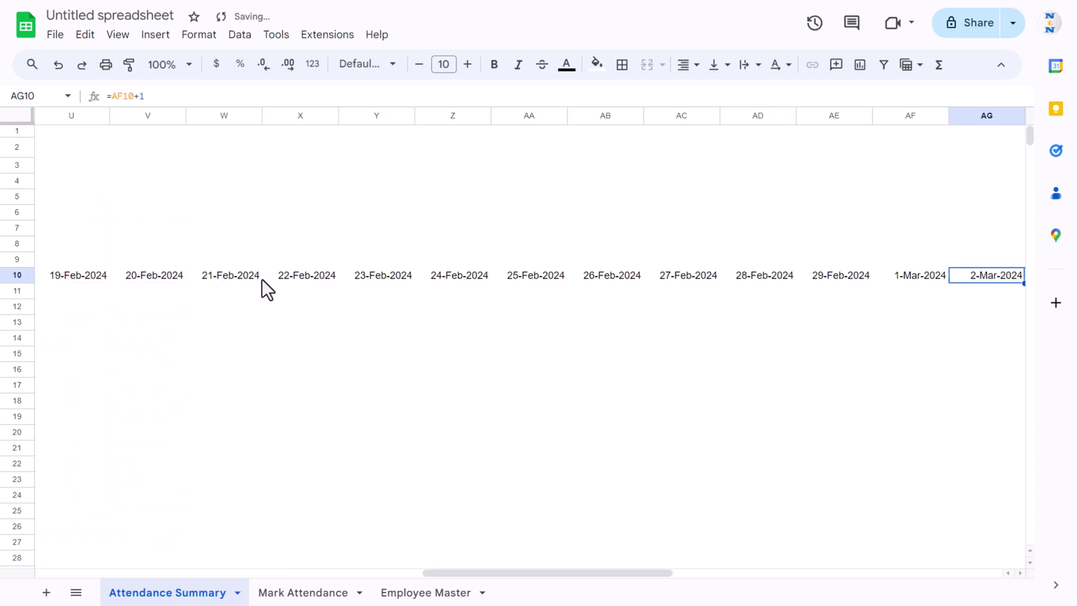
key("Right")
key("Left")
key("Left")
key("Left")
key("Right")
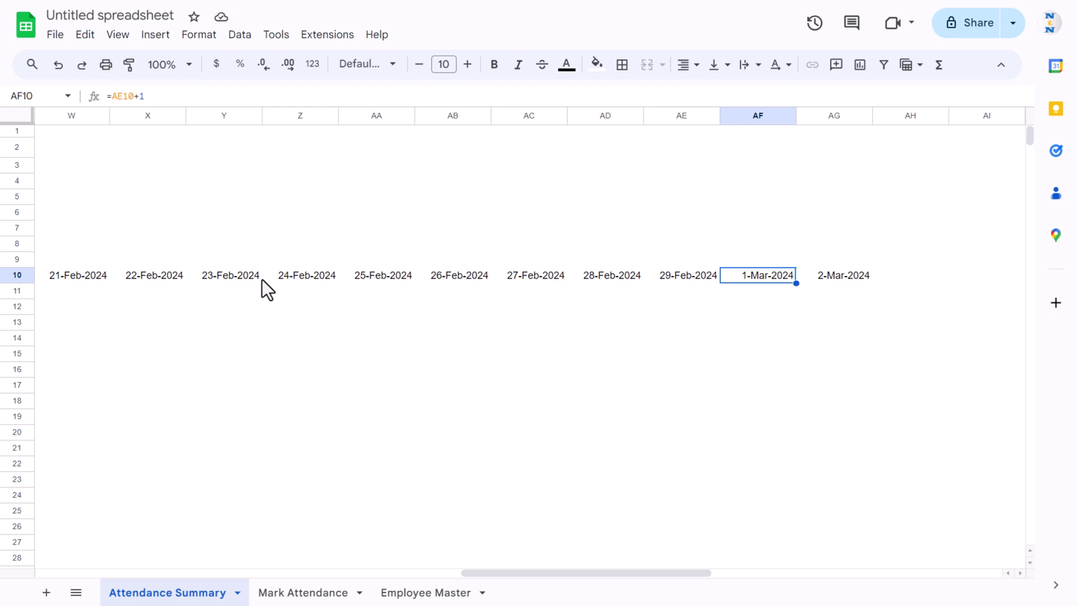
Step: Replace the formula in D10 with =IF(C10+1>$B$8,"",C10+1) to leave dates past the end date blank
key("ctrl+Left")
key("Right")
key("Right")
key("Right")
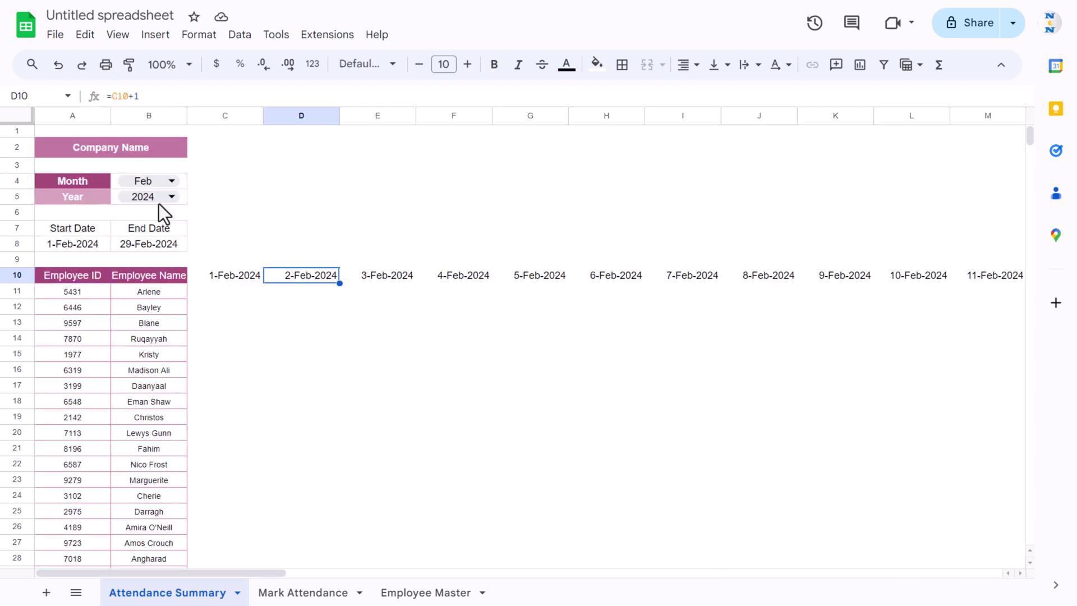
left_click_drag(114, 95, 466, 100)
key("BackSpace")
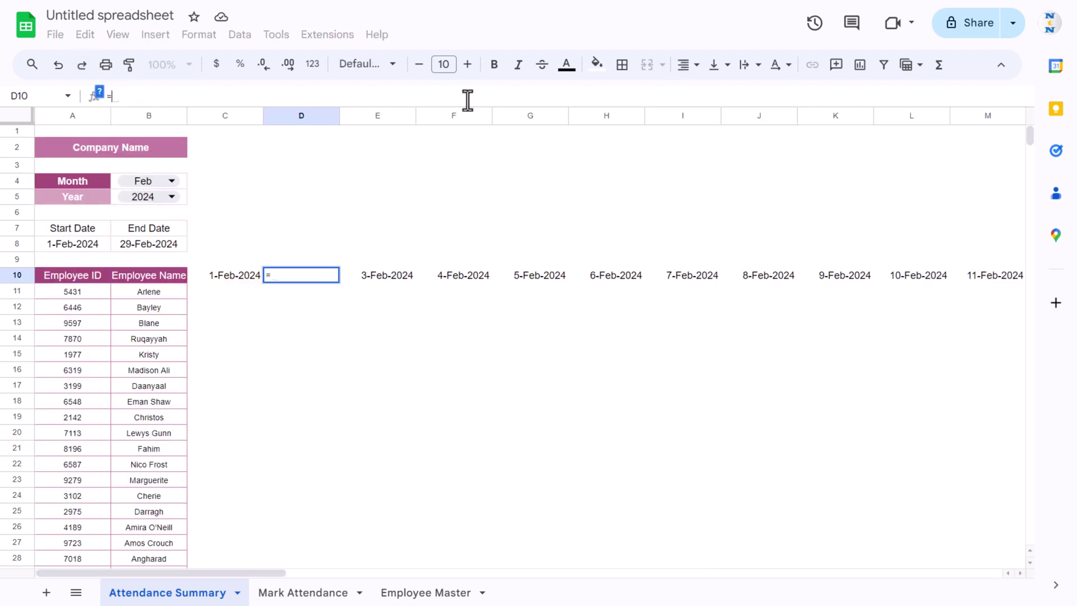
type("IF(C10+1")
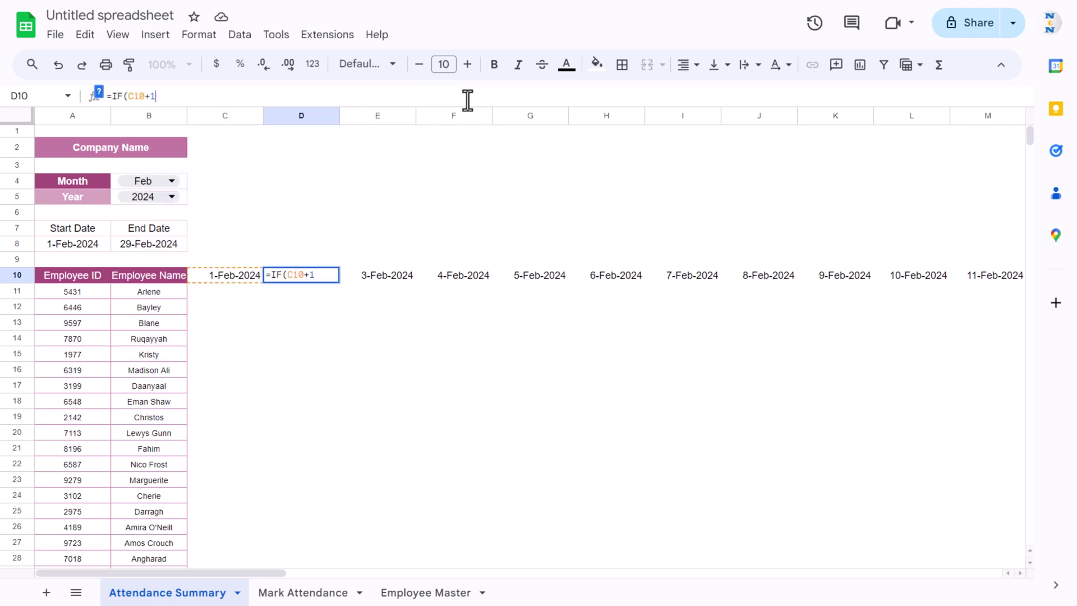
type(">")
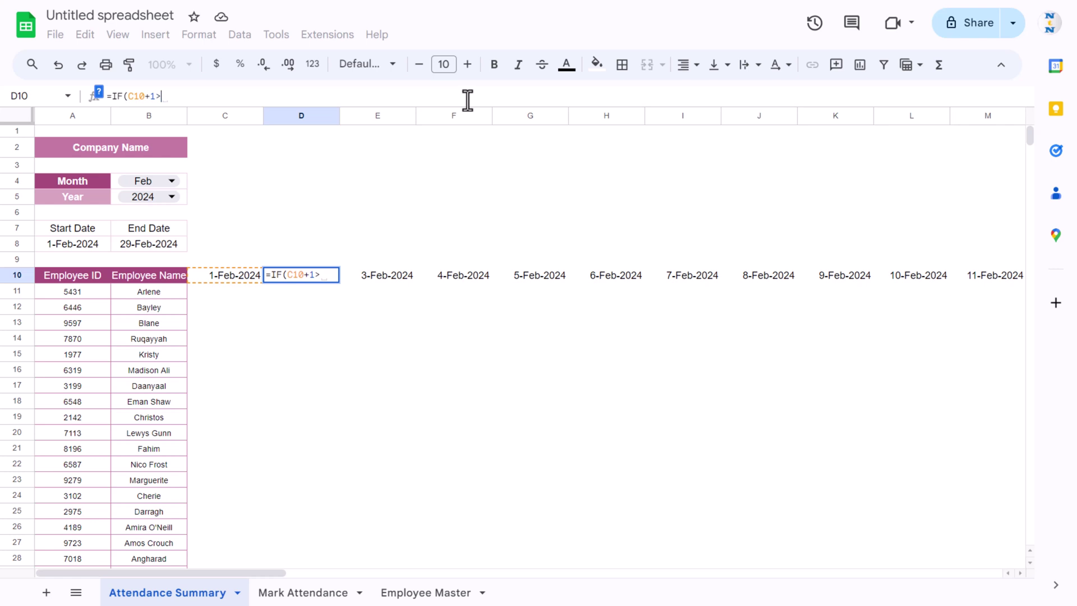
left_click(140, 247)
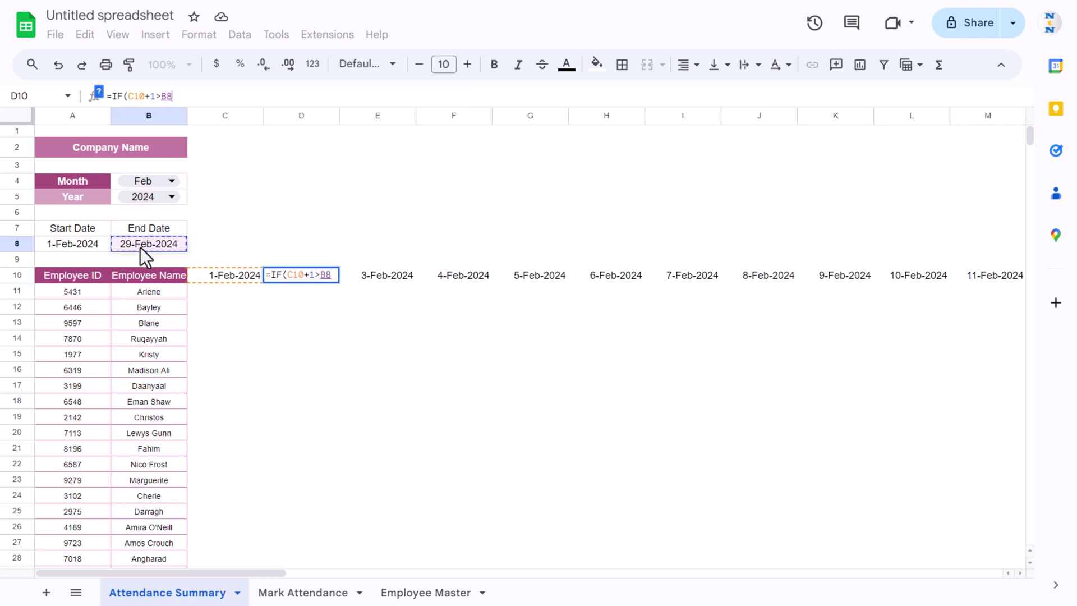
key("F4")
type(",\"\"")
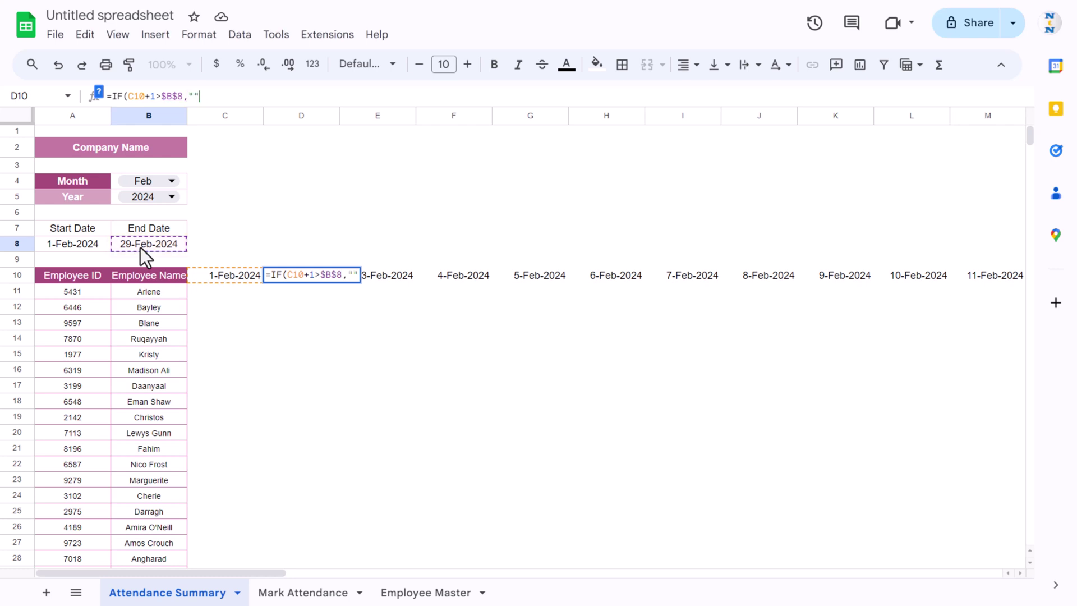
type(",C10+1)")
key("Return")
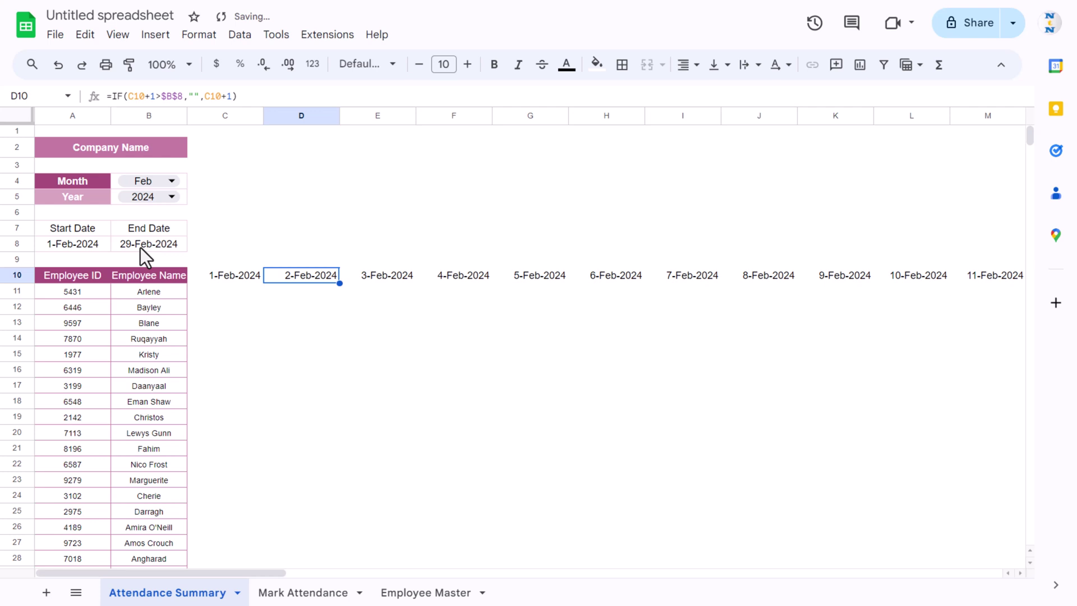
Step: Fill the end-date IF formula from D10 across to AG10 and inspect the last cells of the row
key("ctrl+shift+Right")
key("ctrl+r")
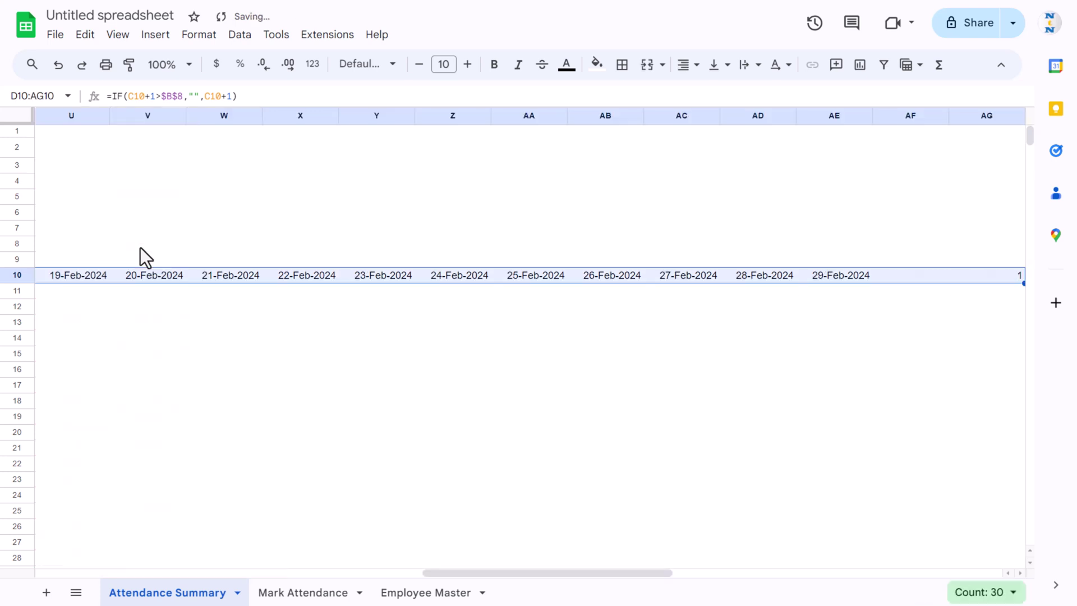
key("Right")
key("ctrl+Right")
scroll(140, 248, "right", 2)
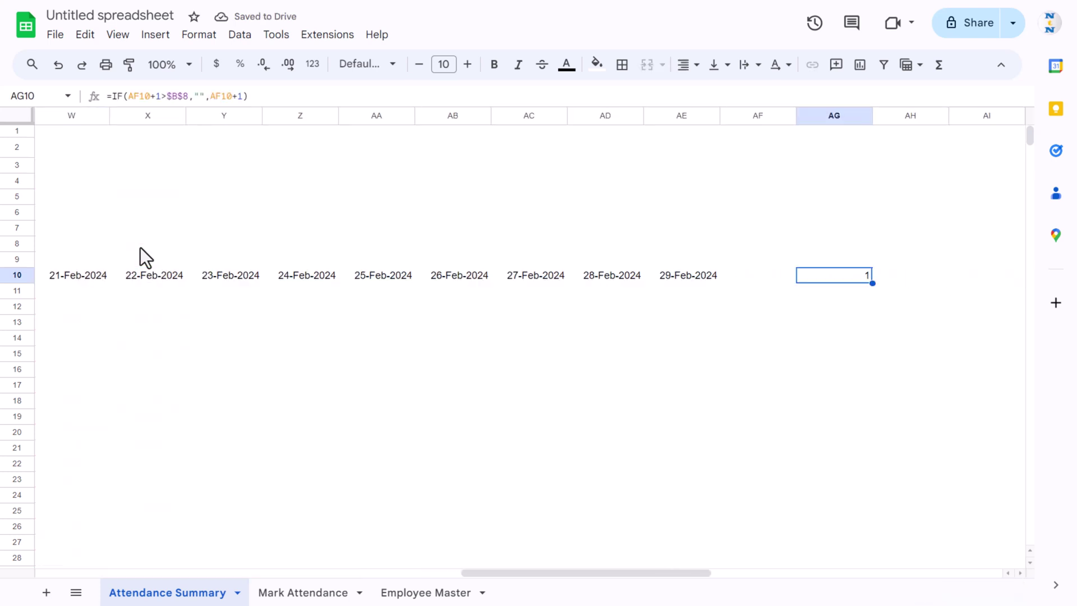
key("Left")
key("Right")
key("Right")
key("Left")
key("Left")
key("Left")
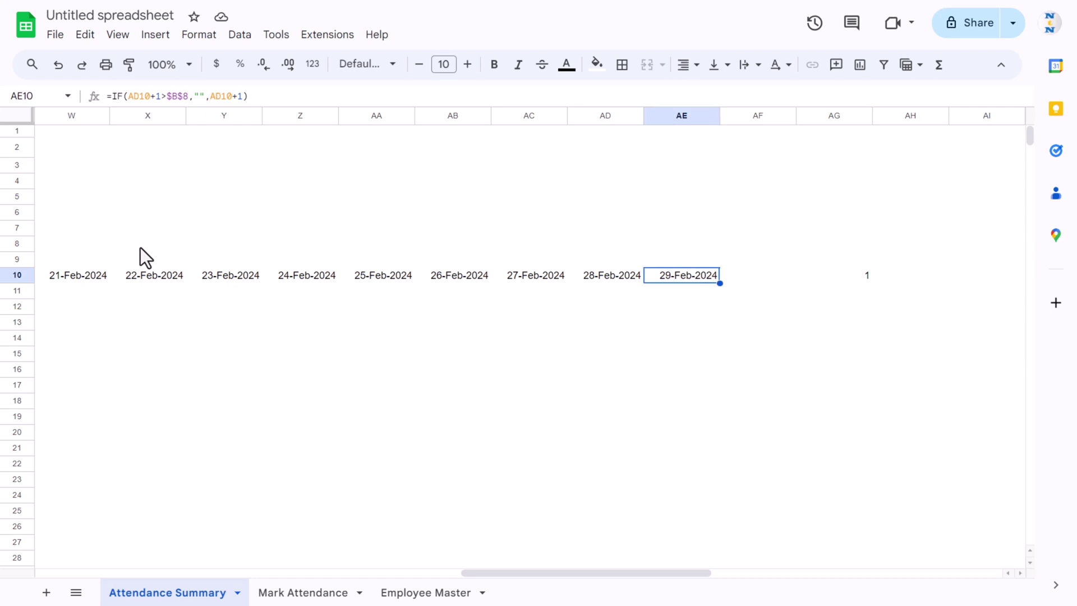
Step: Rewrite the formula in D10 as =IF(C10="","",IF(C10+1>$B$8,"",C10+1)) to handle a blank preceding date
key("ctrl+Left")
key("Right")
key("Right")
key("Right")
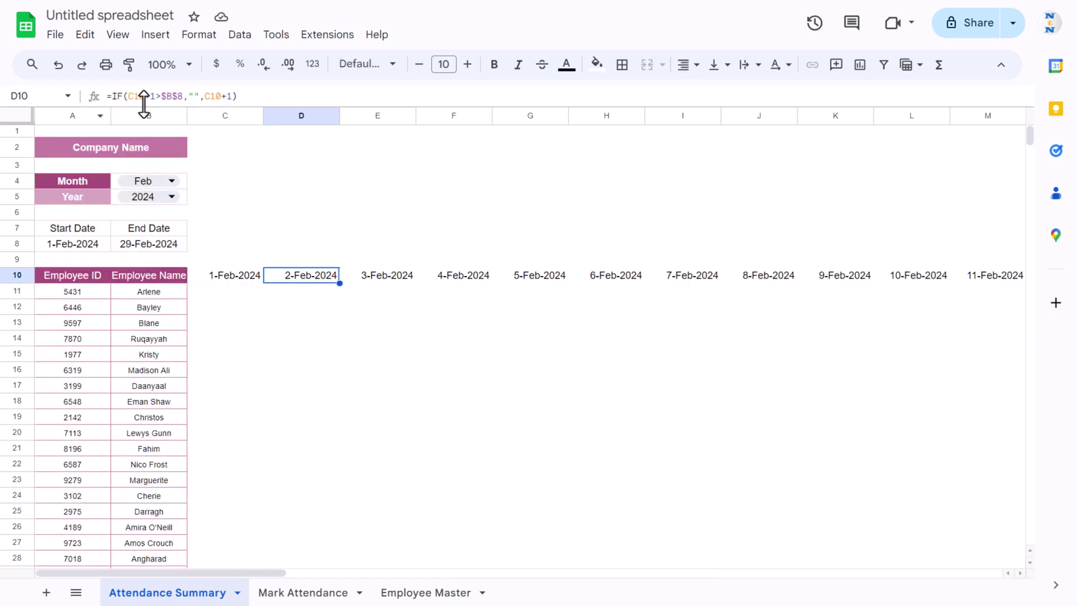
left_click_drag(110, 96, 373, 101)
type("=IF(")
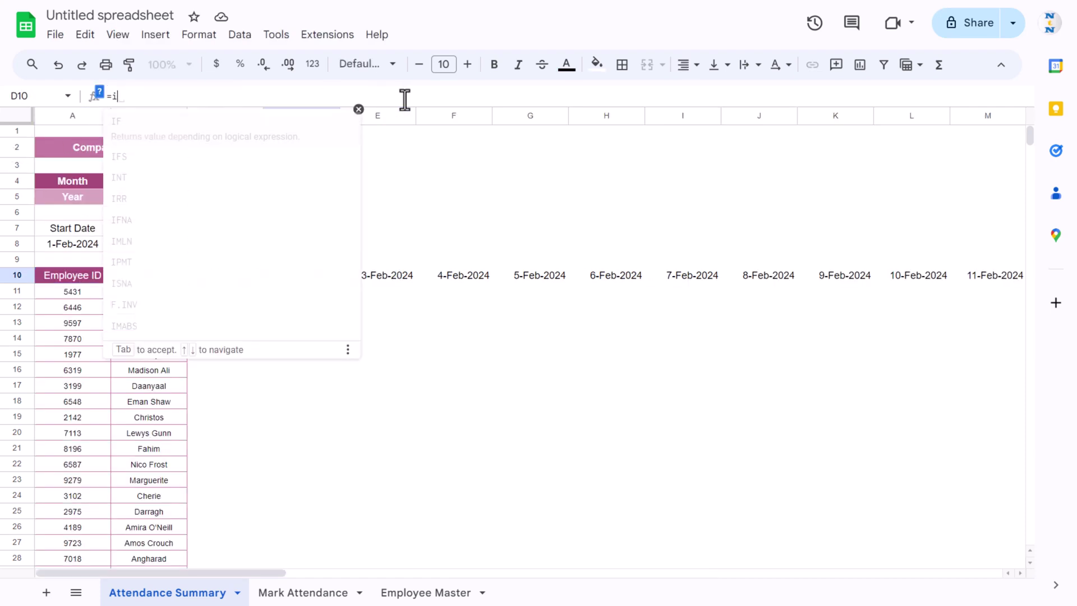
left_click(247, 278)
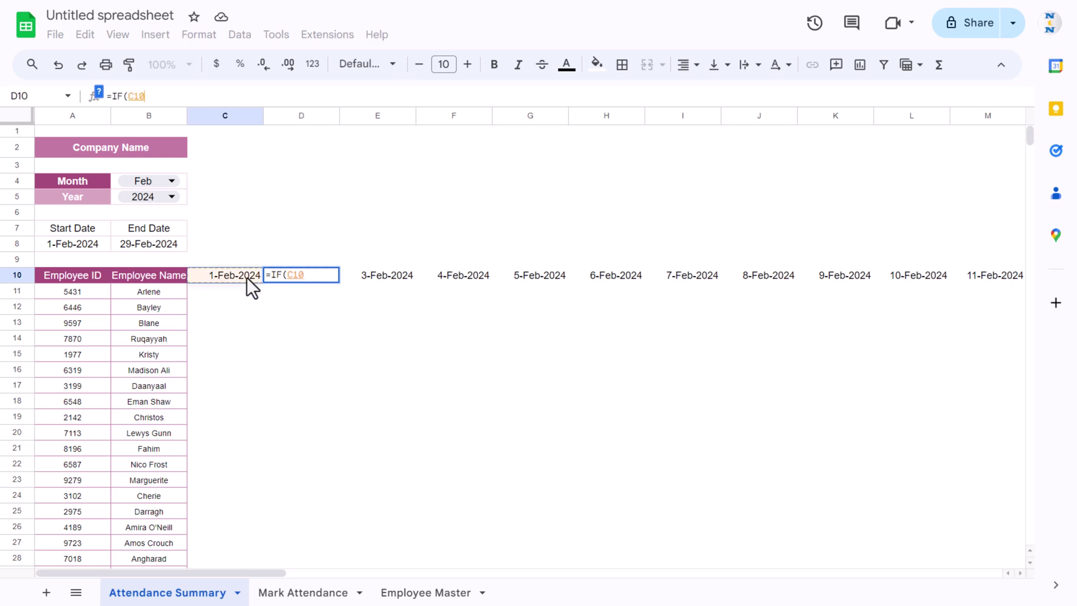
type("=\"\",\"\",IF(C10+1>$B$8,\"\",C10+1)")
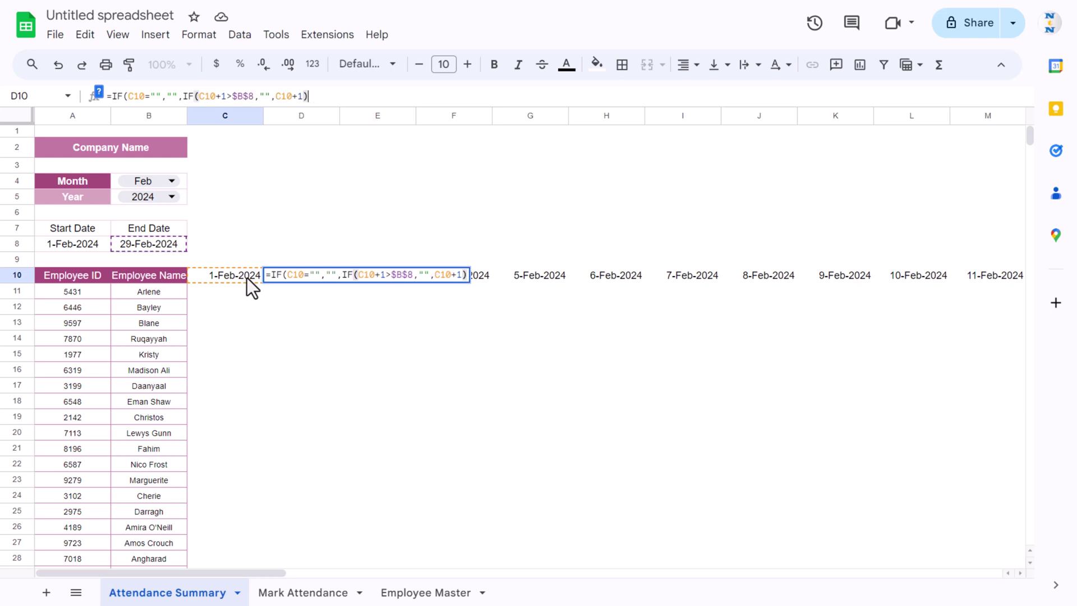
type(")")
key("ctrl+Return")
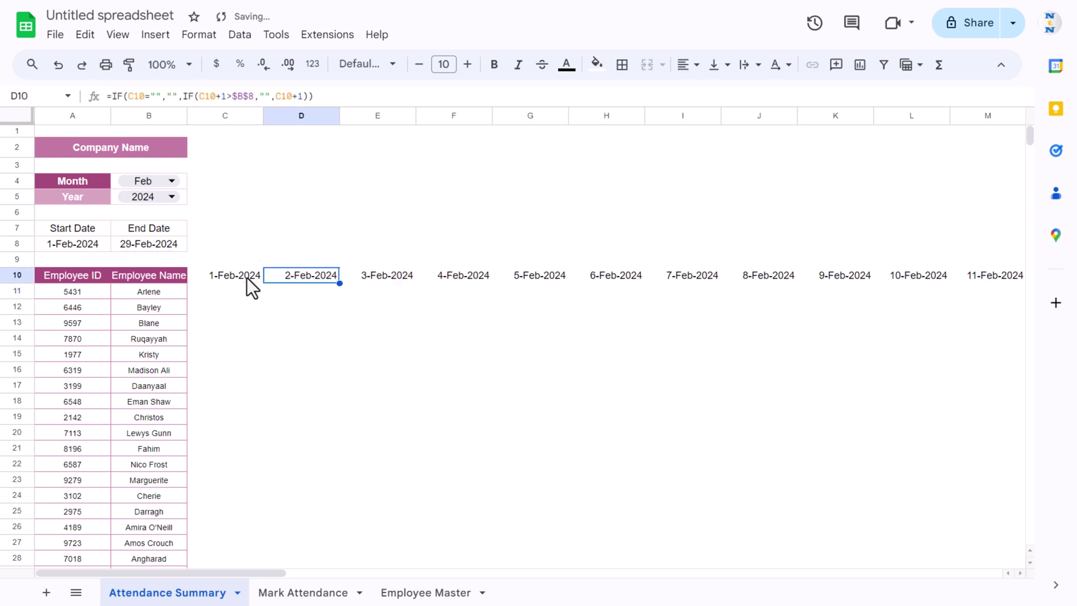
Step: Fill the nested IF formula from D10 across row 10 to AG10
key("ctrl+shift+Right")
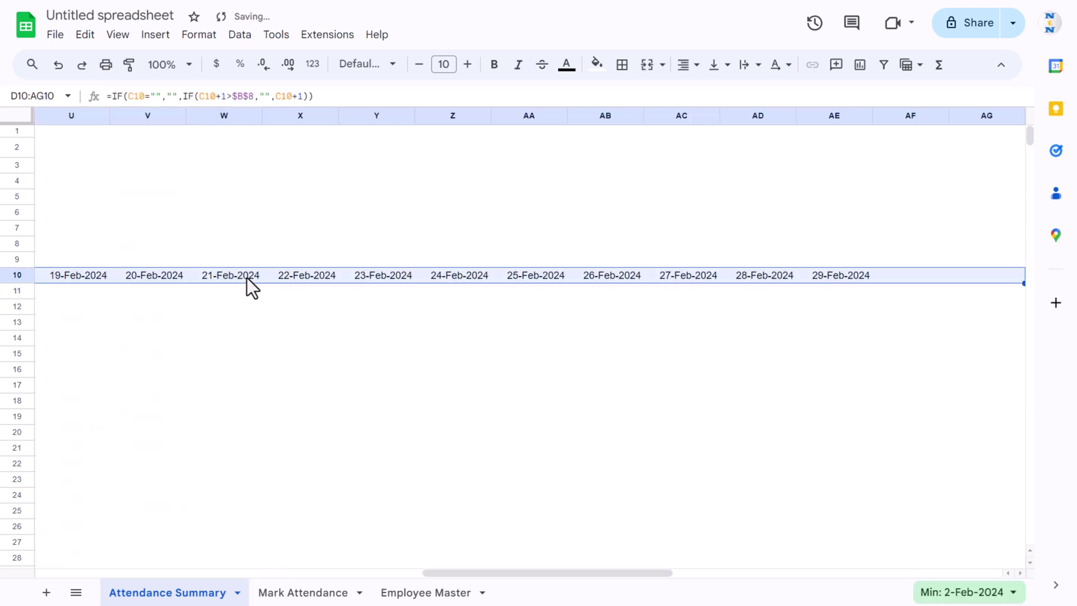
key("ctrl+Right")
key("Left")
Step: Apply the custom number format DD to the date headers in C10:AG10
key("ctrl+Left")
key("Right")
key("Right")
key("ctrl+shift+Right")
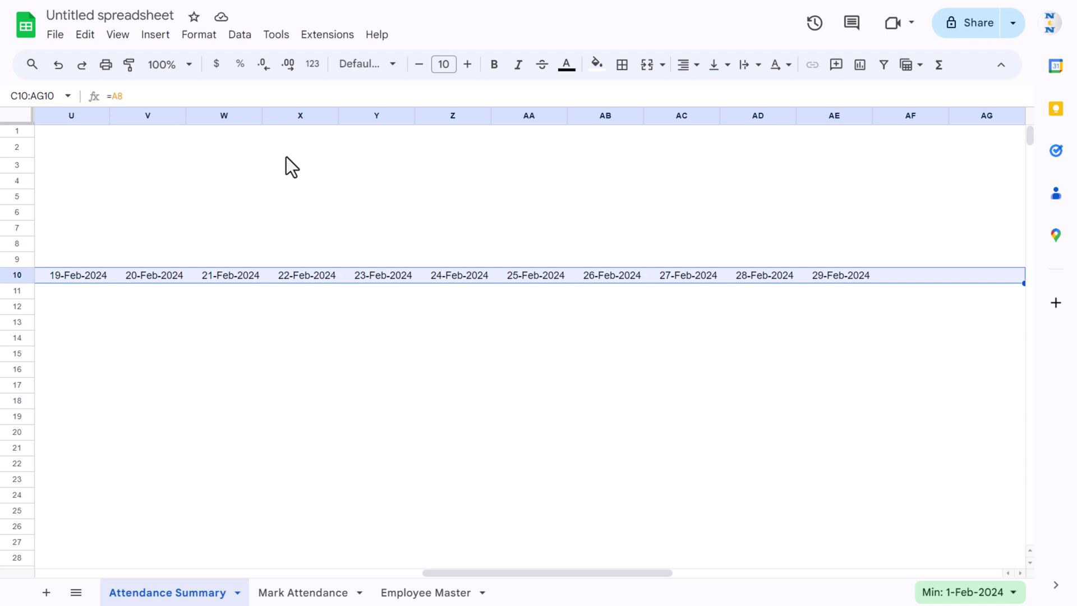
left_click(199, 34)
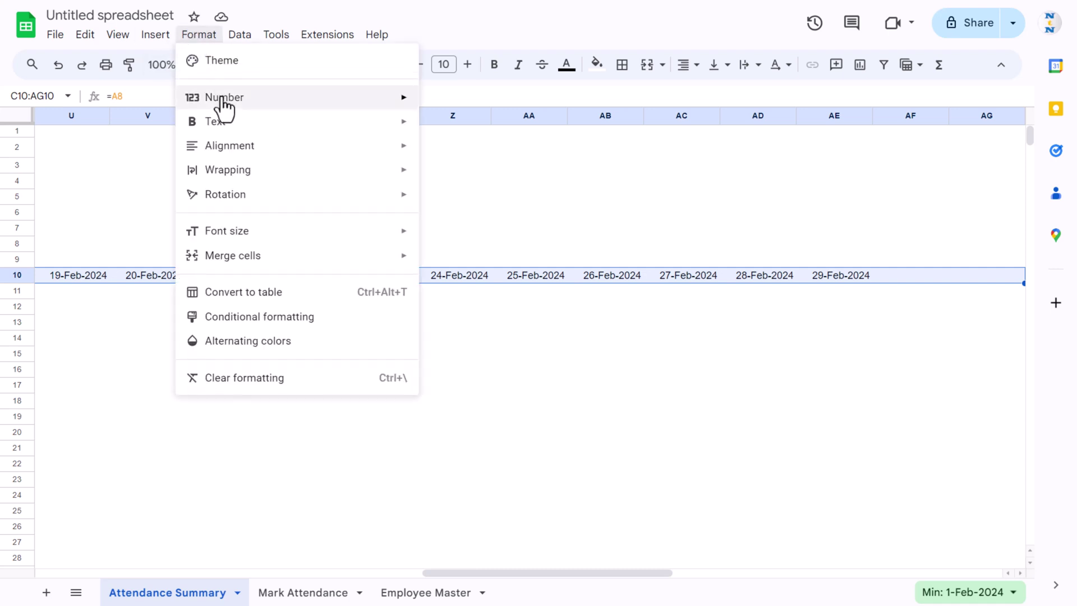
mouse_move(225, 105)
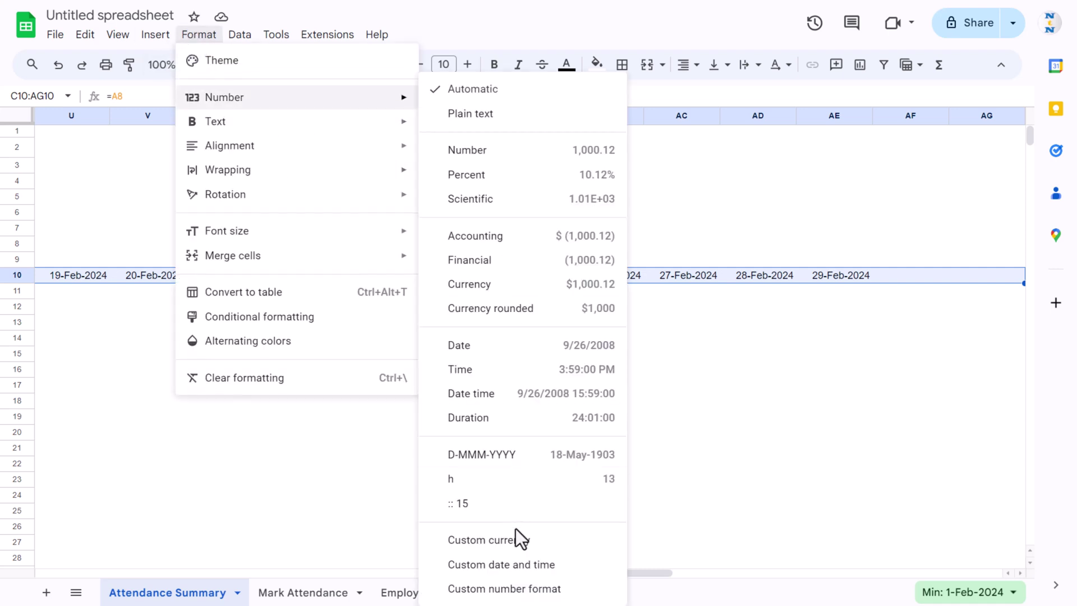
left_click(495, 590)
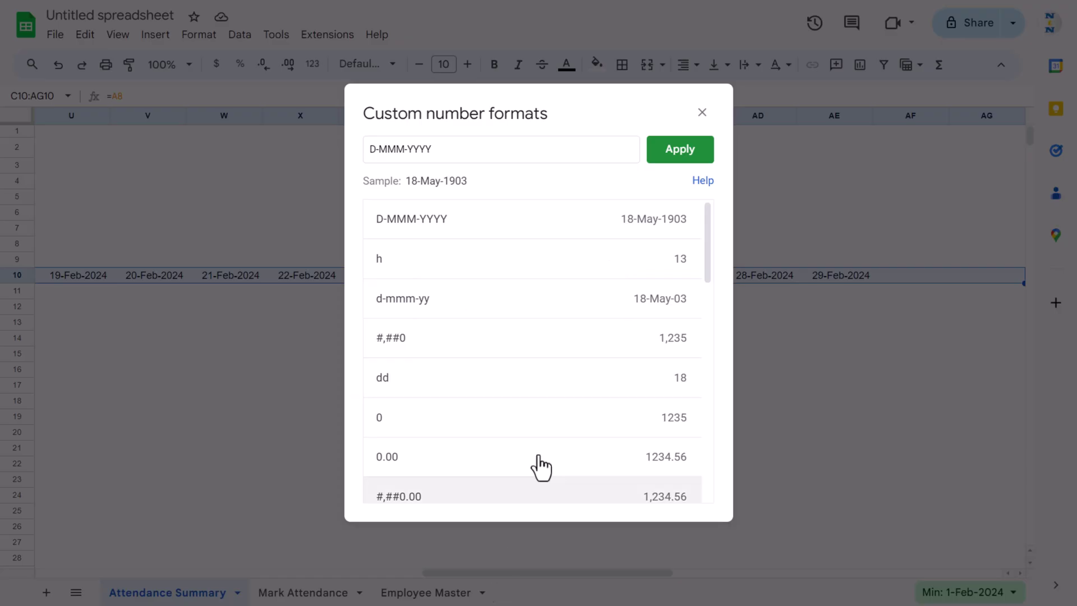
triple_click(458, 150)
type("D")
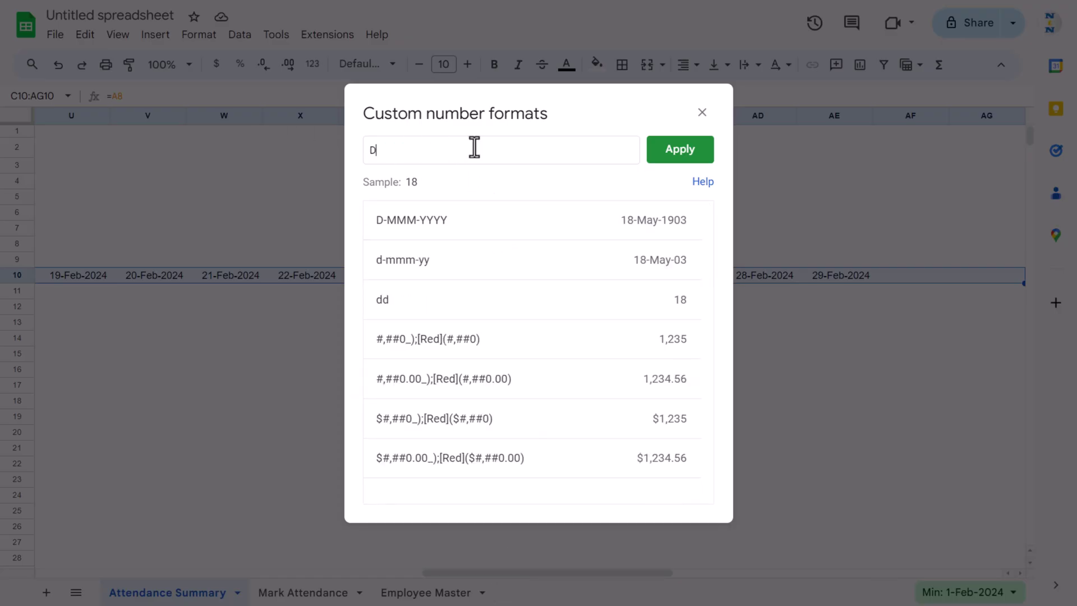
type("D")
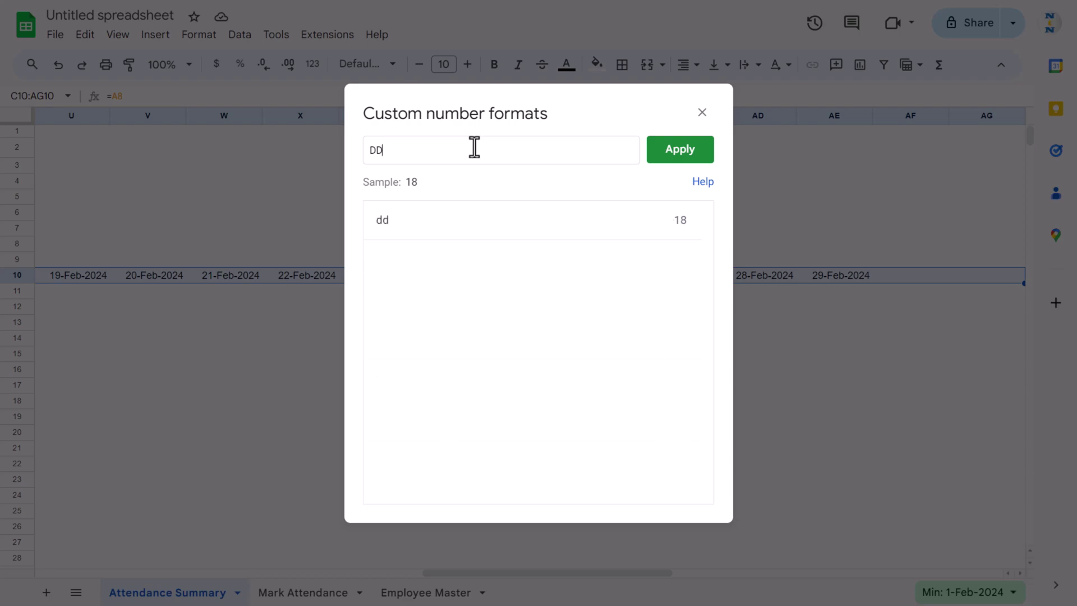
left_click(653, 154)
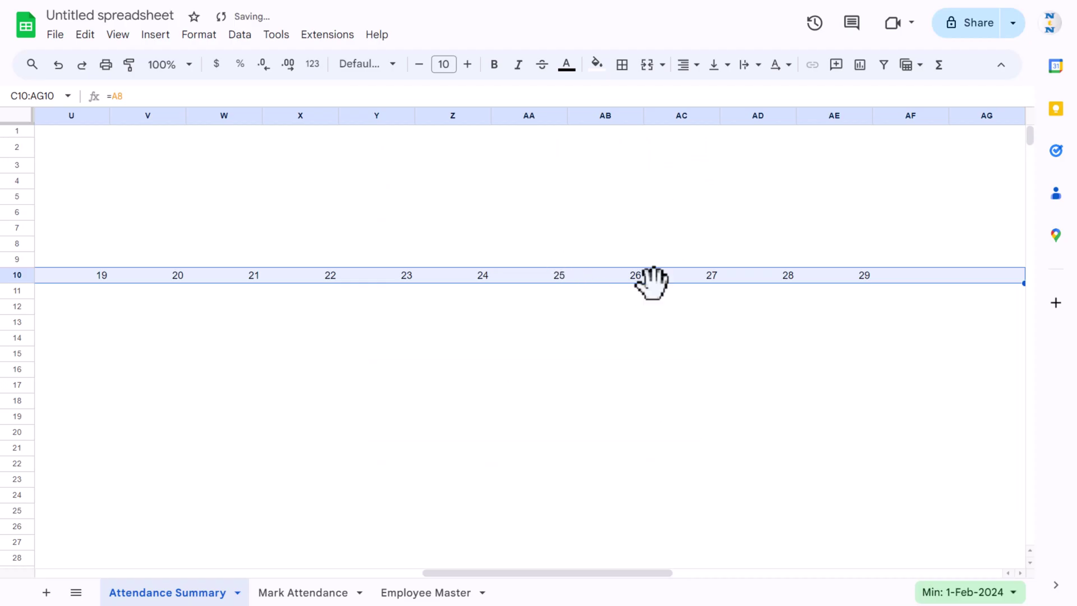
Step: Narrow columns C through AG together to fit the two-digit day headers
key("ctrl+shift+Down")
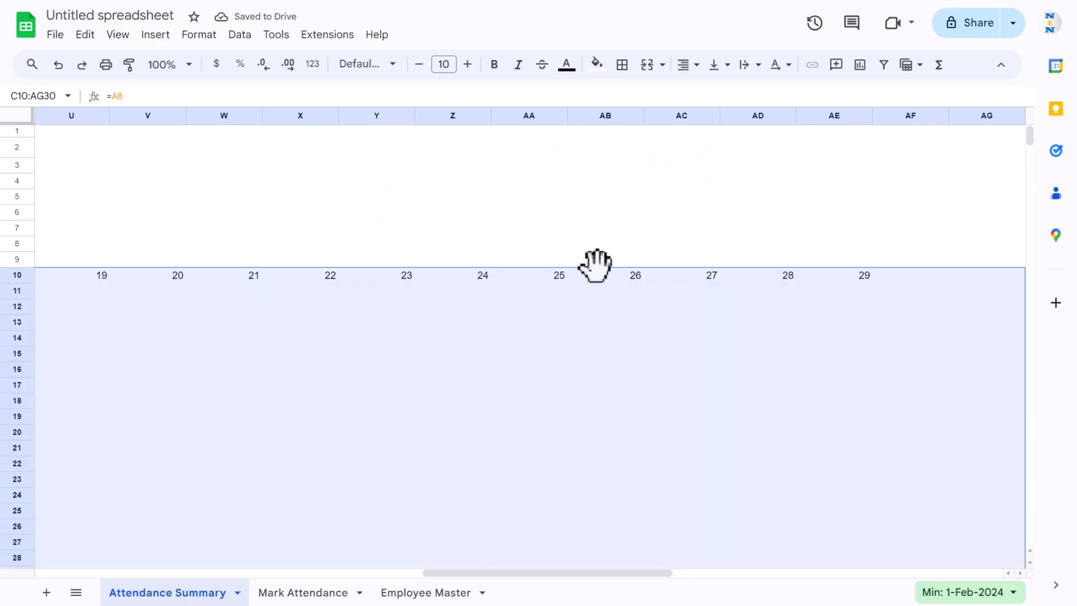
key("ctrl+space")
left_click_drag(567, 115, 512, 116)
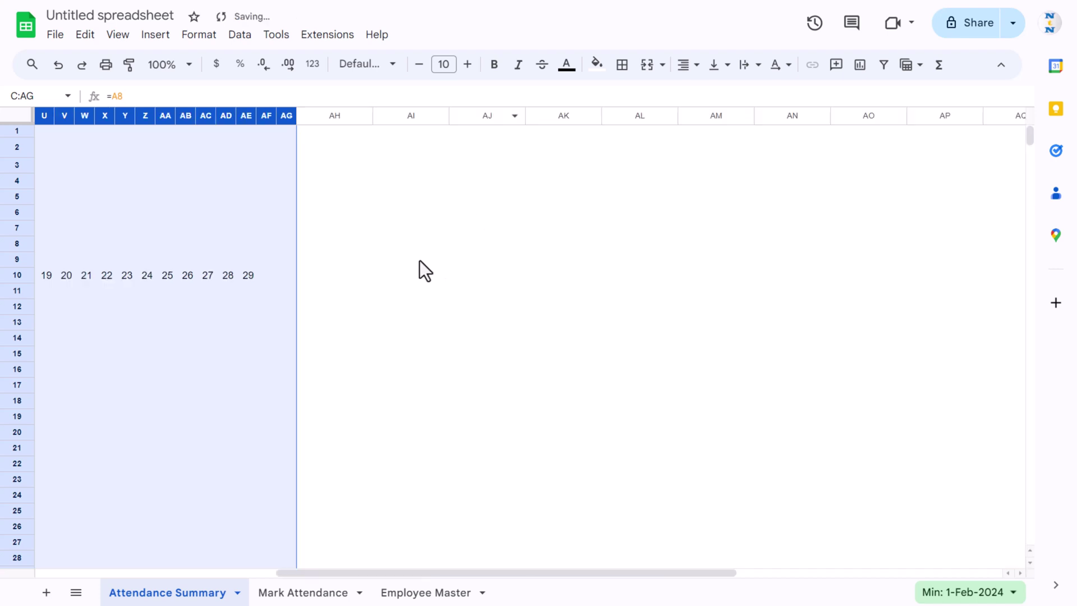
Step: Return to the start of the date row and set the month in B4 to Jan
left_click(250, 278)
key("ctrl+Left")
key("Right")
key("Right")
key("Right")
key("Left")
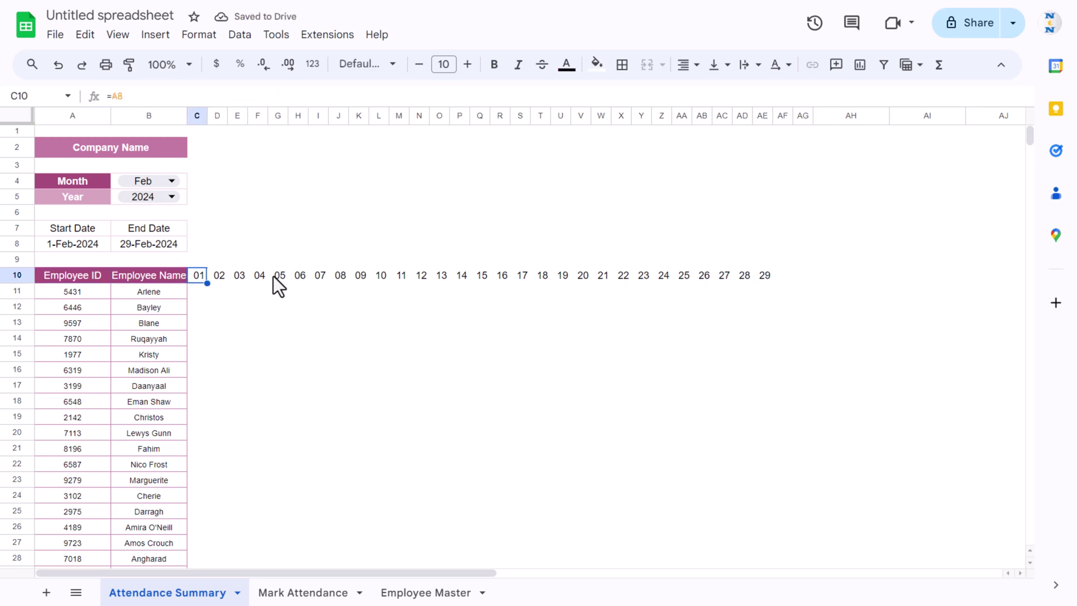
left_click(179, 183)
left_click(132, 202)
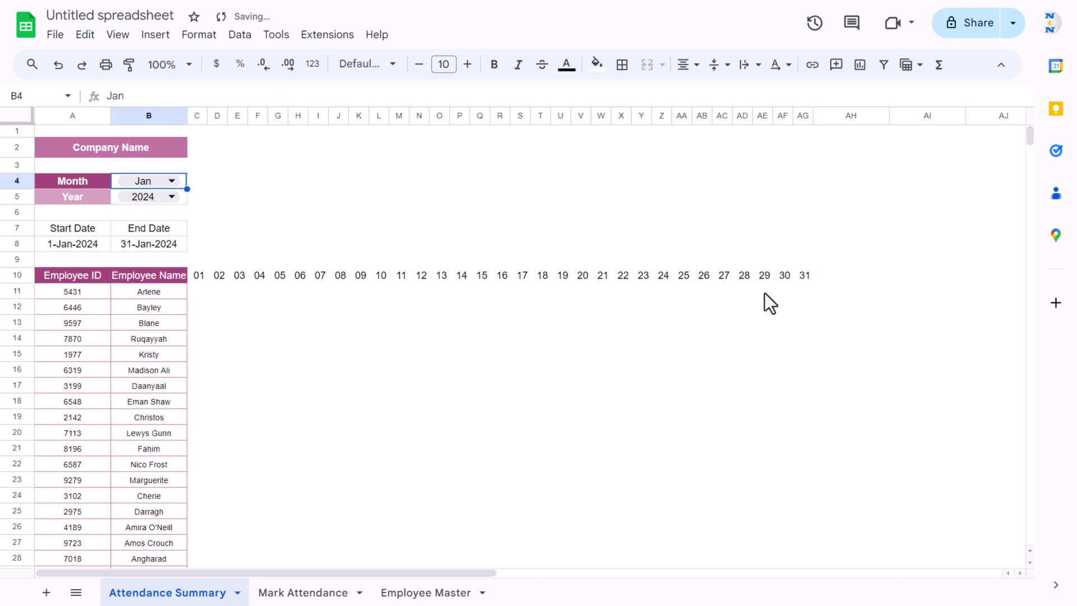
Step: Make row 9 taller and enter =TEXT(C10,"DDD") in C9 to show the weekday above the first date
left_click(193, 264)
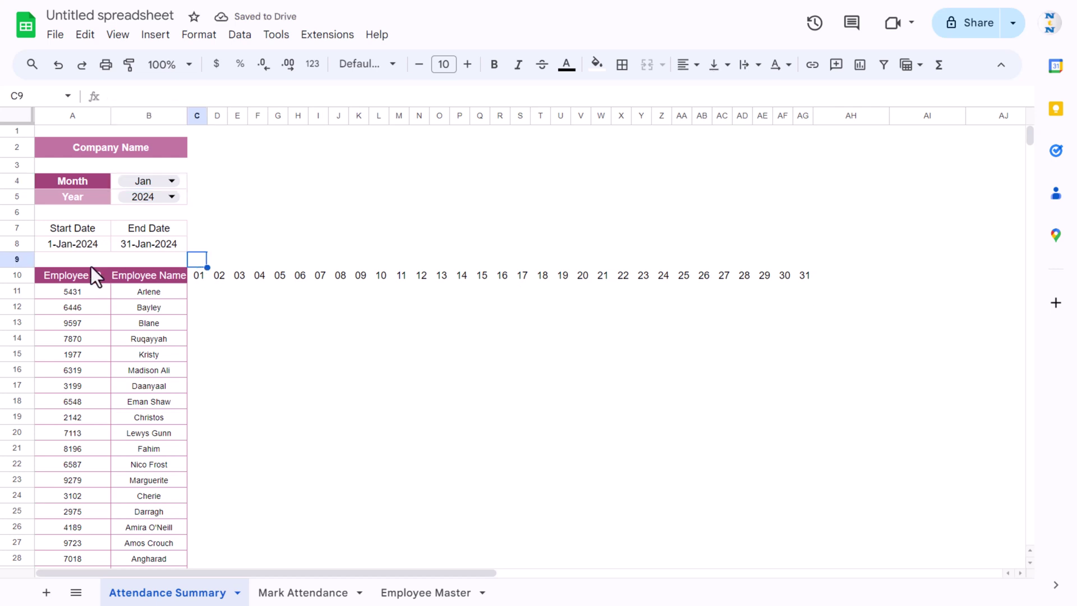
left_click_drag(14, 270, 14, 288)
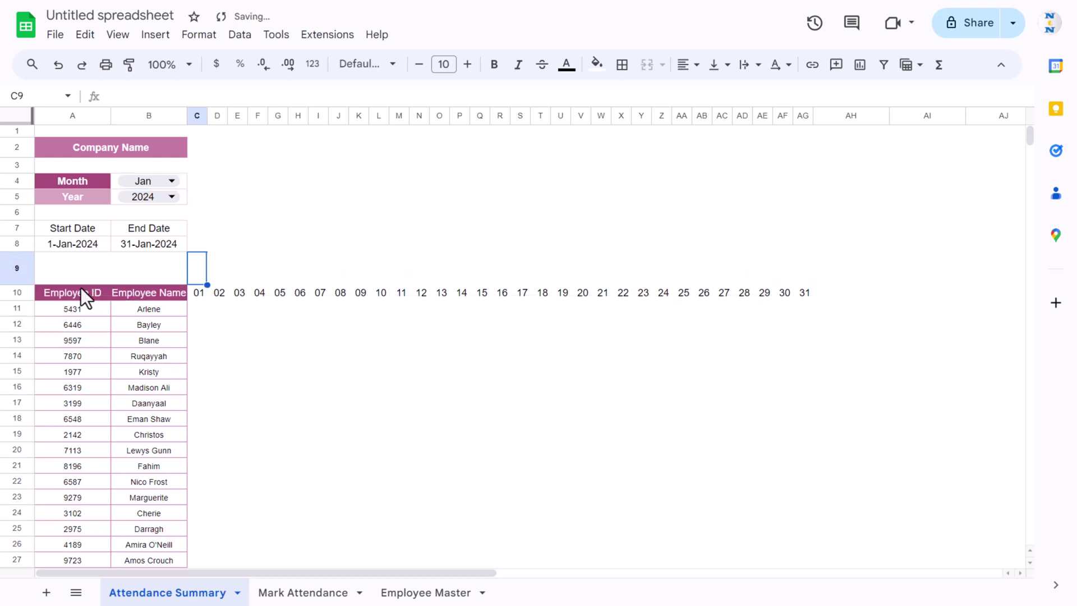
type("=TEXT(")
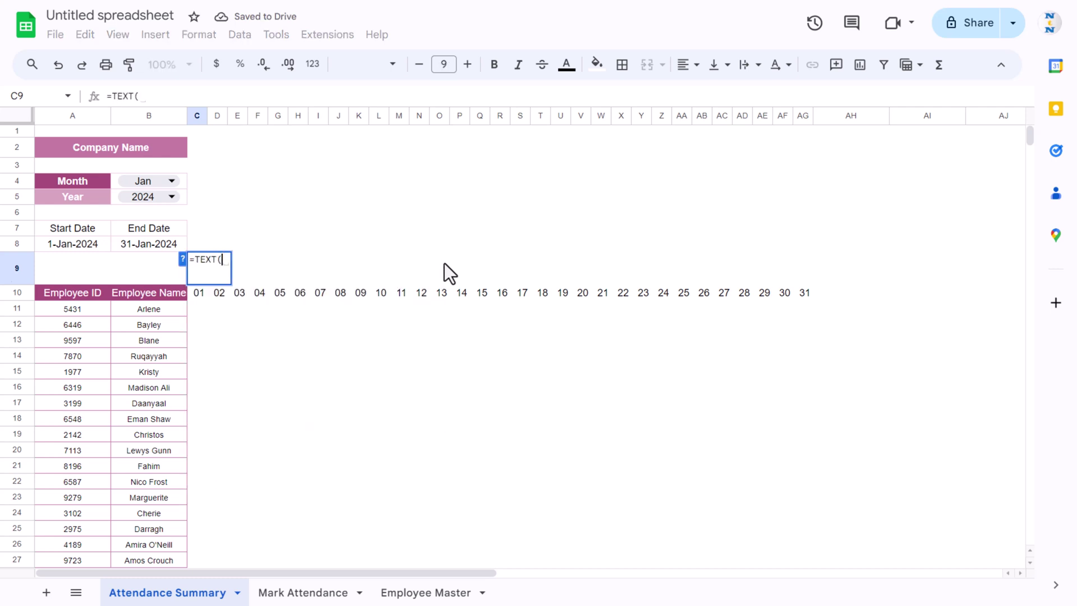
key("Down")
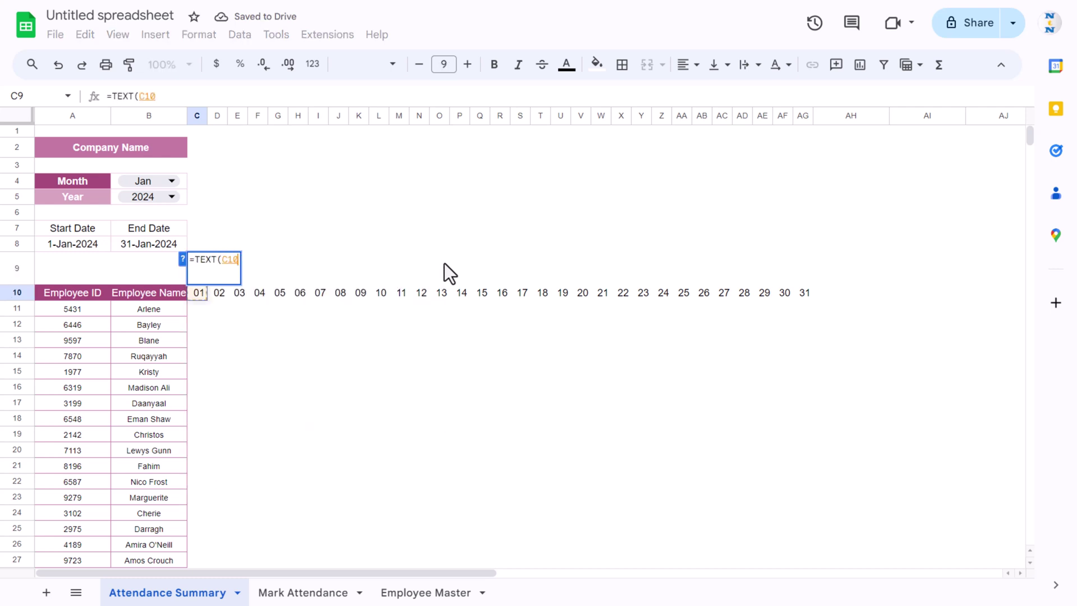
type(",\"DDD\")")
key("Return")
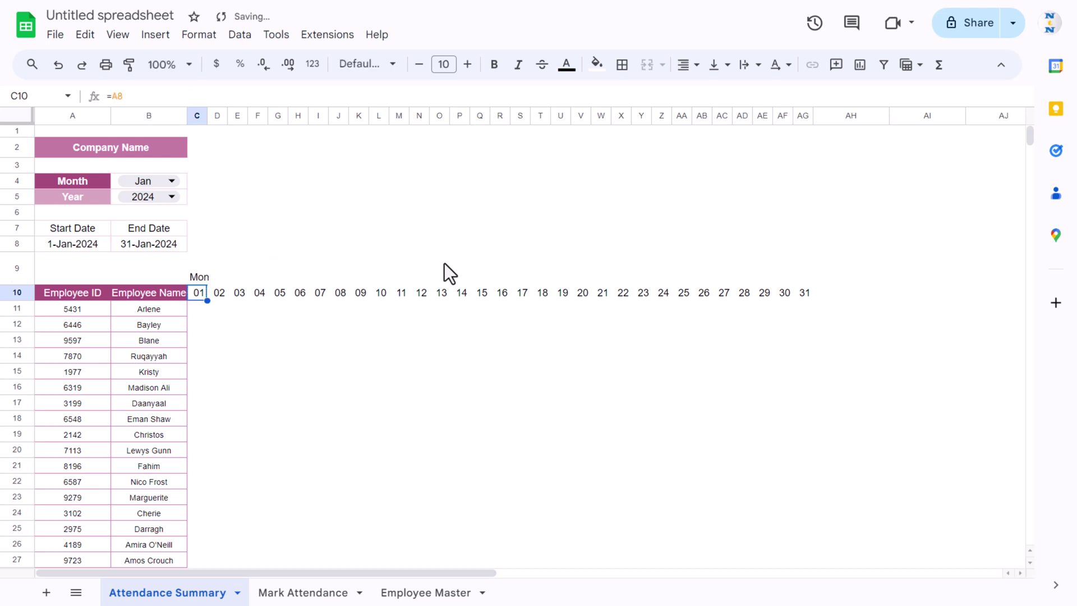
Step: Rotate the weekday text in C9 upward and fill it across row 9 to AG9
key("Up")
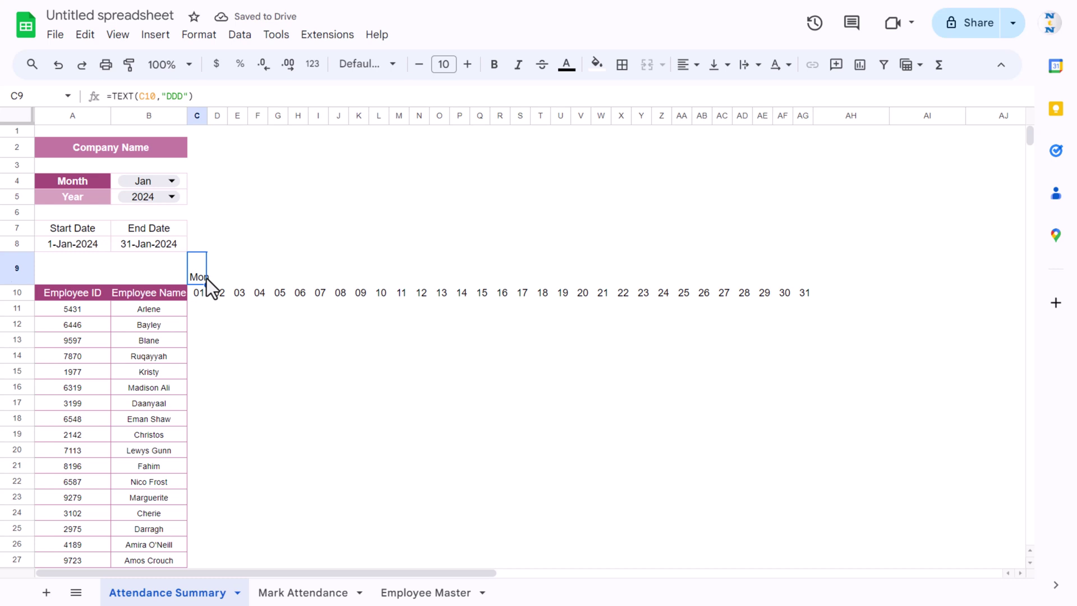
left_click(786, 65)
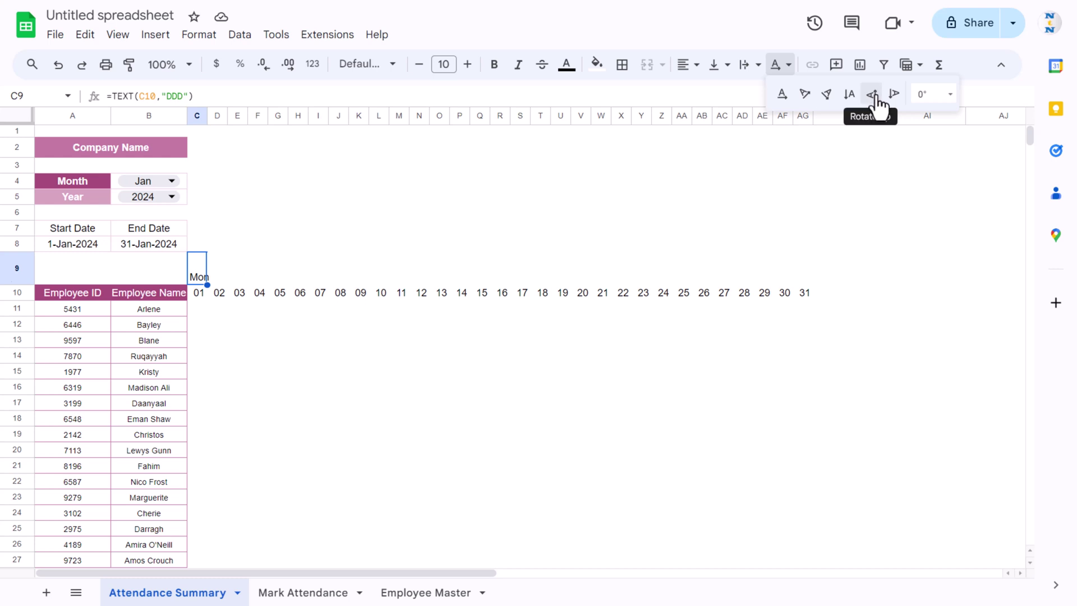
left_click(872, 95)
left_click_drag(208, 285, 803, 282)
left_click(702, 324)
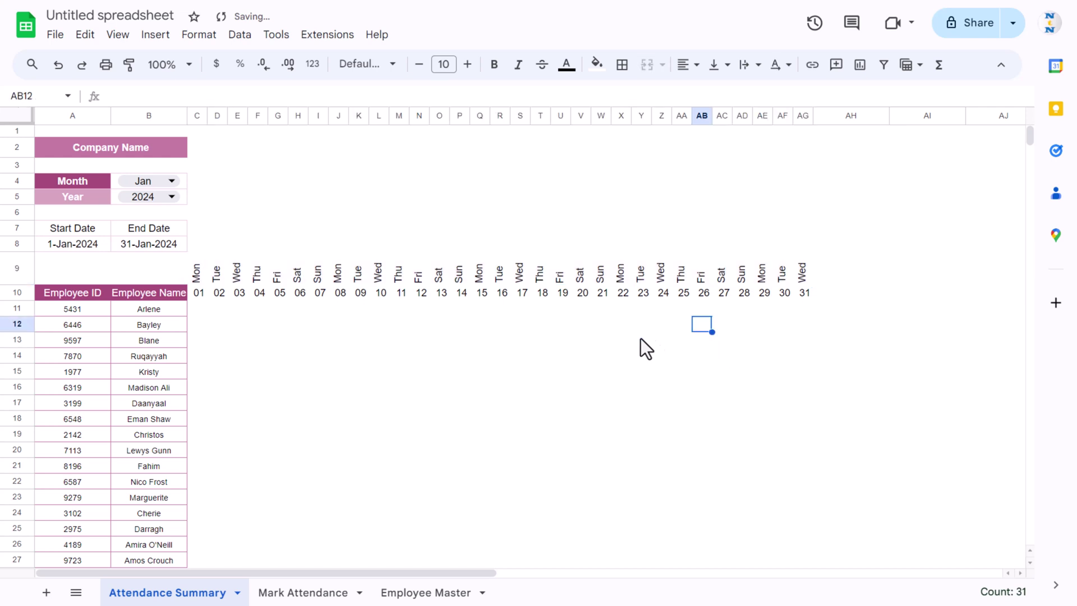
Step: Test the weekday and date headers by switching the month to Feb and back to Jan
left_click(171, 182)
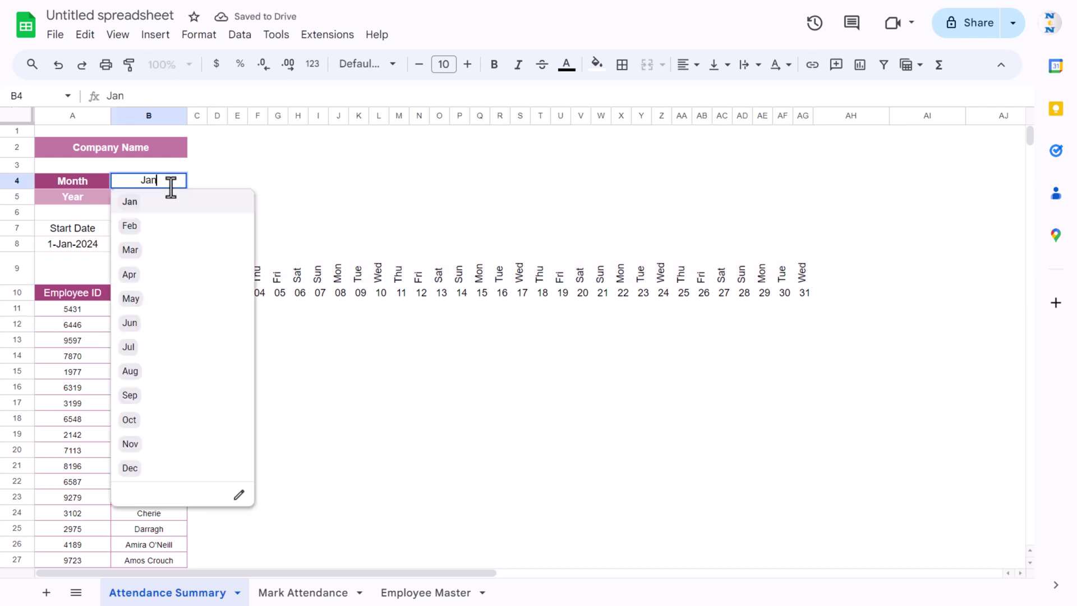
left_click(138, 226)
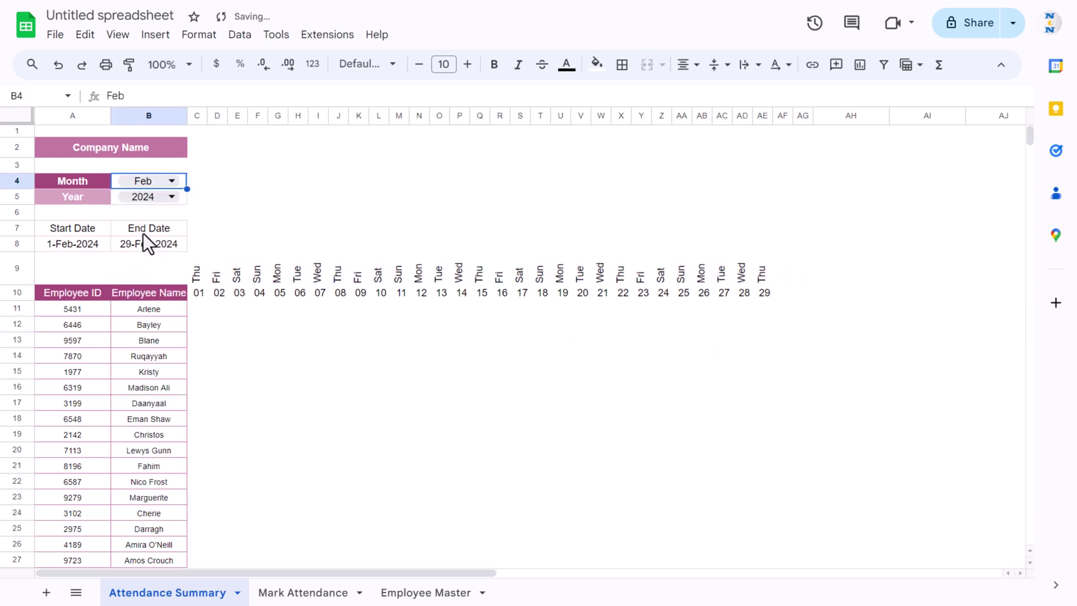
key("Return")
left_click(135, 204)
left_click(508, 357)
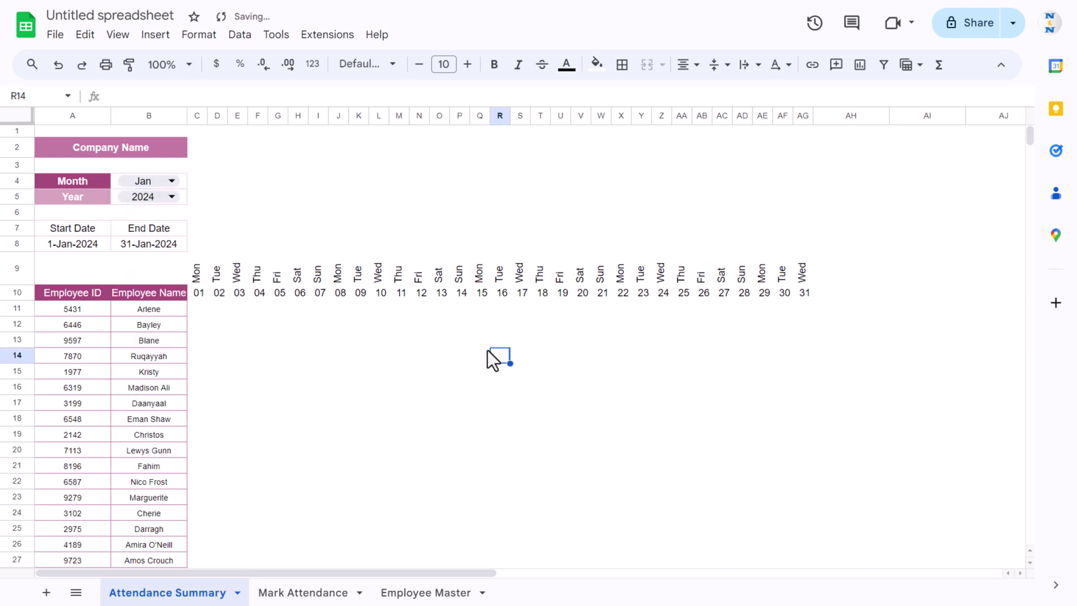
Step: Insert one row above the weekday row and reduce the new blank row 9 to a thin spacer
left_click(194, 280)
key("Left")
key("Left")
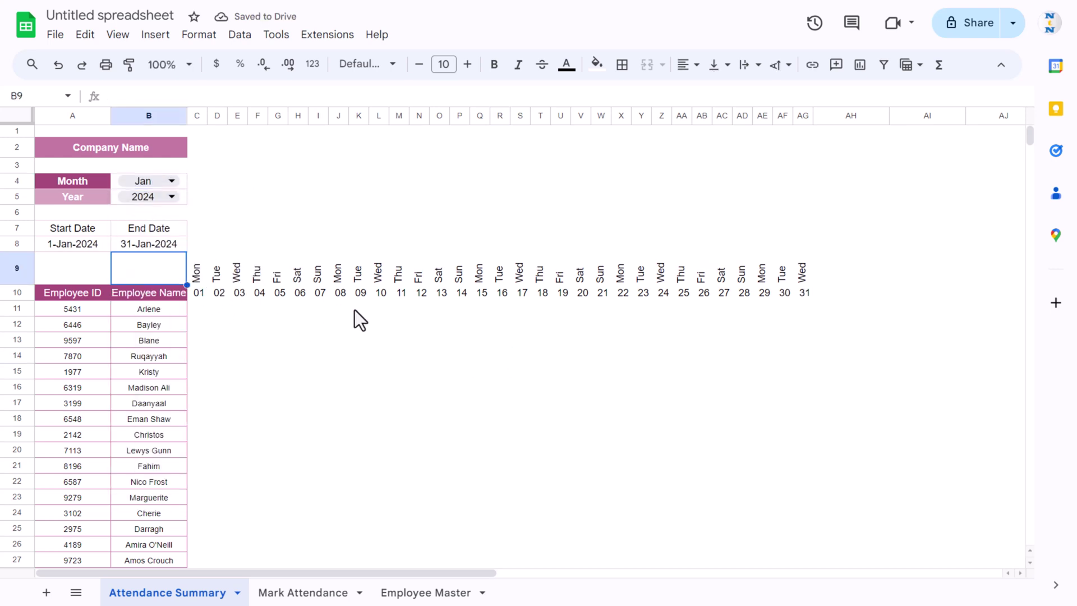
left_click(12, 268)
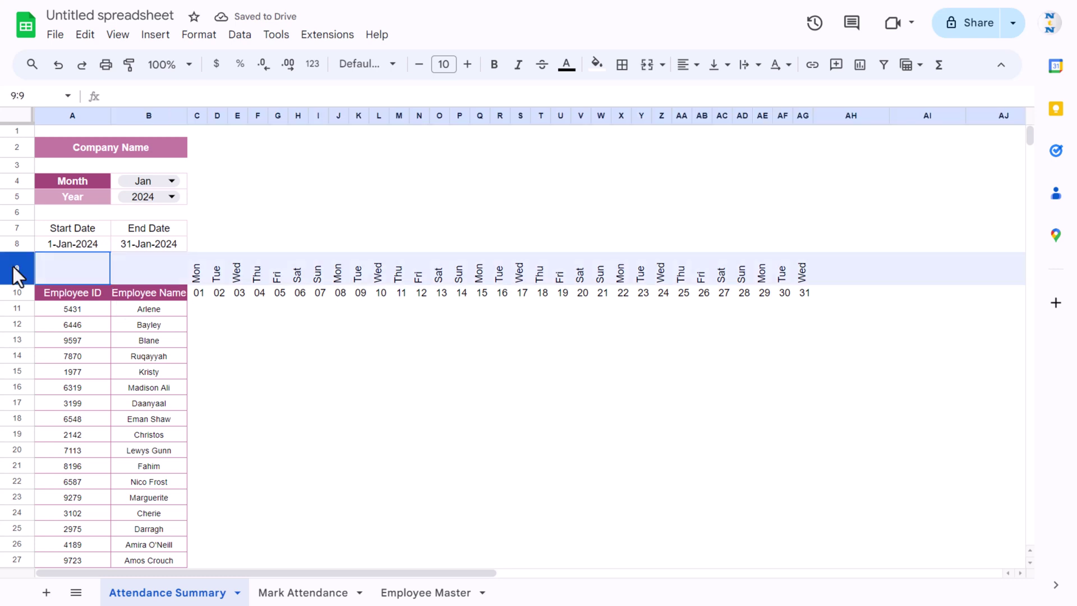
right_click(13, 269)
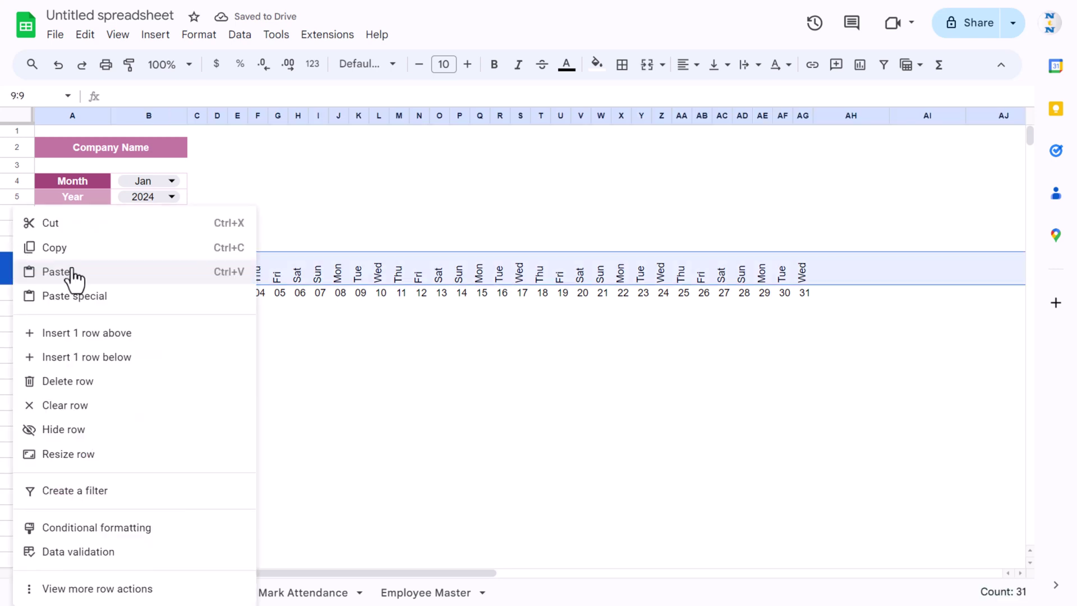
left_click(84, 335)
left_click_drag(19, 280, 62, 298)
Step: Merge A10:A11 for the Employee ID header and B10:B11 for the Employee Name header
left_click(114, 314)
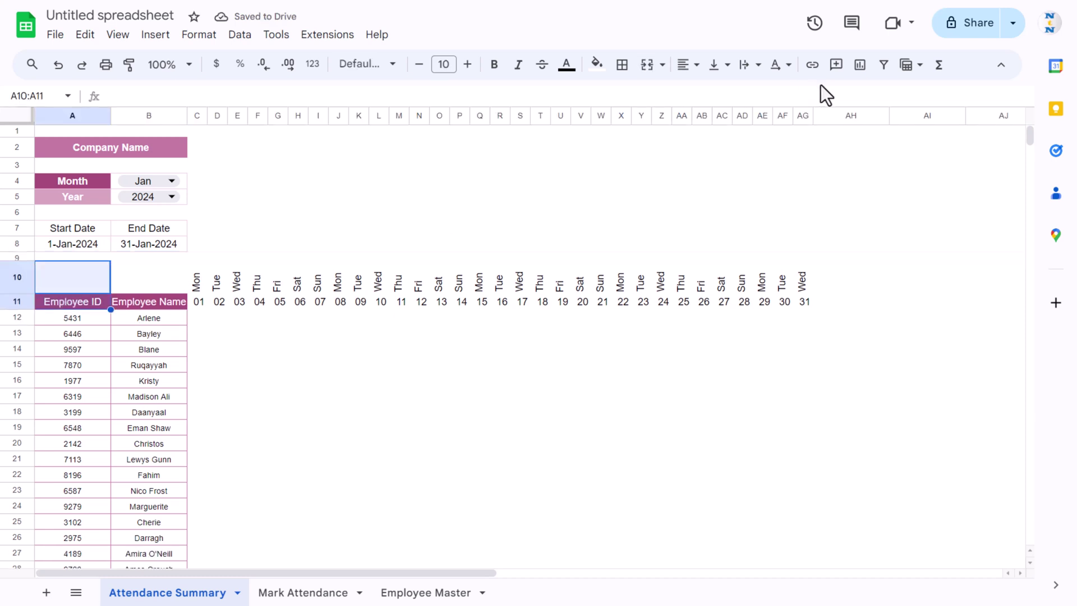
left_click(648, 65)
left_click_drag(154, 280, 155, 303)
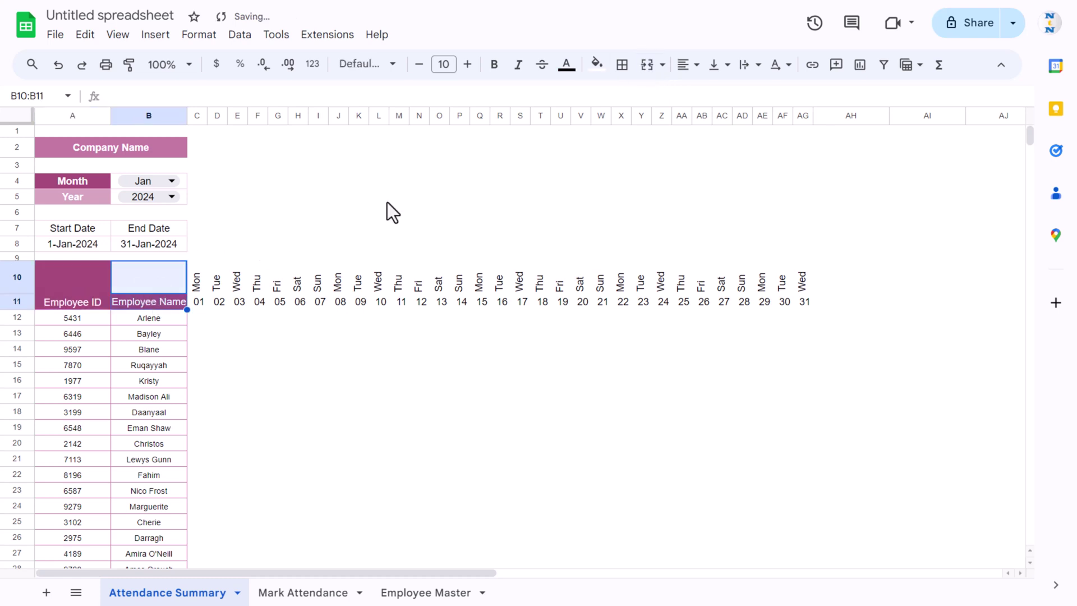
left_click(648, 64)
left_click(318, 317)
left_click(89, 287)
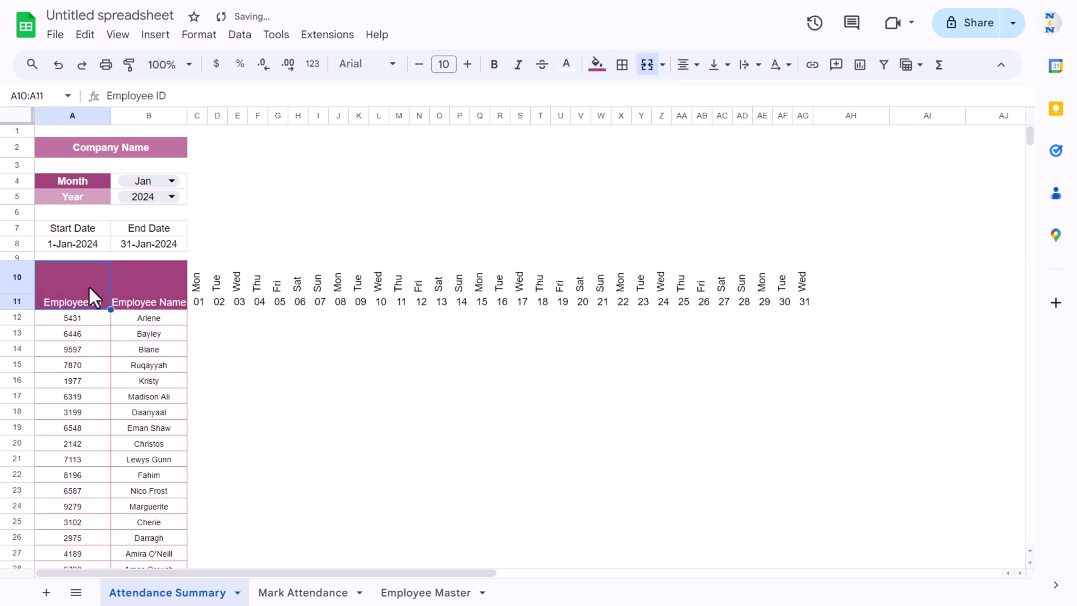
Step: Give the weekday headers in C10:AG10 a dark cyan fill and white text
left_click_drag(205, 287, 803, 285)
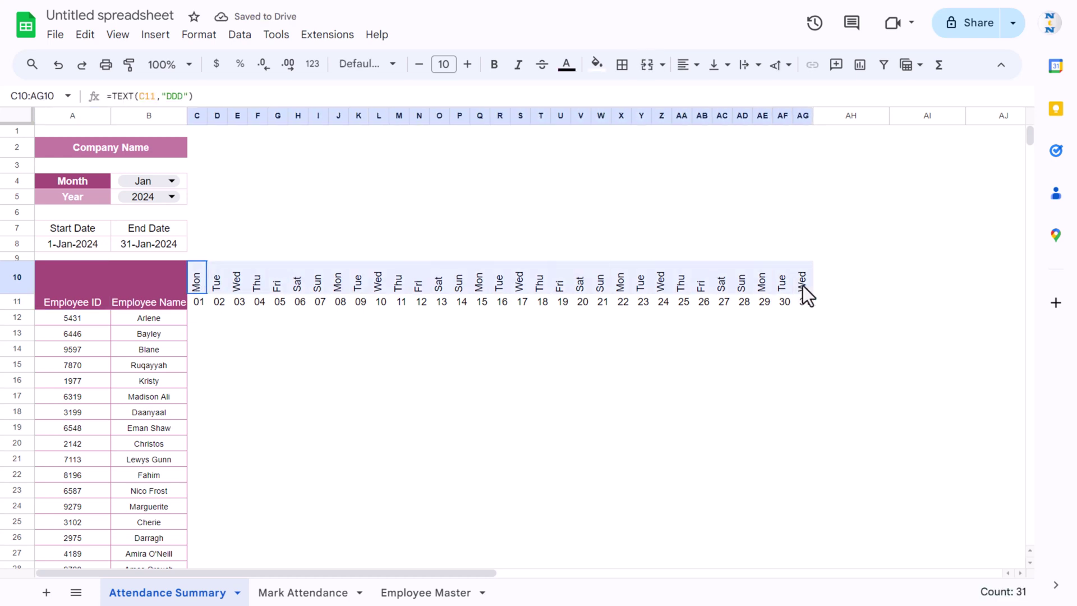
left_click(597, 64)
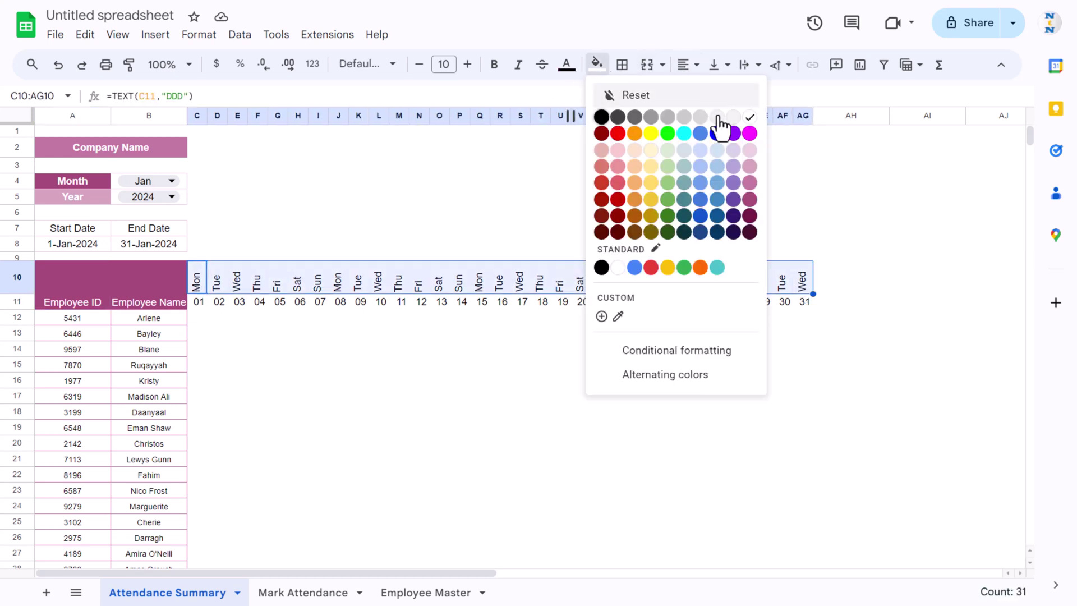
left_click(685, 217)
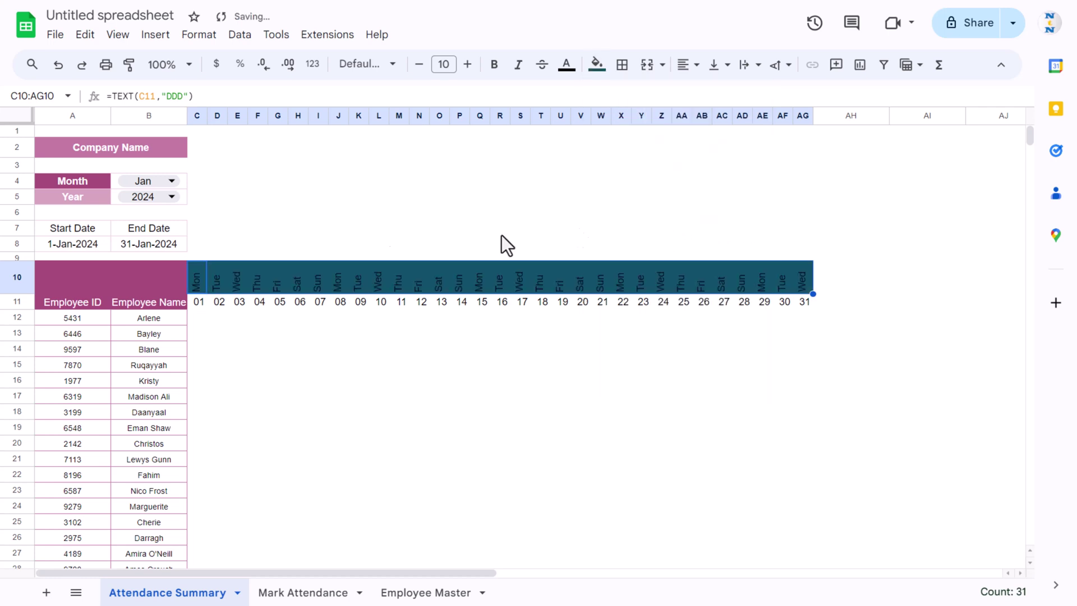
left_click(567, 63)
left_click(716, 115)
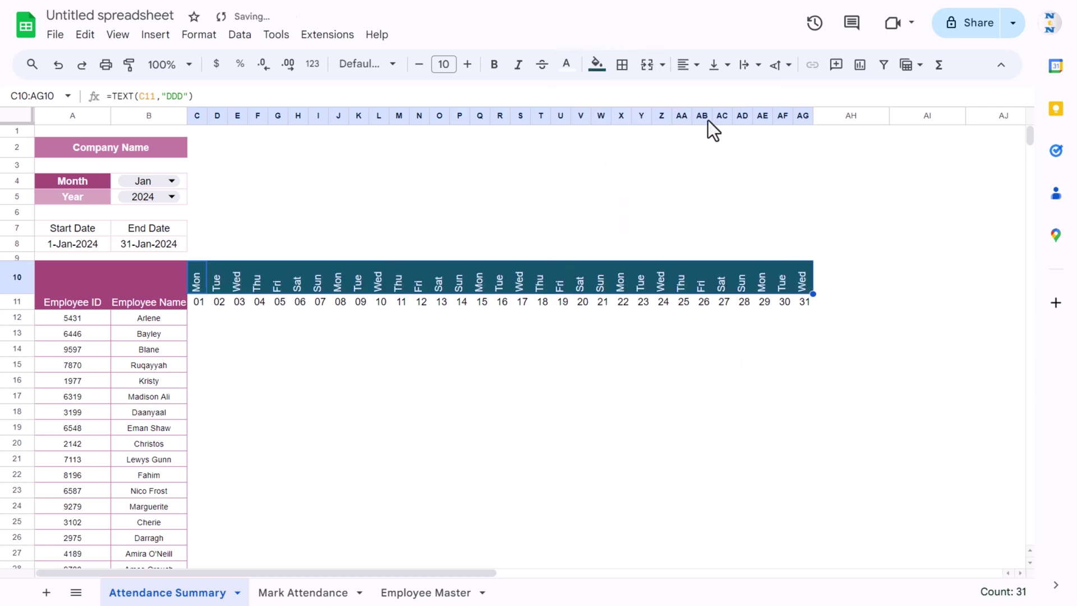
Step: Fill the merged Employee ID and Employee Name headers in A10:B11 with the same dark cyan
left_click_drag(83, 284, 164, 289)
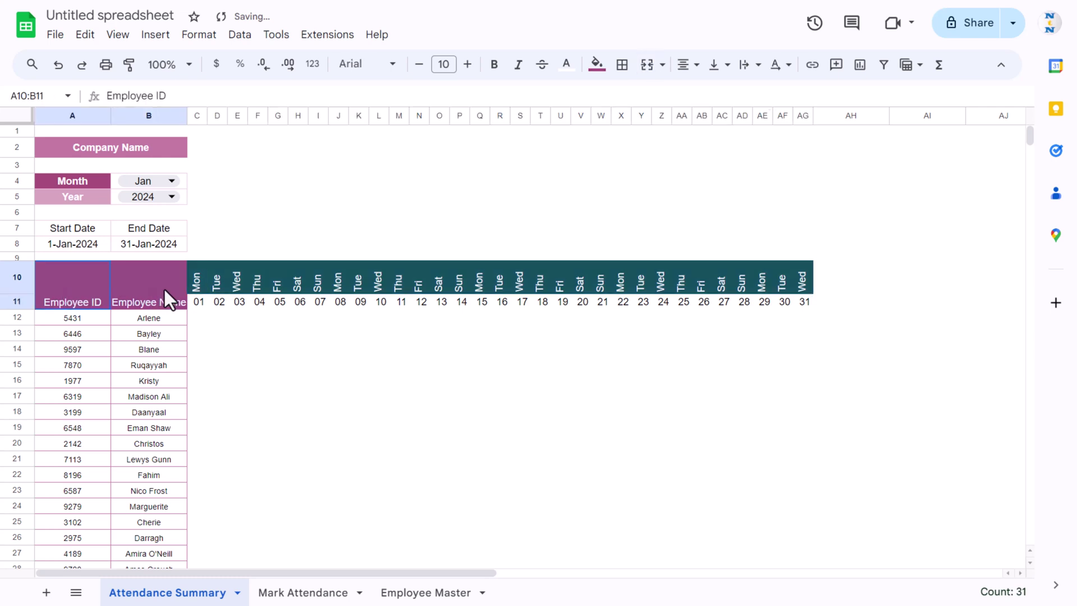
left_click(596, 63)
left_click(685, 218)
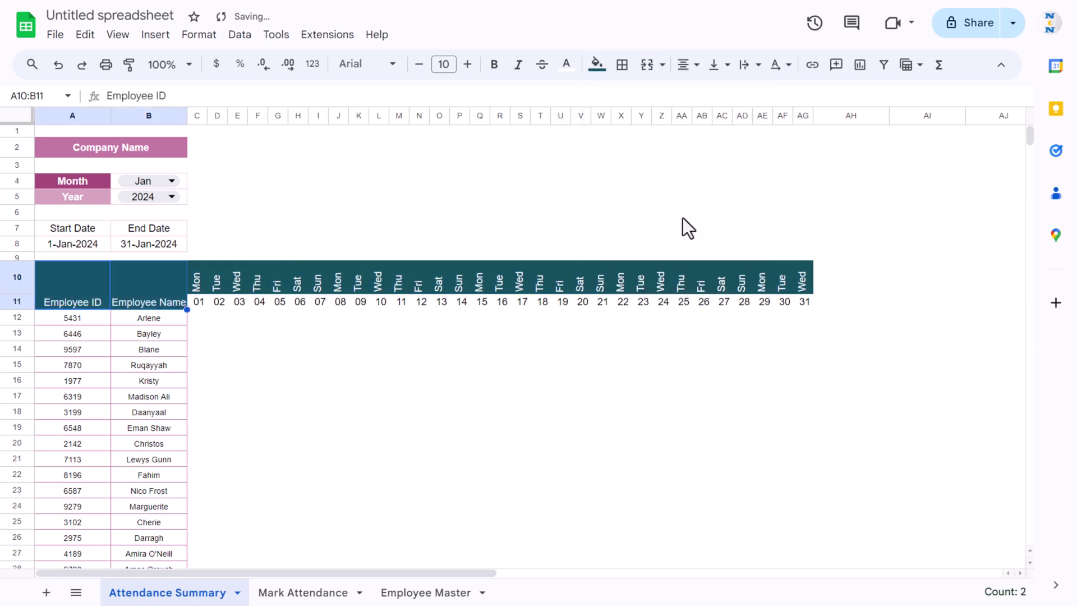
Step: Give the date headers in C11:AG11 a light cyan 1 fill and white text
left_click_drag(200, 303, 810, 303)
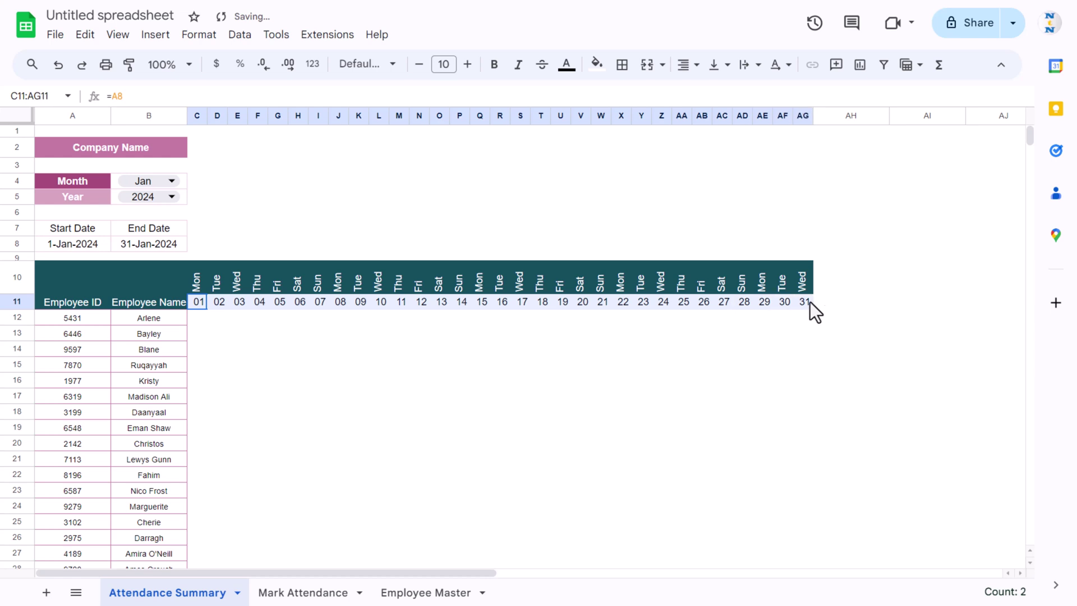
left_click(596, 63)
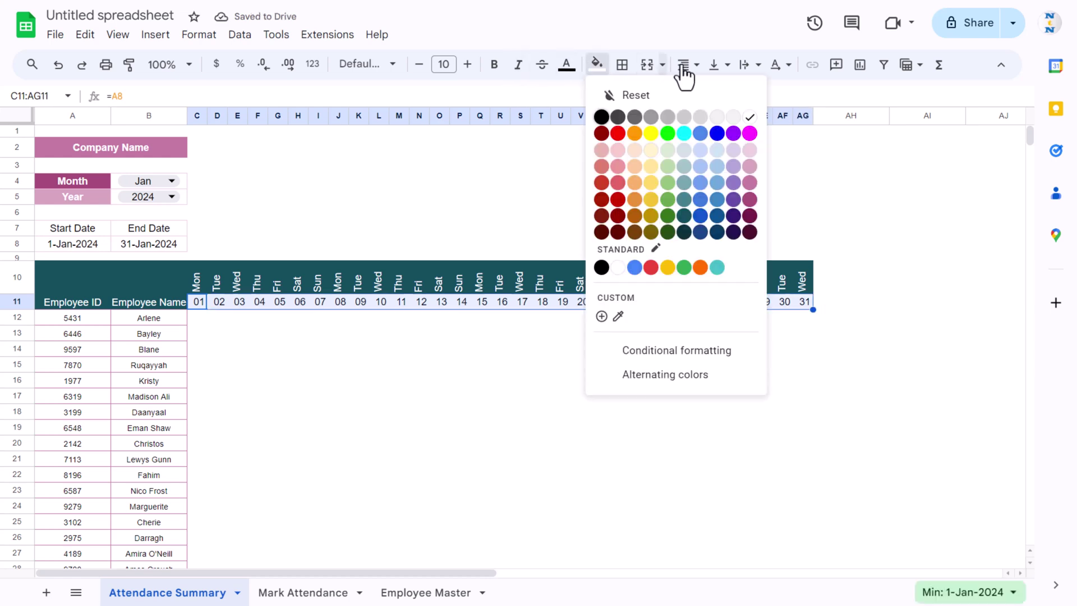
left_click(684, 184)
left_click(566, 64)
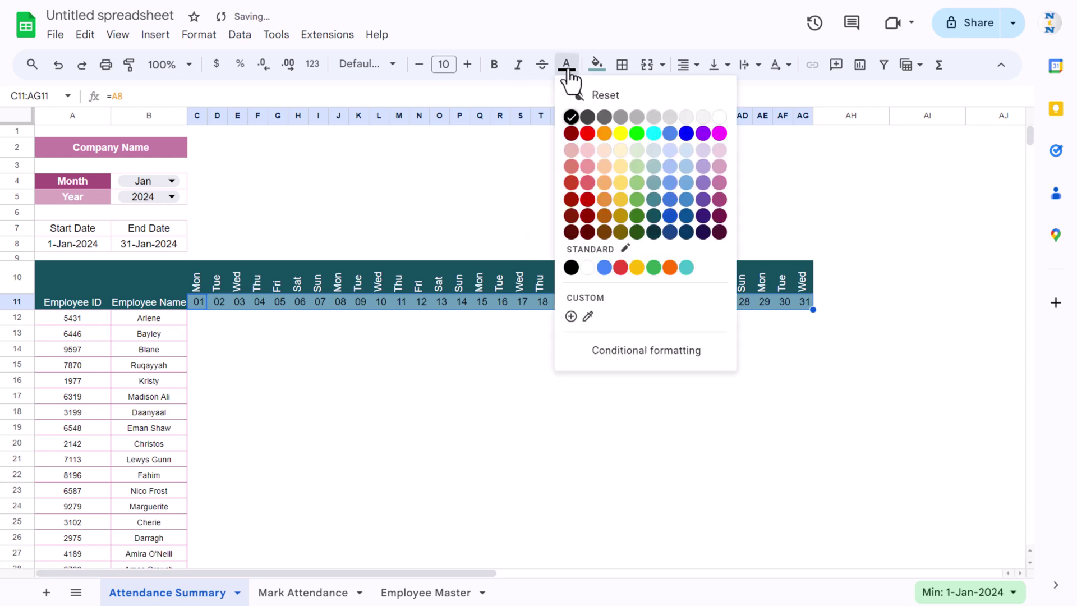
left_click(715, 115)
left_click(419, 365)
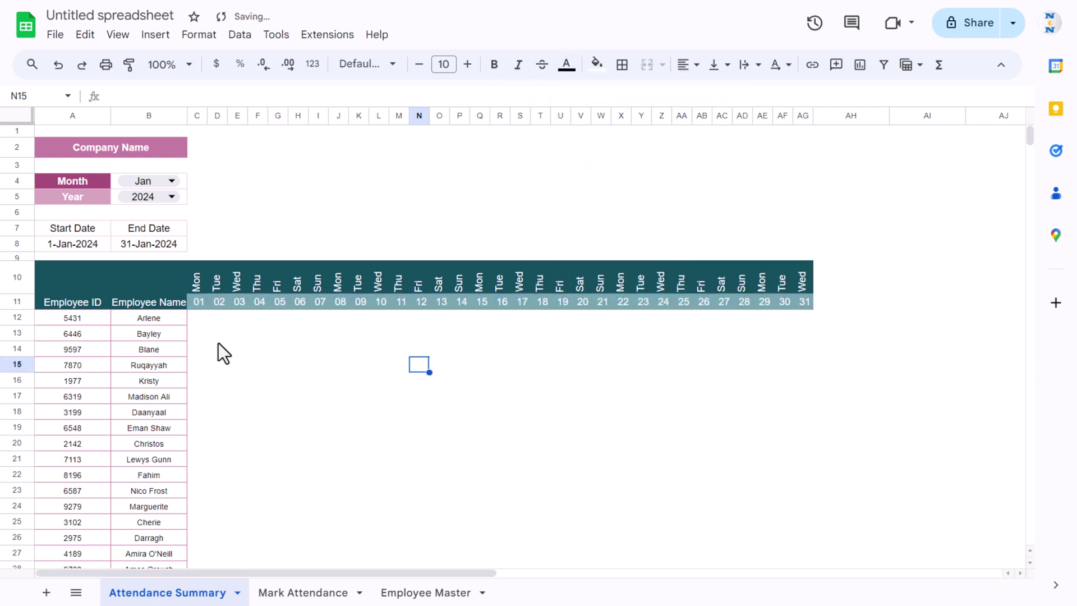
Step: Apply light cyan 3 borders to every cell of the attendance table A10:AG31
left_click(90, 291)
key("shift+Right")
key("shift+Right")
key("shift+Right")
key("shift+Right")
key("ctrl+shift+Right")
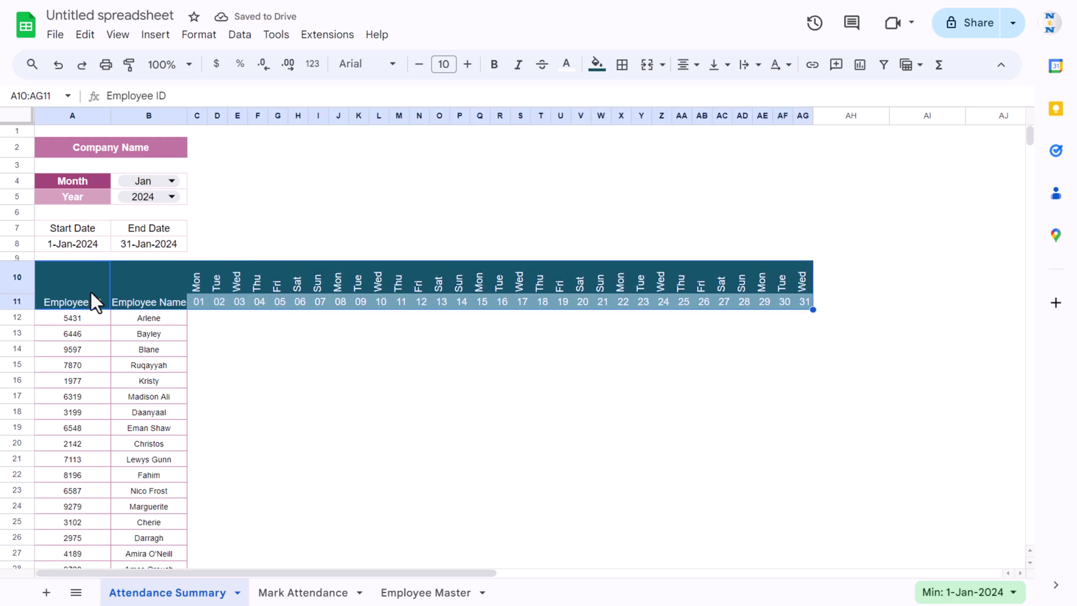
key("shift+Down")
key("shift+Down")
key("shift+Down")
key("shift+Down")
key("shift+Down")
key("shift+Down")
key("shift+Down")
key("shift+Down")
key("shift+Down")
key("shift+Down")
key("shift+Down")
key("shift+Down")
key("shift+Down")
key("shift+Down")
key("shift+Down")
key("shift+Down")
key("shift+Down")
key("shift+Down")
key("shift+Down")
key("shift+Down")
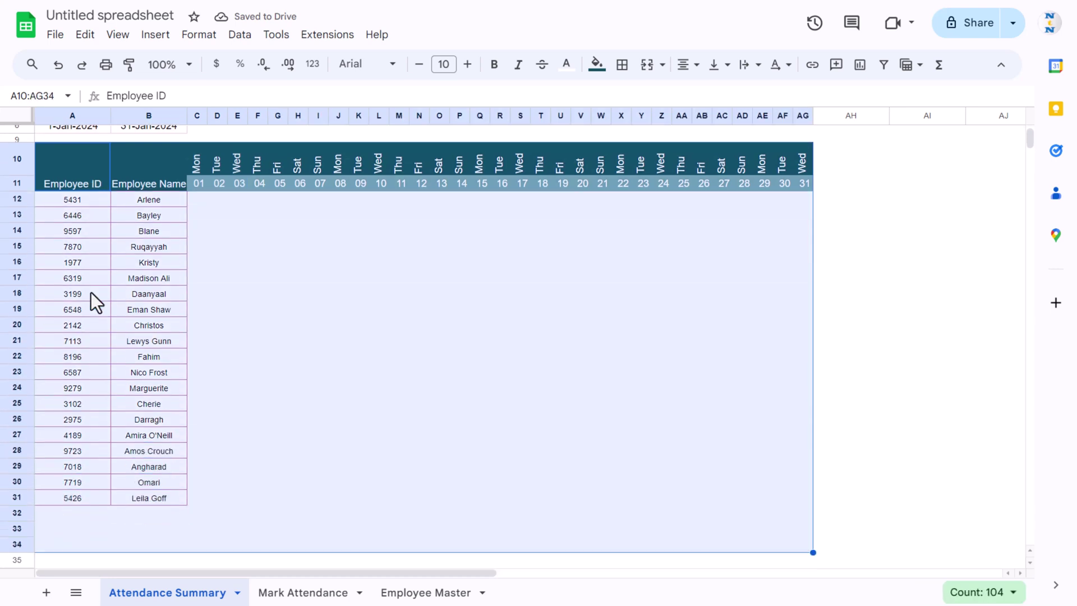
key("shift+Up")
key("shift+Up")
key("shift+Up")
scroll(91, 292, "up", 3)
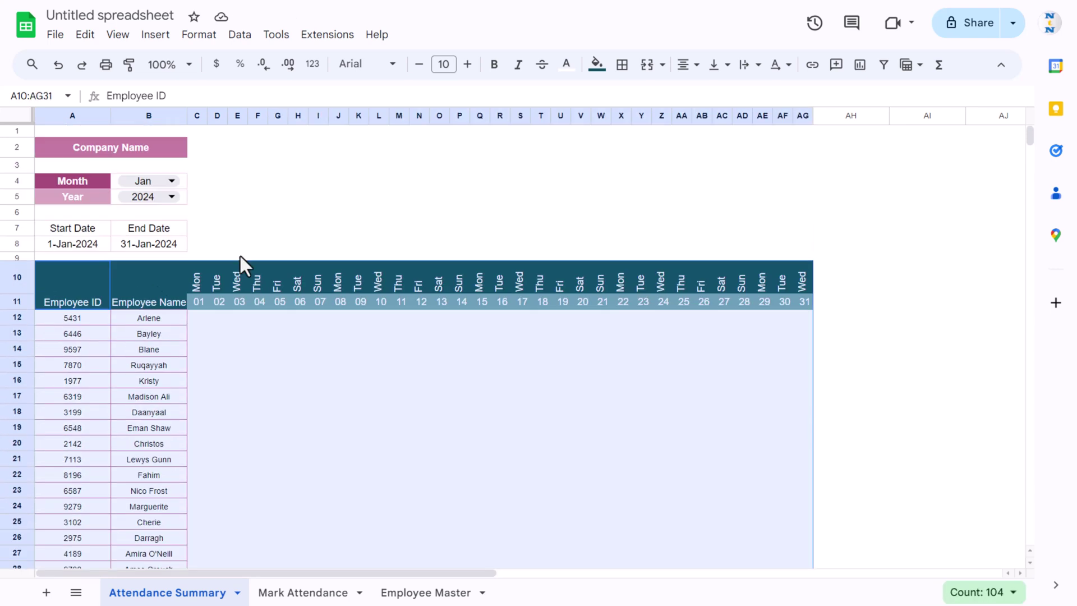
left_click(623, 64)
left_click(763, 98)
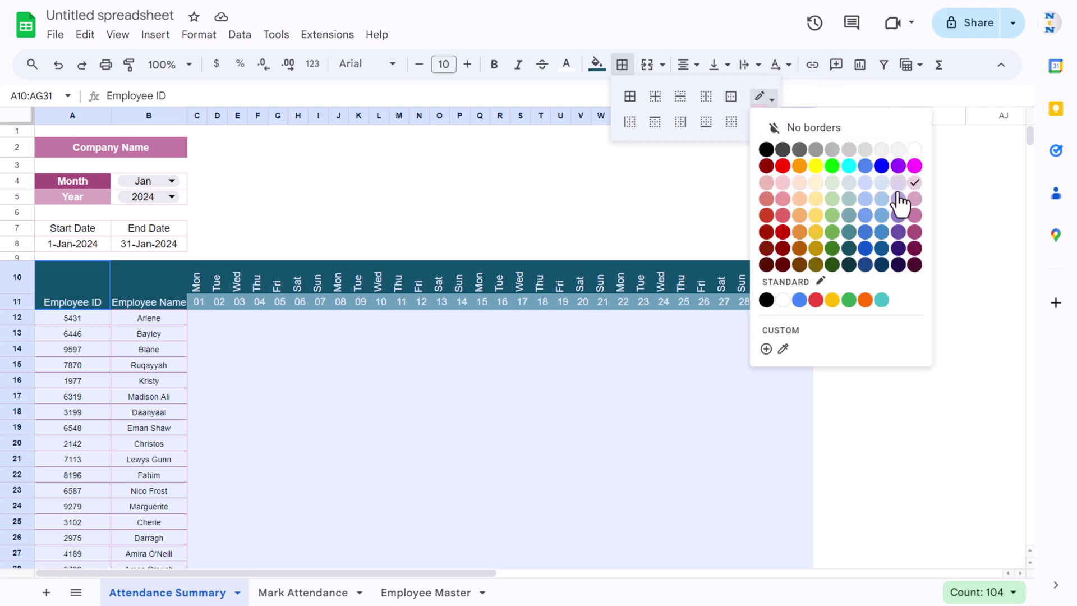
left_click(848, 184)
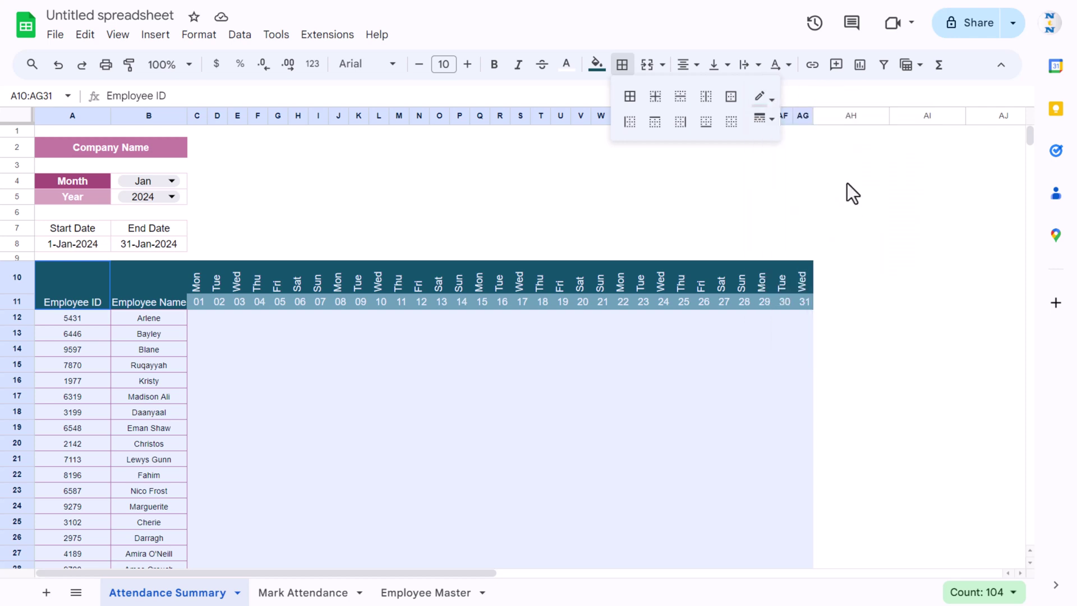
left_click(631, 98)
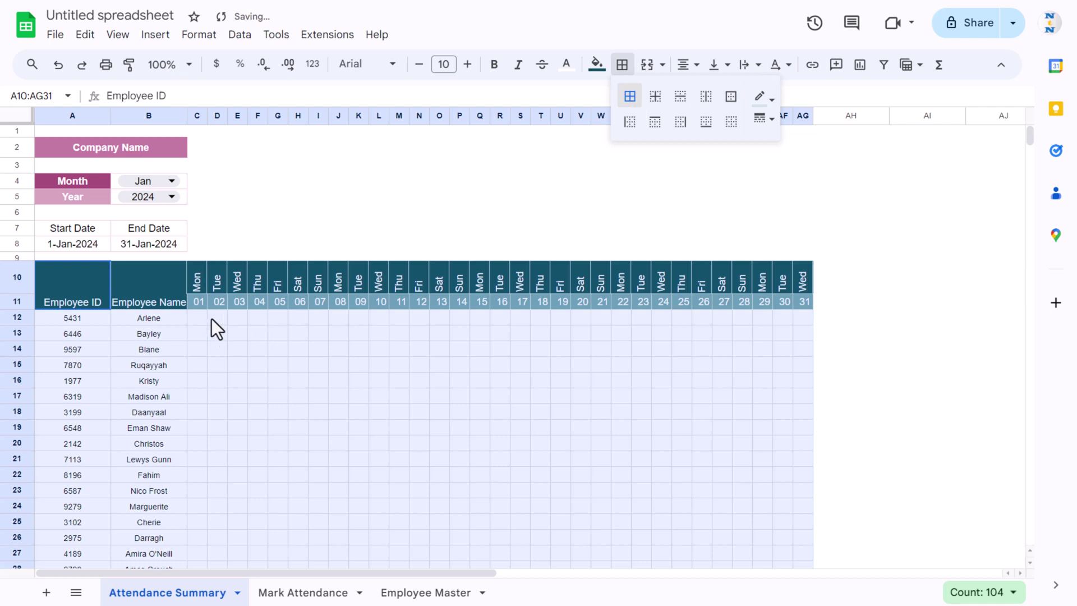
Step: Center the contents of A10:AG31 both horizontally and vertically
left_click(691, 65)
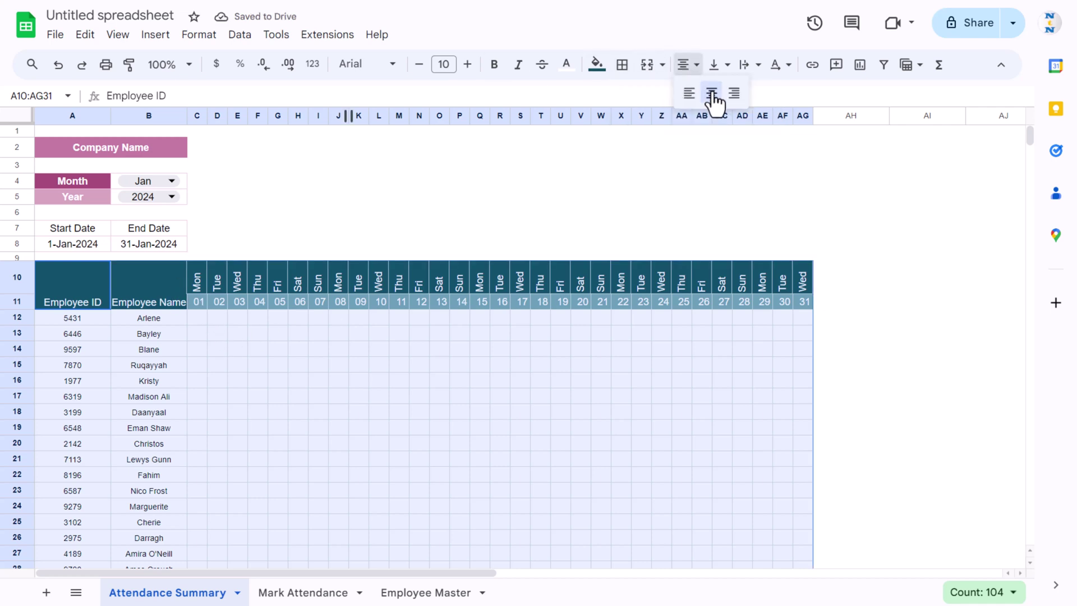
left_click(713, 91)
left_click(689, 65)
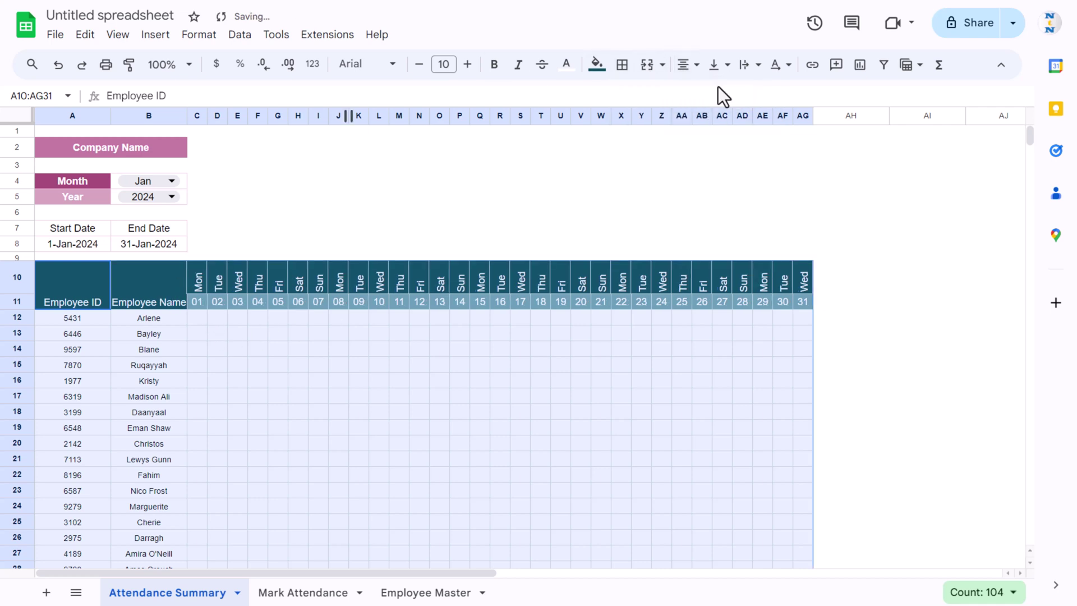
left_click(719, 65)
left_click(743, 93)
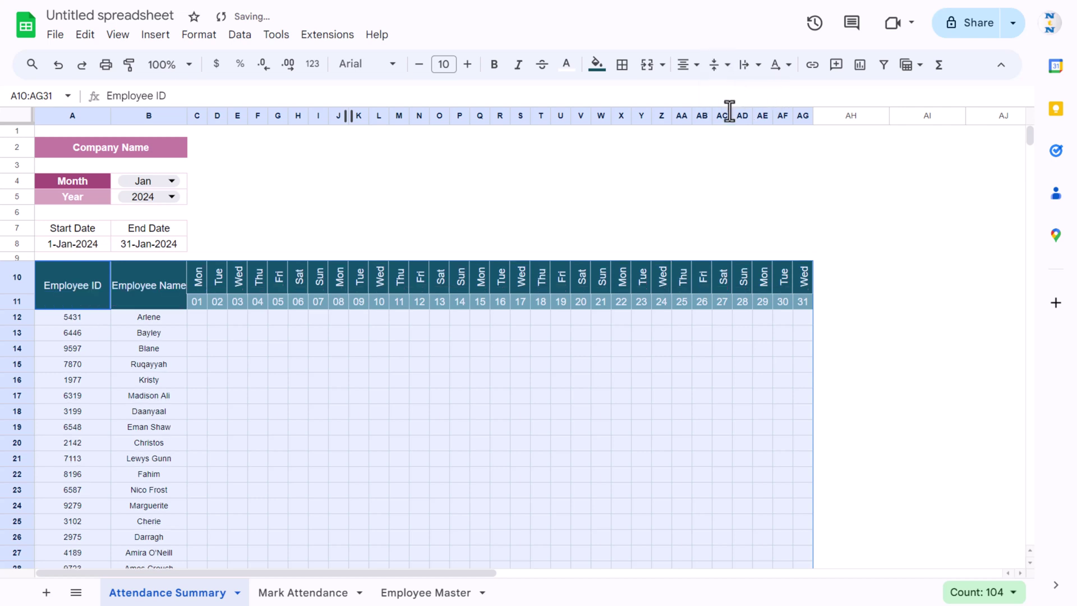
left_click(423, 322)
Step: Wrap the text of the Employee ID and Employee Name headers in A10:B11
left_click(197, 302)
key("Left")
key("Up")
key("Left")
key("Down")
key("shift+Right")
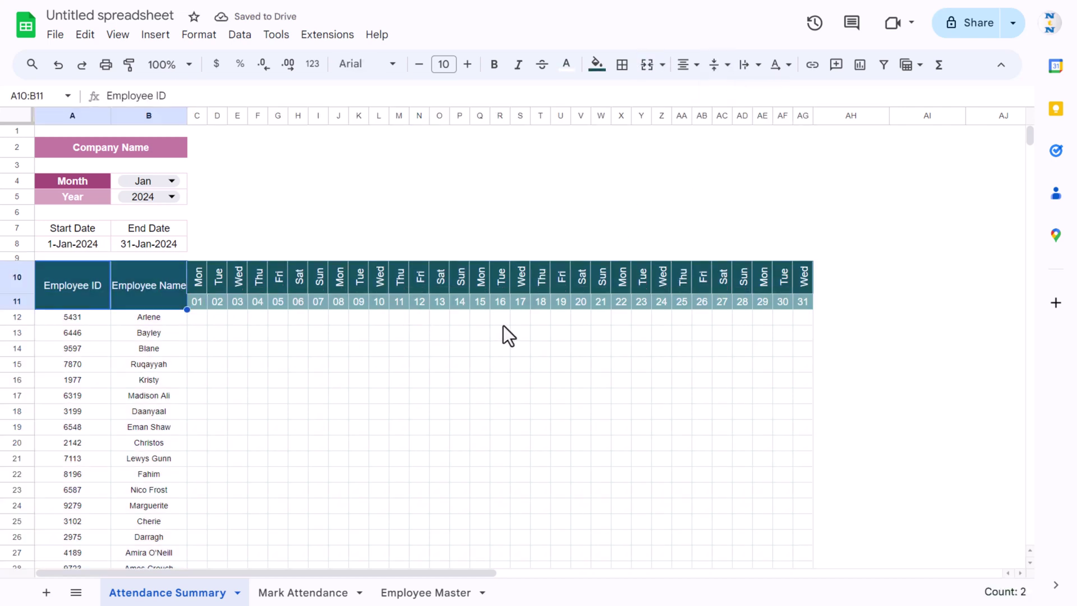
left_click(744, 66)
left_click(771, 94)
Step: Narrow column AH to a thin spacer and enter the headers P, A and L in AI10:AK10
left_click(874, 283)
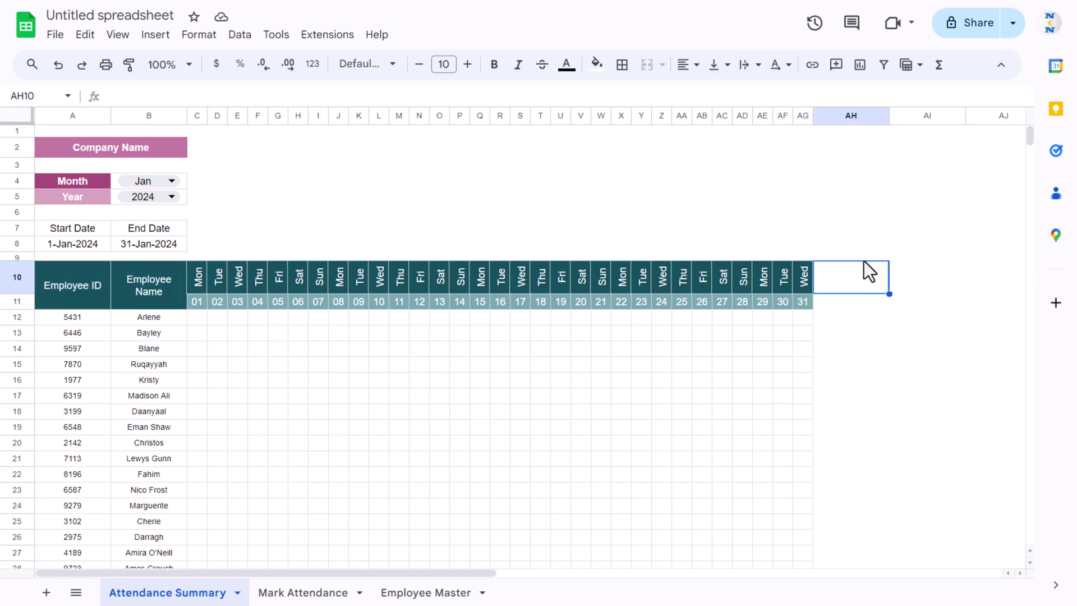
left_click_drag(890, 116, 822, 115)
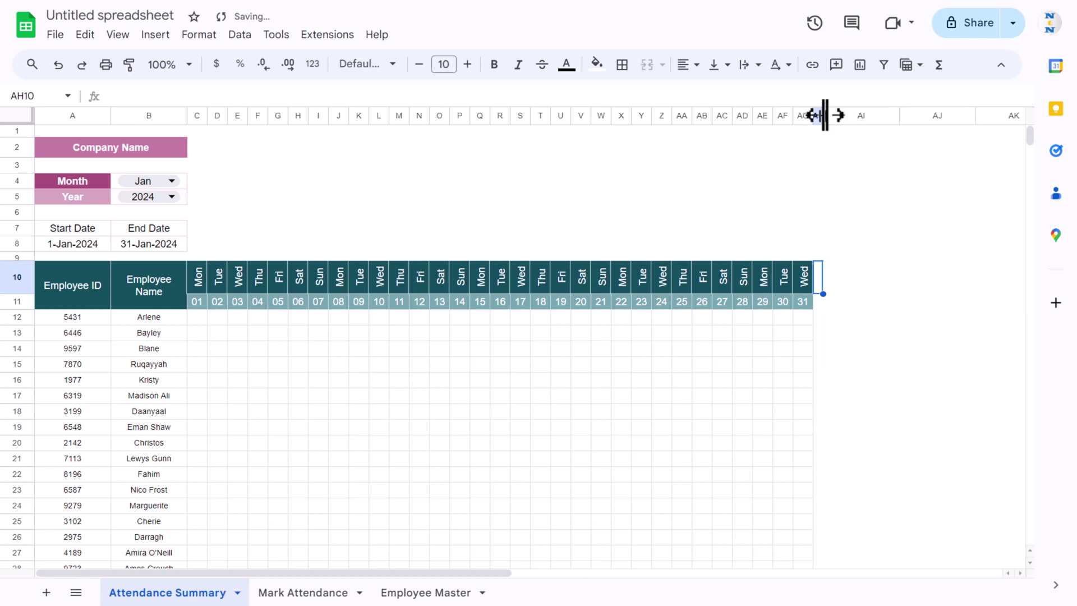
left_click(864, 280)
type("P")
key("Tab")
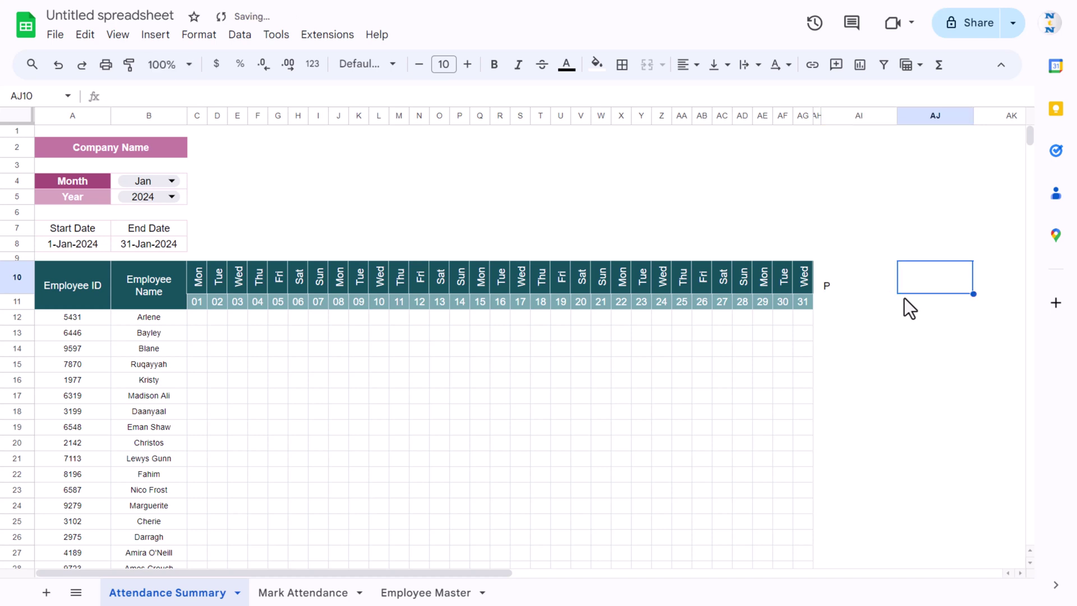
type("A")
key("Tab")
type("L")
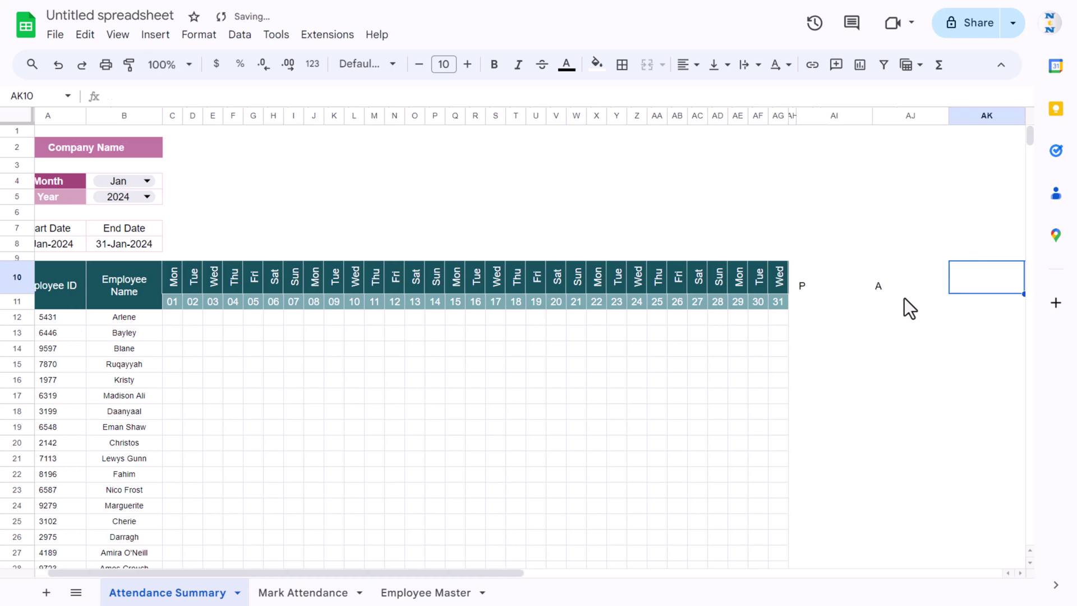
key("Return")
Step: Narrow columns AI:AK to less than half their width and center their contents horizontally and vertically
key("Up")
key("shift+Right")
key("shift+Right")
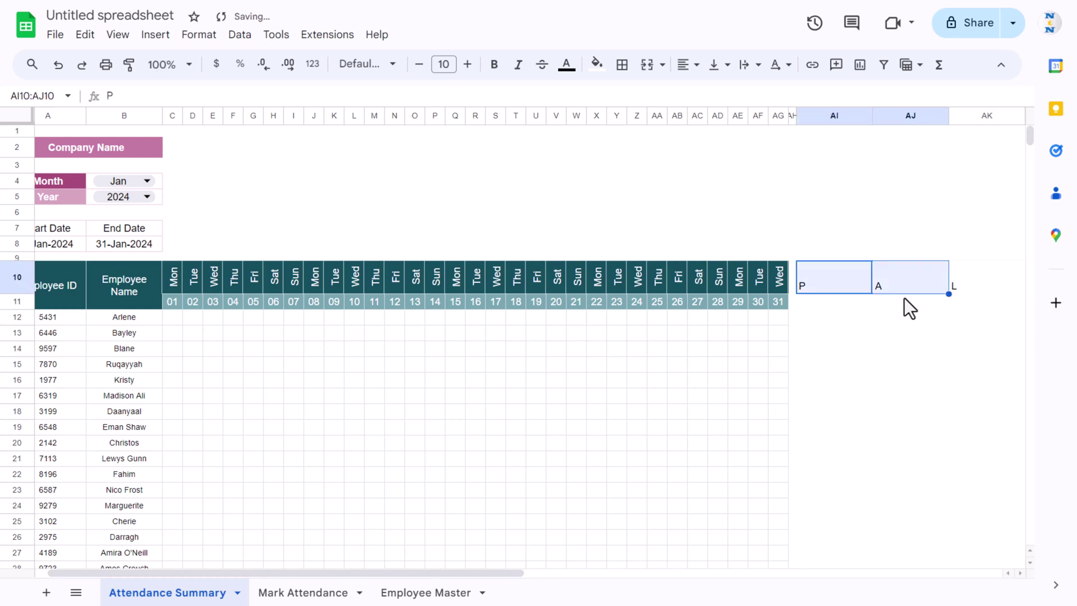
key("ctrl+space")
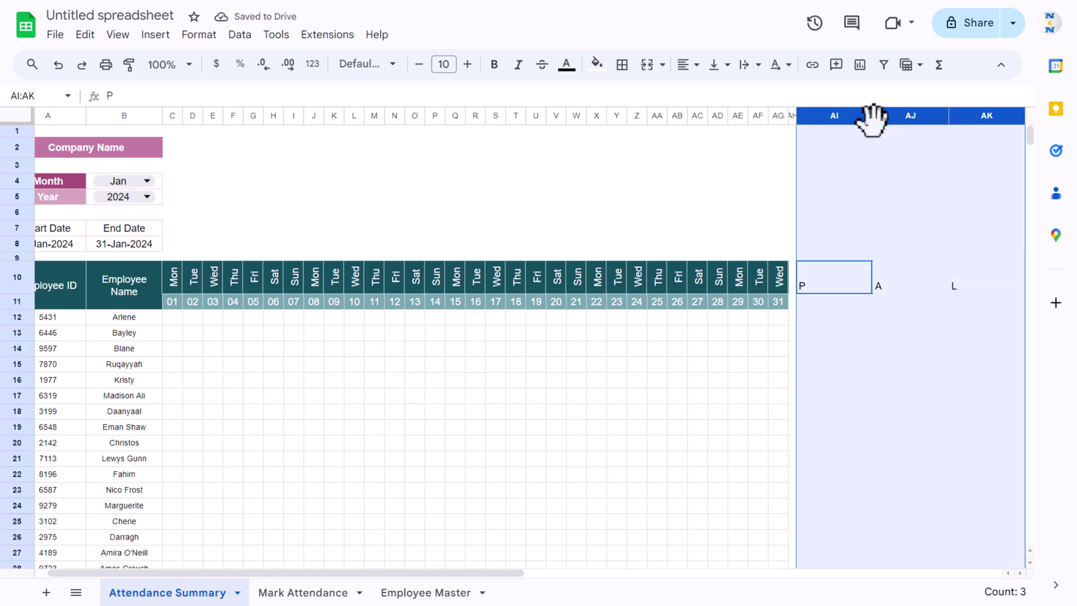
left_click_drag(872, 115, 830, 120)
left_click(688, 65)
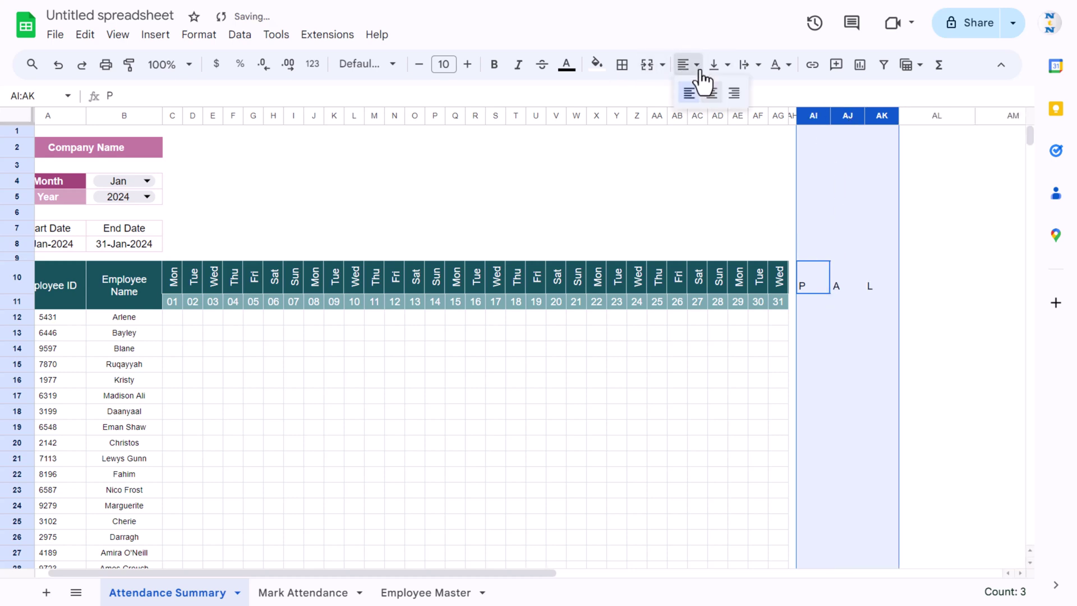
left_click(709, 91)
left_click(719, 64)
left_click(742, 93)
Step: Make the P, A and L headers in AI10:AK10 bold at font size 12
left_click_drag(812, 272, 883, 276)
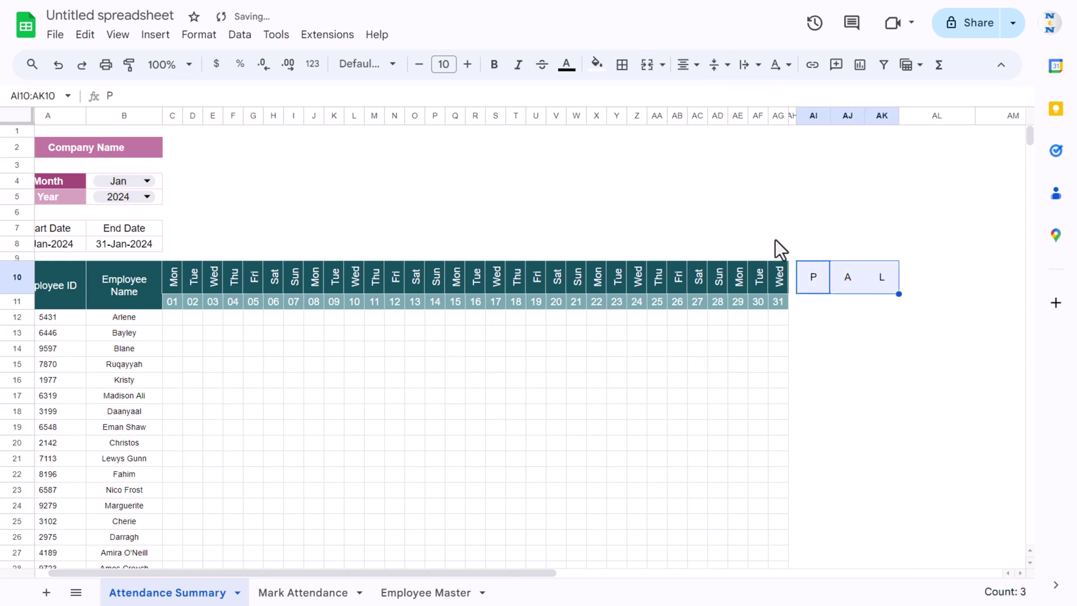
left_click(503, 70)
left_click(849, 410)
Step: Fill the P header in AI10 with green, the A header in AJ10 with dark red and the L header in AK10 with blue
left_click(814, 279)
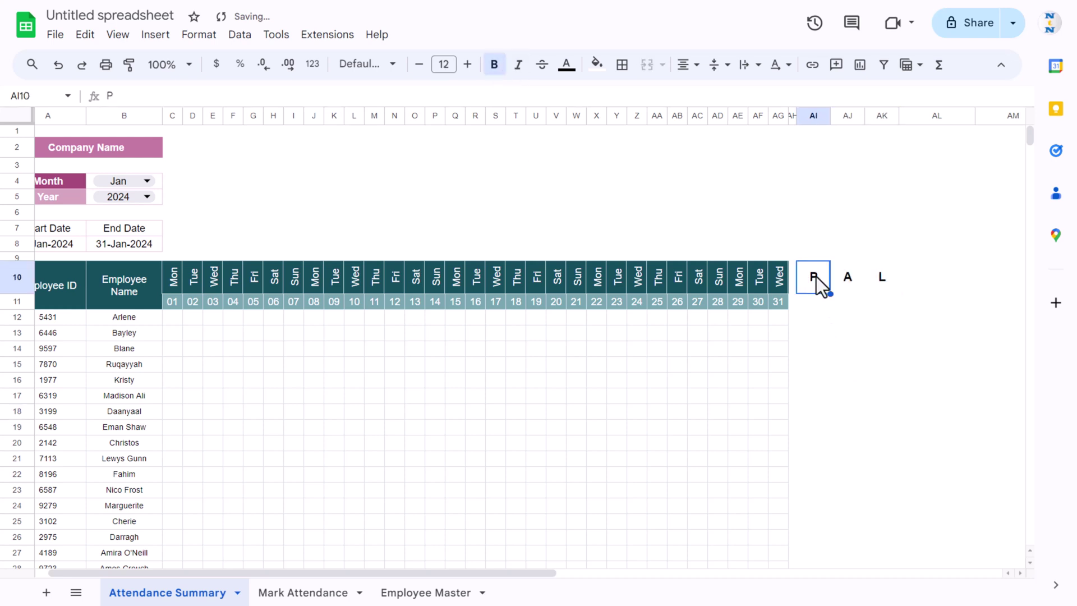
left_click(597, 64)
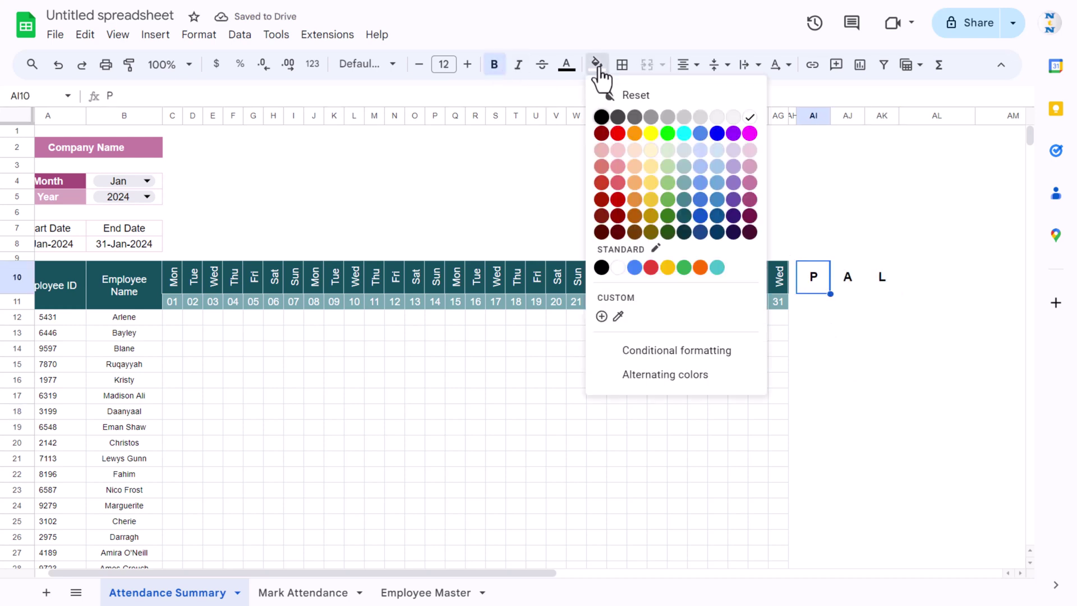
left_click(667, 199)
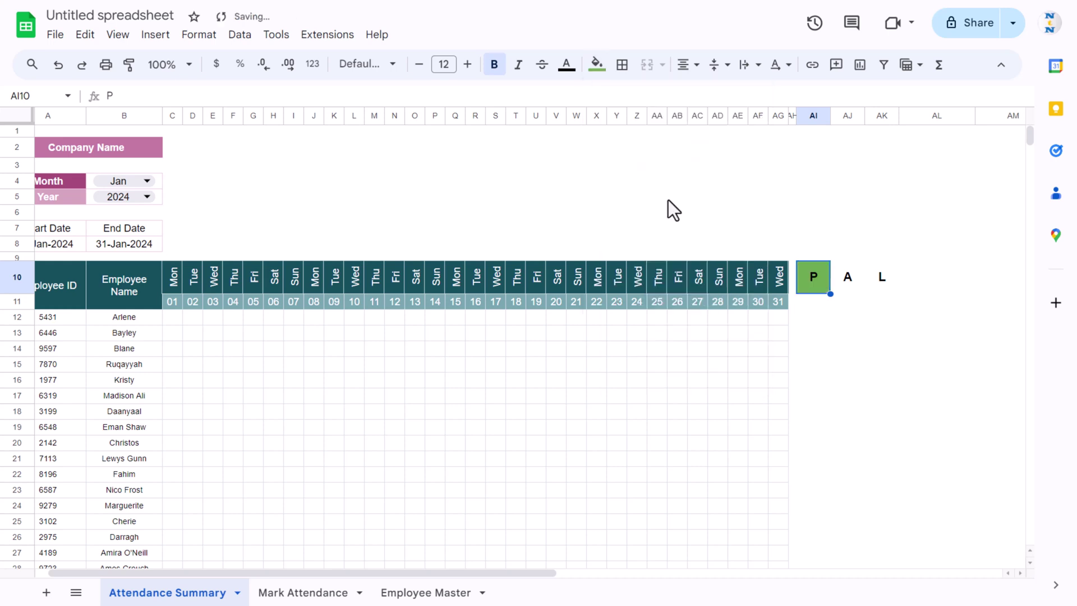
left_click(846, 279)
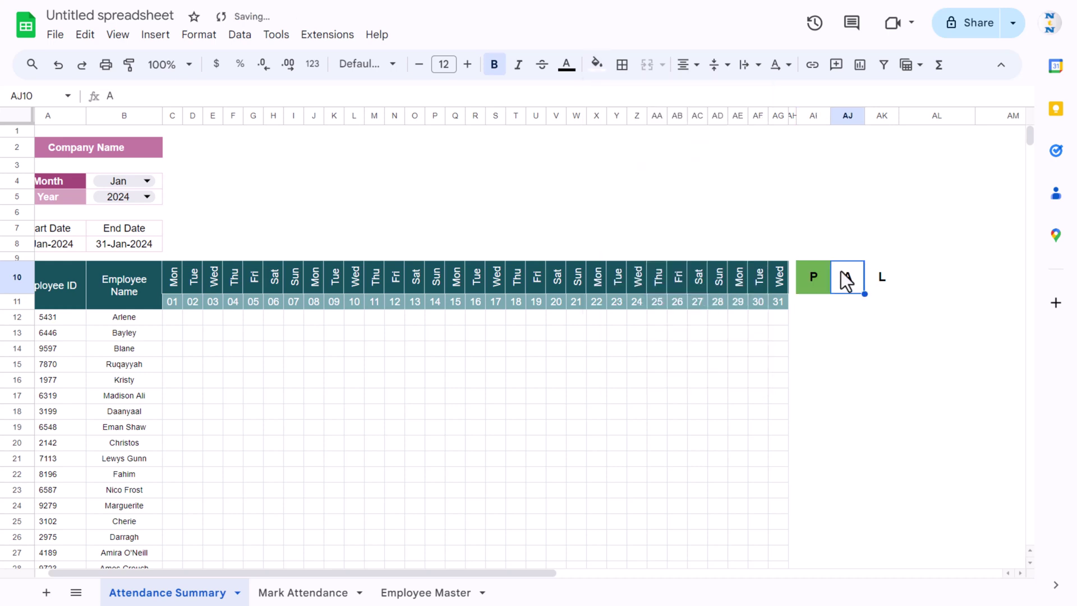
left_click(597, 64)
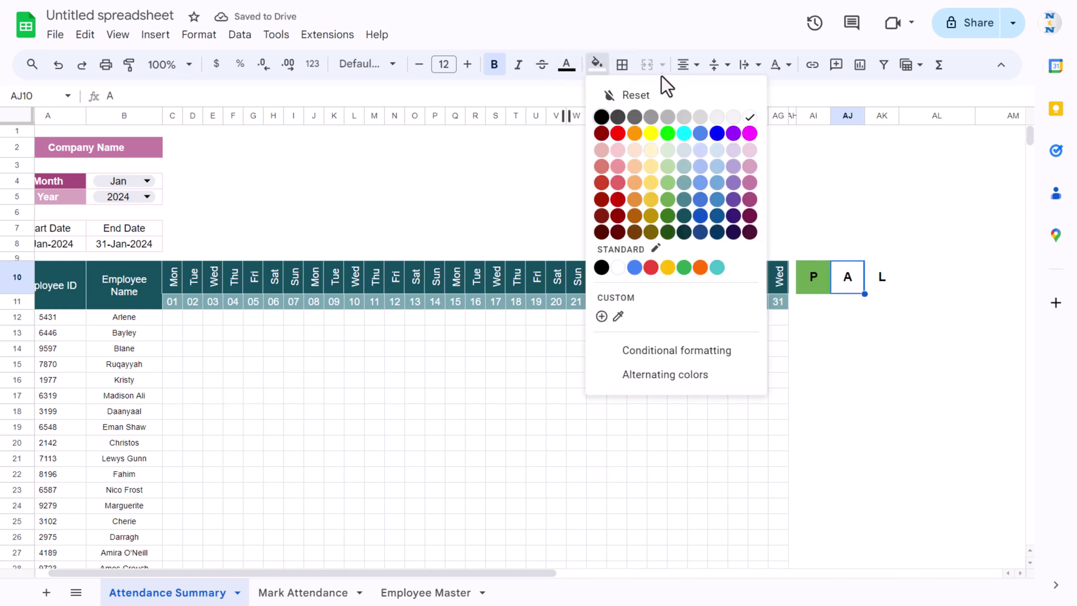
left_click(601, 215)
left_click(882, 283)
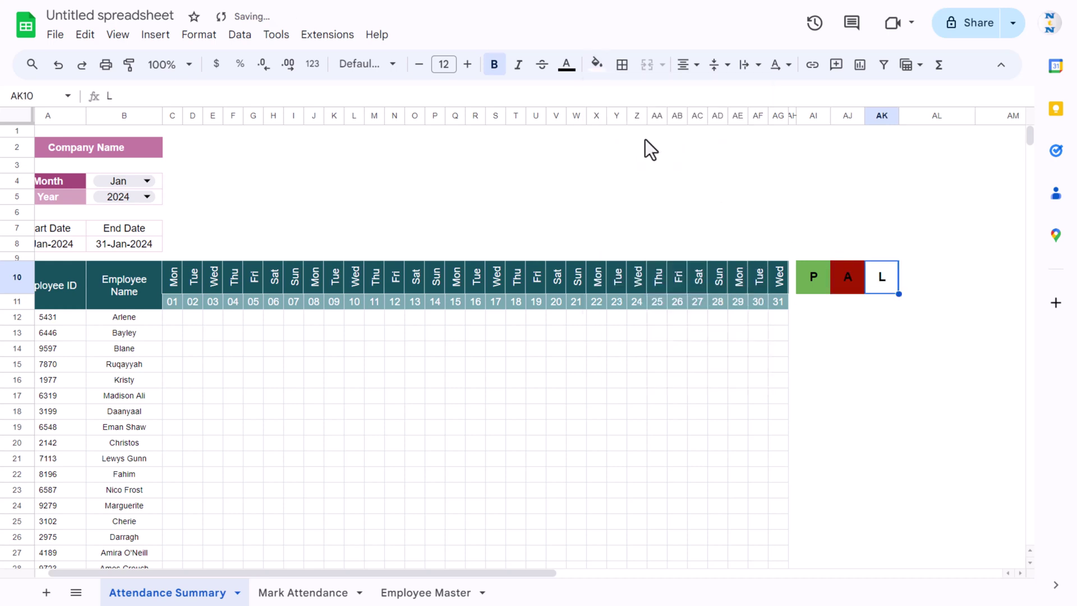
left_click(597, 64)
left_click(701, 199)
left_click(864, 318)
Step: Set the text color of the P, A and L headers in AI10:AK10 to white
left_click_drag(816, 281, 883, 278)
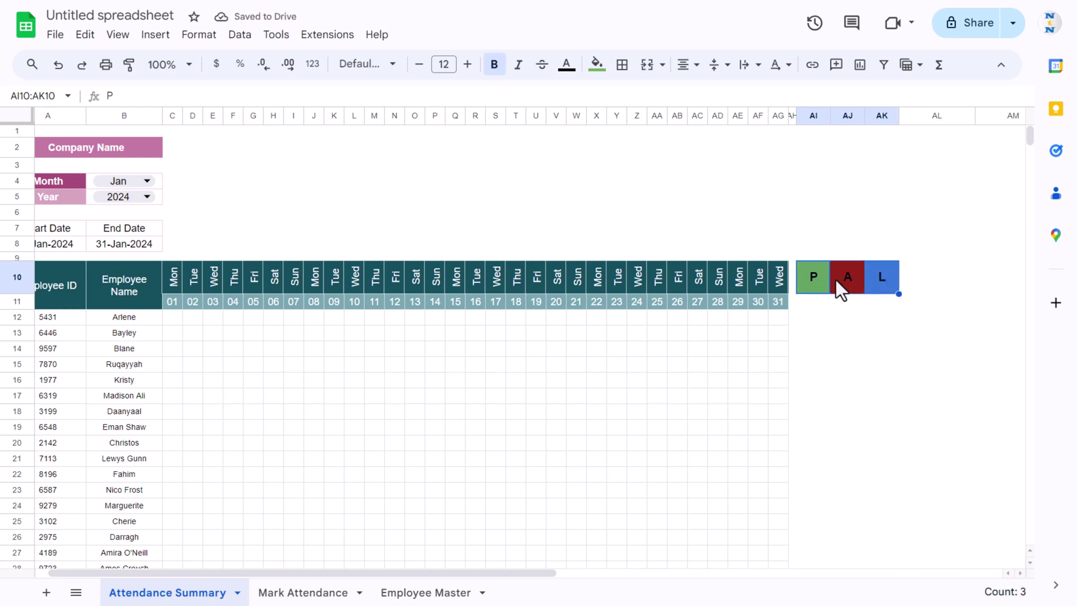
left_click(567, 64)
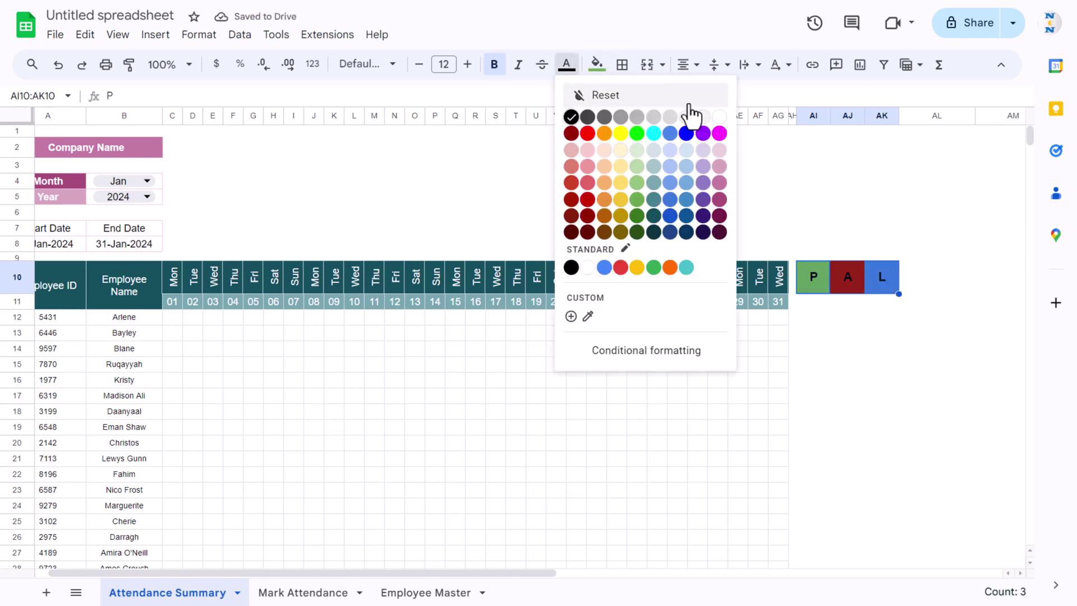
left_click(720, 117)
left_click(863, 317)
Step: Fill AI11 with light green, AJ11 with a lighter red and AK11 with light blue beneath the P, A and L headers
left_click(813, 302)
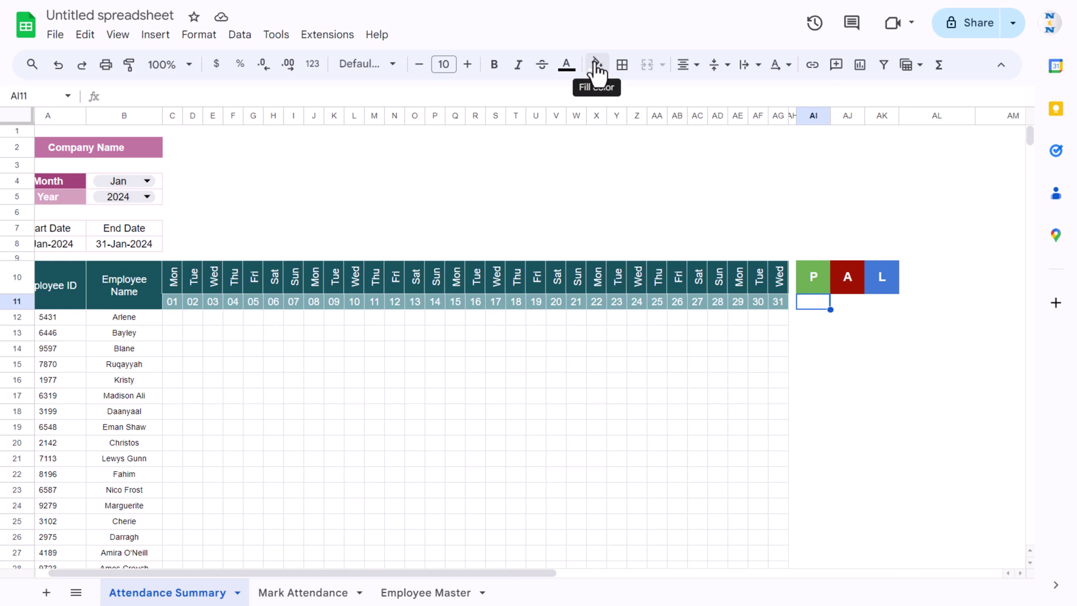
left_click(596, 65)
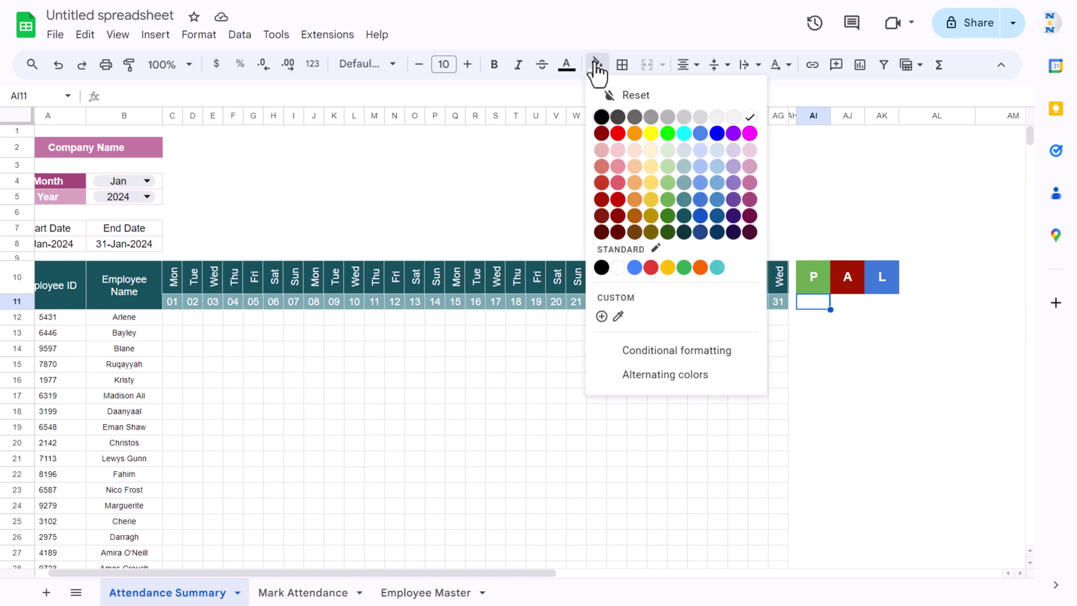
left_click(668, 183)
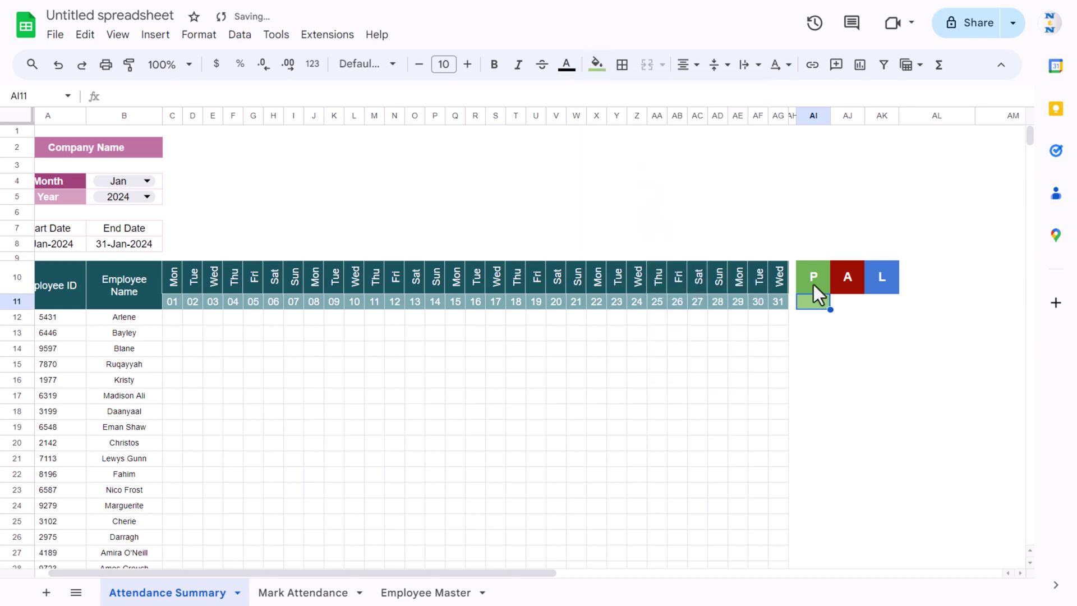
left_click(847, 302)
left_click(595, 65)
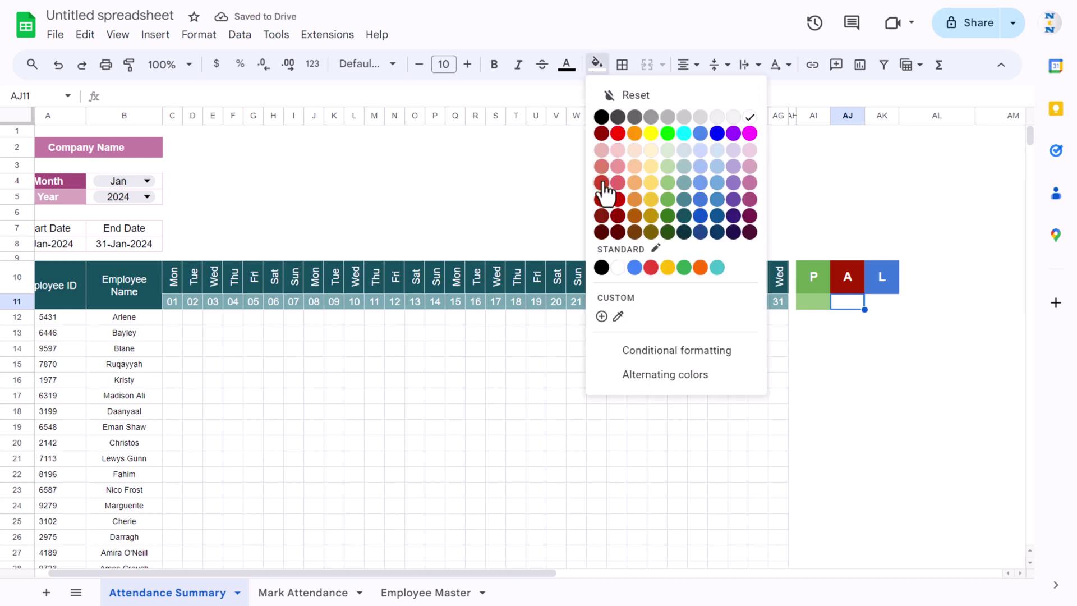
left_click(602, 182)
left_click(884, 303)
left_click(596, 64)
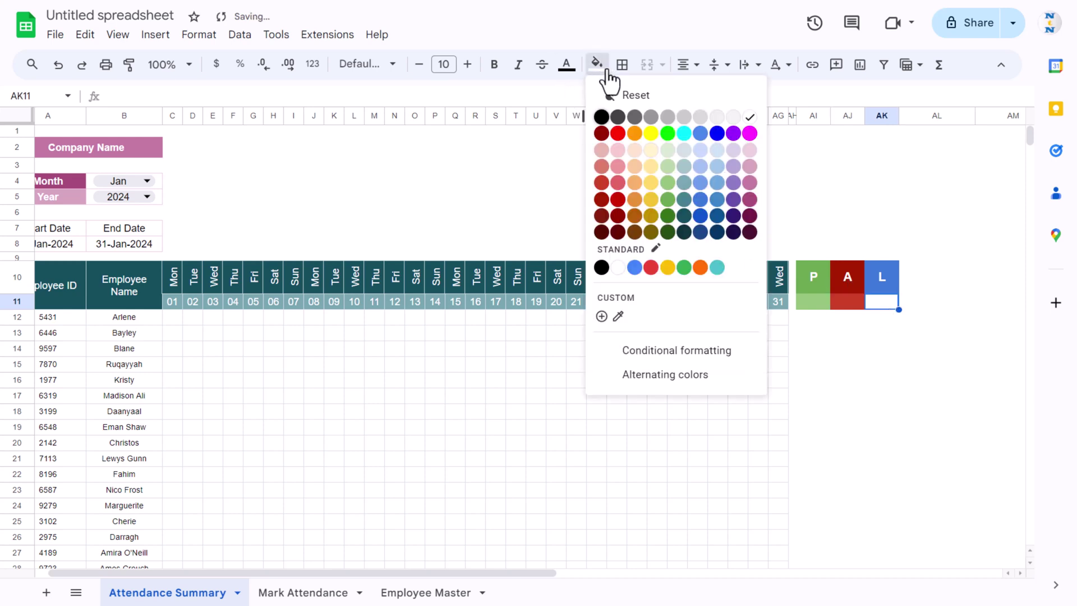
left_click(700, 182)
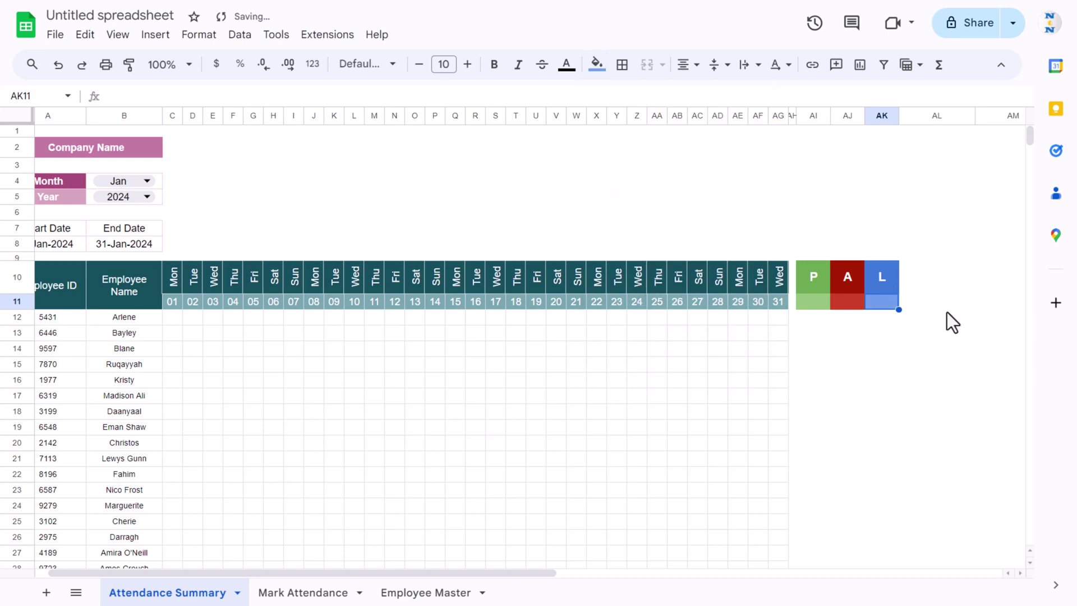
left_click(942, 303)
Step: Apply light gray borders to all cells of AI12:AK31 under the P, A and L headers
left_click(822, 303)
scroll(854, 346, "down", 2)
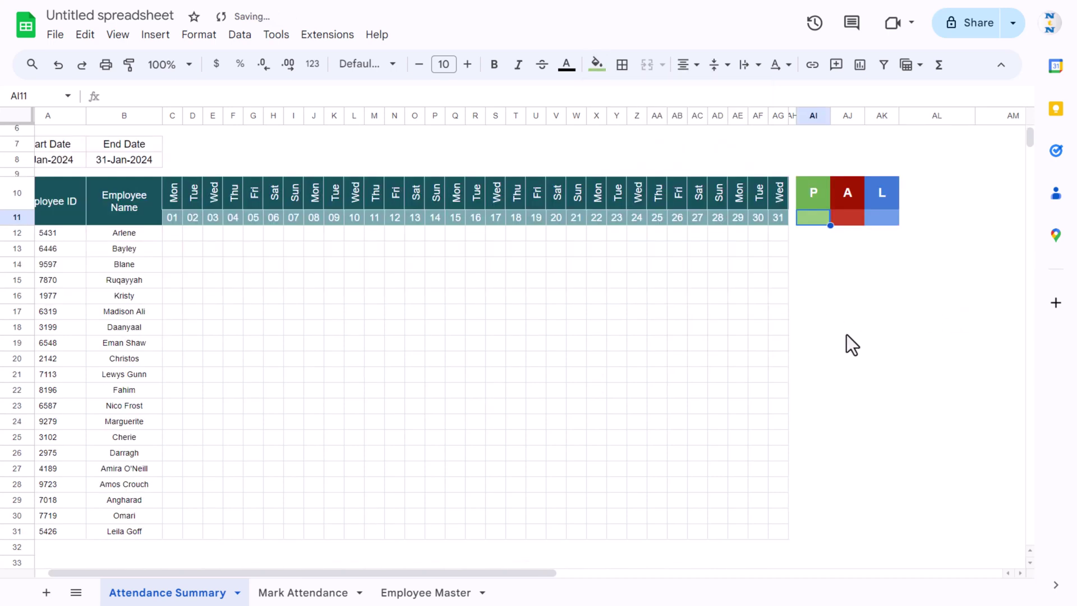
left_click_drag(807, 236, 885, 550)
scroll(873, 348, "down", 3)
left_click_drag(878, 278, 879, 282)
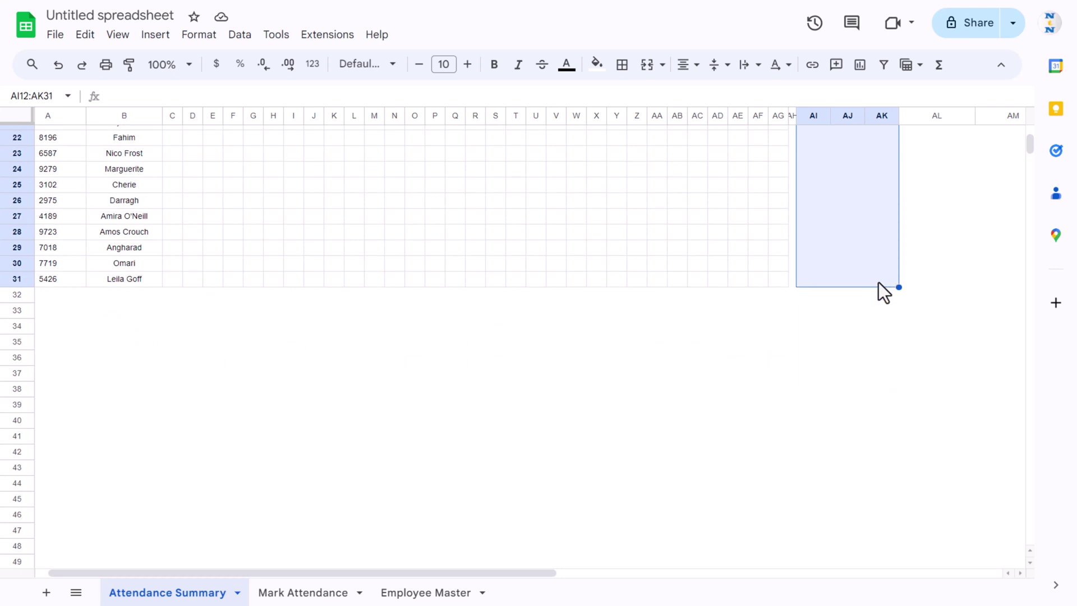
scroll(878, 282, "up", 7)
left_click(623, 65)
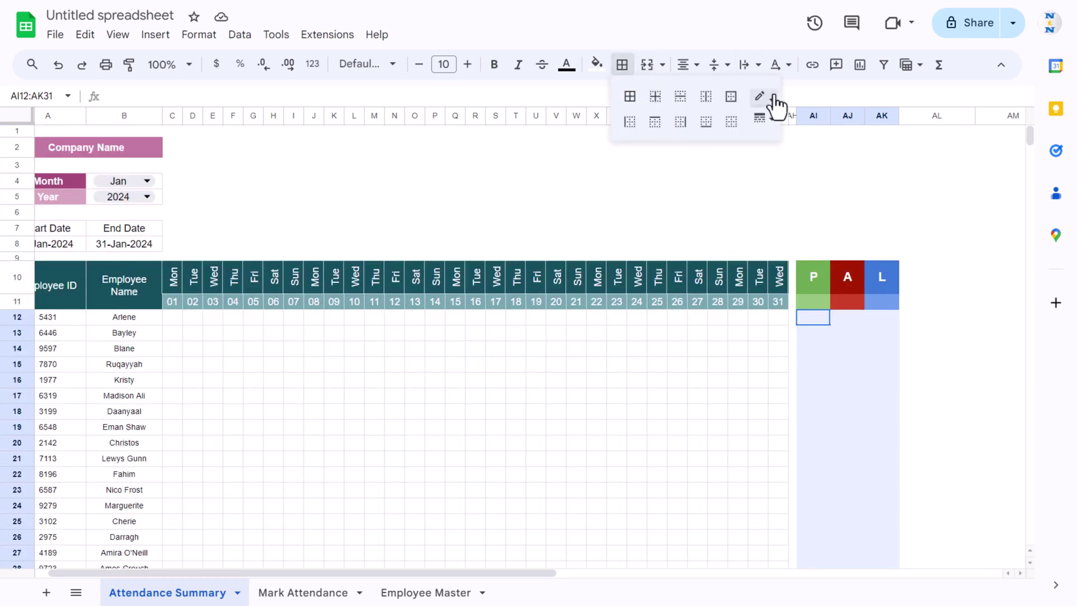
left_click(766, 99)
left_click(884, 151)
left_click(631, 98)
left_click(836, 369)
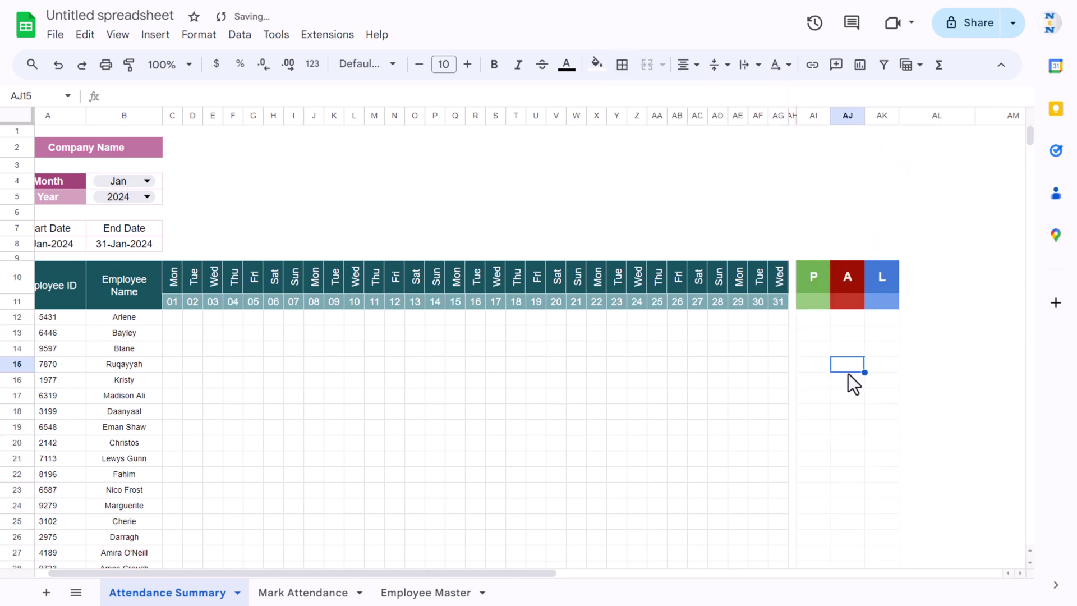
Step: Merge D2:AK8 into one banner cell above the date headers and fill it with dark green
left_click(188, 319)
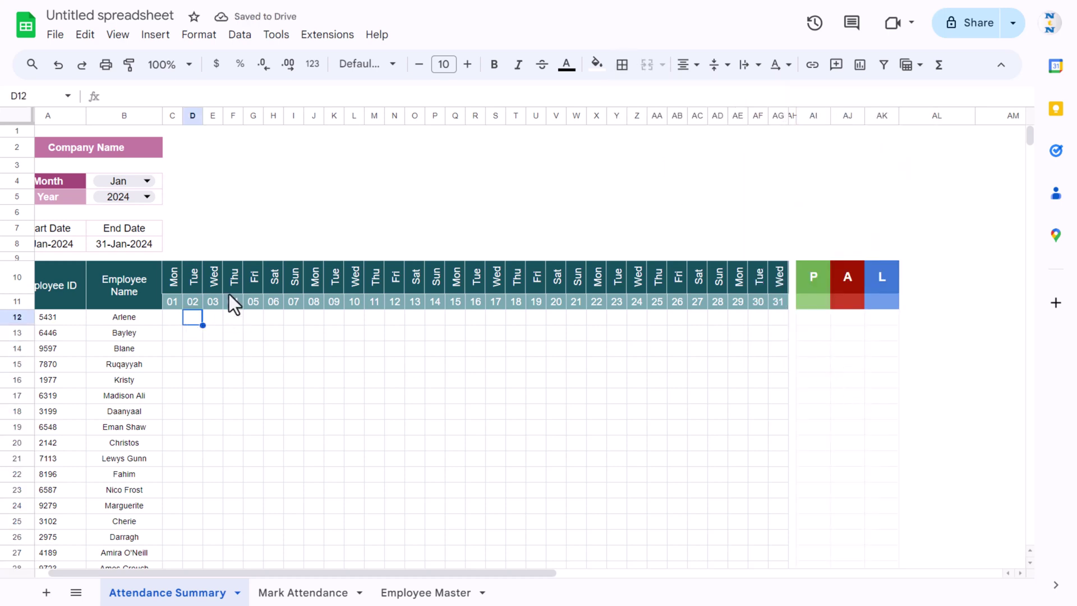
left_click_drag(188, 180, 882, 240)
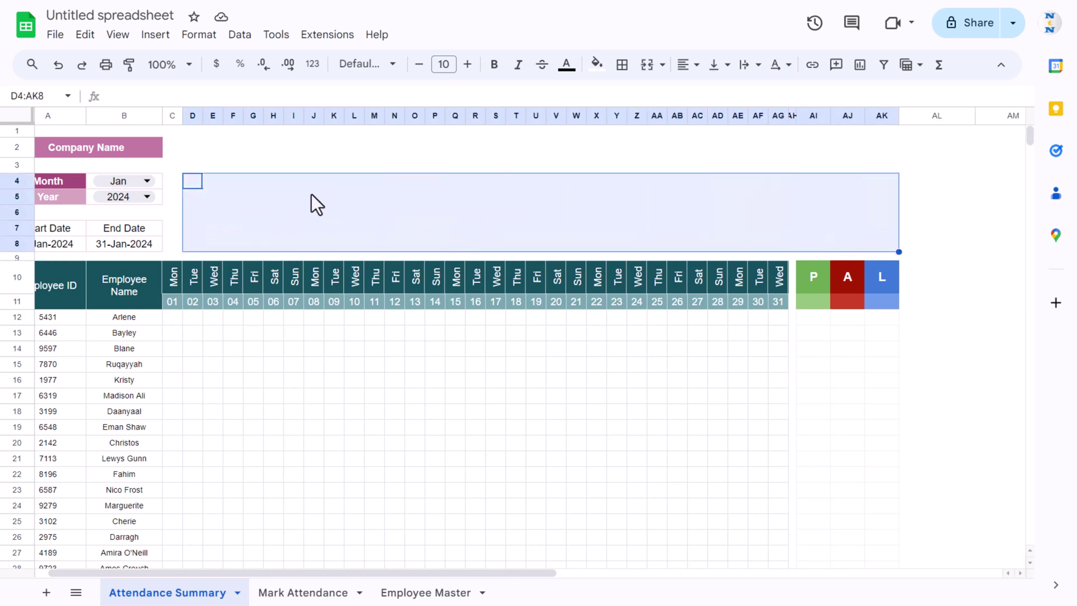
left_click_drag(189, 153, 869, 243)
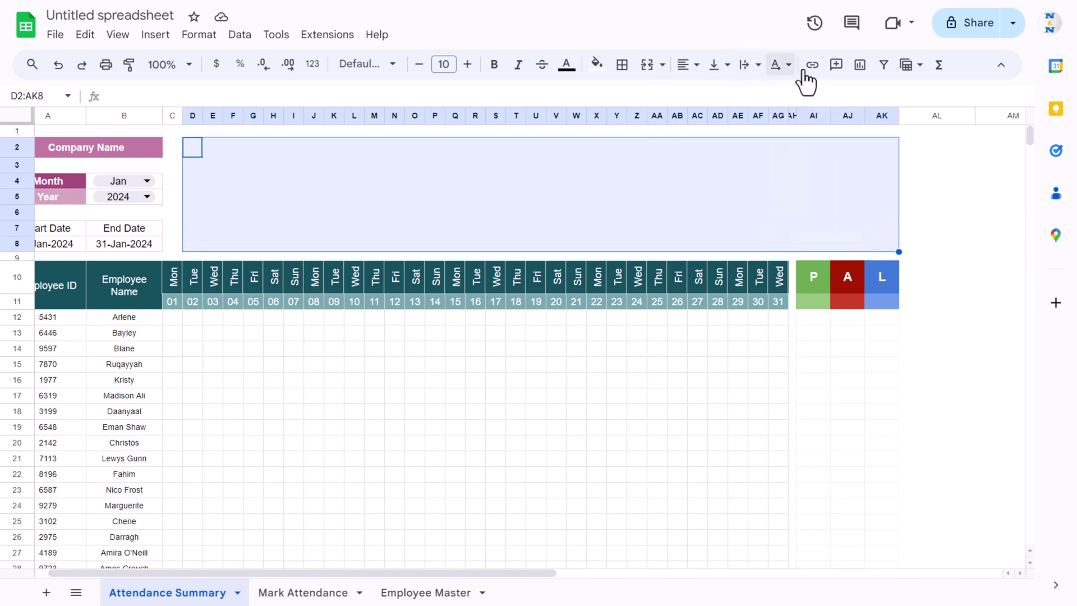
left_click(647, 66)
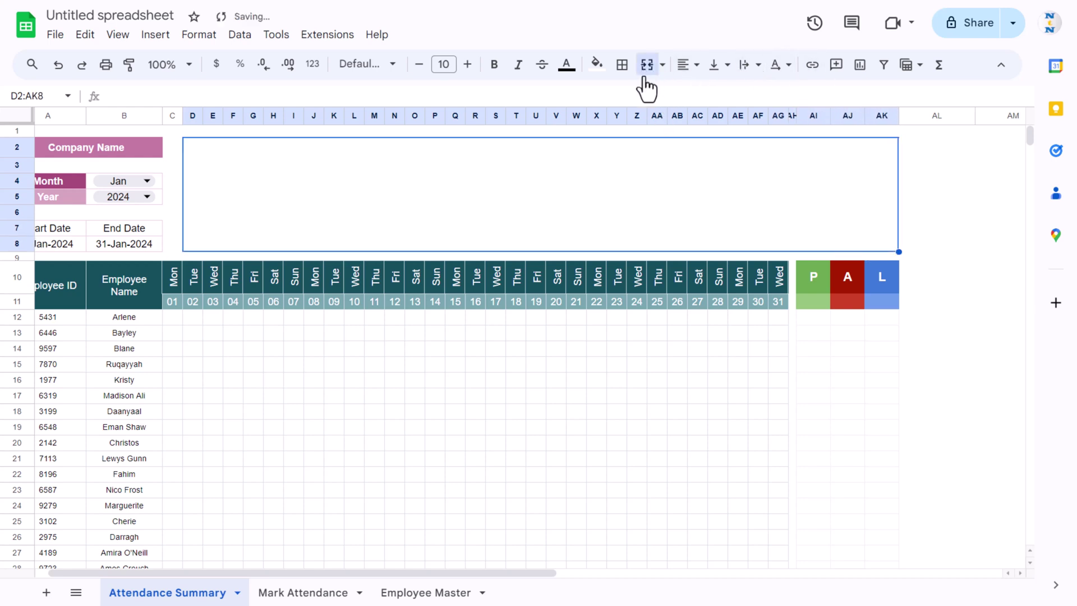
left_click(597, 64)
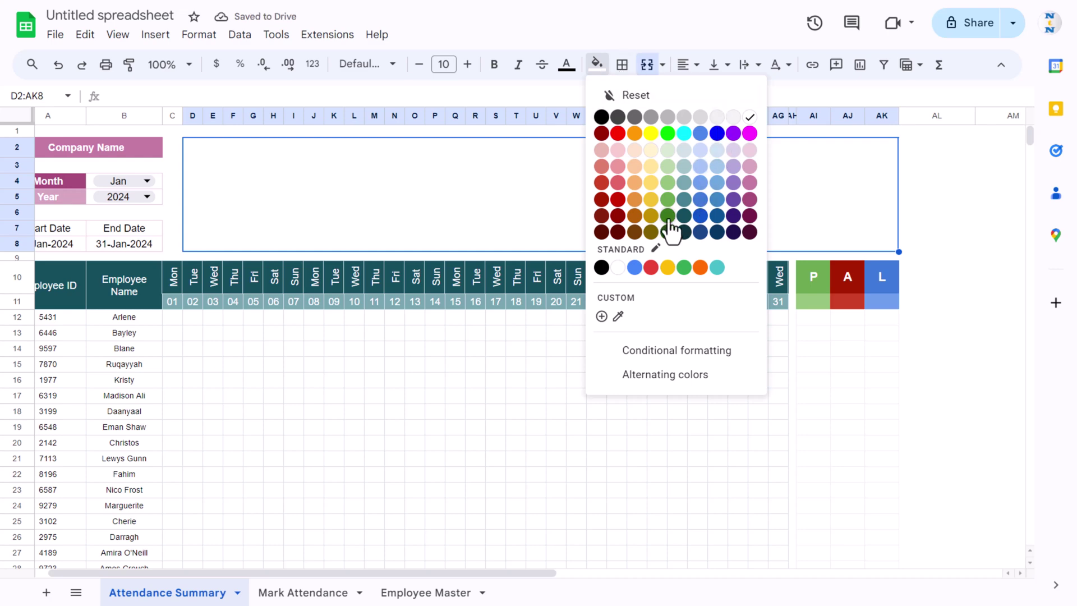
left_click(667, 218)
Step: Set the merged banner cell's font to Arial Rounded at size 30
left_click(383, 65)
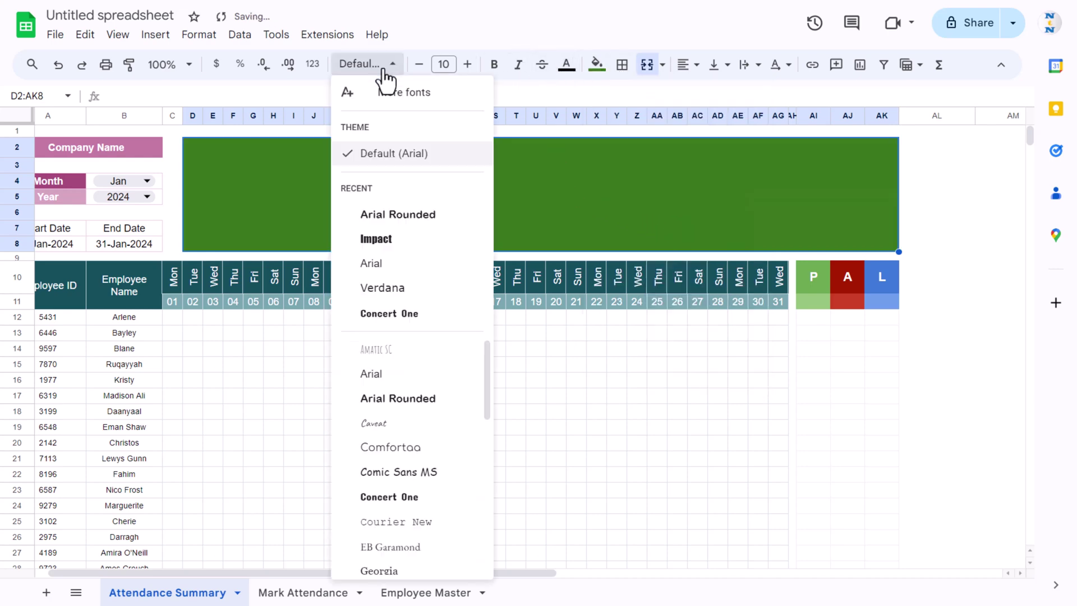
left_click(467, 65)
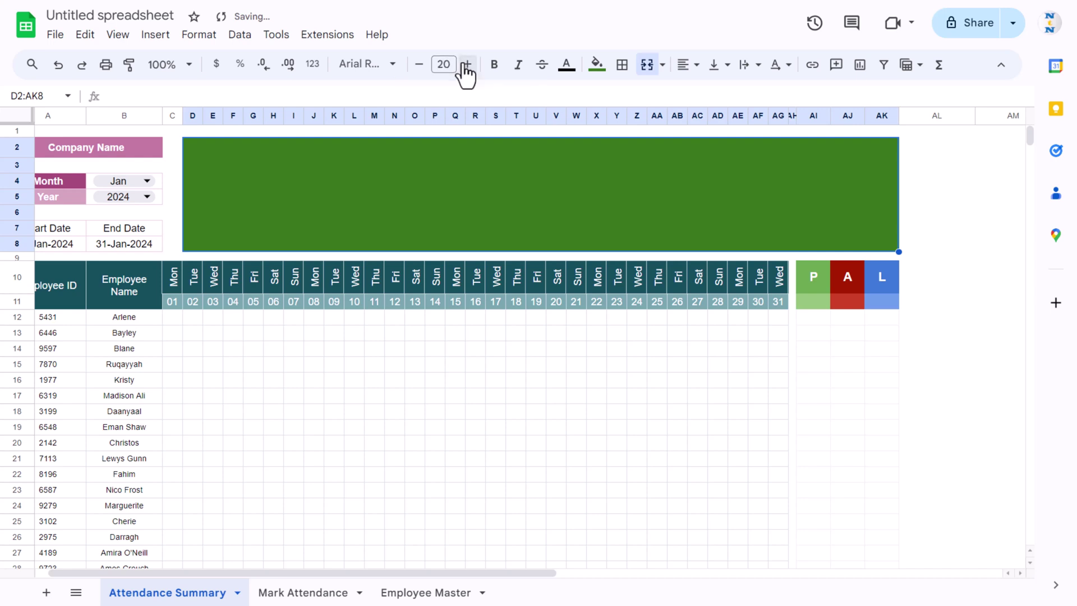
left_click(452, 63)
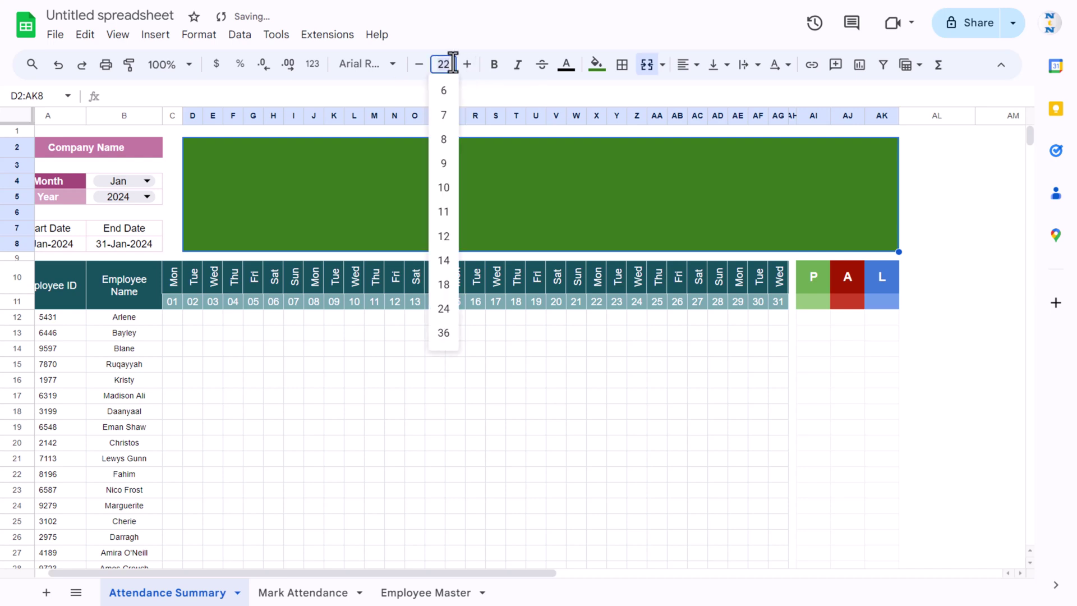
type("30")
key("Return")
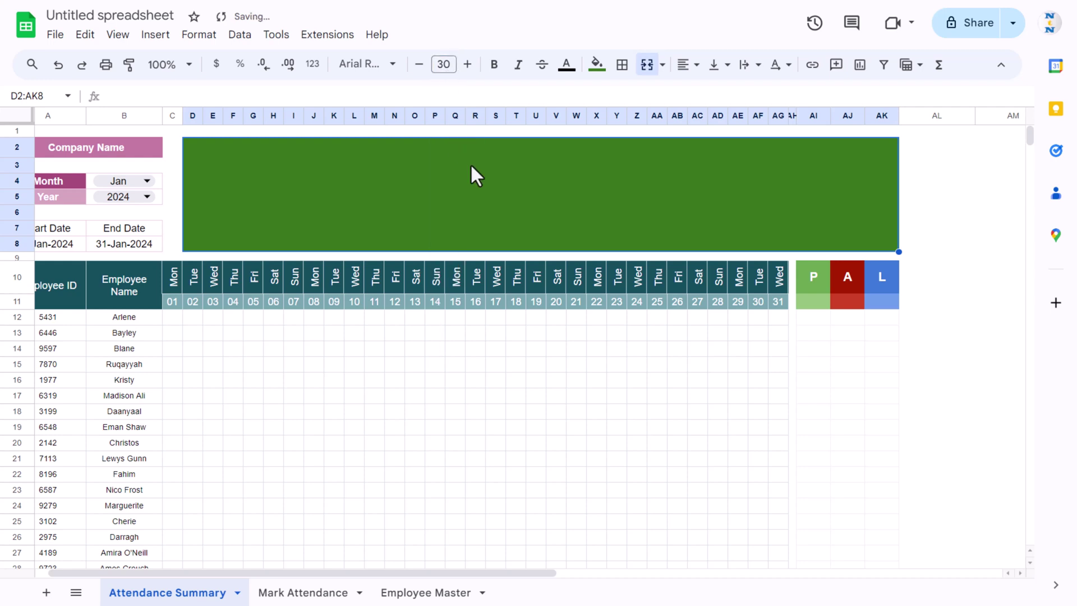
Step: Enter the title "Attendance Template in Google Sheets" in the merged banner and color its text white
type("Attendance ")
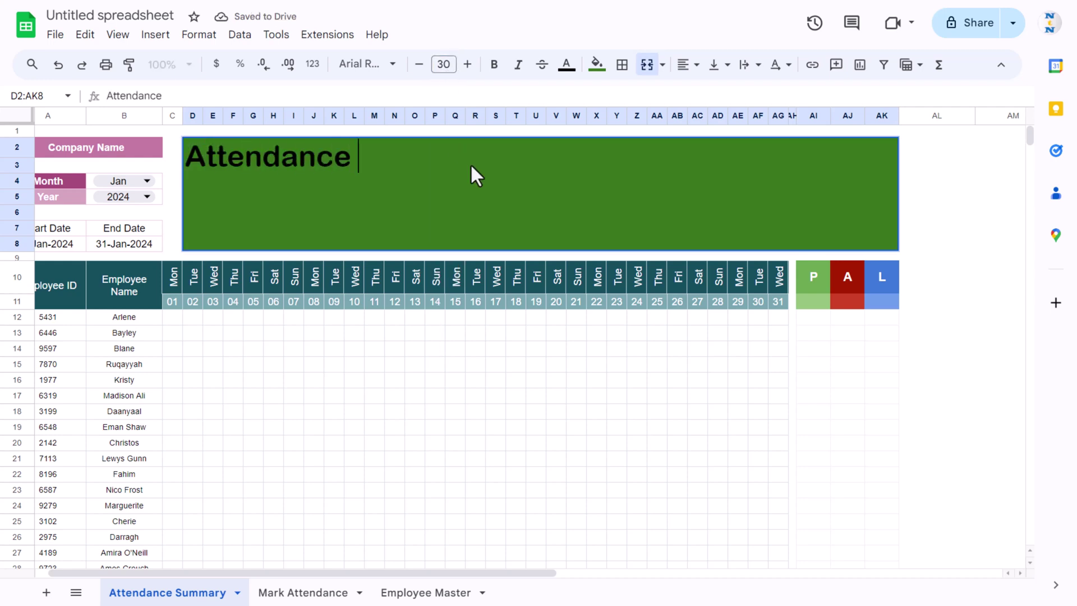
type("Template in Google ")
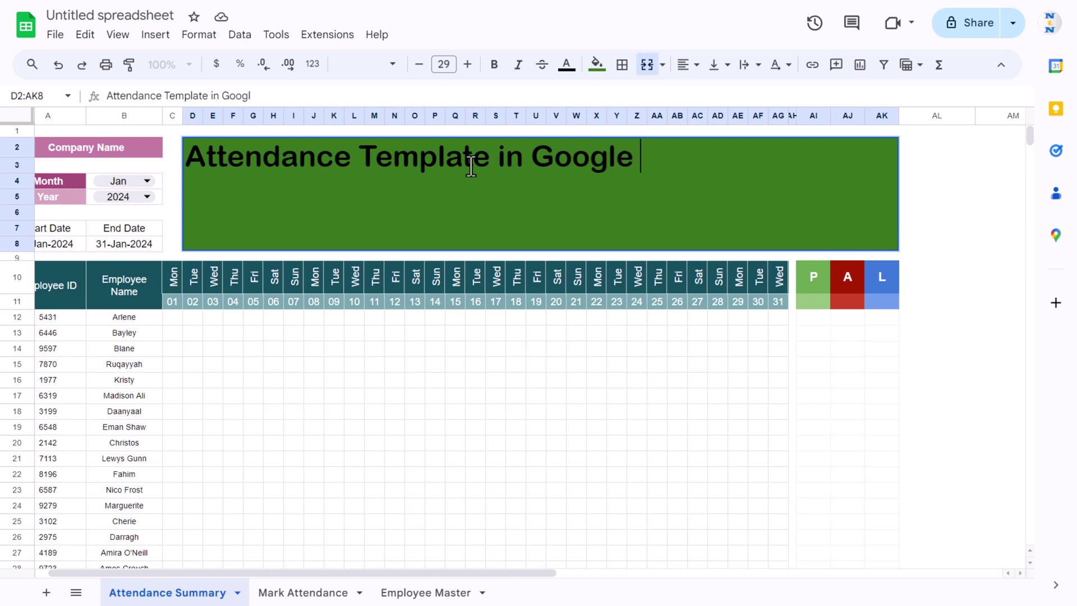
type("Sheets")
key("Return")
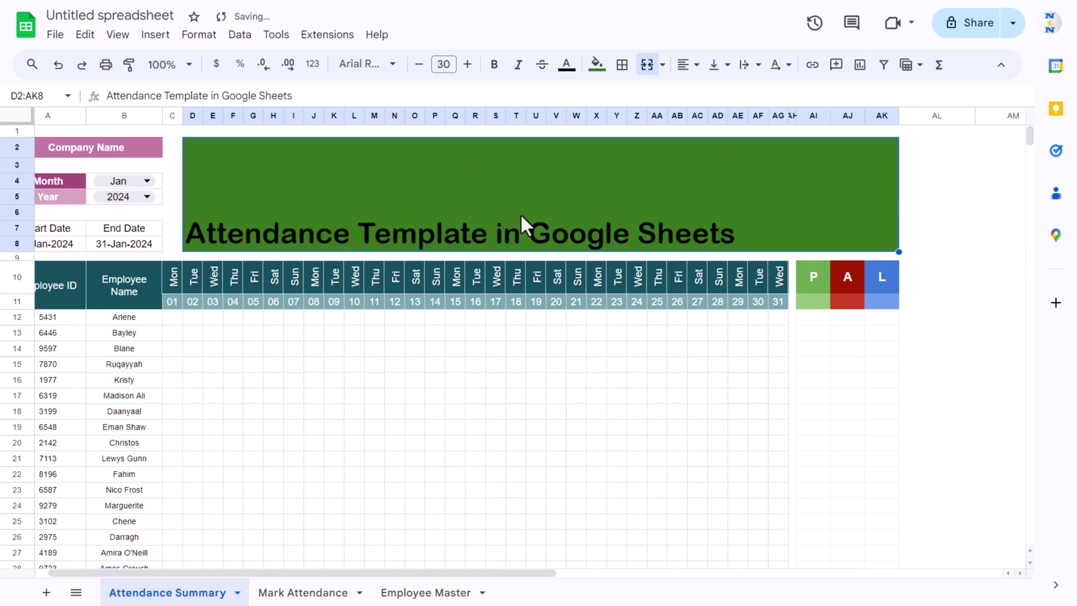
left_click(566, 64)
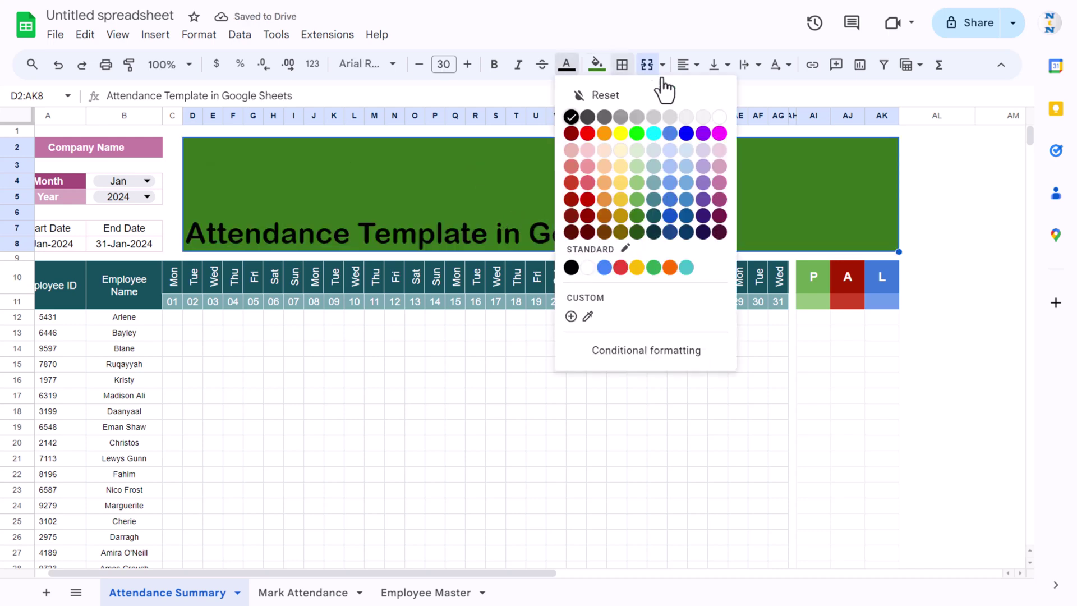
left_click(720, 117)
Step: Turn on text wrapping for the banner title and center it horizontally and vertically
left_click(750, 65)
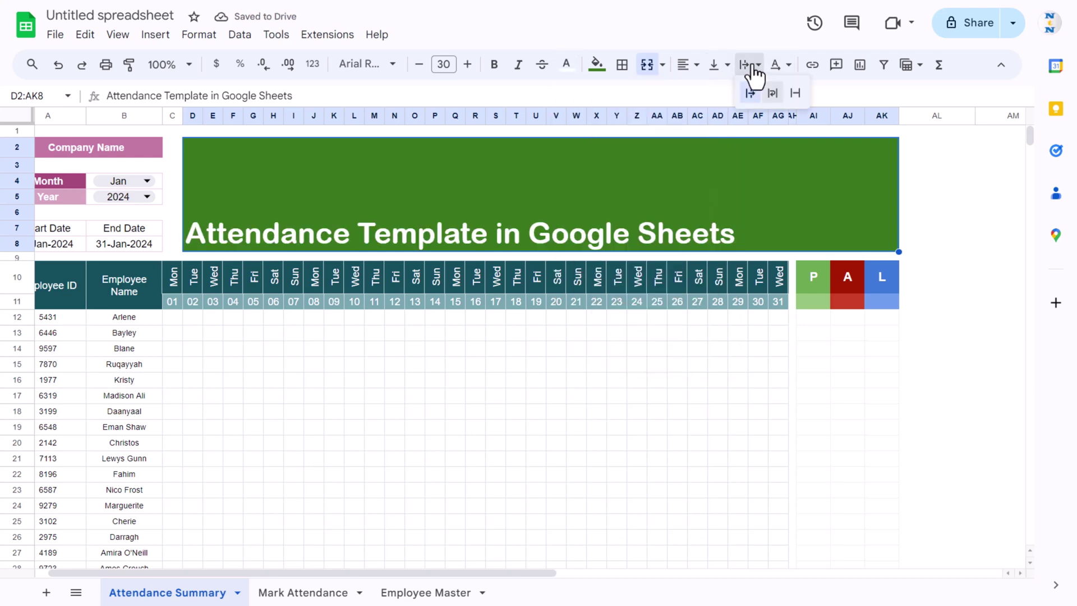
left_click(773, 94)
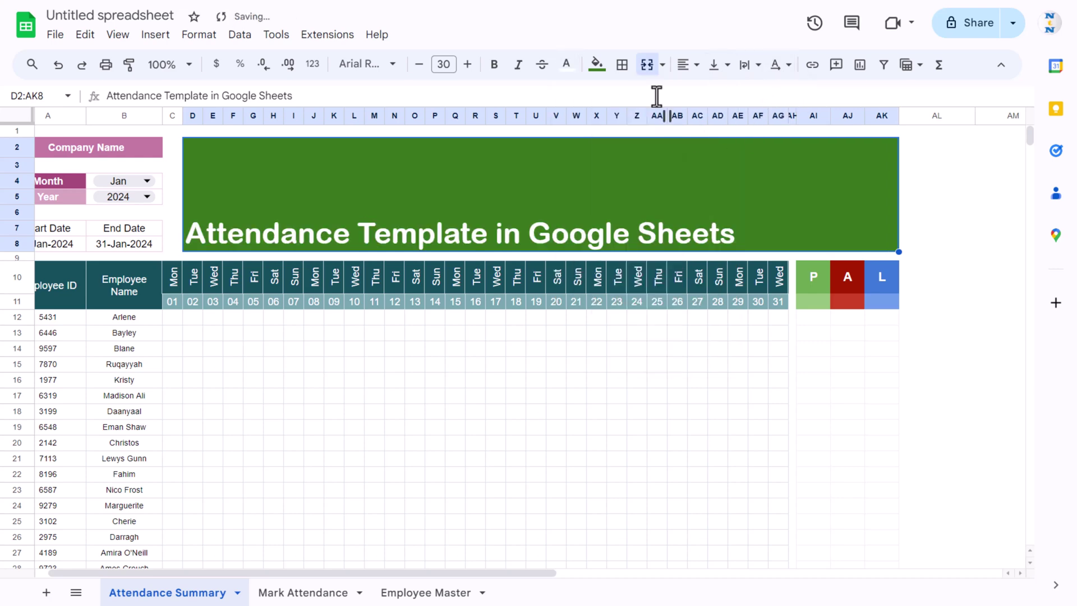
left_click(686, 65)
left_click(711, 93)
left_click(717, 65)
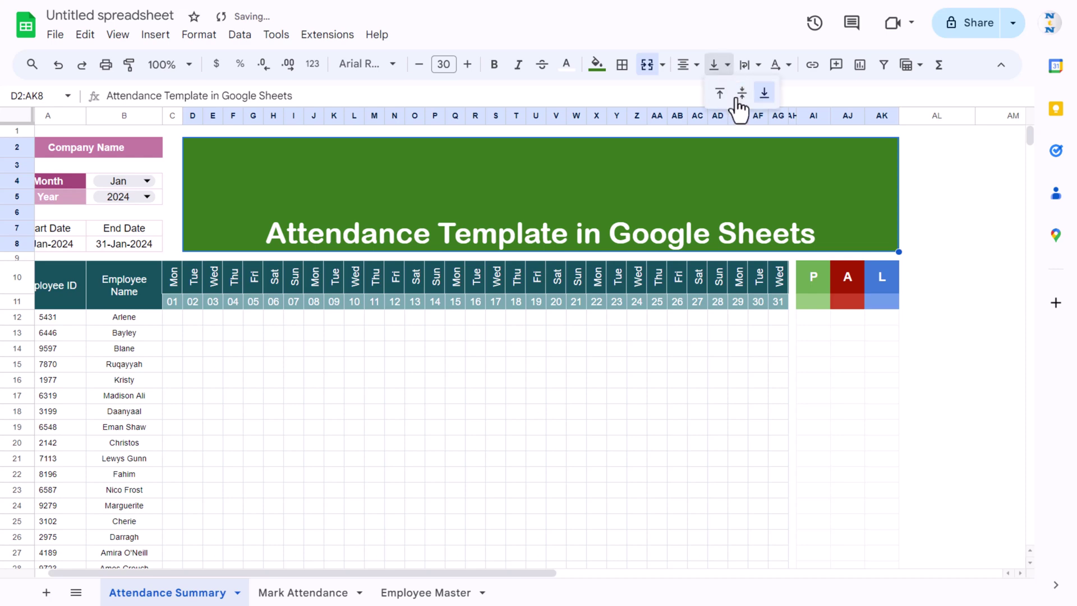
left_click(740, 92)
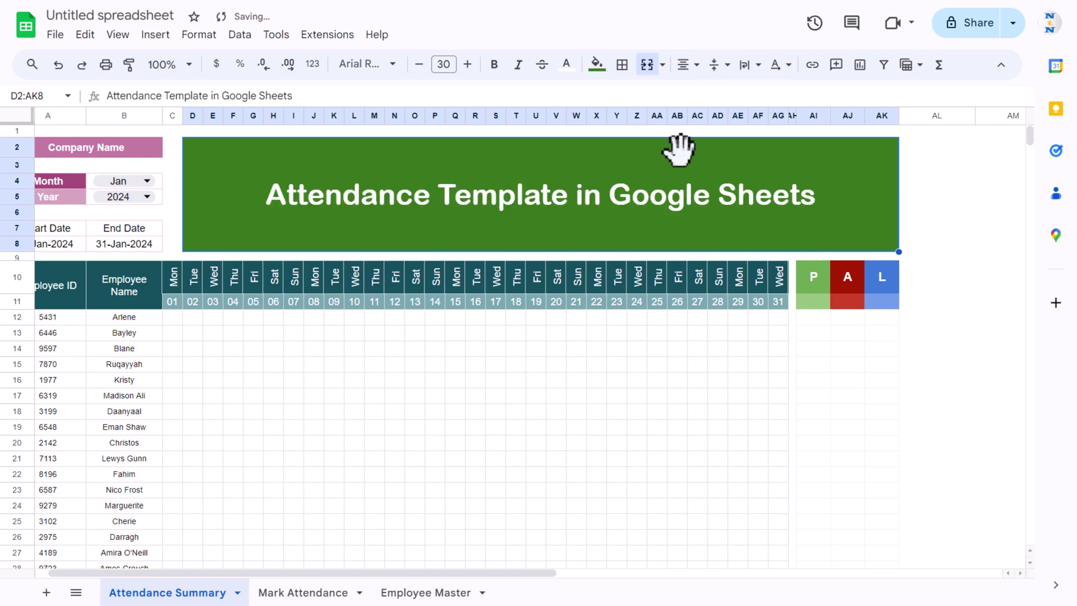
Step: Start a VLOOKUP formula in C12 with the first employee's ID cell A12 as the lookup value
left_click(312, 277)
key("Home")
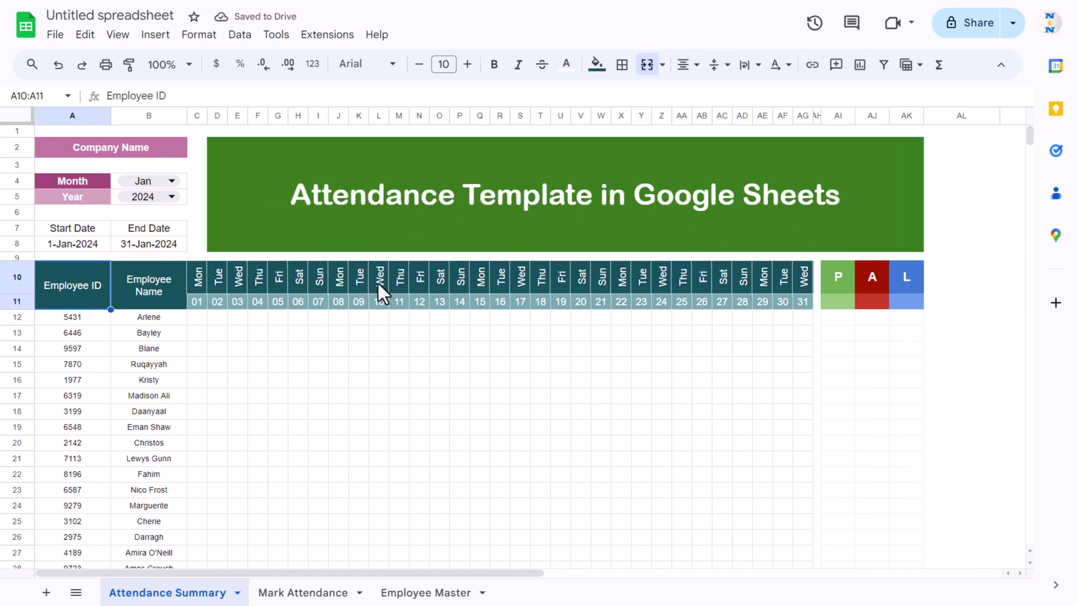
scroll(358, 285, "down", 2)
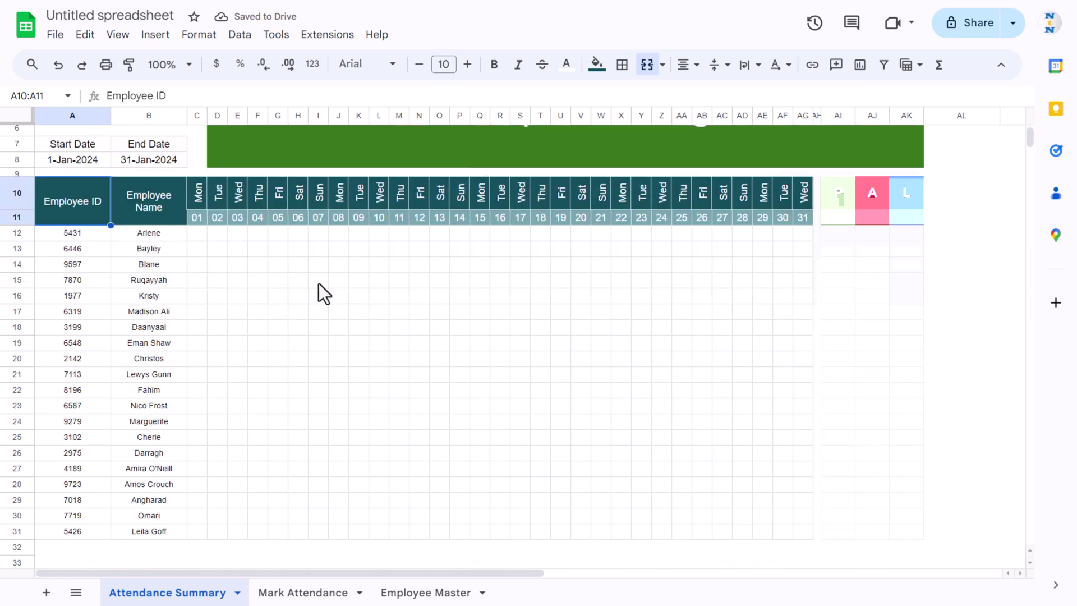
left_click(204, 240)
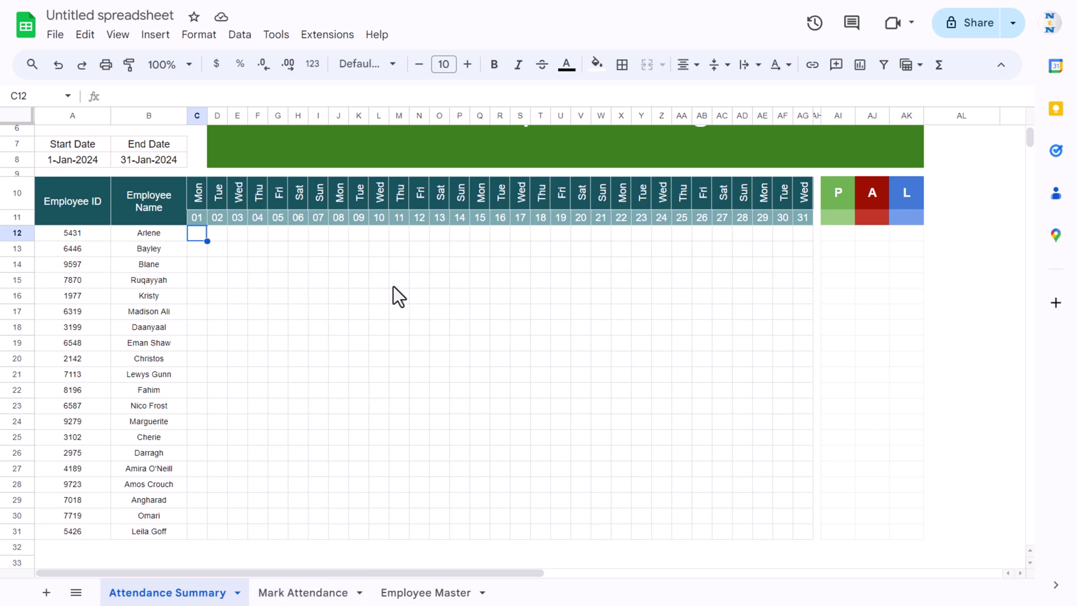
type("=VLOOKUP(")
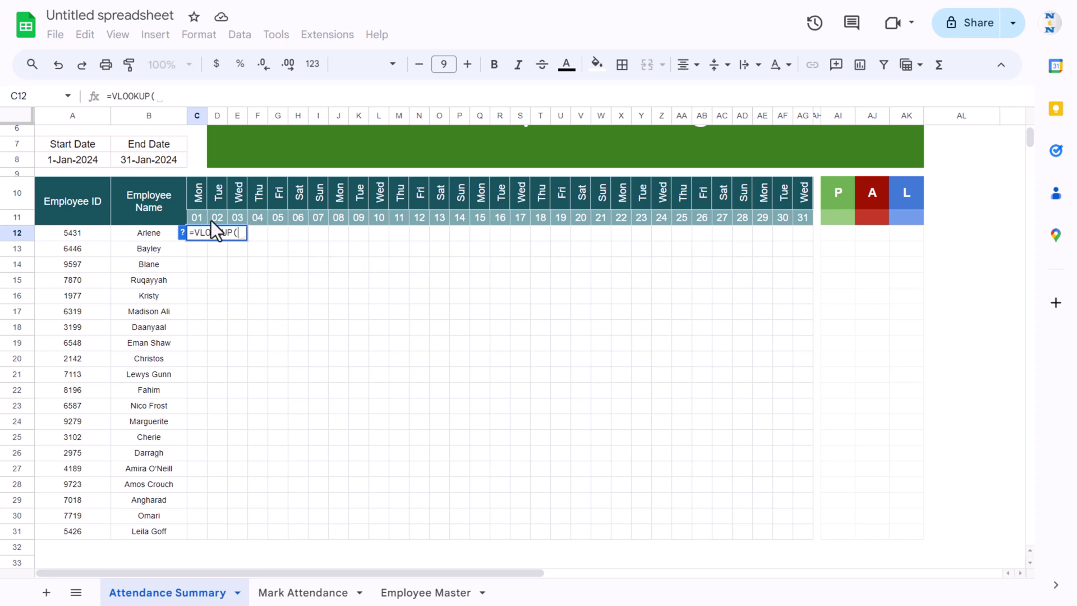
left_click(80, 235)
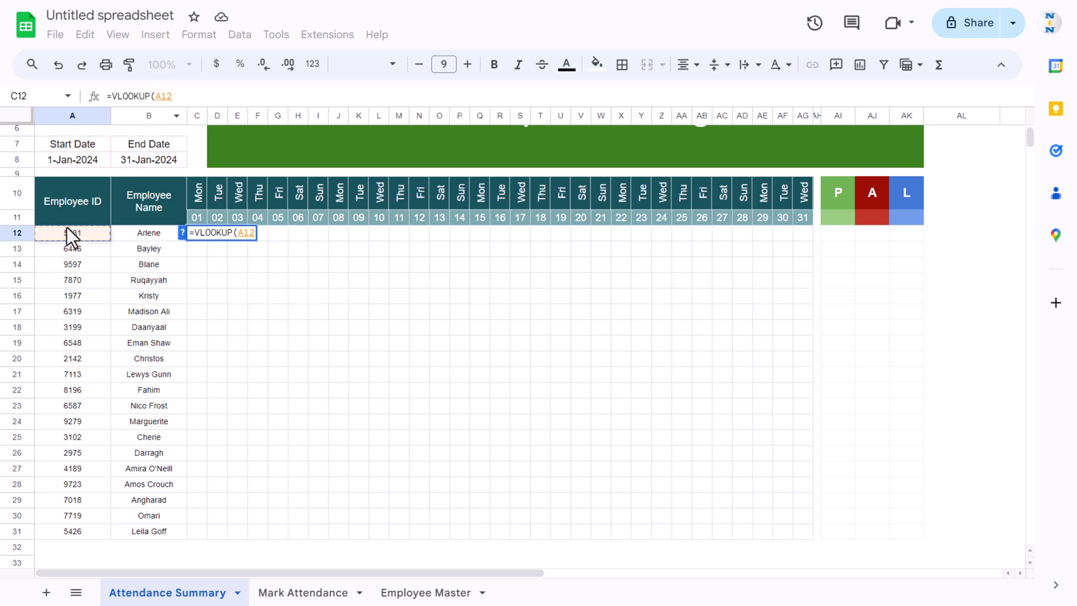
Step: Lock the lookup value's column and join it to the first date header with a fixed row, making $A127&C$11
left_click(154, 96)
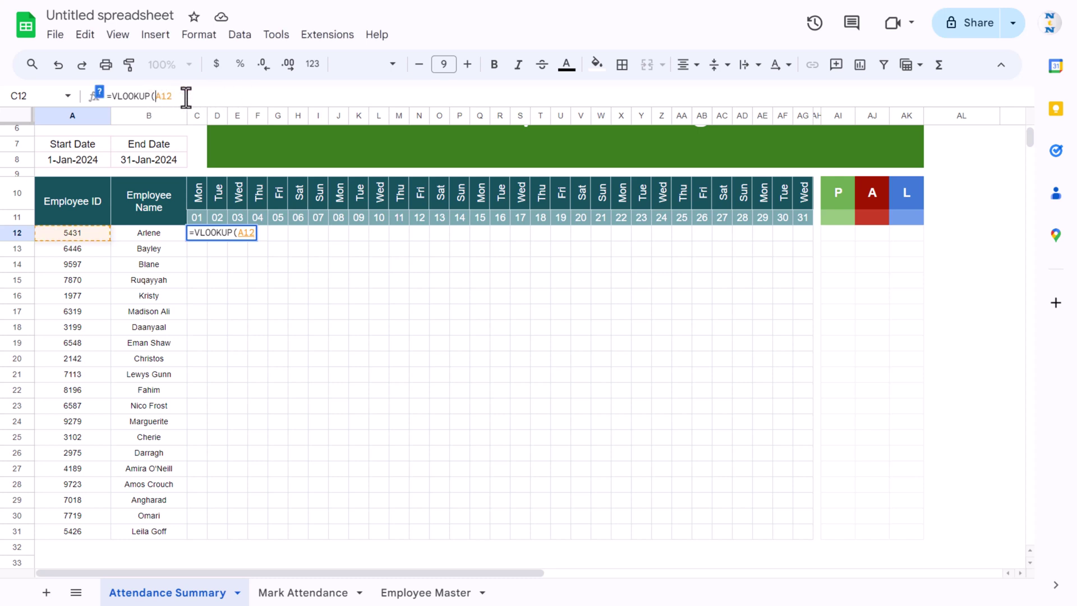
type("$")
left_click(218, 99)
type("7")
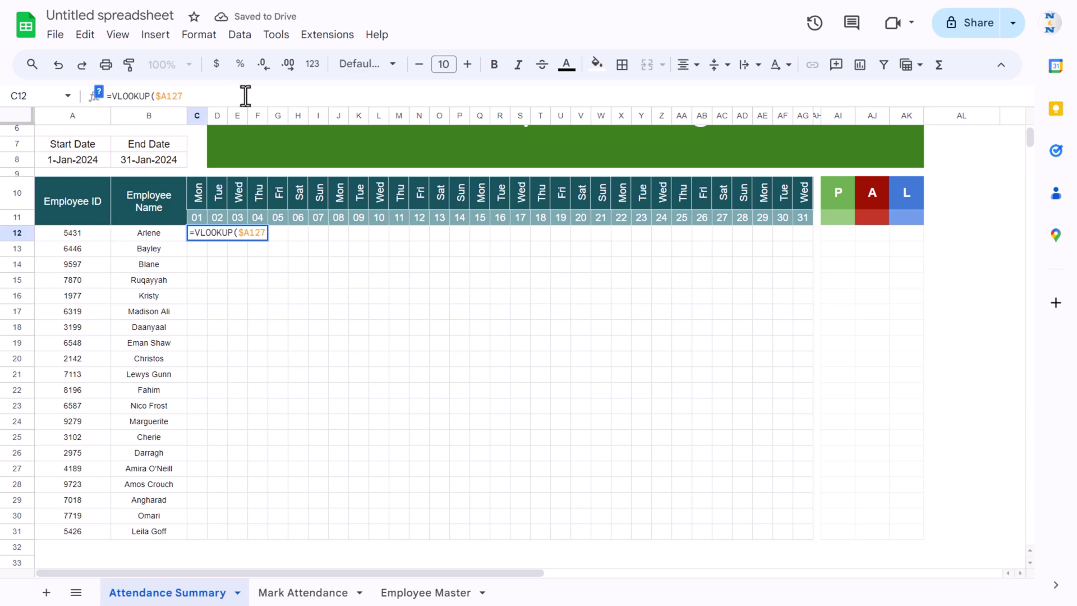
type("&")
left_click(202, 217)
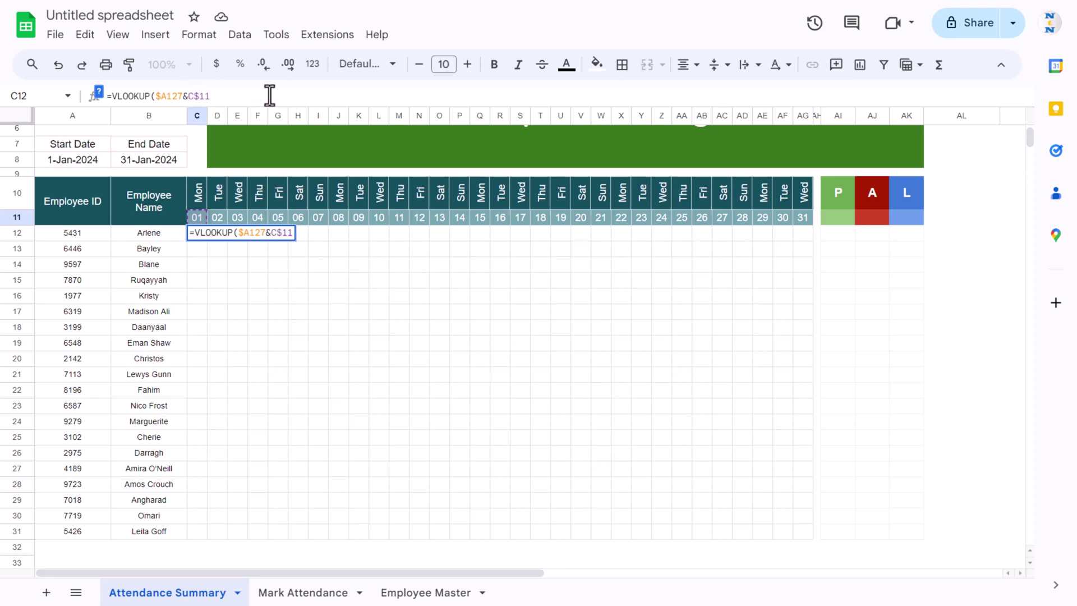
type(",")
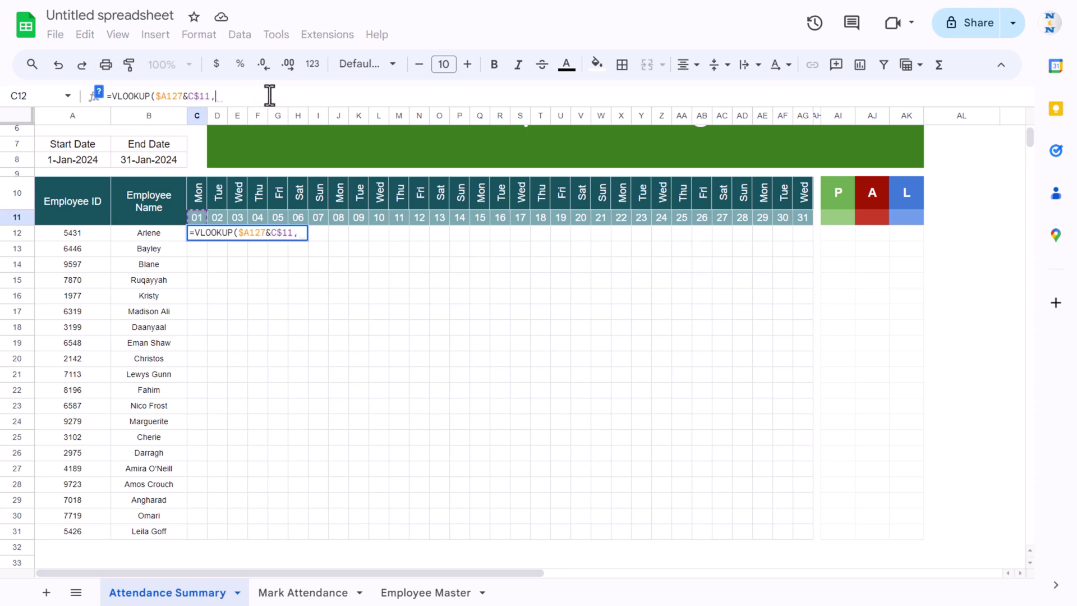
Step: Complete the C12 VLOOKUP with the absolute range 'Mark Attendance'!$A:$E, column index 5 and exact match 0
left_click(308, 590)
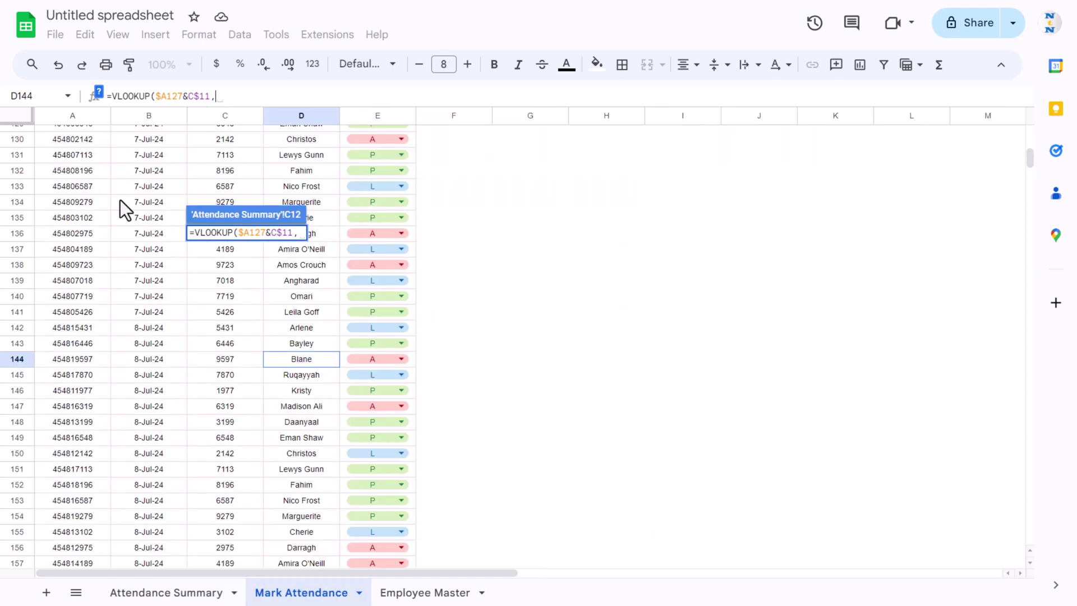
left_click_drag(1035, 162, 1034, 135)
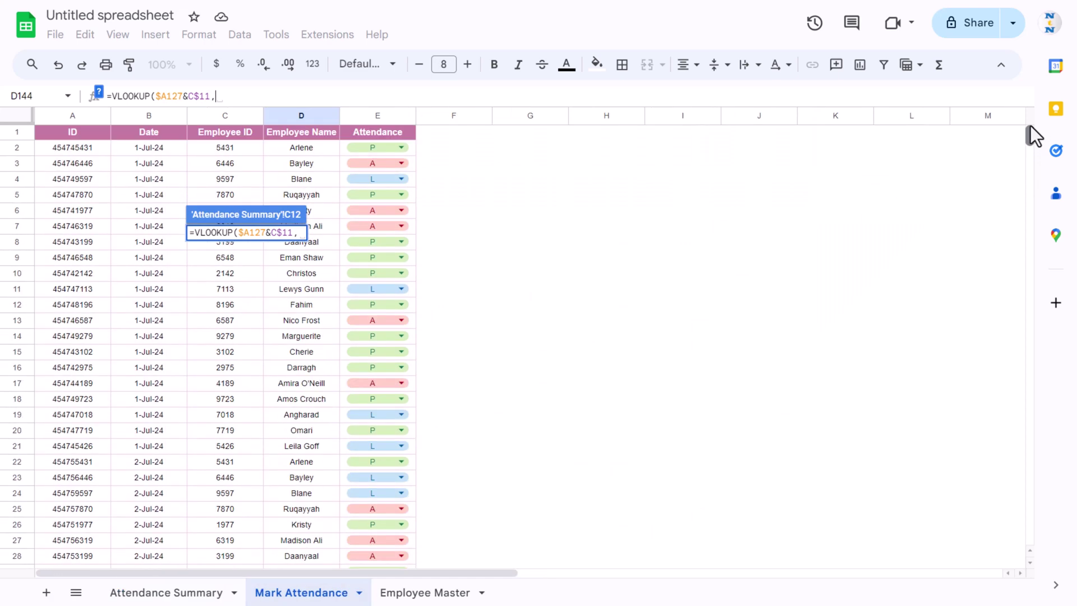
left_click_drag(71, 115, 379, 112)
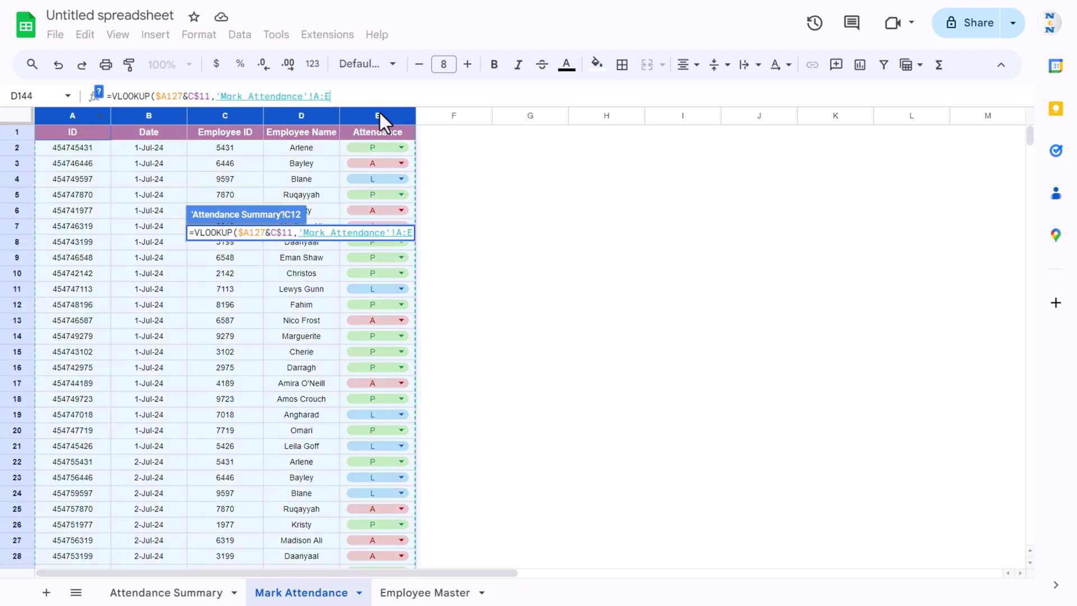
key("F4")
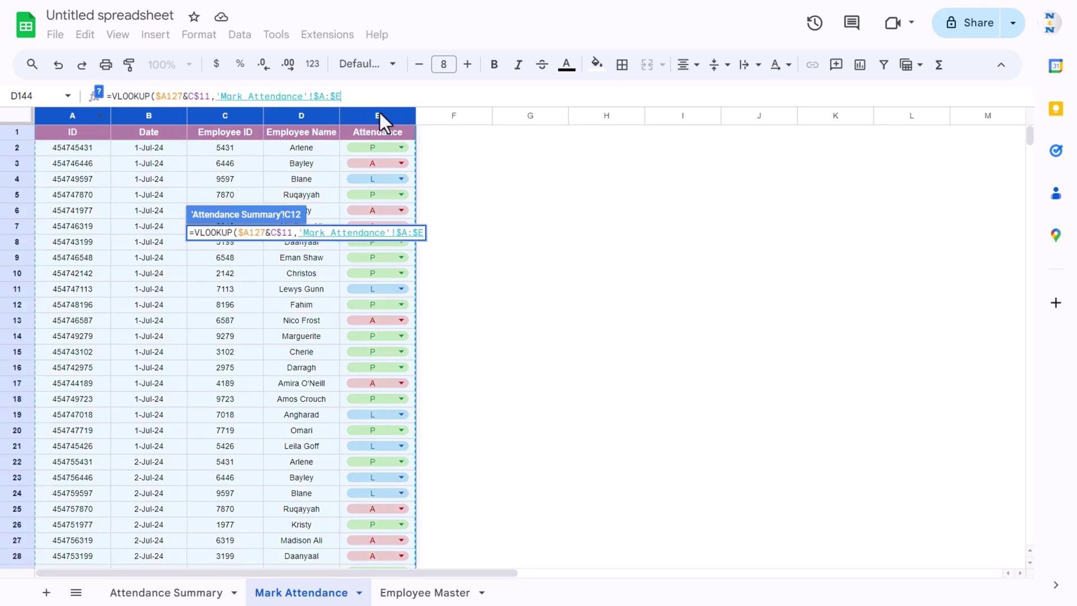
type(",")
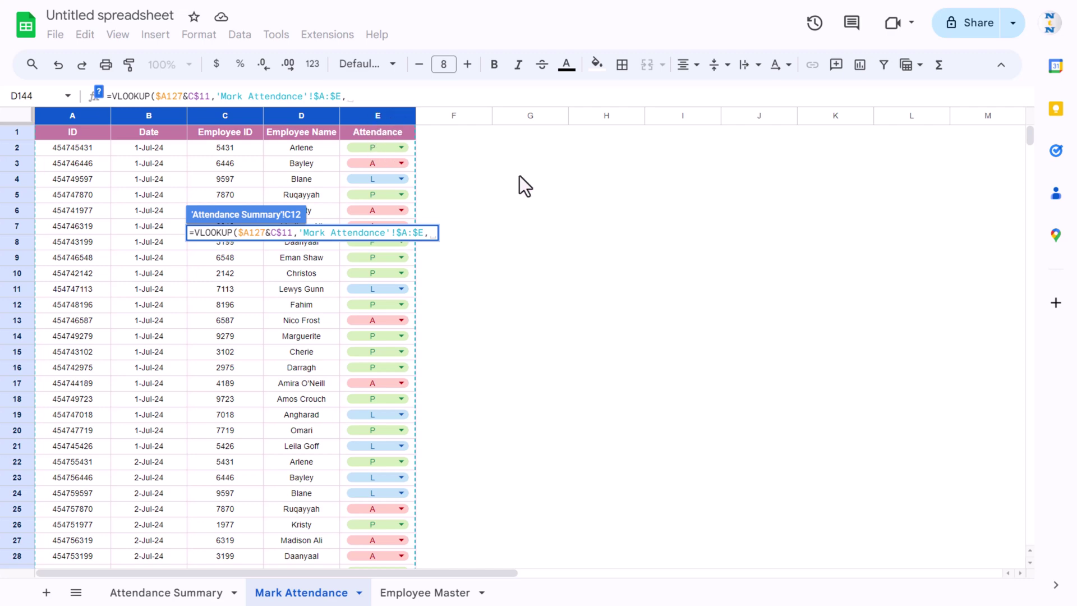
type("5,0)")
key("Return")
key("Down")
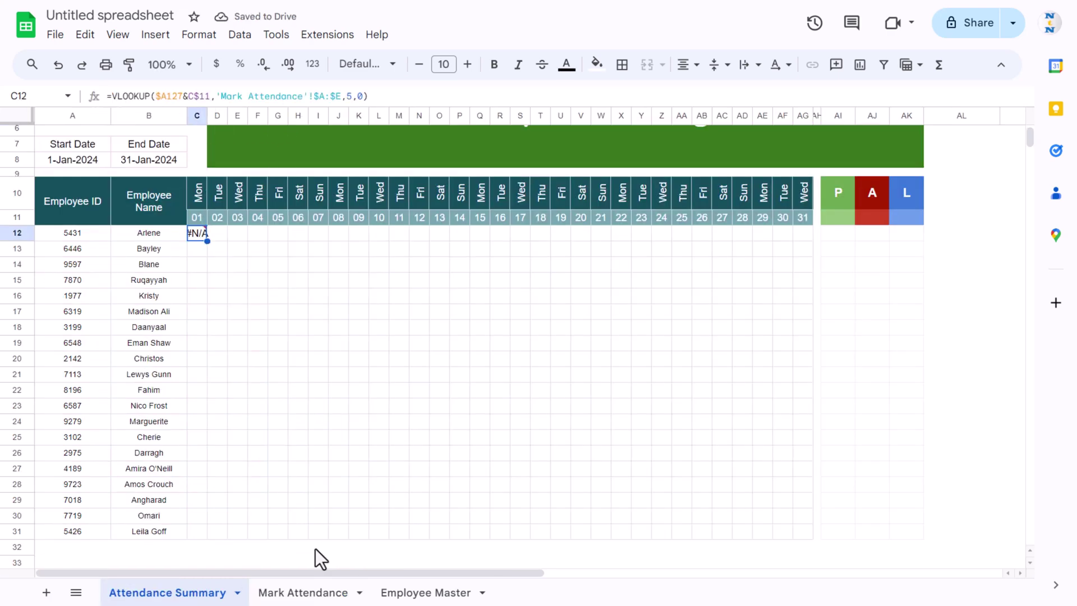
Step: Change the ID formula in A2 of the Mark Attendance sheet to =ARRAYFORMULA(C2:C&B2:B), putting employee ID before date
left_click(314, 593)
left_click(89, 148)
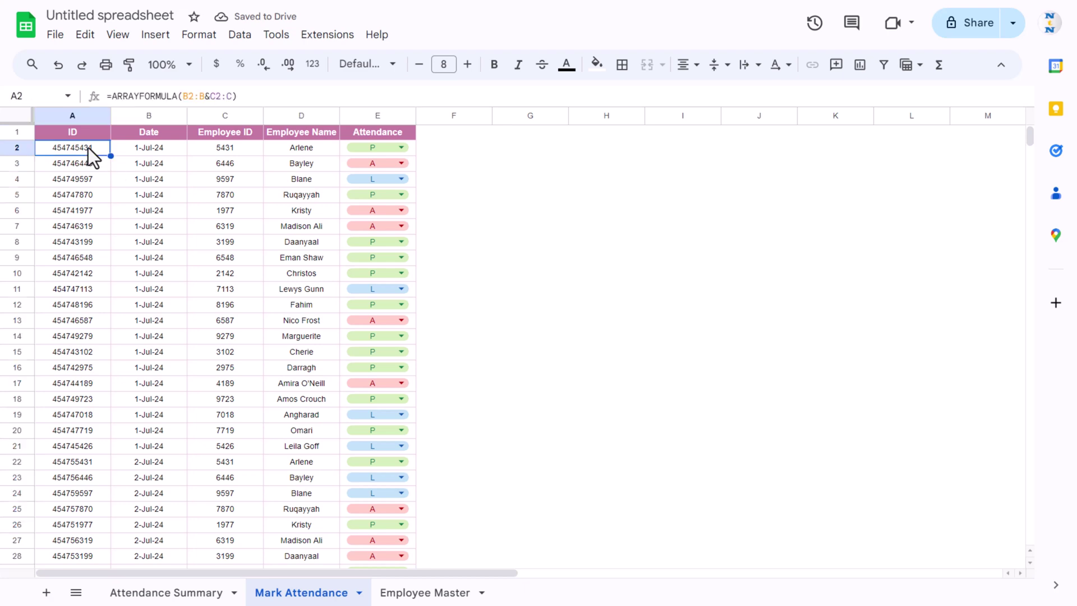
left_click(238, 96)
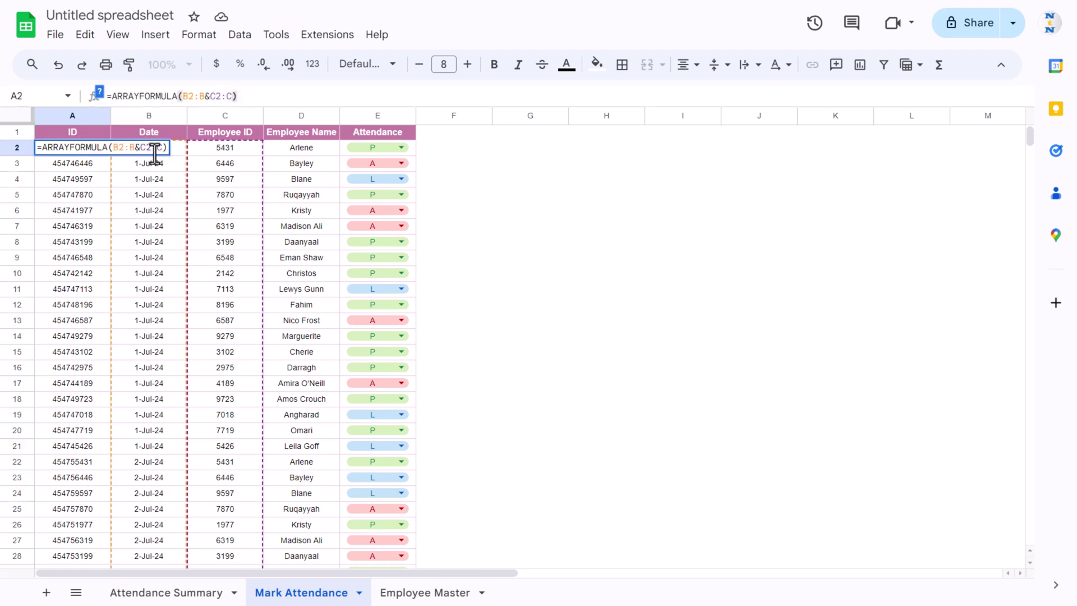
key("Escape")
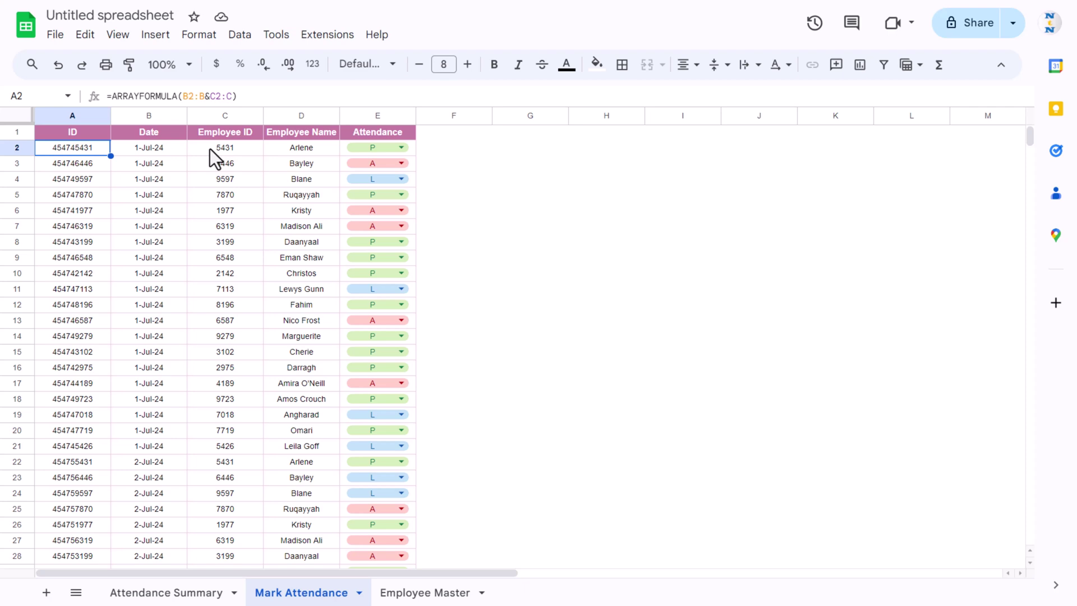
left_click(207, 96)
left_click_drag(206, 96, 183, 96)
key("BackSpace")
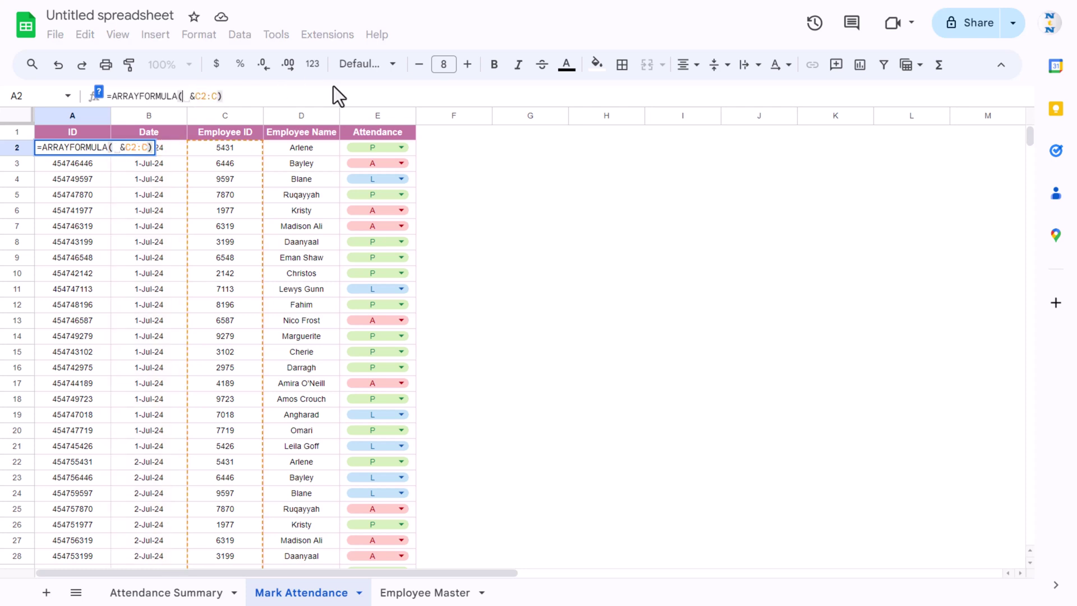
key("Delete")
key("Delete")
type("c&b2:b")
key("Return")
key("Up")
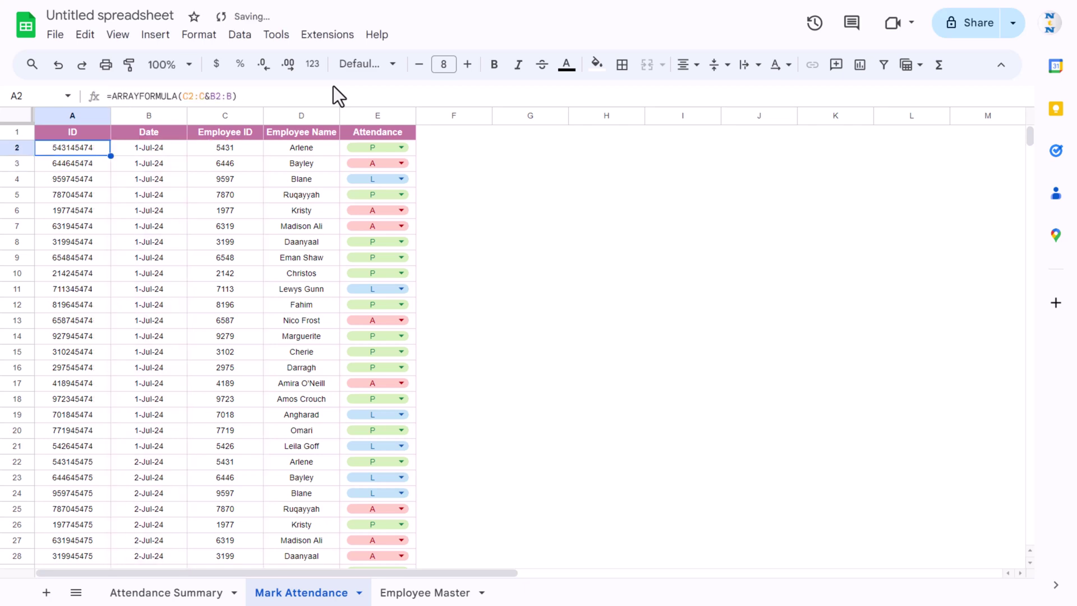
Step: Correct the employee ID reference in the C12 VLOOKUP of the Attendance Summary sheet to $A12
left_click(158, 594)
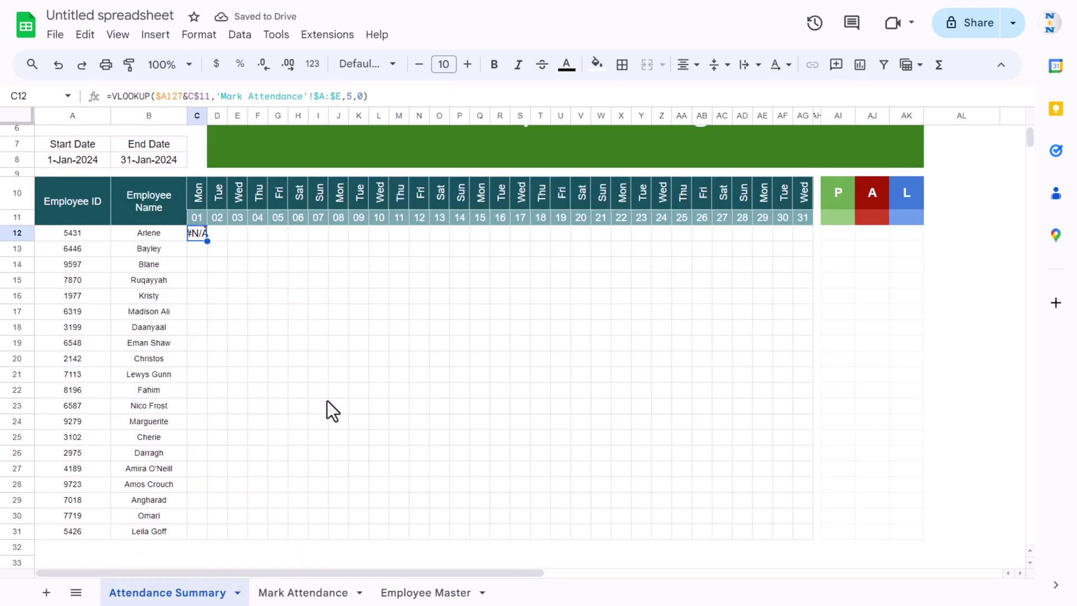
left_click(231, 260)
left_click(199, 233)
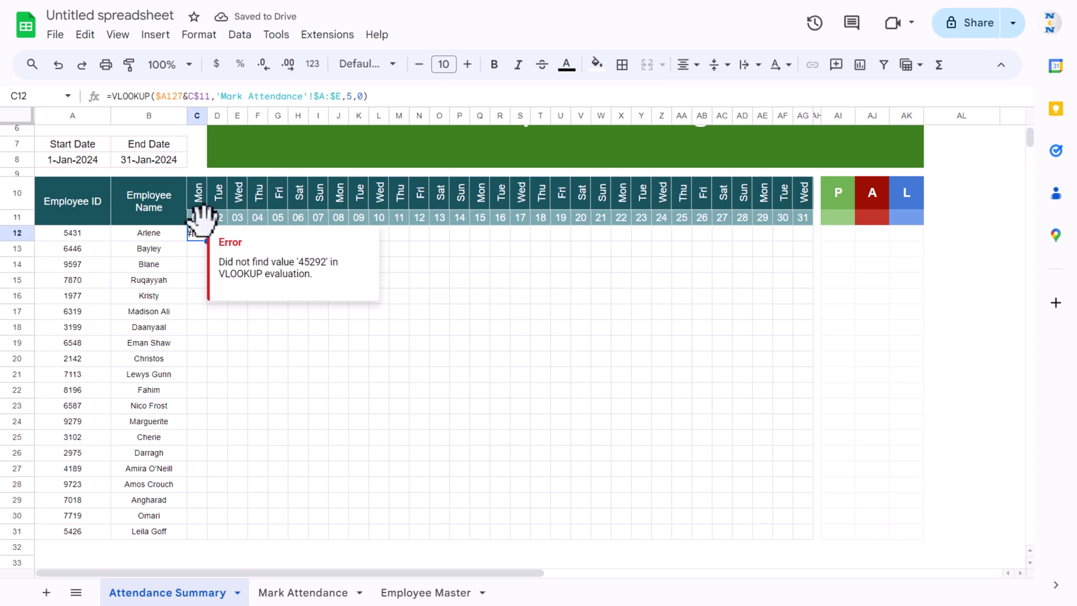
left_click(295, 90)
key("Escape")
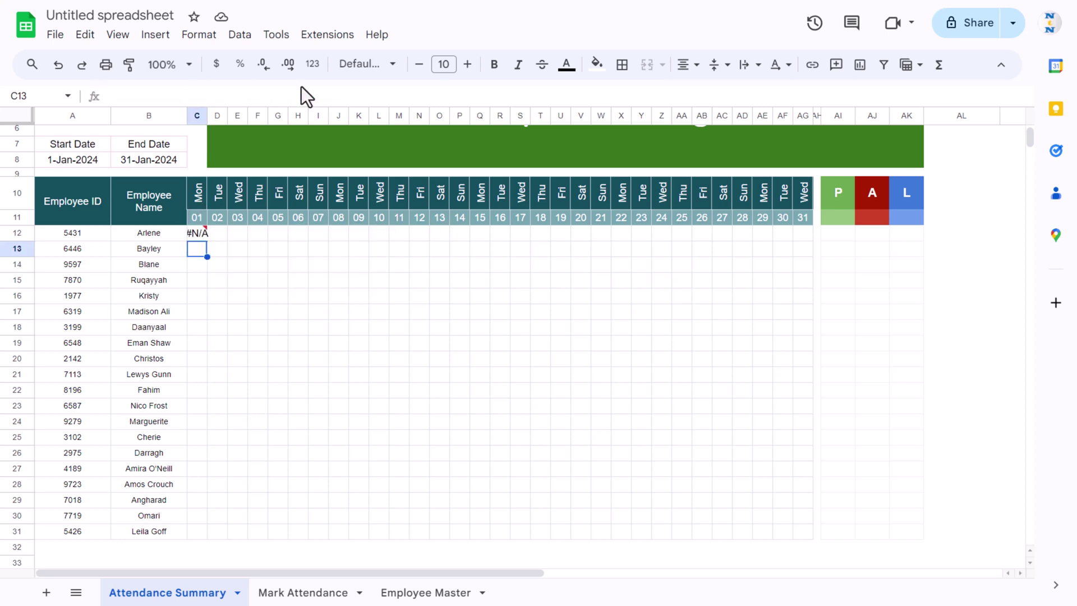
left_click(183, 96)
key("BackSpace")
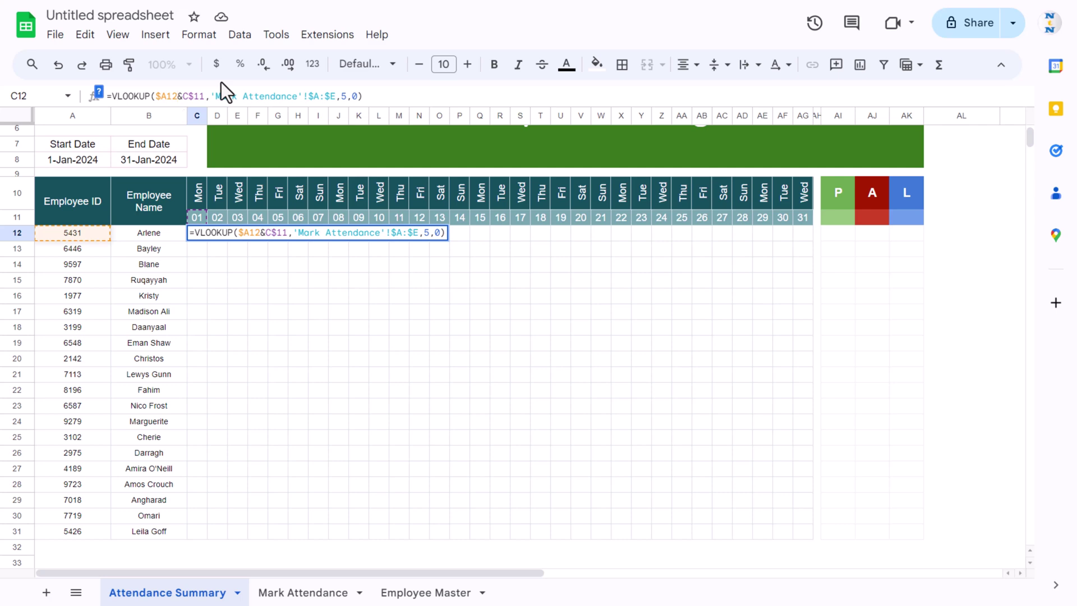
key("Return")
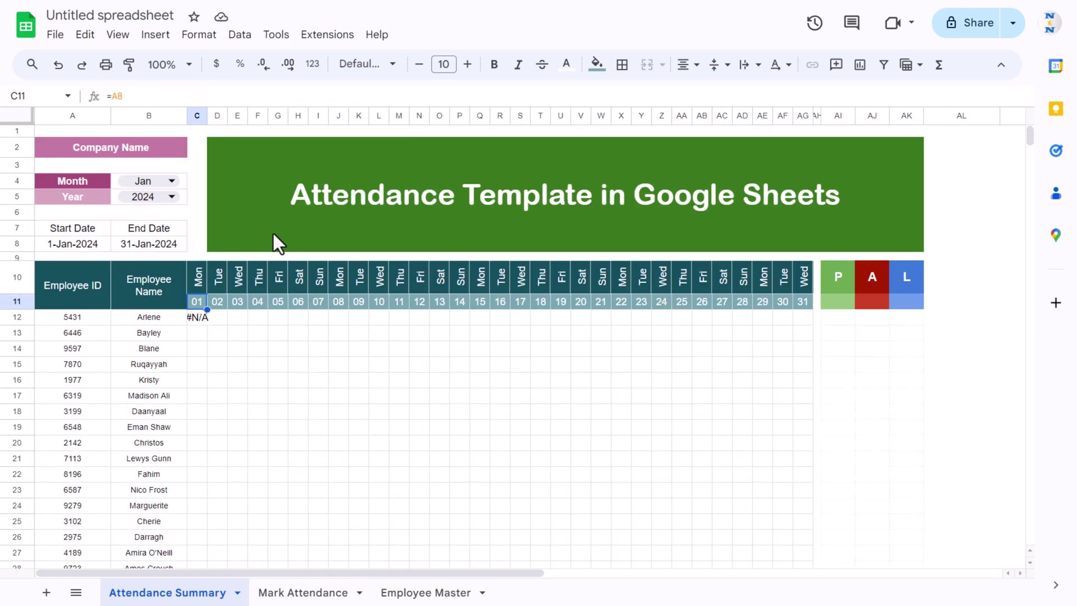
Step: Set the summary's month to Jul to match the dates recorded in Mark Attendance
left_click(197, 318)
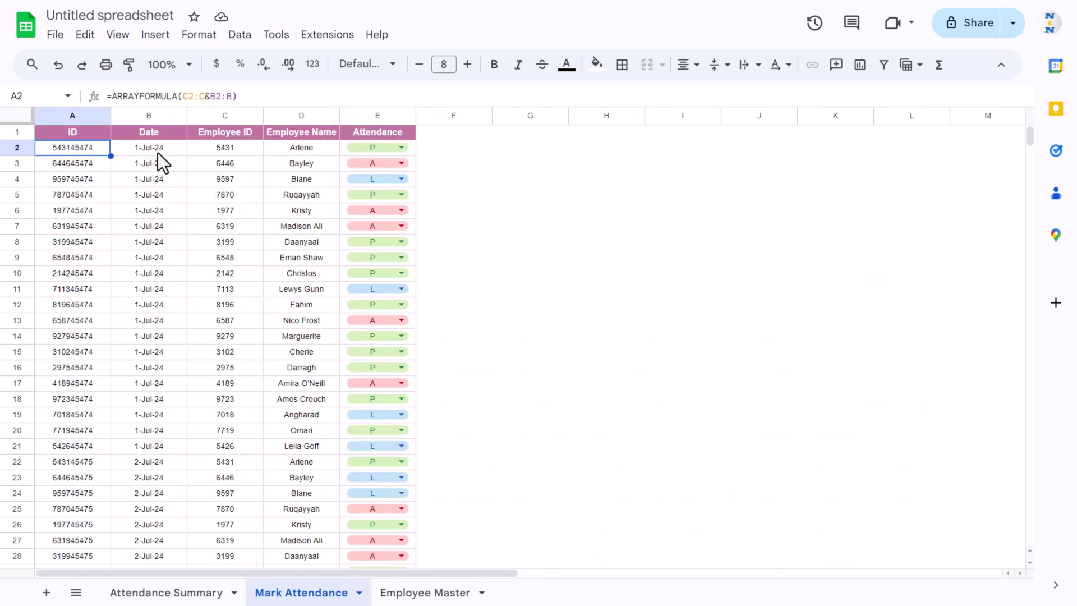
left_click(167, 592)
left_click(170, 184)
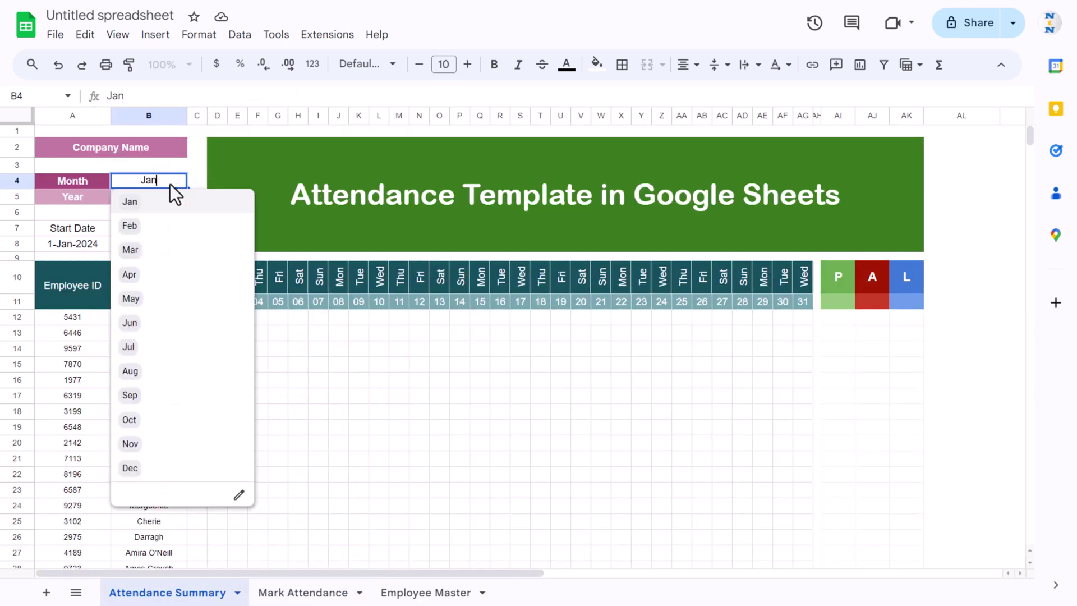
left_click(129, 347)
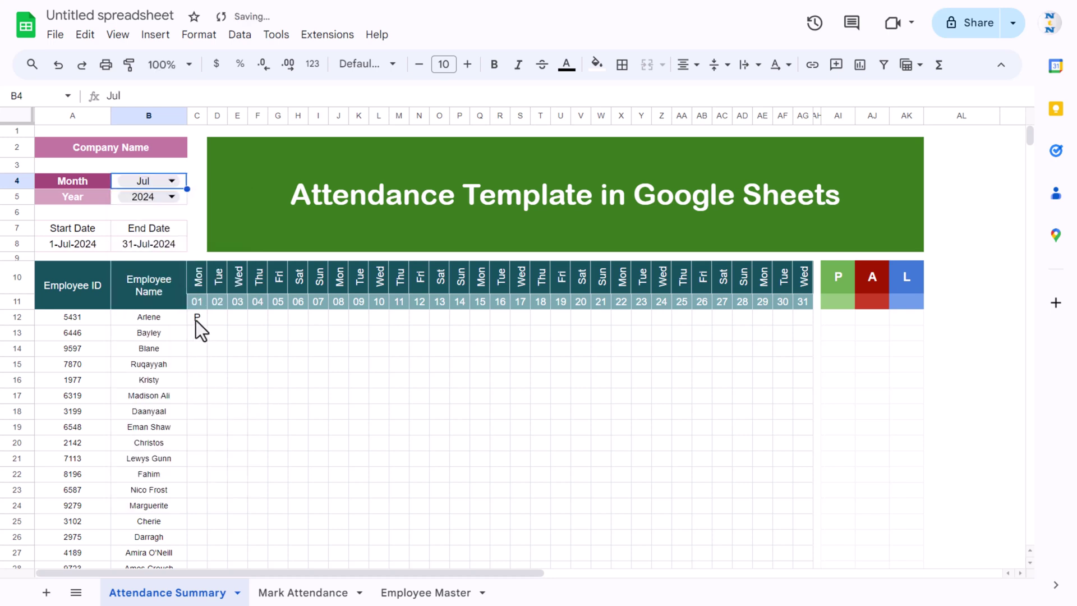
Step: Wrap the C12 VLOOKUP in IFERROR with an empty string "" as the fallback value
left_click(196, 319)
left_click(109, 96)
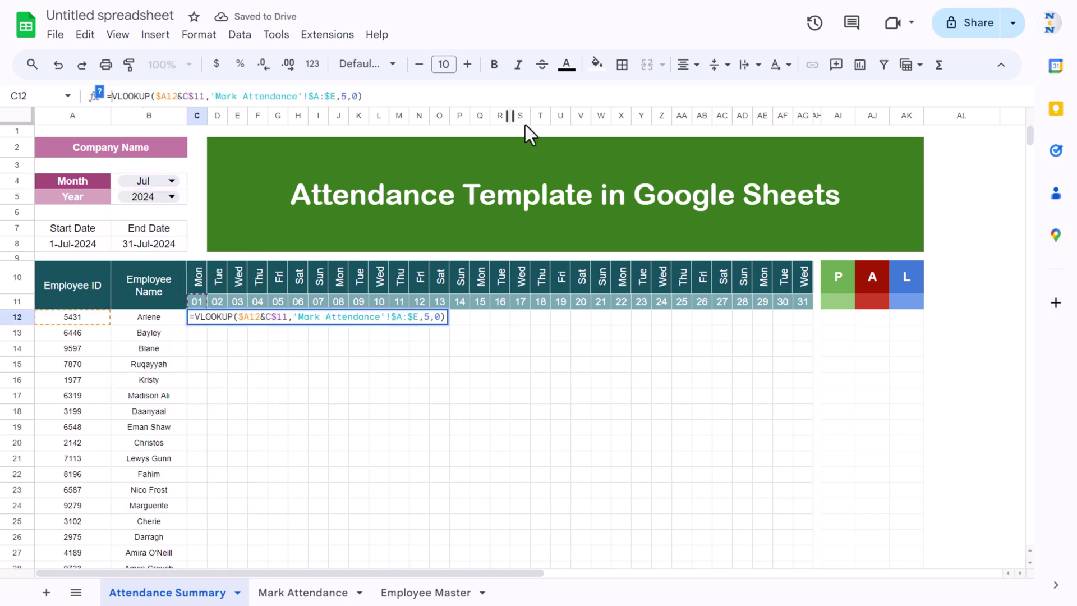
type("if")
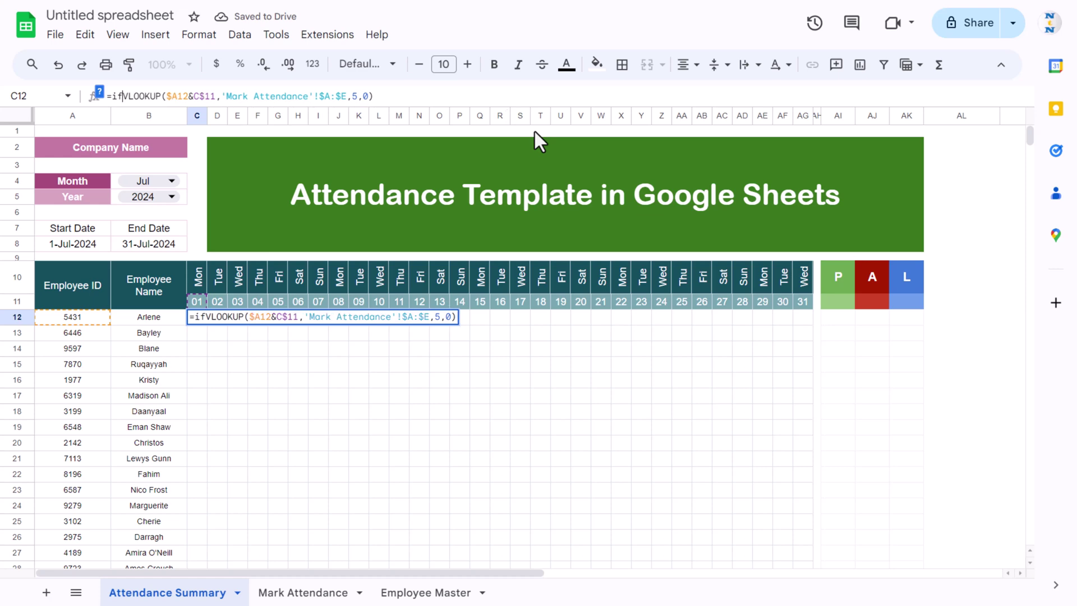
key("BackSpace")
key("BackSpace")
type("i")
type("fError")
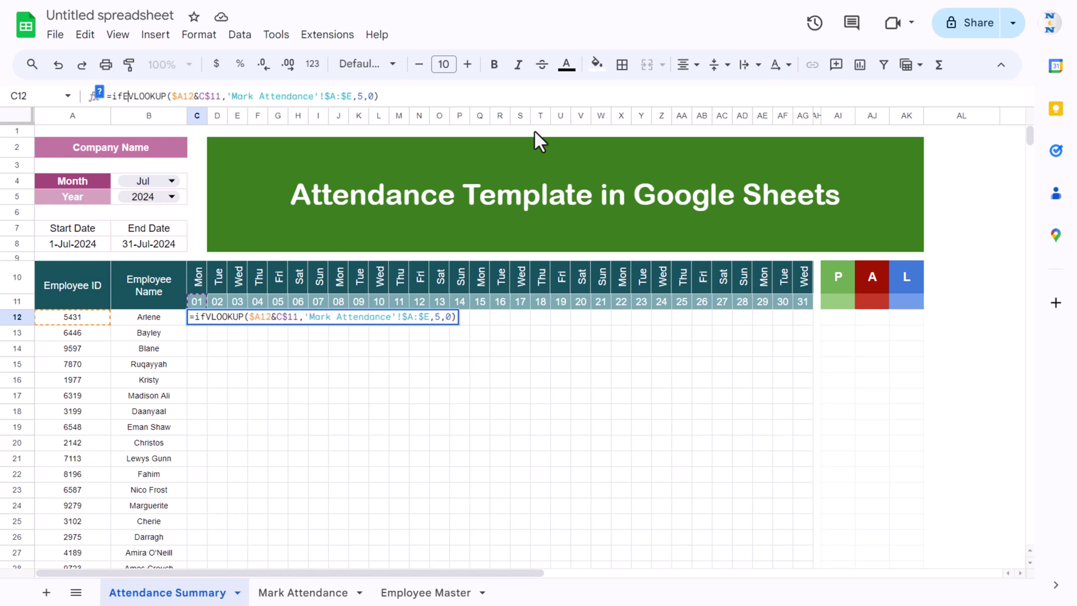
type("(")
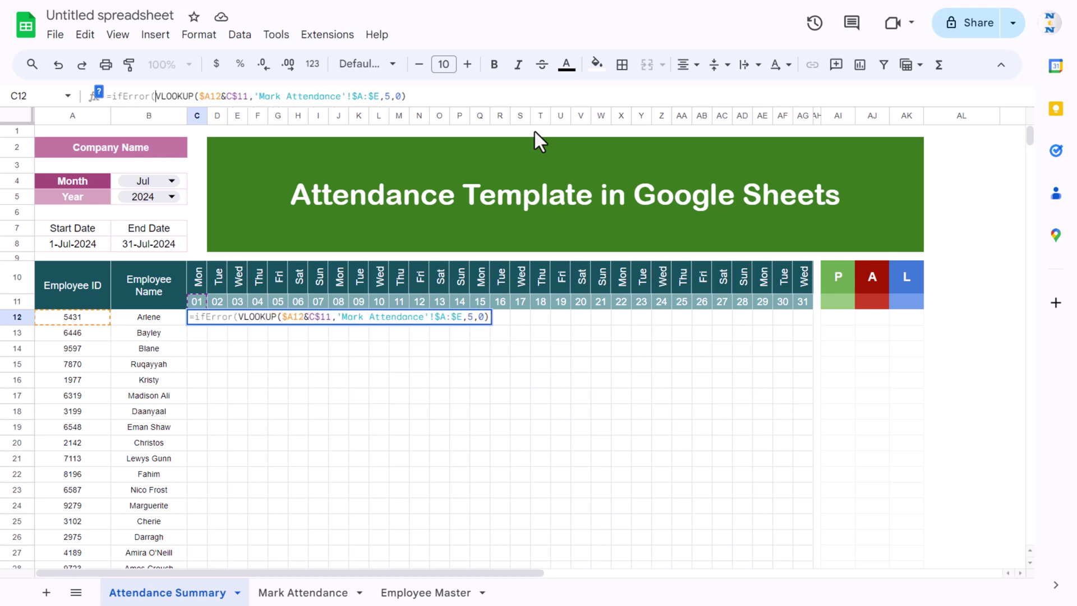
left_click(466, 91)
type(",\"\")")
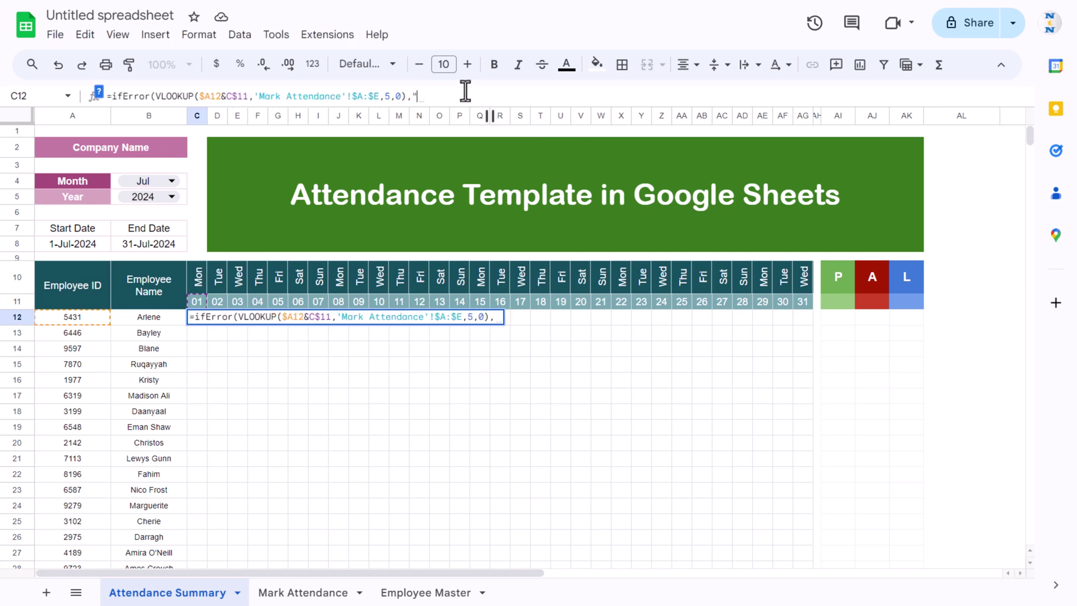
key("Return")
Step: Copy the C12 formula to every employee and day across C12:AG31
key("ctrl+c")
scroll(505, 381, "down", 3)
left_click(805, 451, "shift")
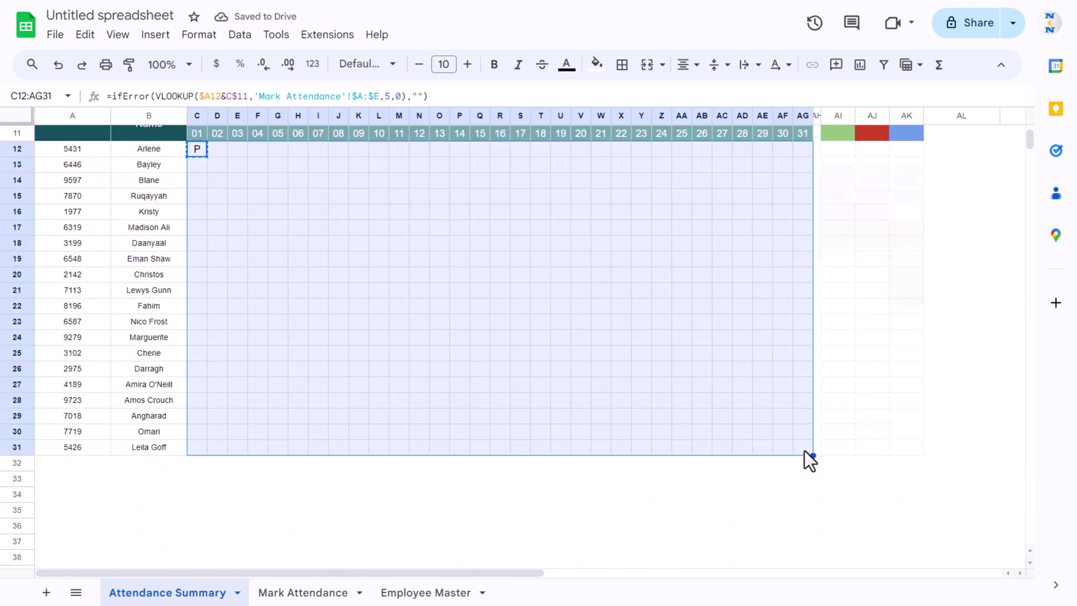
key("ctrl+v")
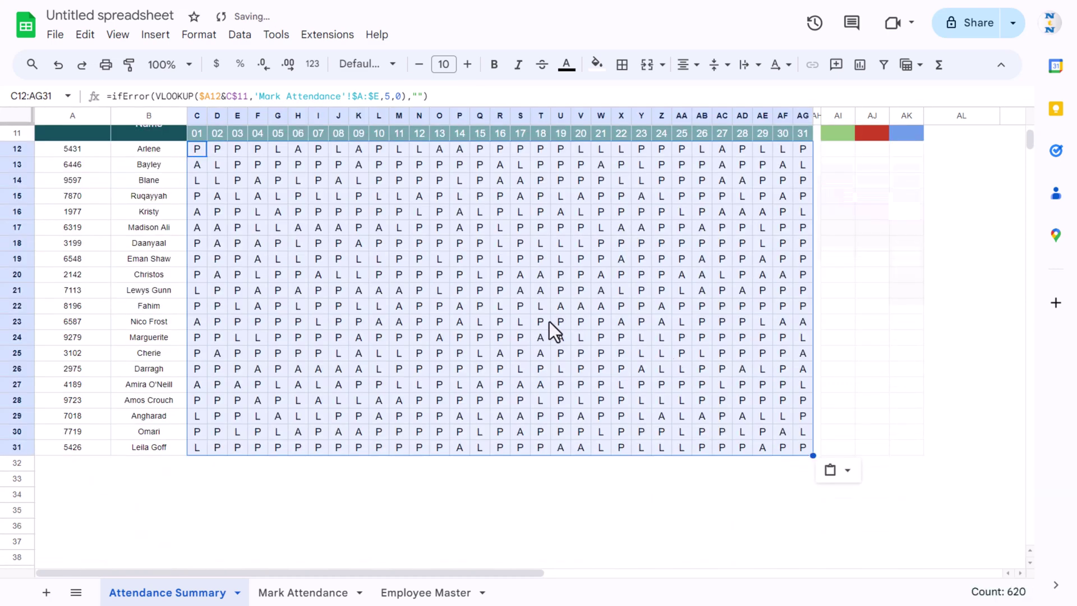
Step: Reduce the attendance entries in C12:AG31 to font size 8 and make them bold
scroll(504, 240, "up", 3)
left_click(419, 65)
left_click(418, 65)
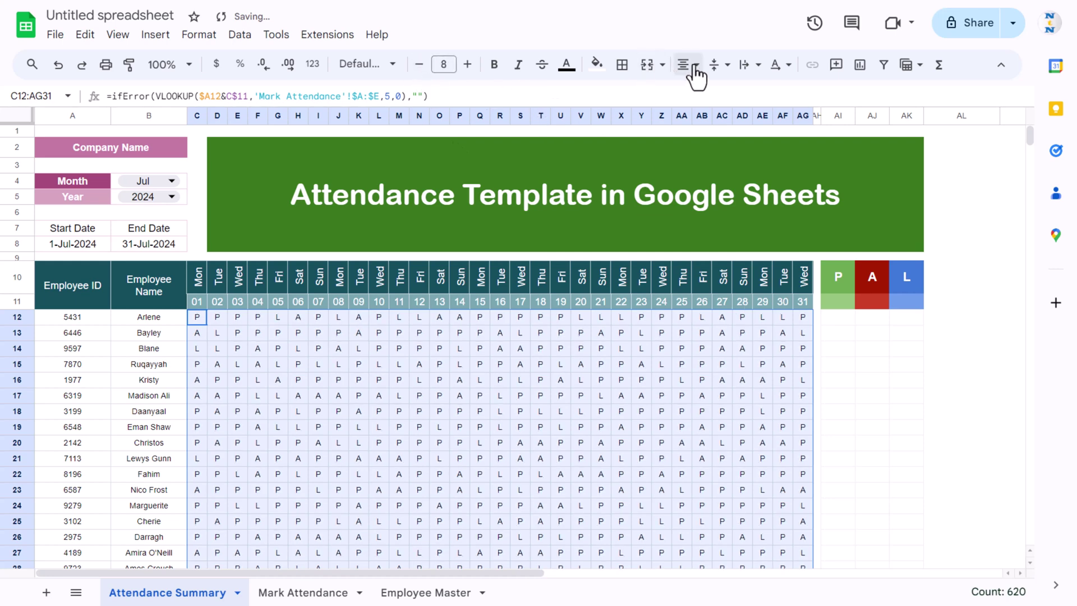
scroll(355, 366, "down", 2)
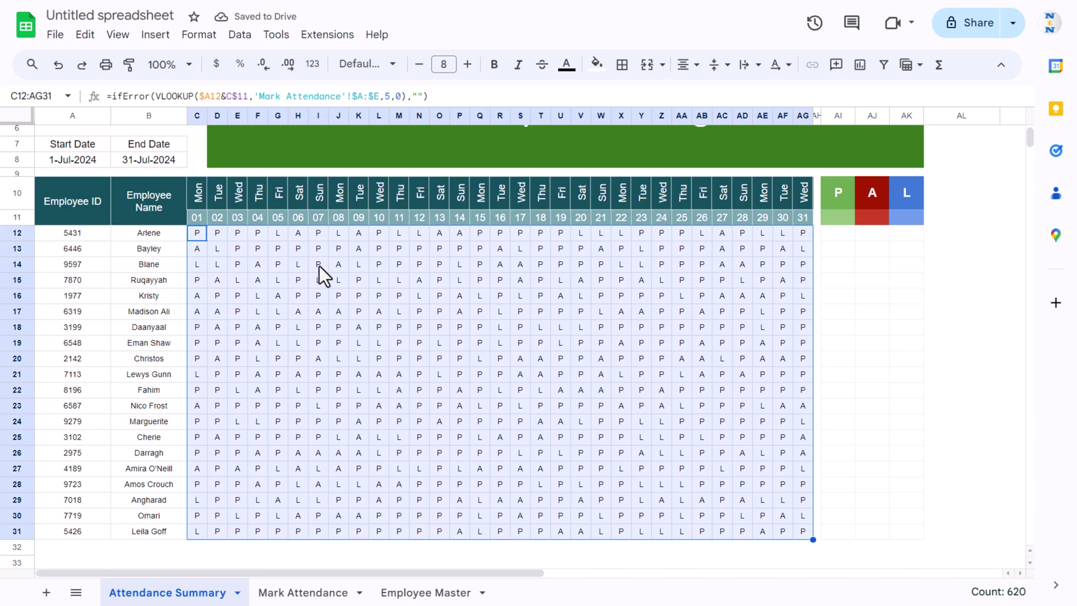
key("ctrl+b")
left_click(303, 264)
left_click(202, 236)
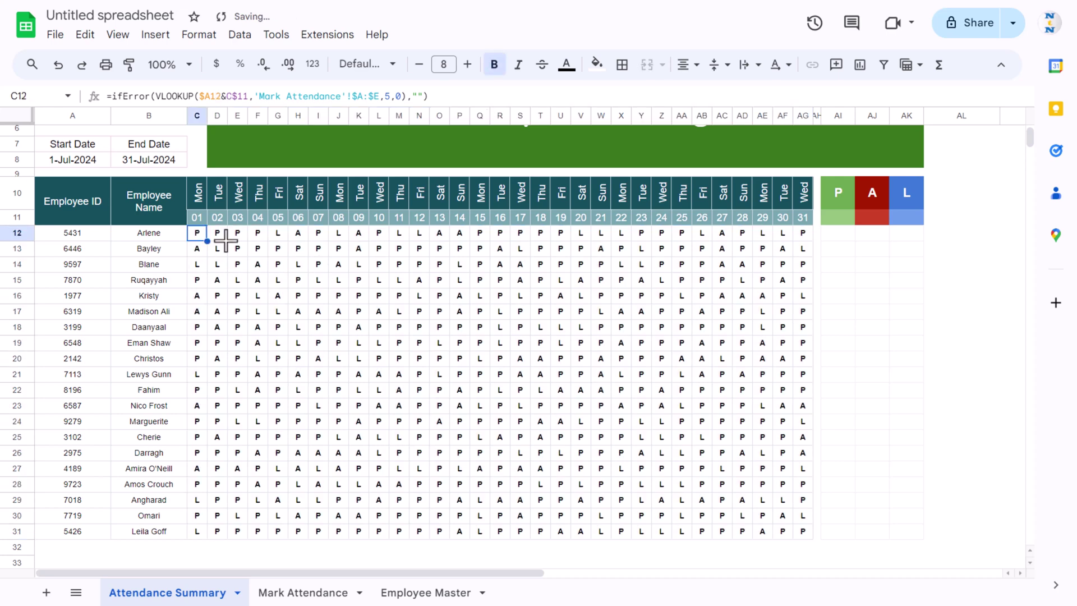
Step: Switch the summary's month to Sep to check the attendance grid for another month
scroll(241, 261, "up", 2)
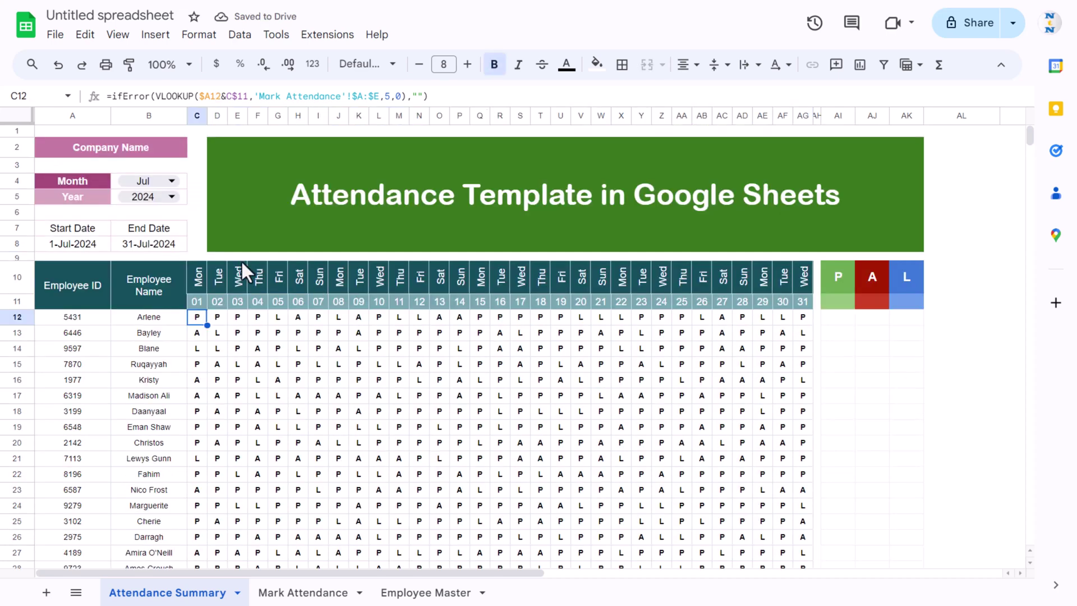
left_click(173, 181)
left_click(132, 395)
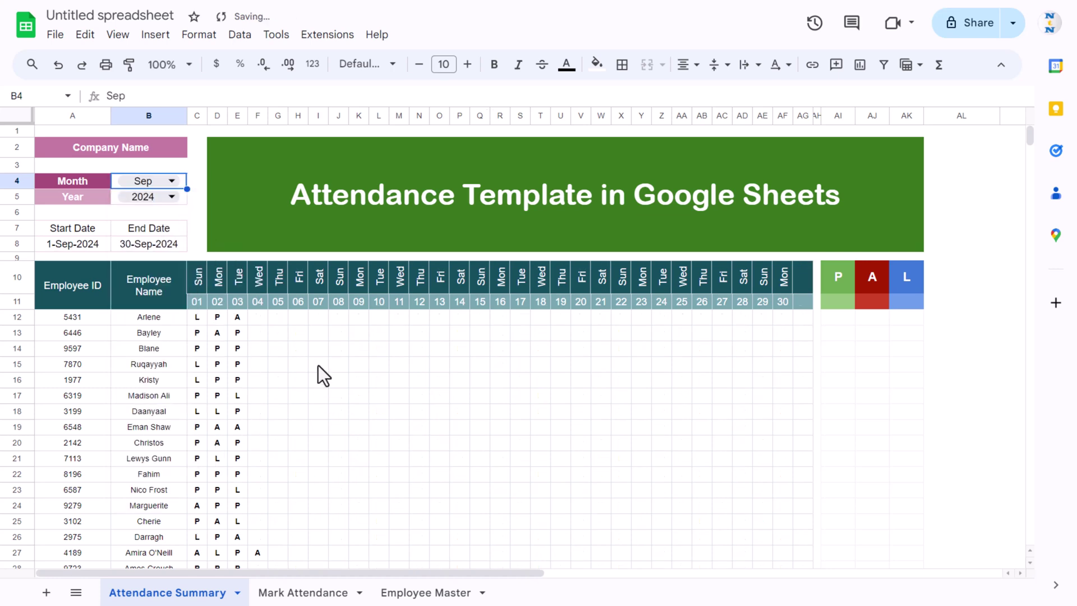
Step: Switch the summary's month to Aug and open conditional formatting for the attendance entries in C12:AG31
left_click(172, 181)
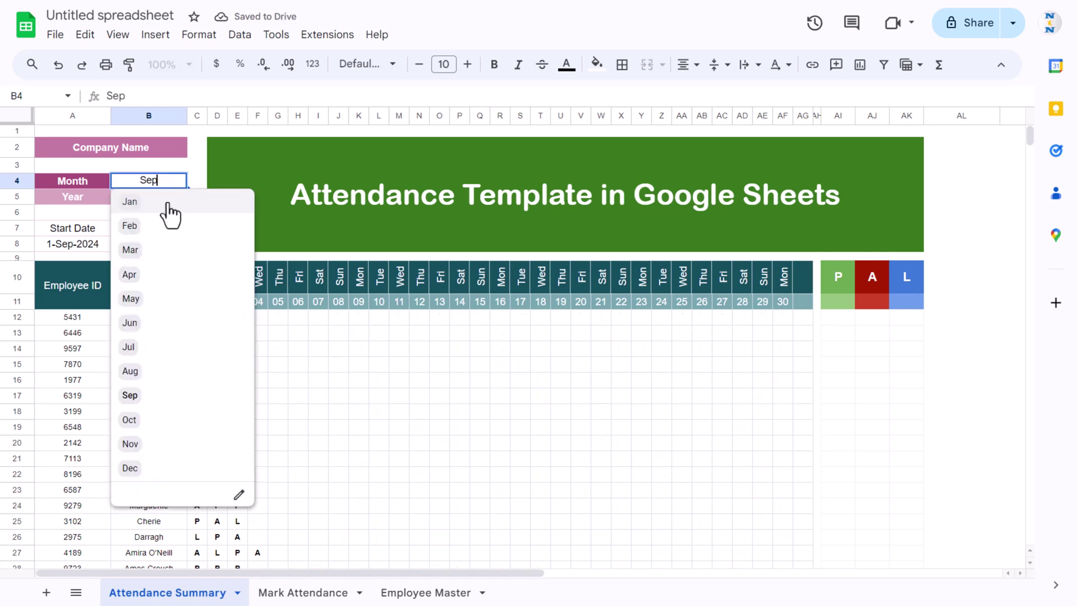
left_click(135, 371)
left_click(196, 318)
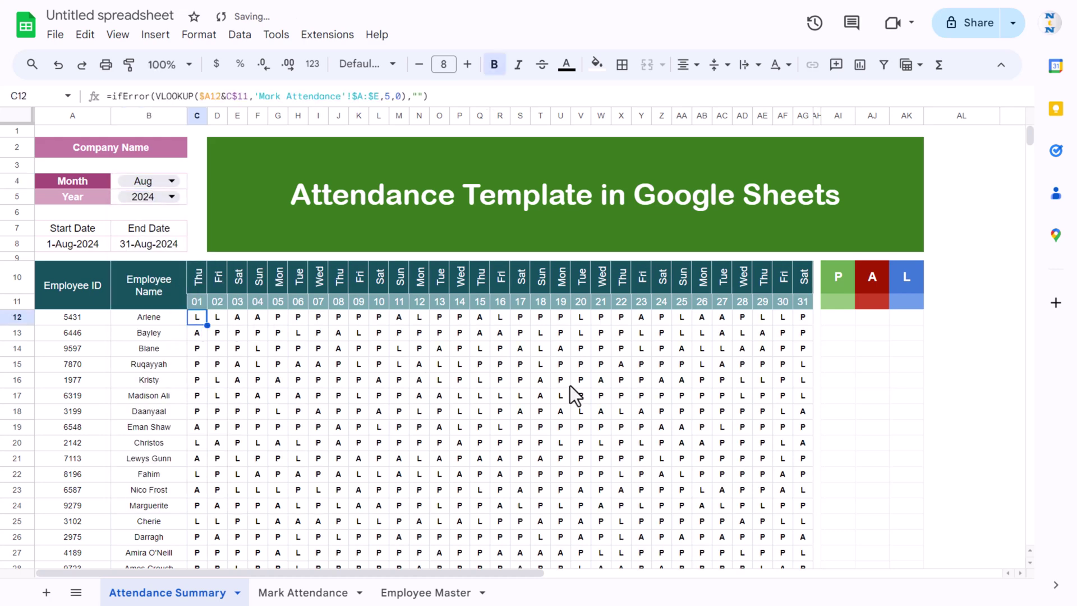
scroll(684, 401, "down", 5)
left_click(793, 366, "shift")
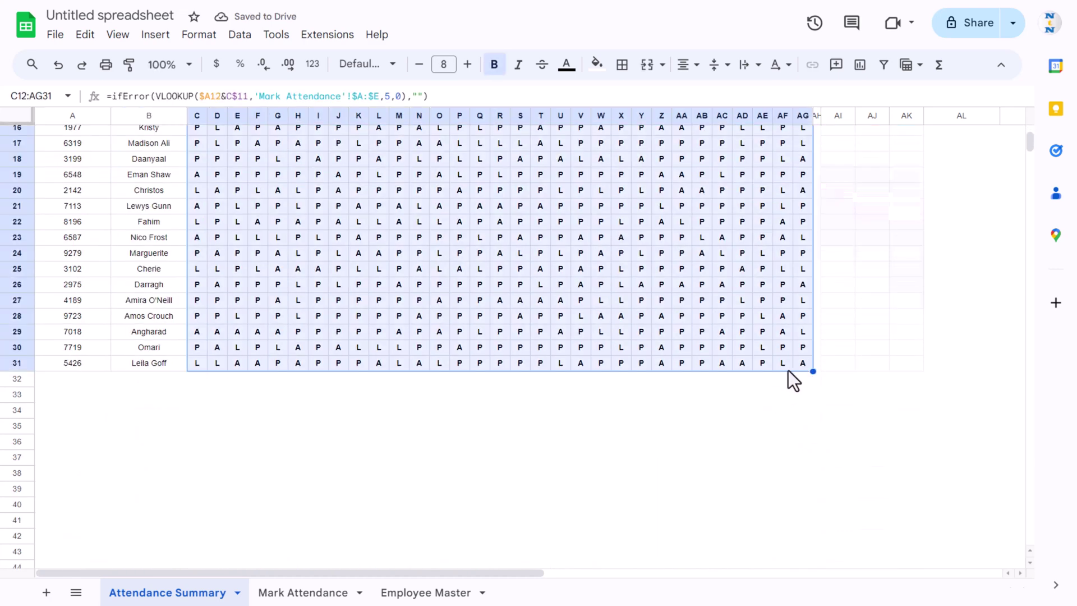
scroll(505, 363, "up", 5)
left_click(196, 35)
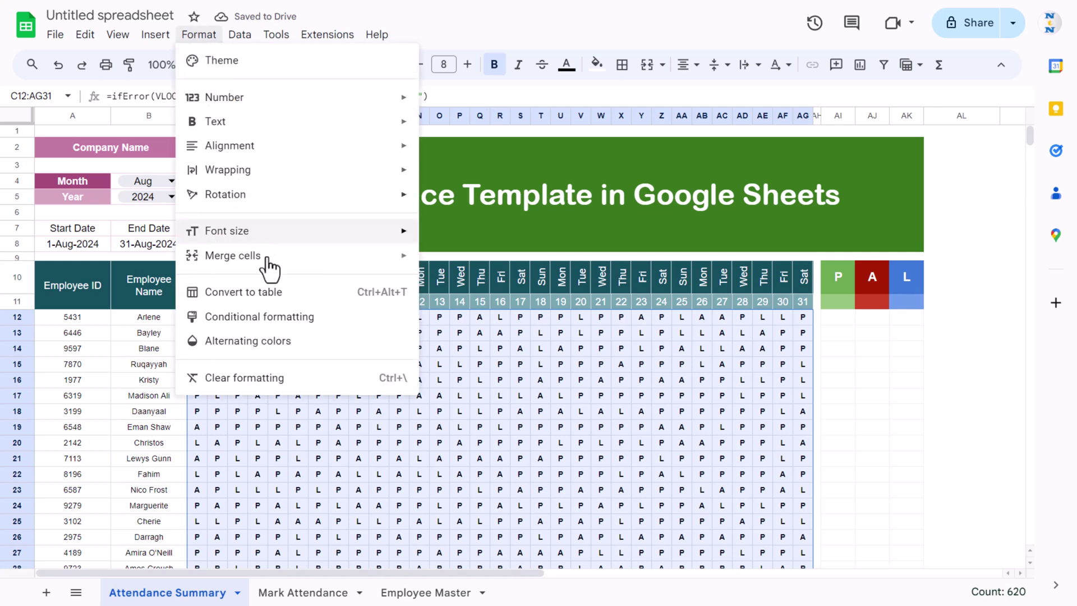
left_click(283, 318)
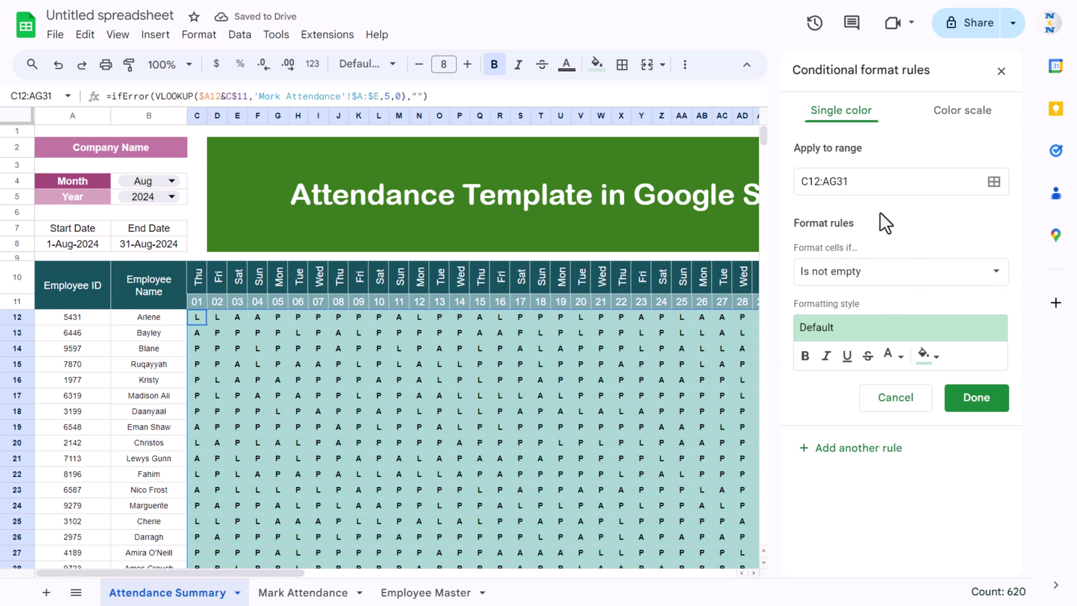
Step: Set the conditional formatting rule for C12:AG31 to apply where the value is equal to P
left_click(900, 356)
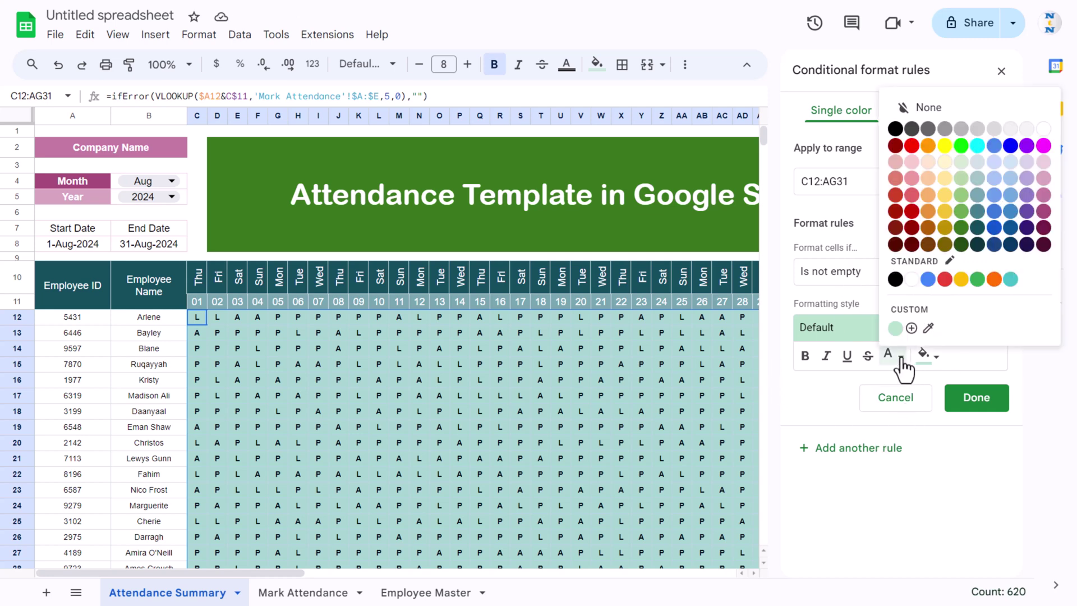
left_click(845, 272)
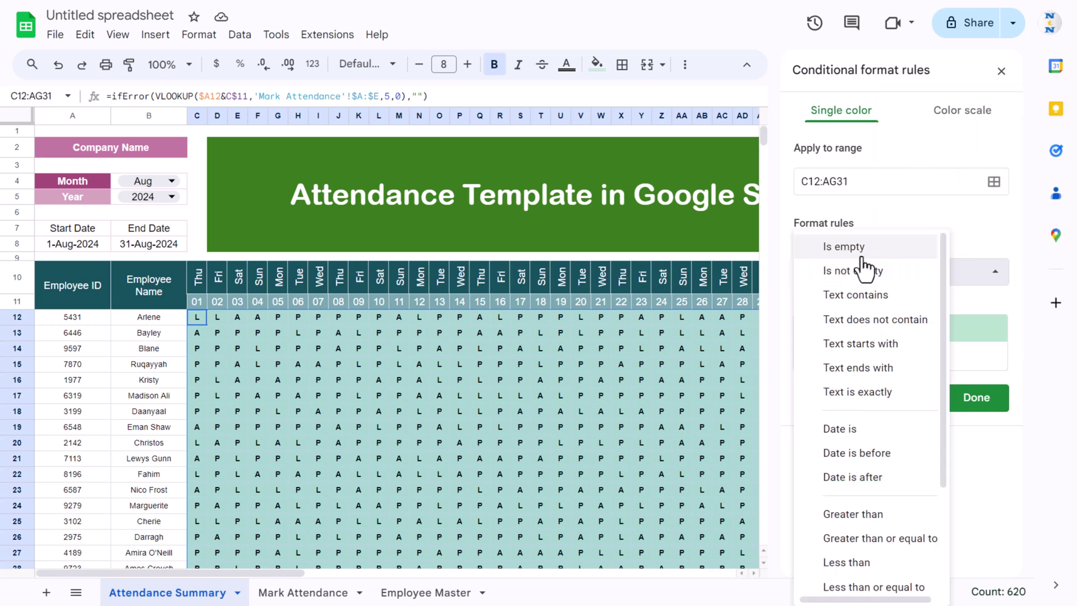
scroll(920, 393, "down", 3)
left_click(797, 469)
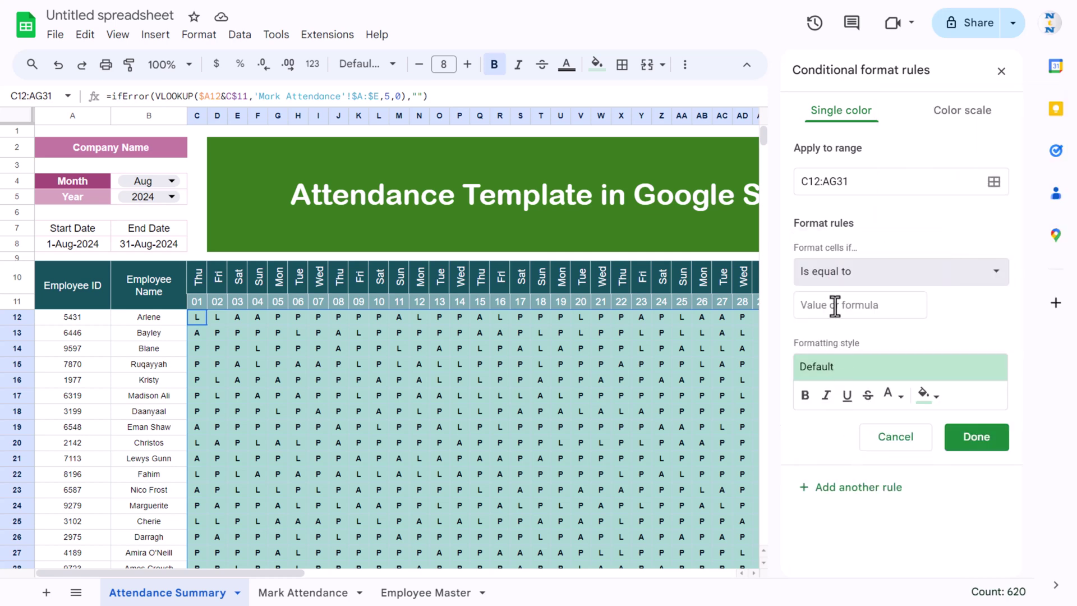
left_click(835, 301)
type("P")
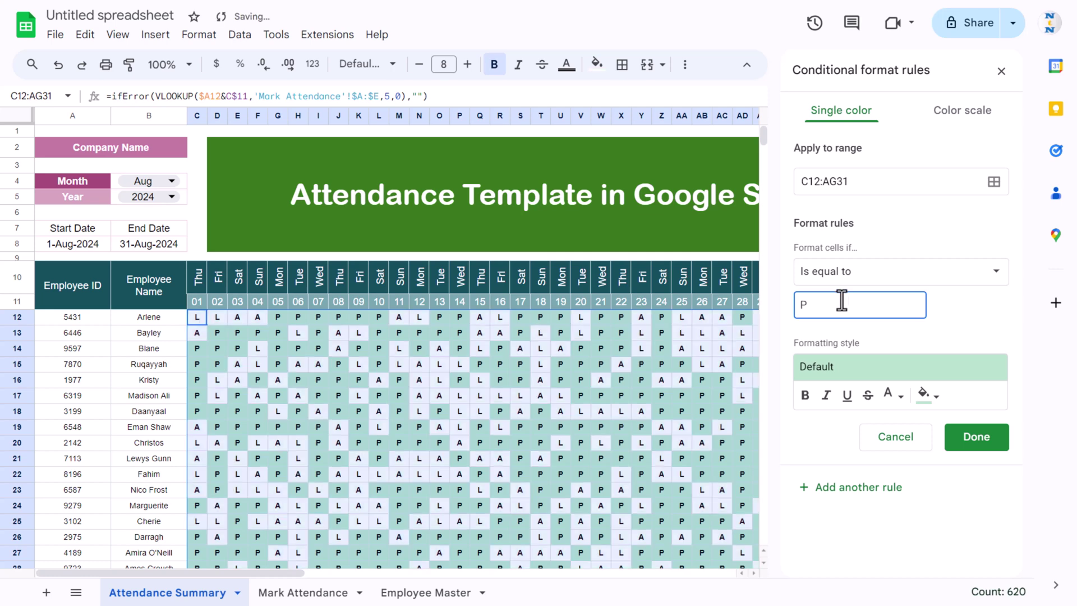
Step: Give the P rule green text with no fill colour and save it
left_click(925, 394)
left_click(838, 164)
left_click(923, 396)
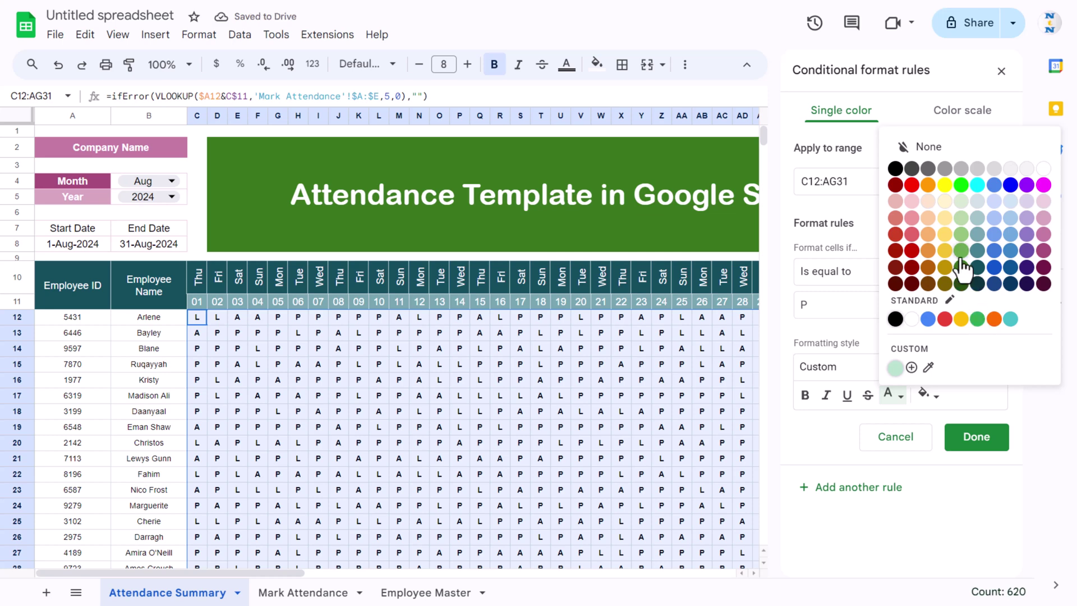
left_click(978, 319)
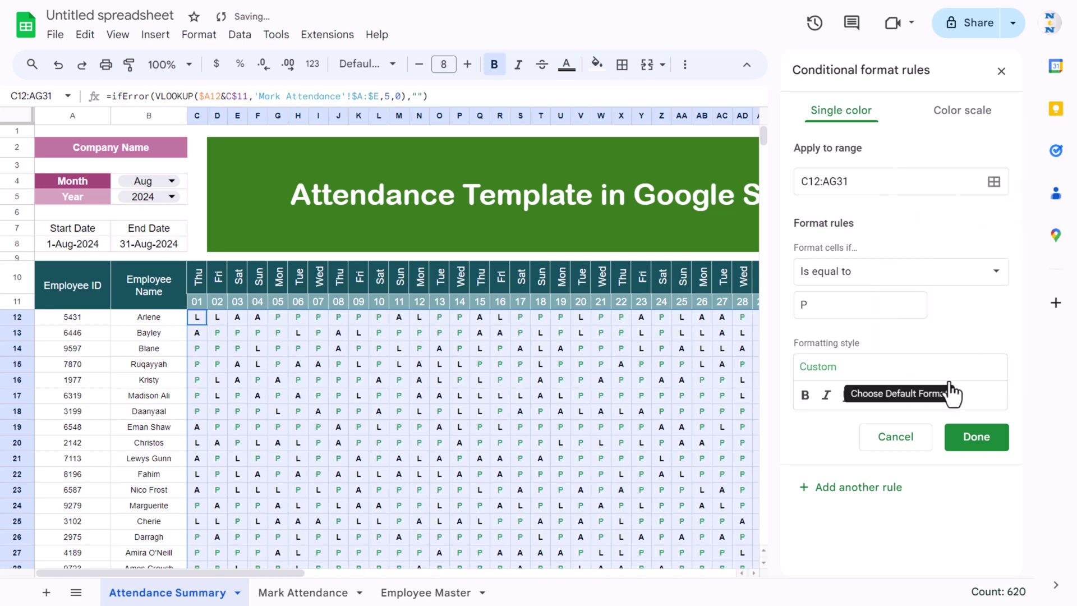
left_click(971, 444)
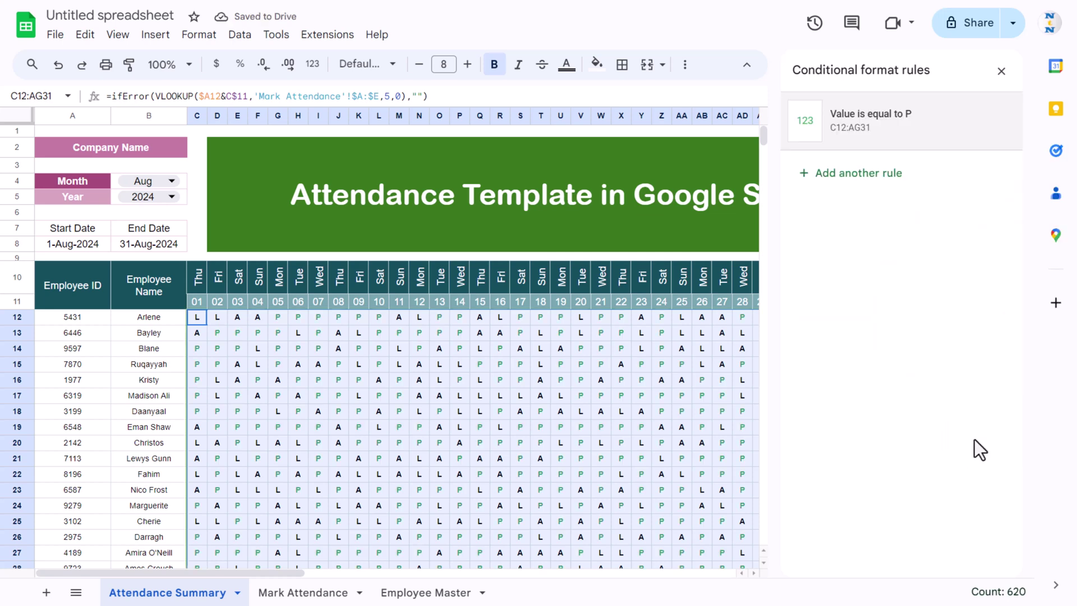
Step: Add another conditional formatting rule on C12:AG31 for values equal to A
left_click(857, 179)
left_click(870, 273)
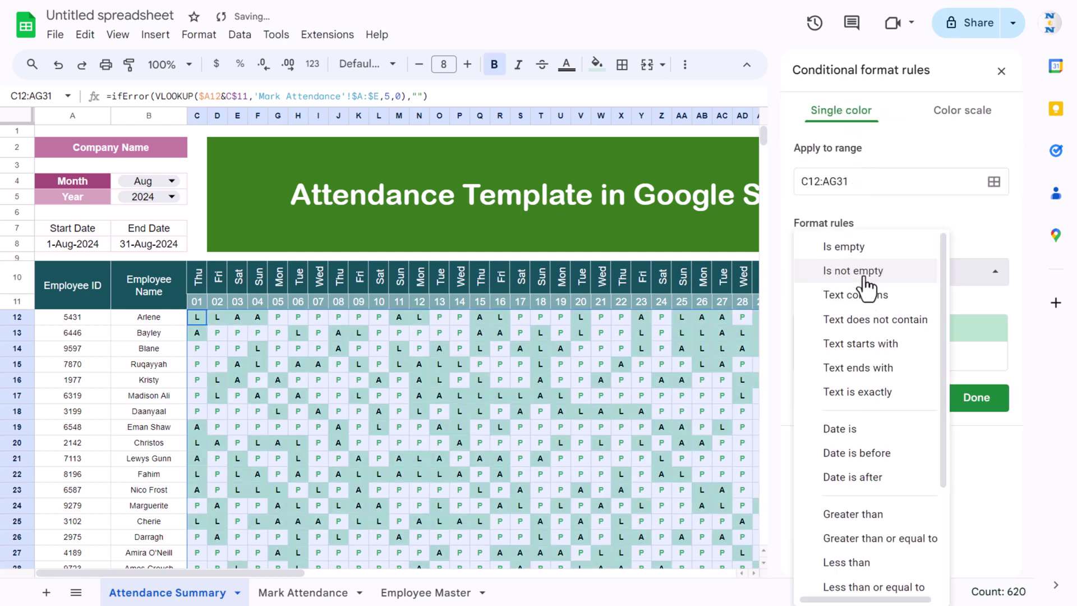
scroll(872, 469, "down", 3)
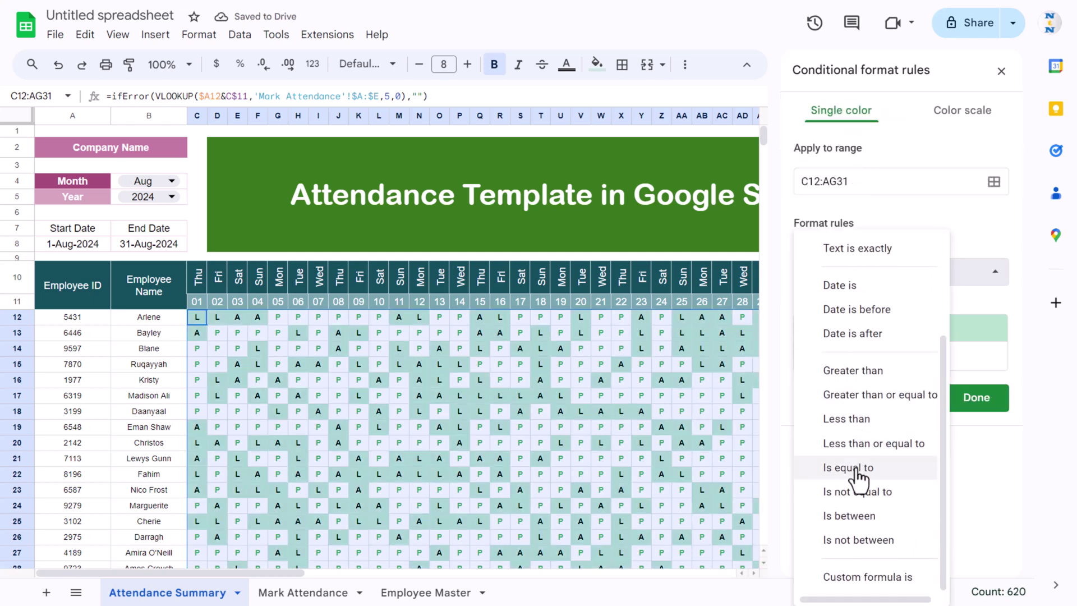
left_click(860, 470)
left_click(848, 307)
type("A")
Step: Remove the A rule's fill colour, set its text to red and save it
left_click(934, 400)
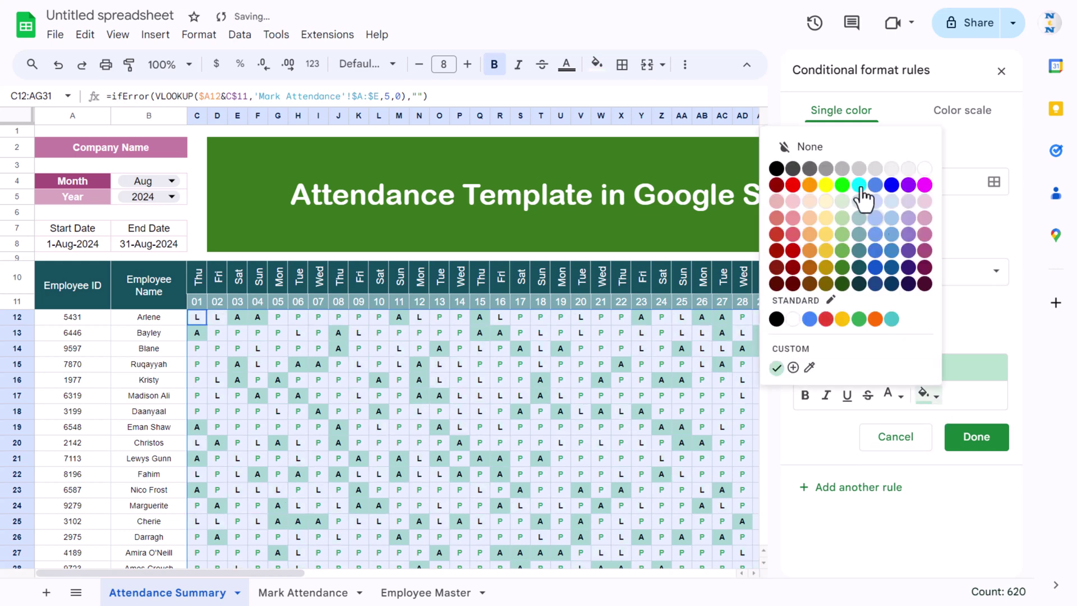
left_click(861, 149)
left_click(900, 397)
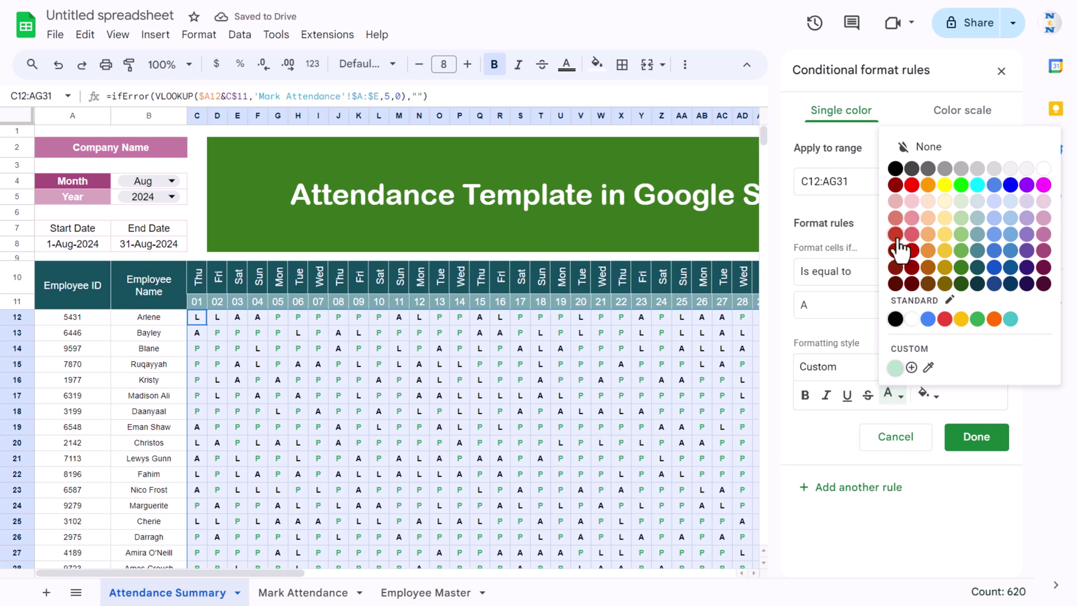
left_click(898, 246)
left_click(980, 439)
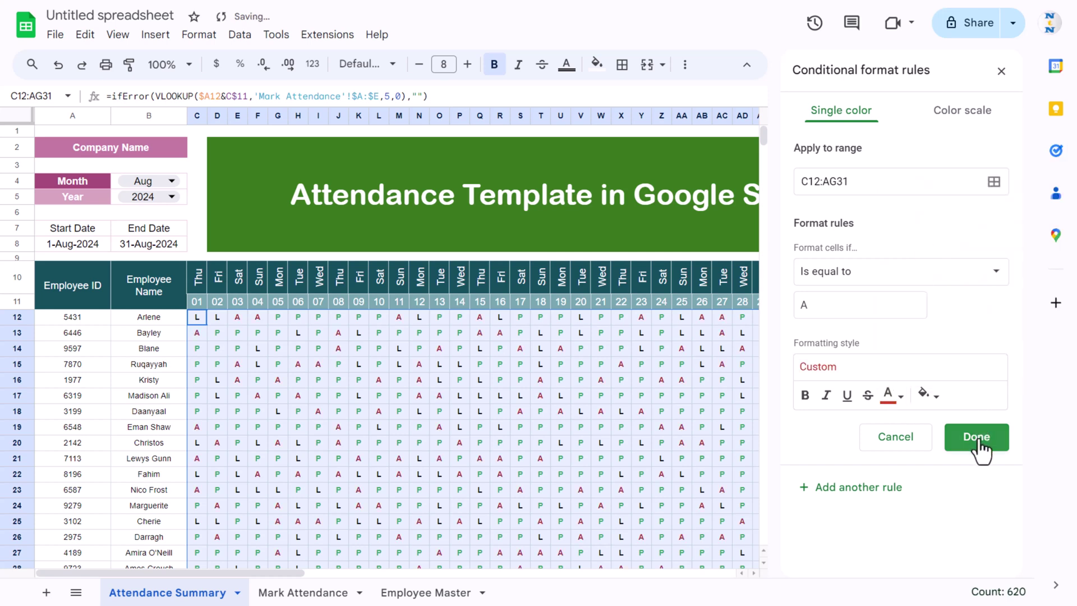
Step: Add a third conditional formatting rule on C12:AG31 for values equal to L
left_click(864, 230)
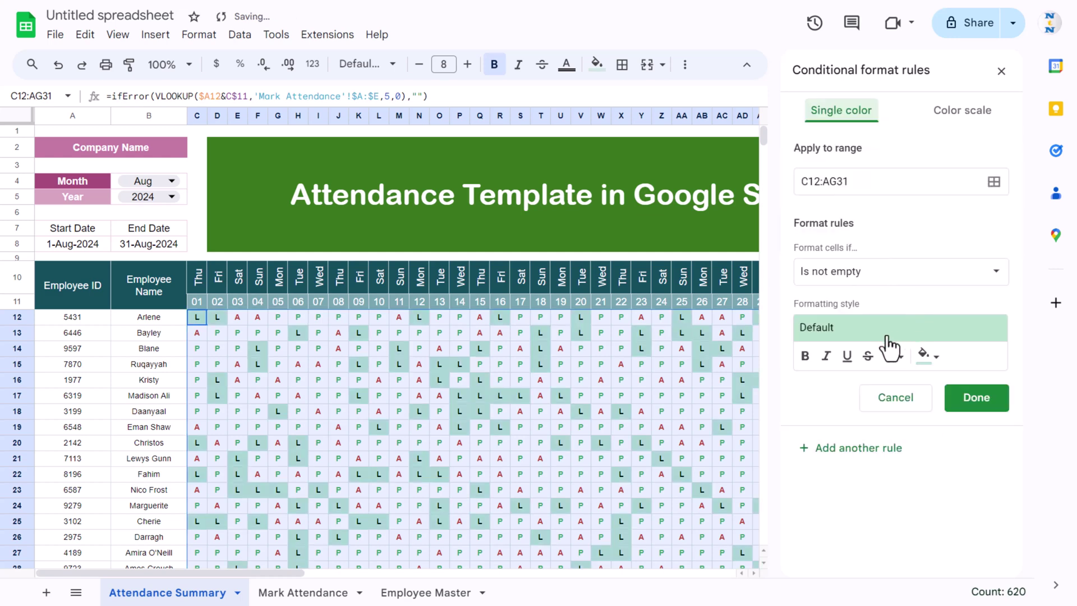
left_click(873, 273)
scroll(888, 422, "down", 3)
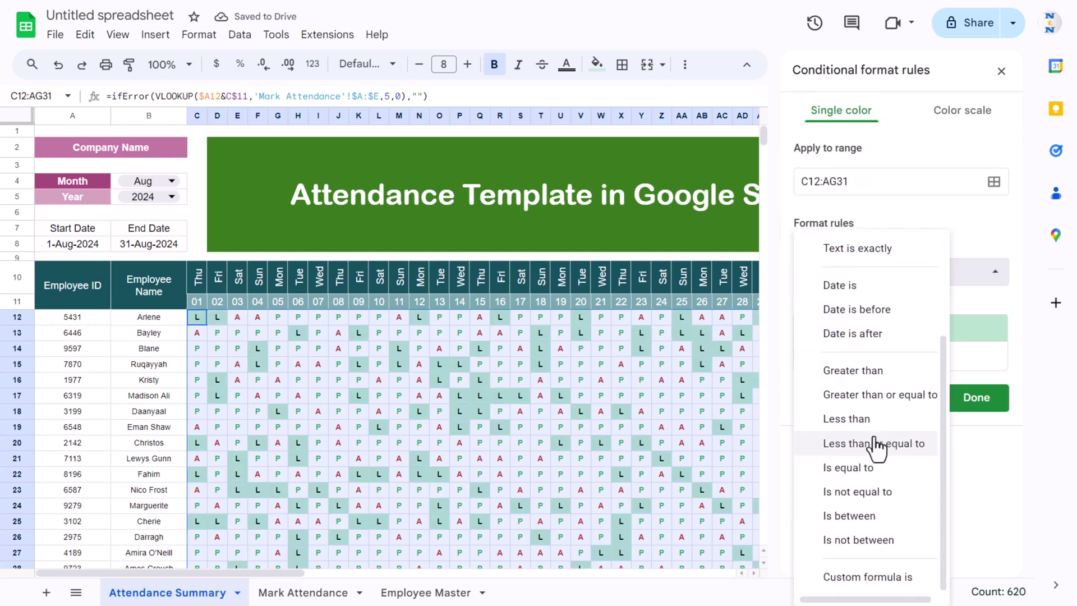
left_click(851, 304)
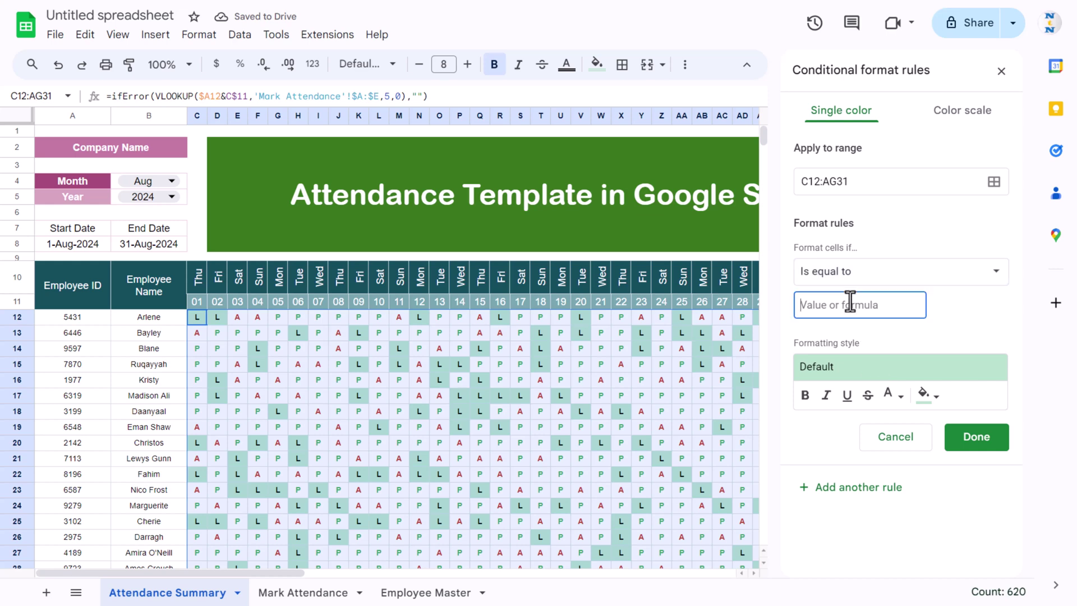
type("L")
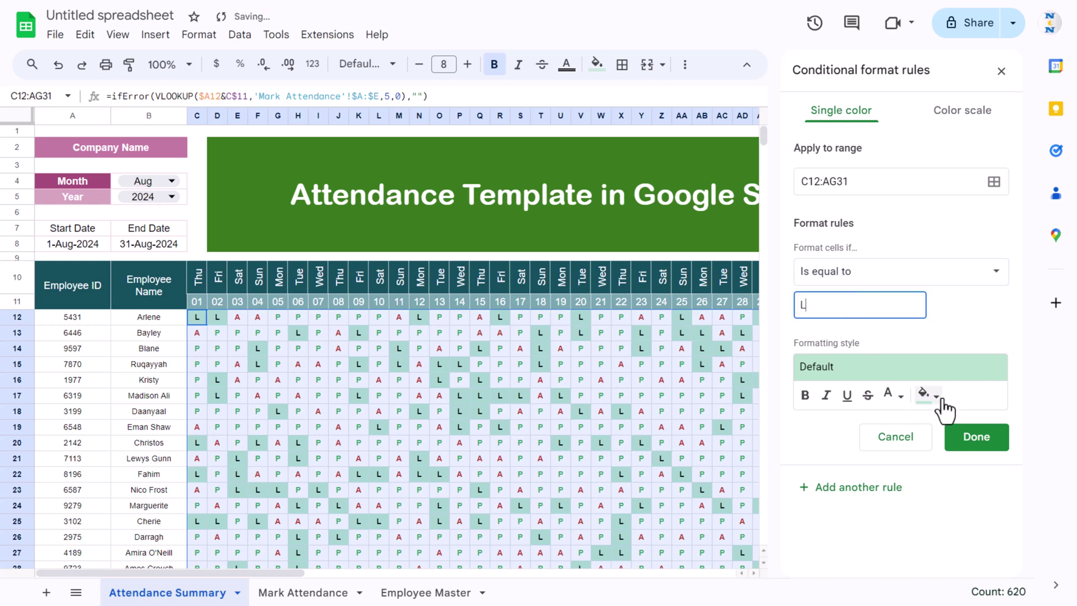
Step: Style the L rule with blue text and no fill, save it and close the conditional formatting rules
left_click(938, 396)
left_click(846, 161)
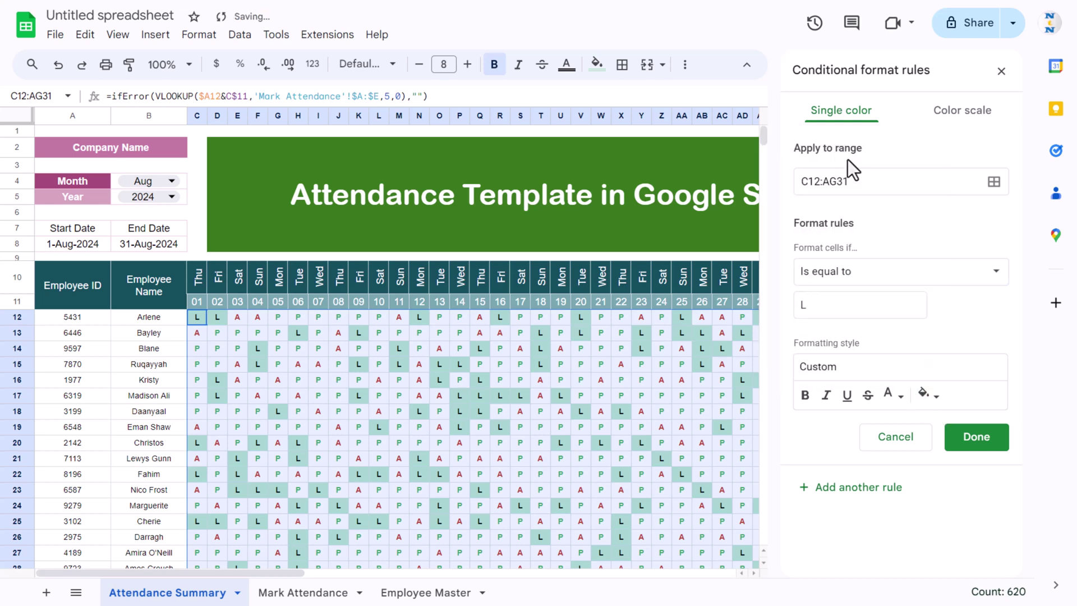
left_click(899, 395)
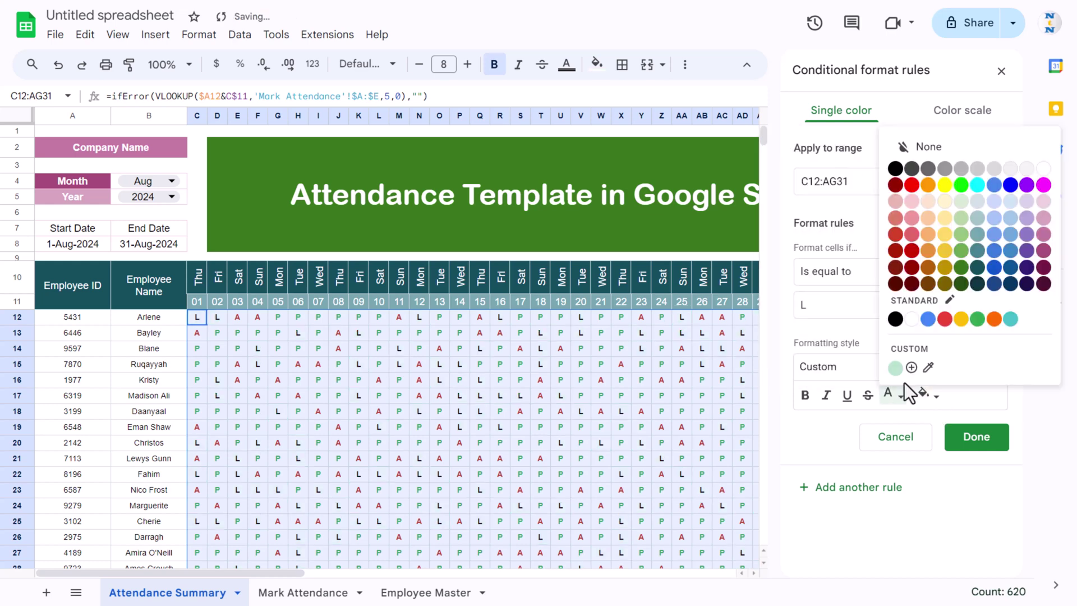
left_click(928, 319)
left_click(988, 440)
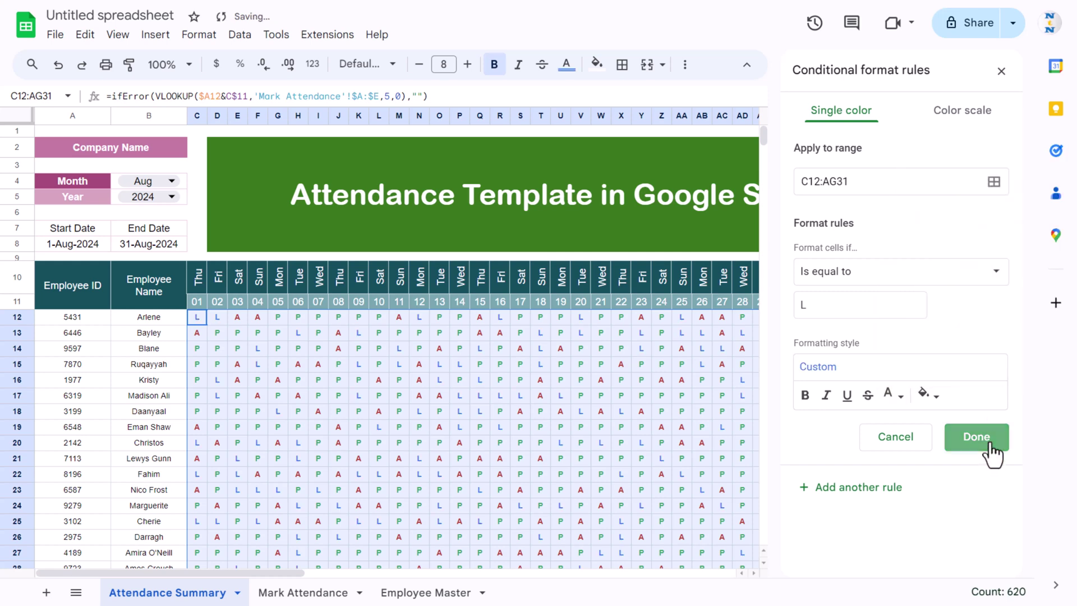
left_click(1002, 71)
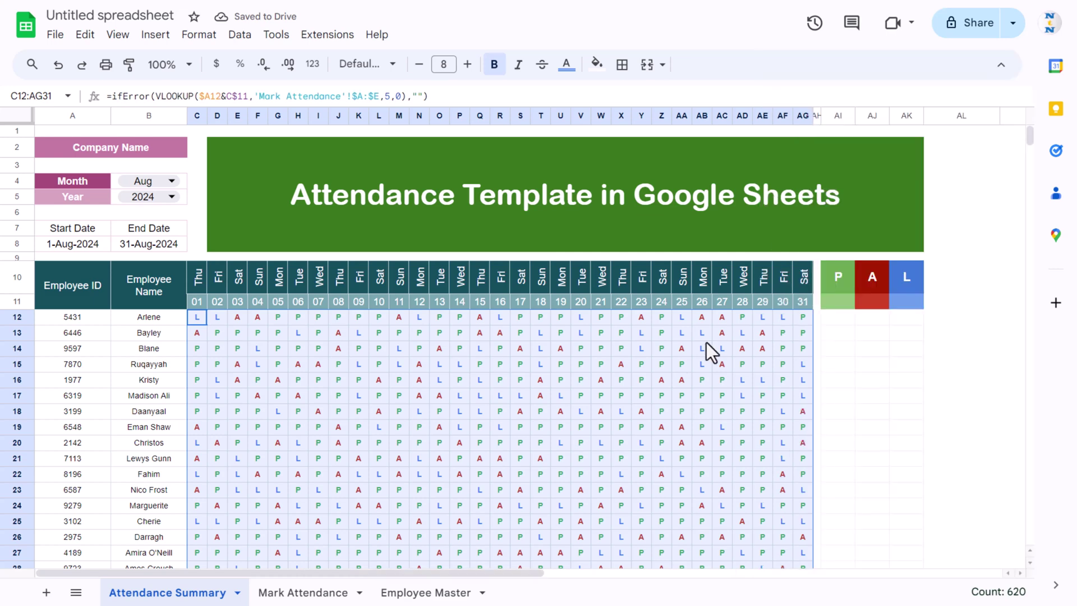
Step: Switch the summary's month to Jul to check the coloured attendance entries for another month
left_click(698, 300)
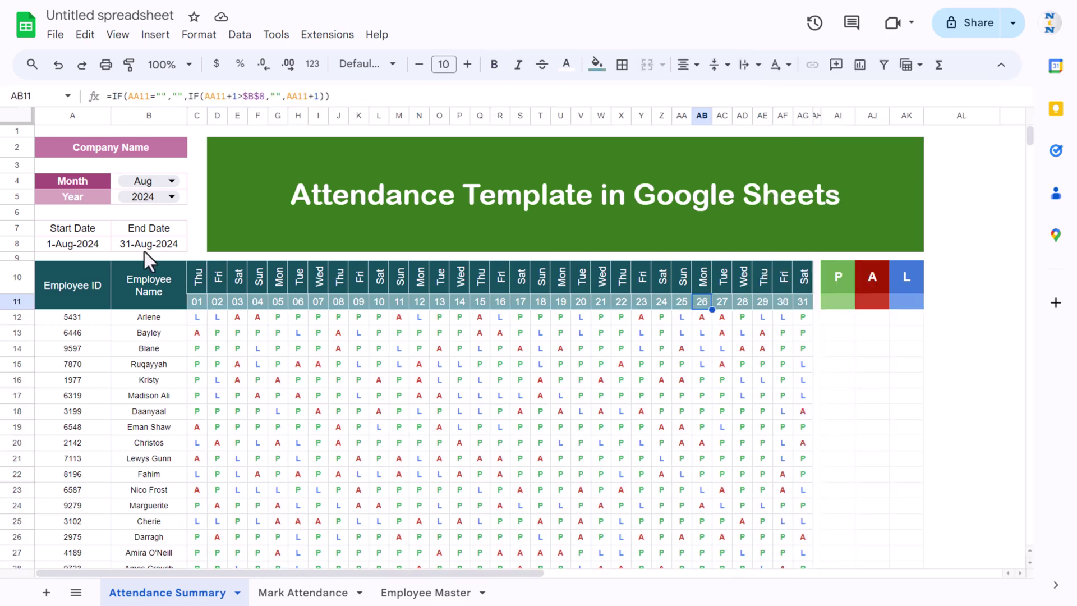
left_click(172, 180)
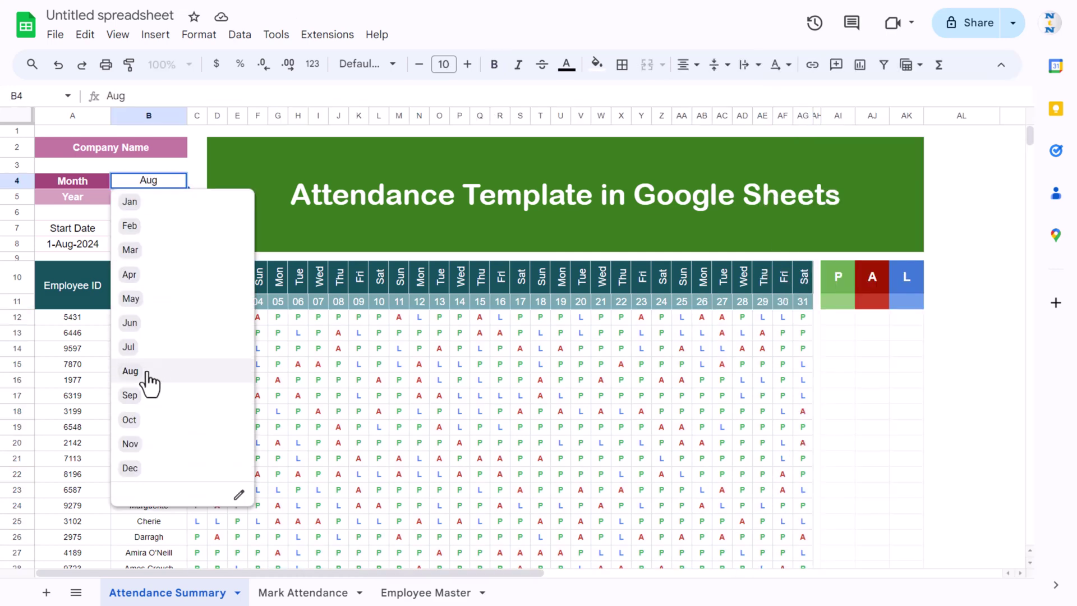
left_click(129, 347)
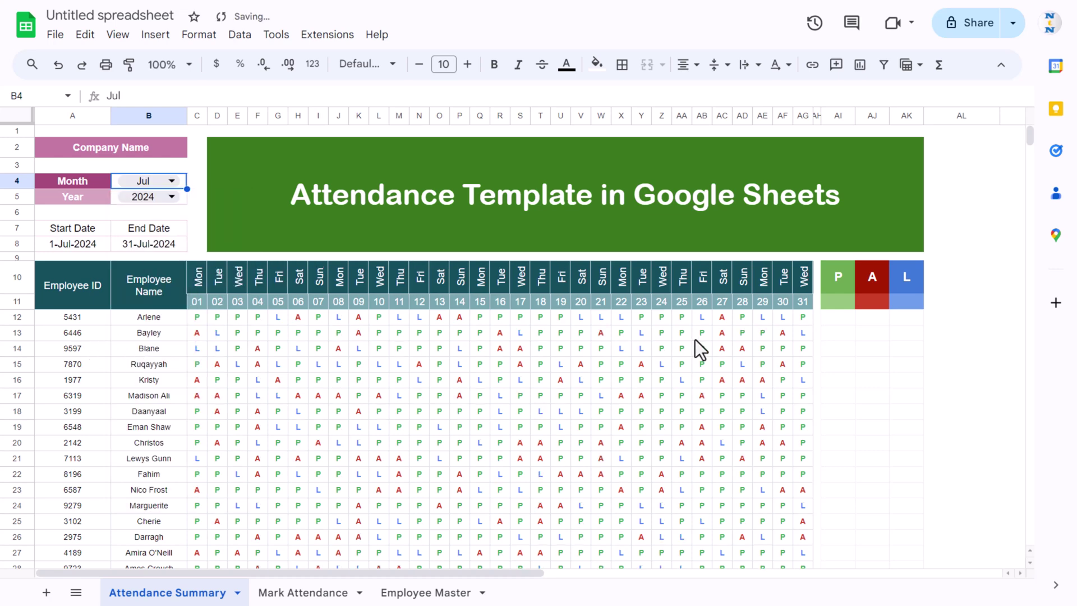
Step: Start a COUNTIF formula in AI12, the P total cell for the first employee
left_click(837, 315)
scroll(944, 344, "down", 2)
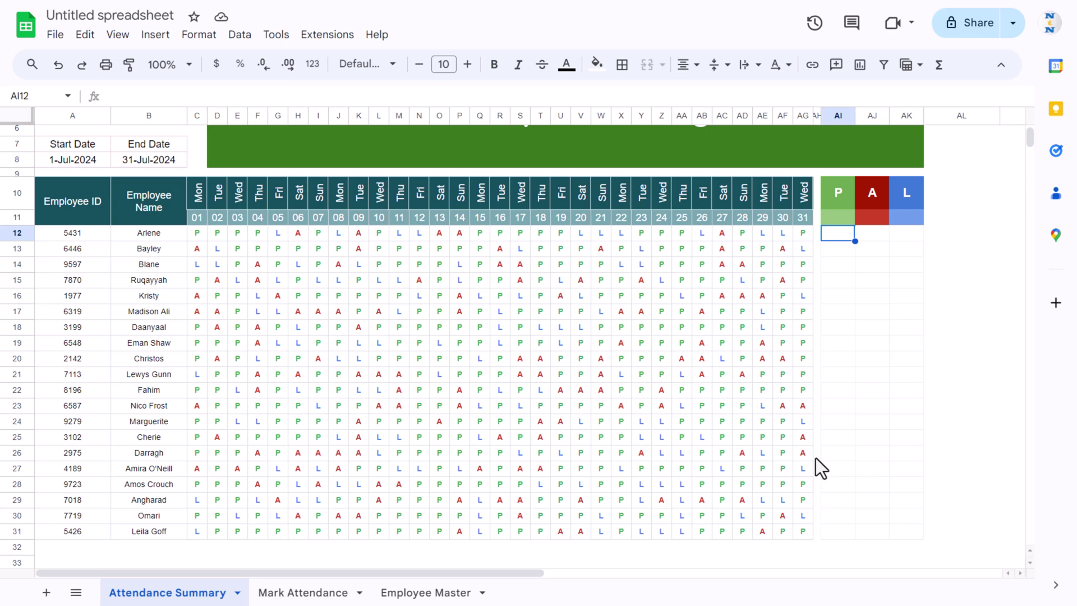
type("=cou")
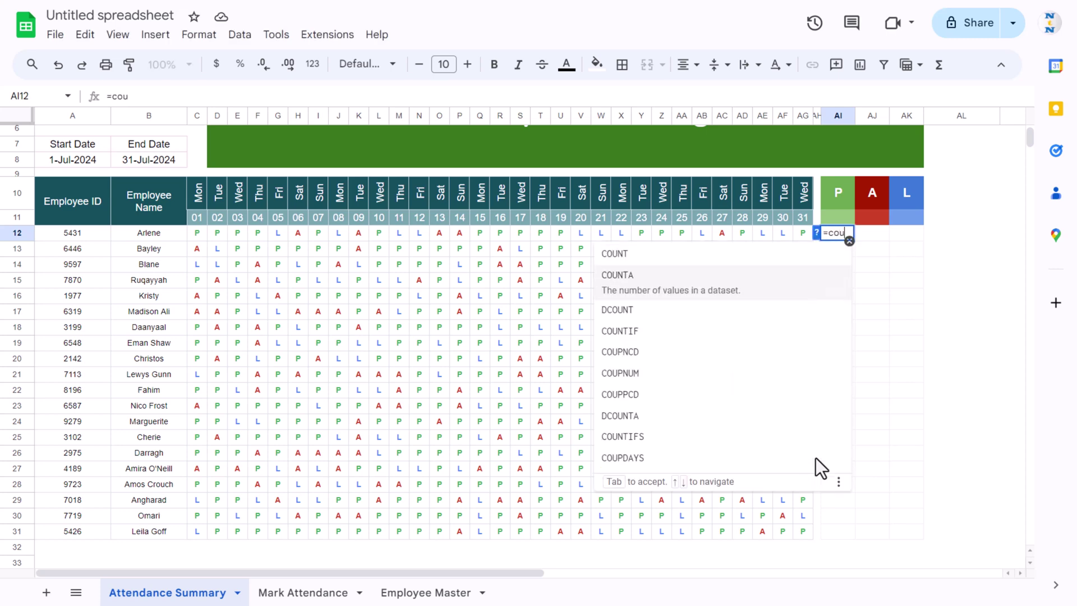
key("Down")
key("Down")
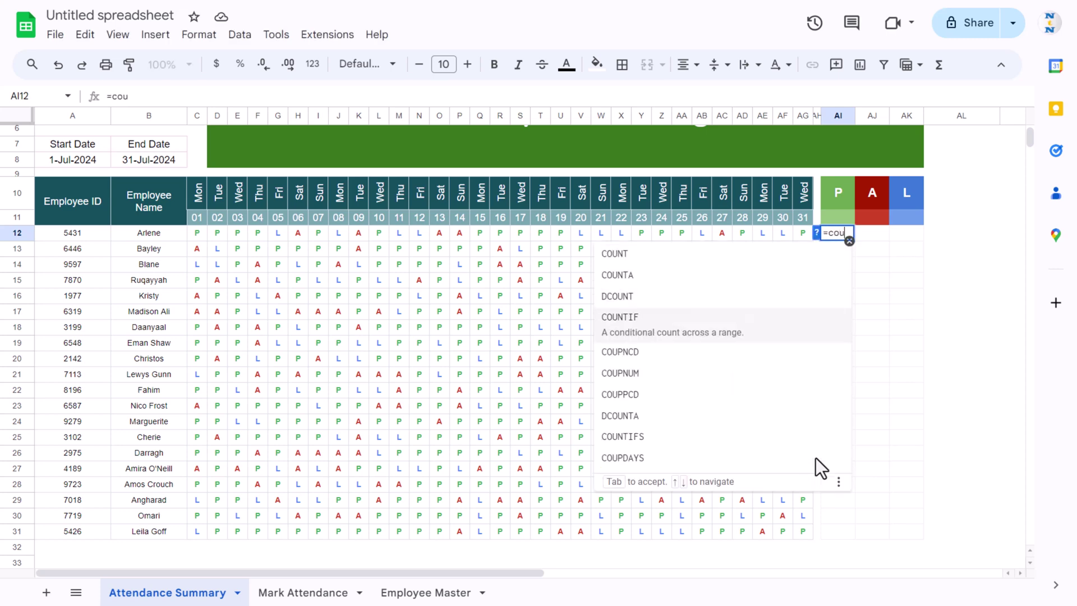
key("Tab")
Step: Select C12:AG12 as the COUNTIF range in AI12 and make it the absolute reference $C$12:$AG$12
key("Left")
key("Left")
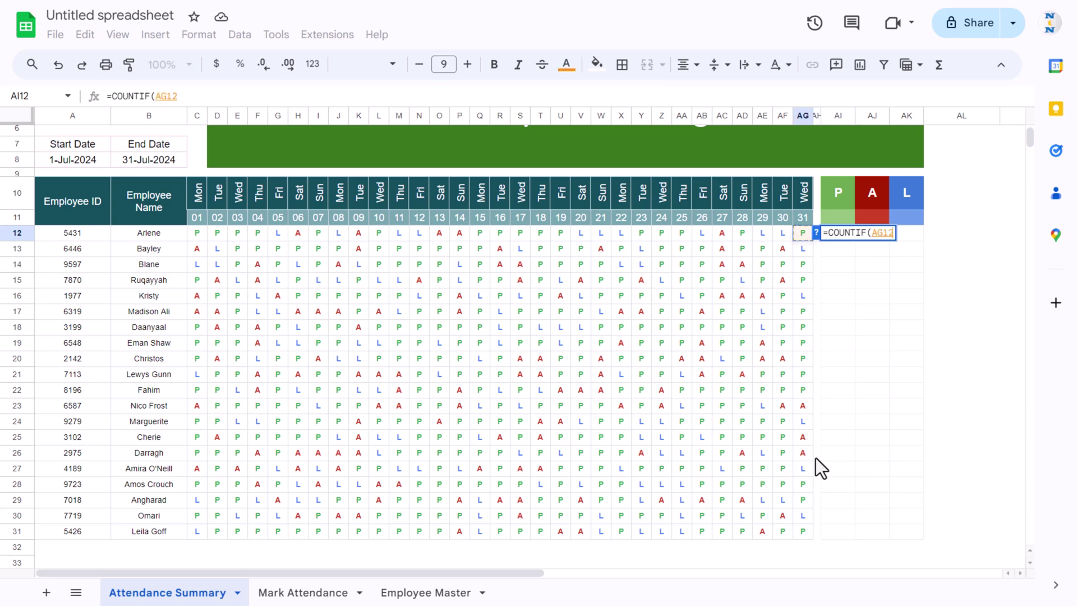
key("shift+Left")
key("shift+Left")
key("shift+Left")
key("shift+Left")
key("shift+Left")
key("shift+Left")
key("shift+Left")
key("shift+Left")
key("shift+Left")
key("shift+Left")
key("shift+Left")
key("shift+Left")
key("shift+Left")
key("shift+Left")
key("shift+Left")
key("shift+Left")
key("shift+Left")
key("shift+Left")
key("shift+Left")
key("shift+Left")
key("shift+Right")
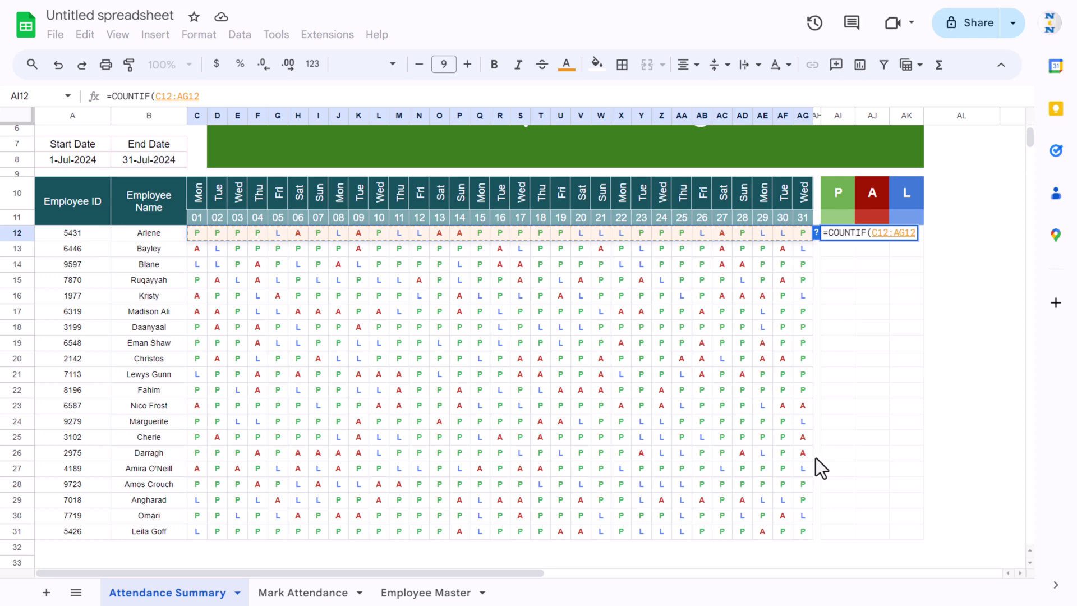
key("F4")
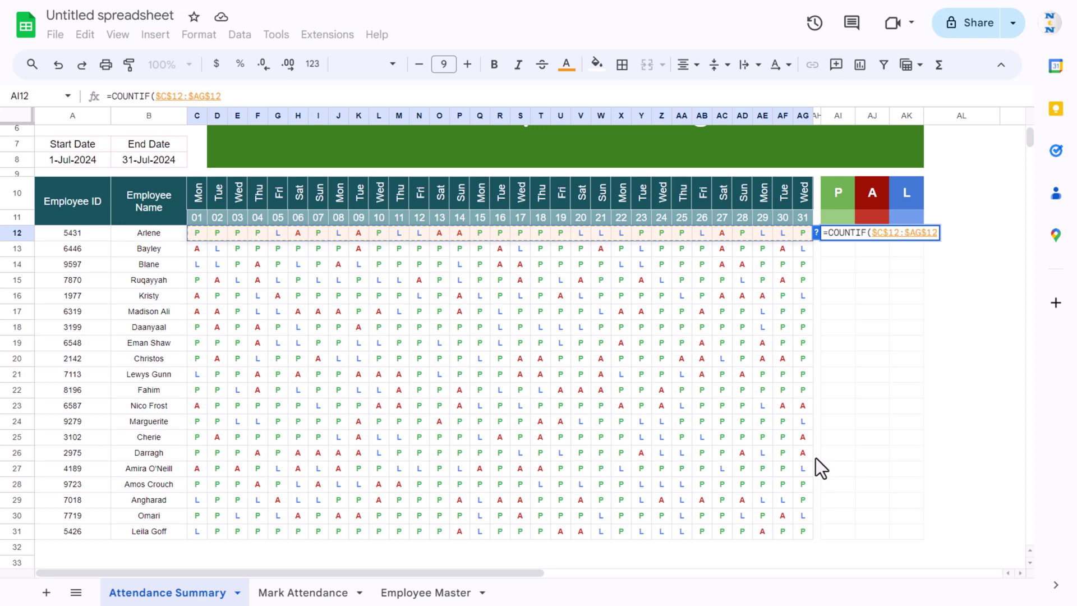
Step: Use the P header reference AI$10, with only its row locked, as the COUNTIF criterion and enter the formula in AI12
left_click(524, 99)
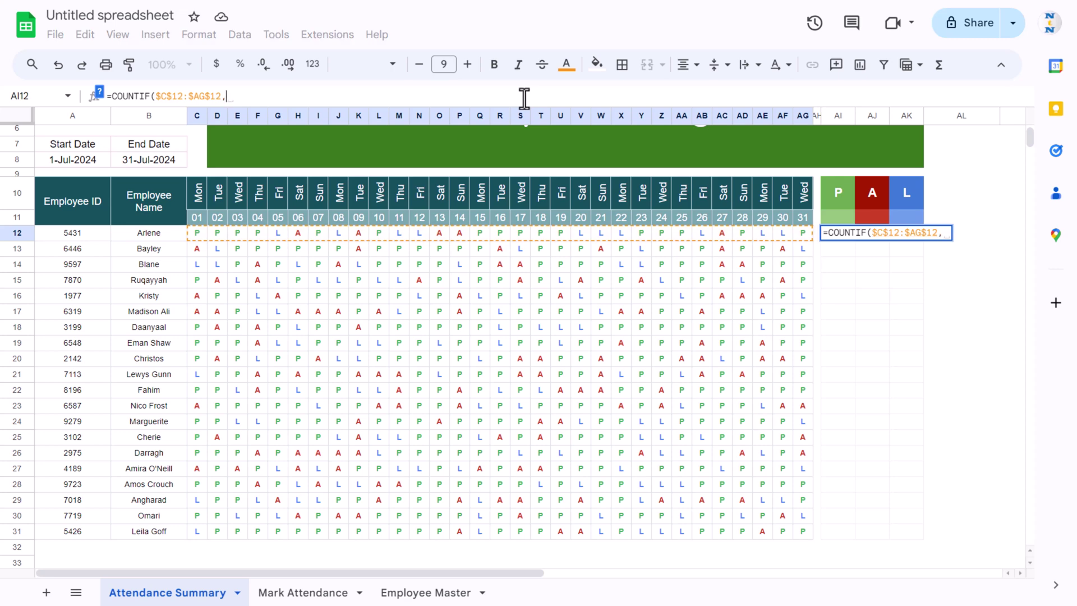
type("\"P")
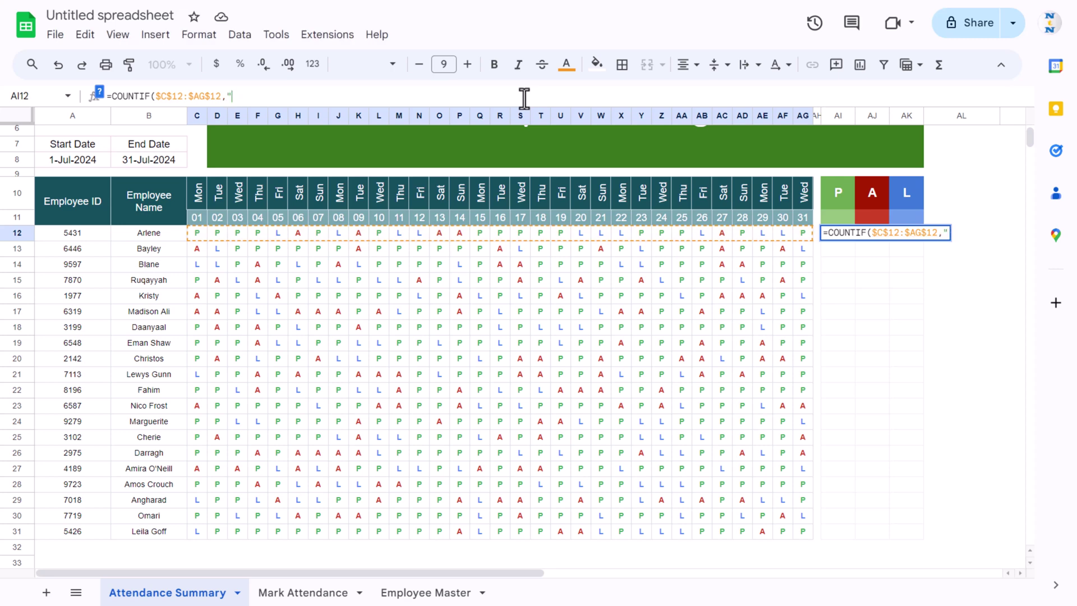
key("BackSpace")
key("BackSpace")
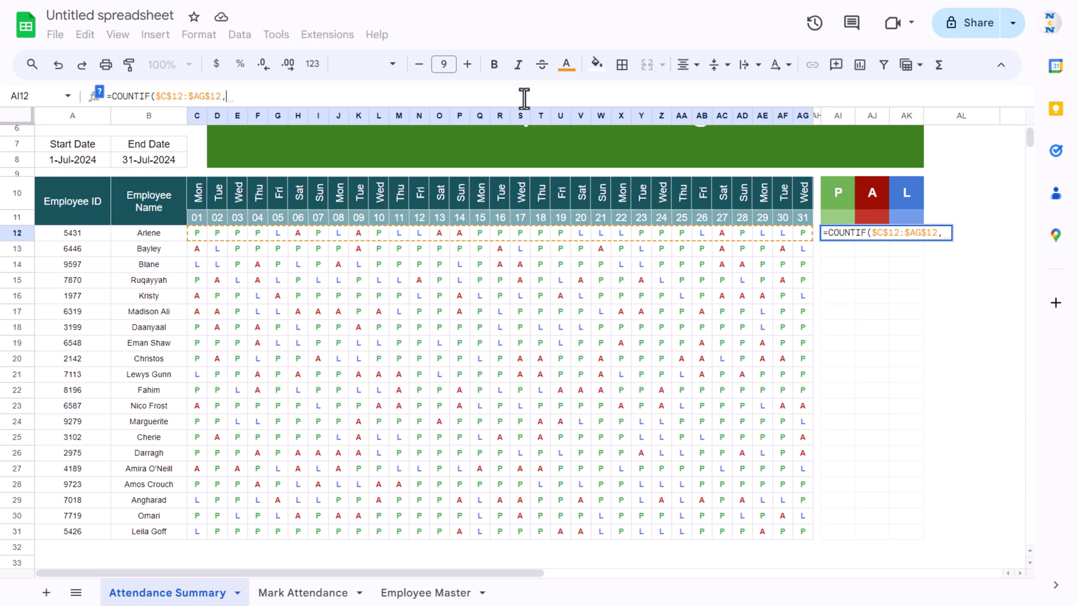
left_click(840, 187)
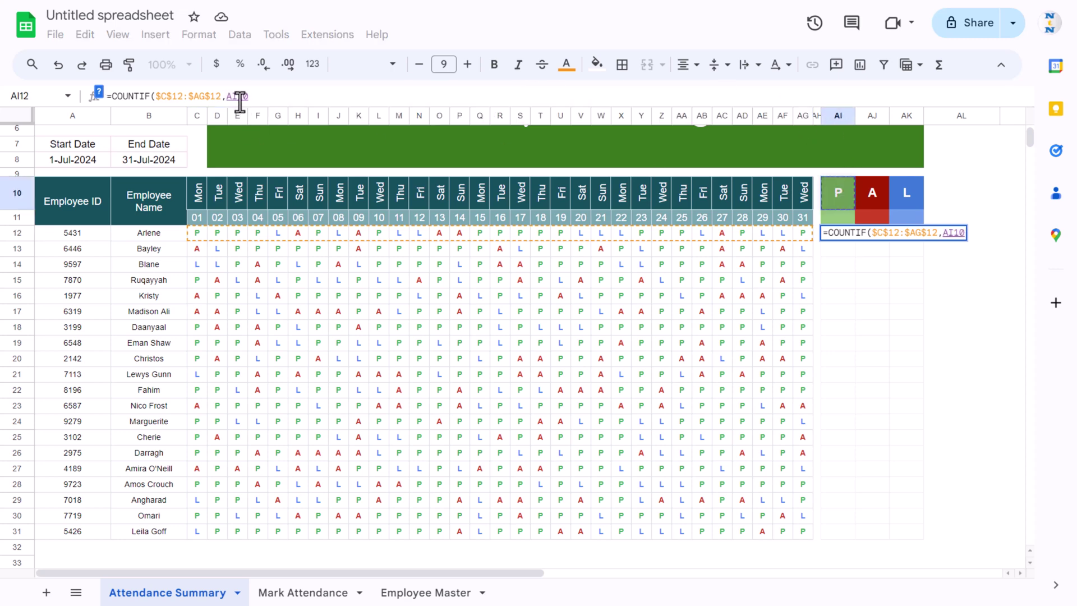
key("Left")
key("Left")
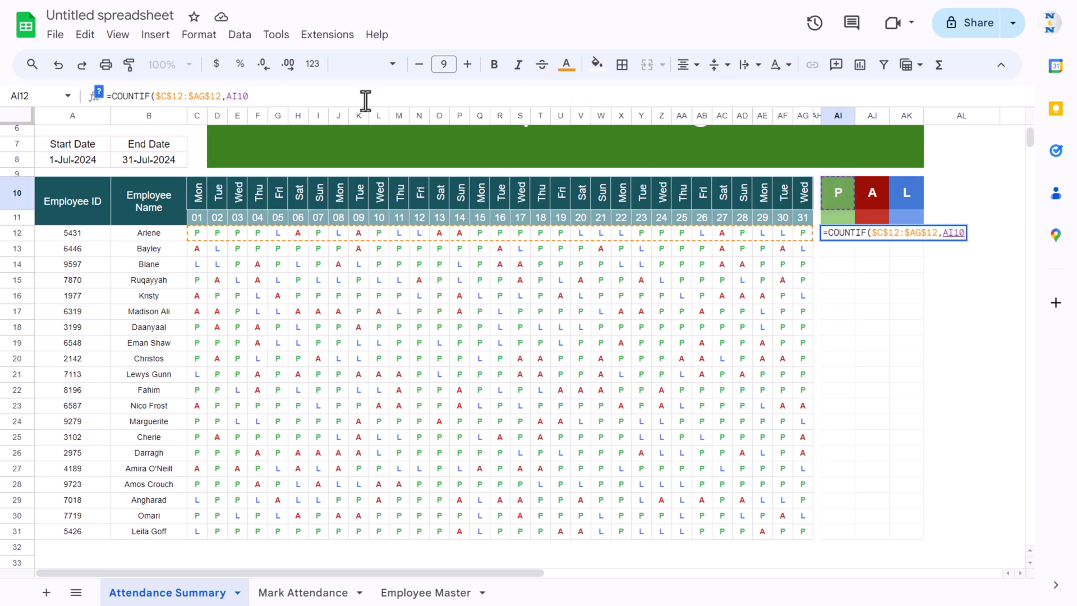
type("$")
key("Return")
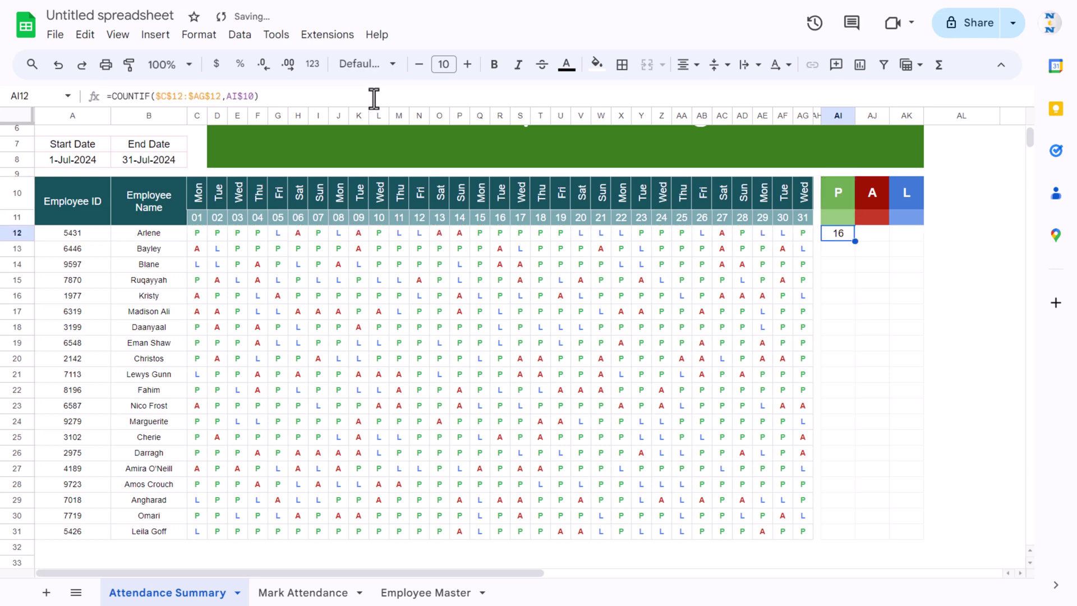
Step: Fill the COUNTIF formula from AI12 through the whole totals range AI12:AK31
scroll(872, 252, "down", 3)
left_click_drag(855, 158, 909, 452)
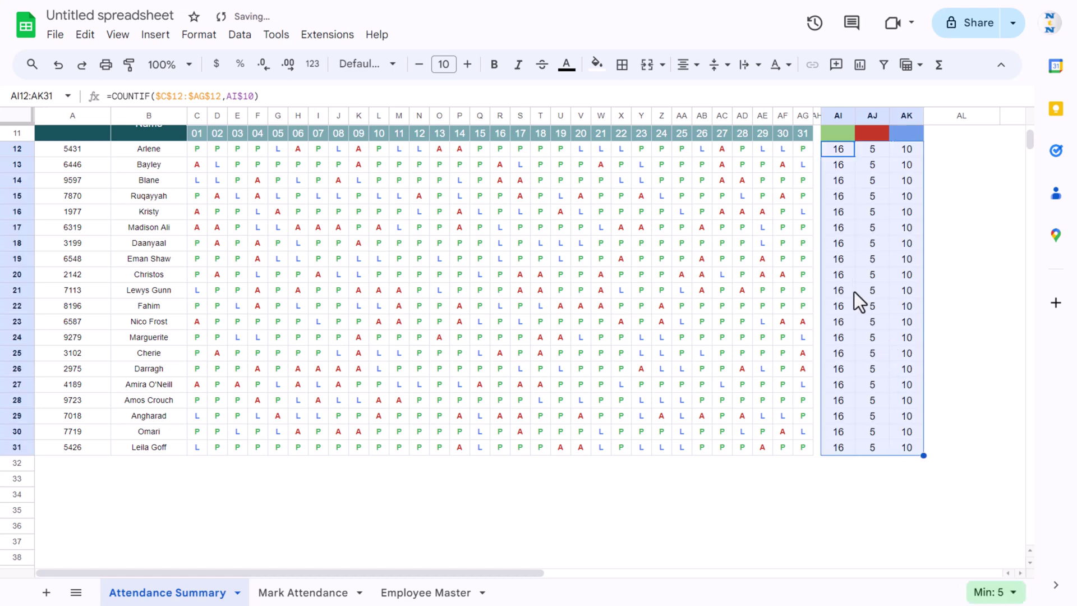
Step: Remove the row locks from the count range in AI12 so the formula reads =COUNTIF($C12:$AG12,AI$10)
scroll(853, 297, "up", 5)
left_click(845, 319)
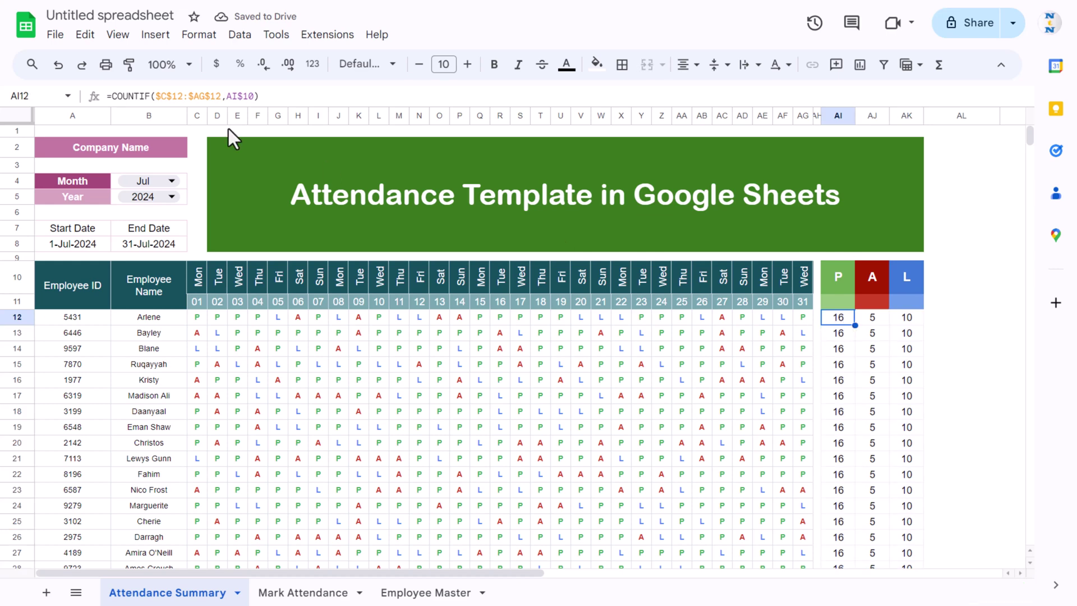
left_click(173, 98)
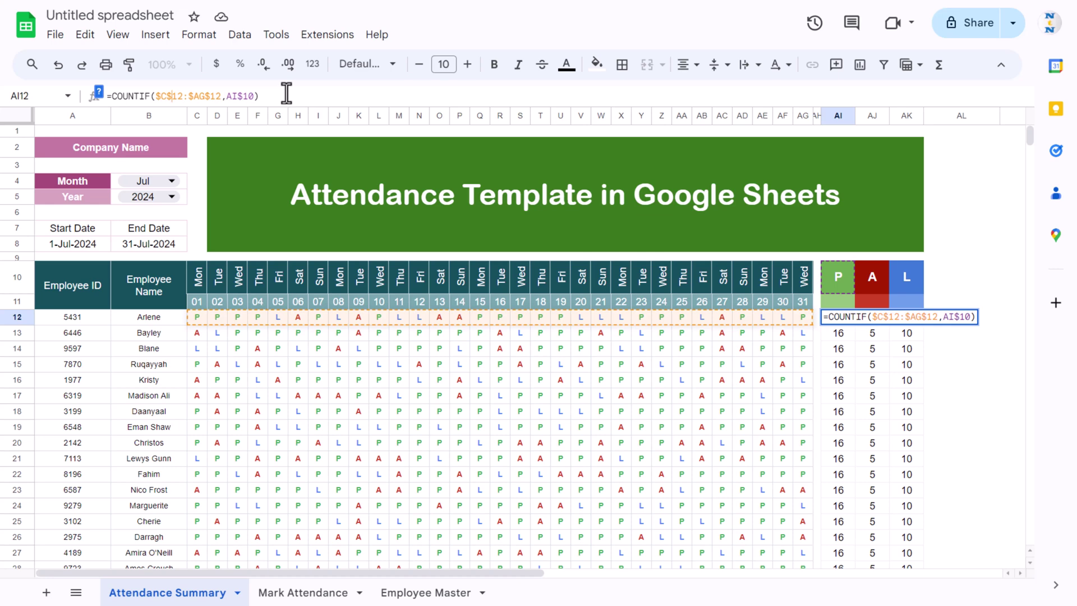
key("BackSpace")
left_click(201, 96)
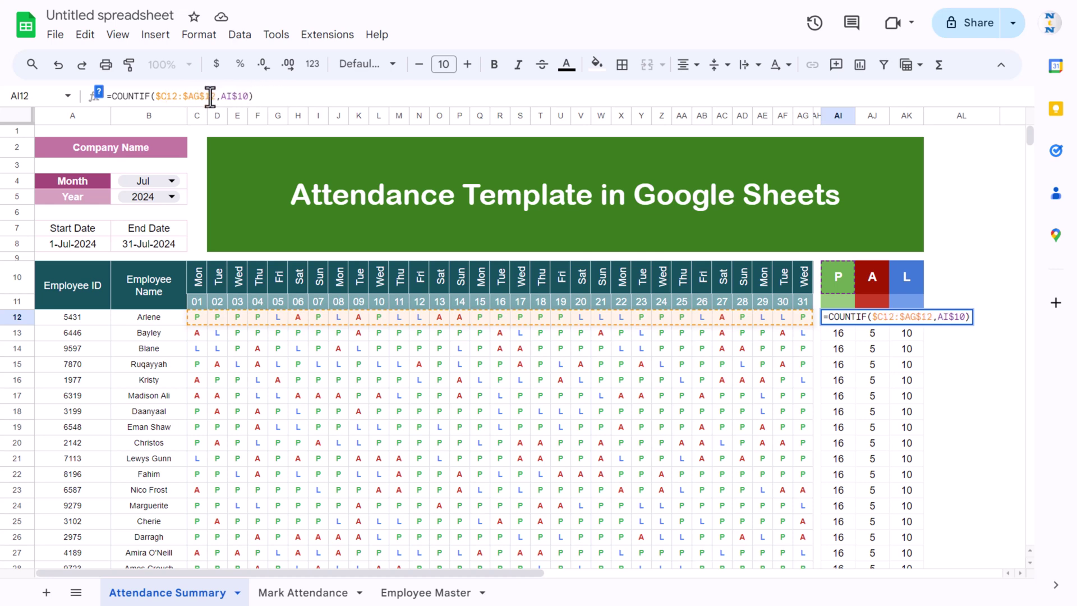
key("BackSpace")
key("Return")
Step: Refill the corrected COUNTIF formula from AI12 down to row 31 and across the A and L columns
key("Up")
key("ctrl+shift+Down")
key("ctrl+d")
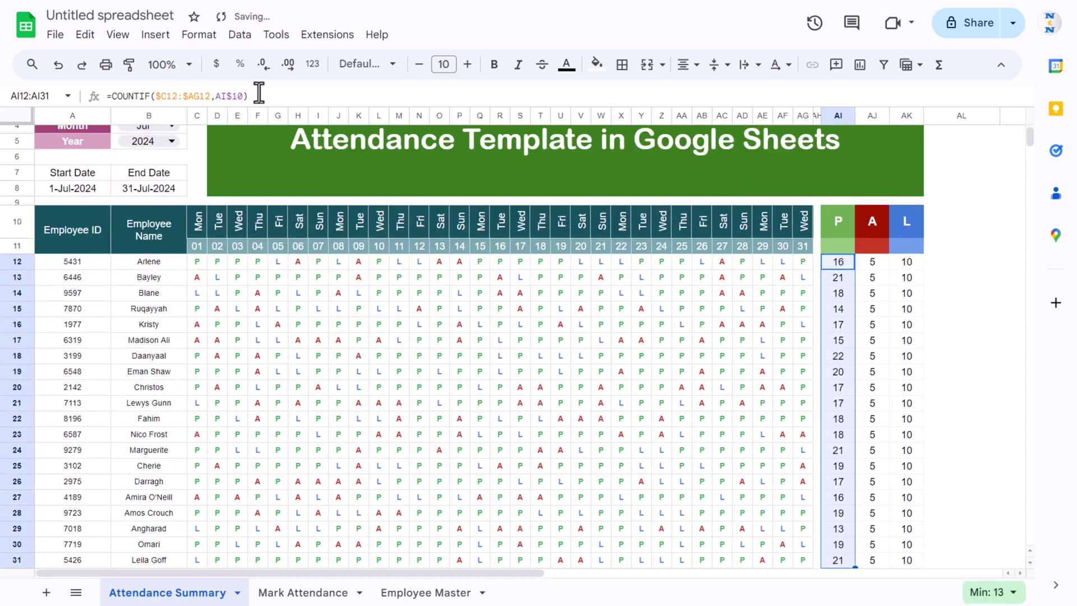
key("ctrl+shift+Right")
key("ctrl+r")
Step: Enter =SUM(AI12:AI31) in AI11 to total the P counts under the P header
key("Up")
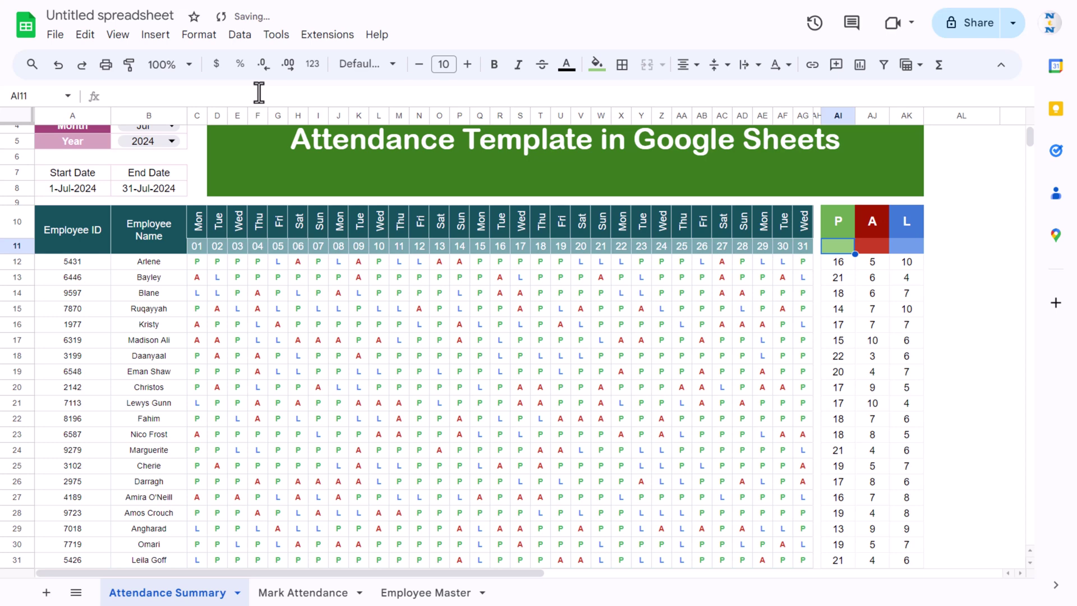
type("=SUM(AI12:AI31)")
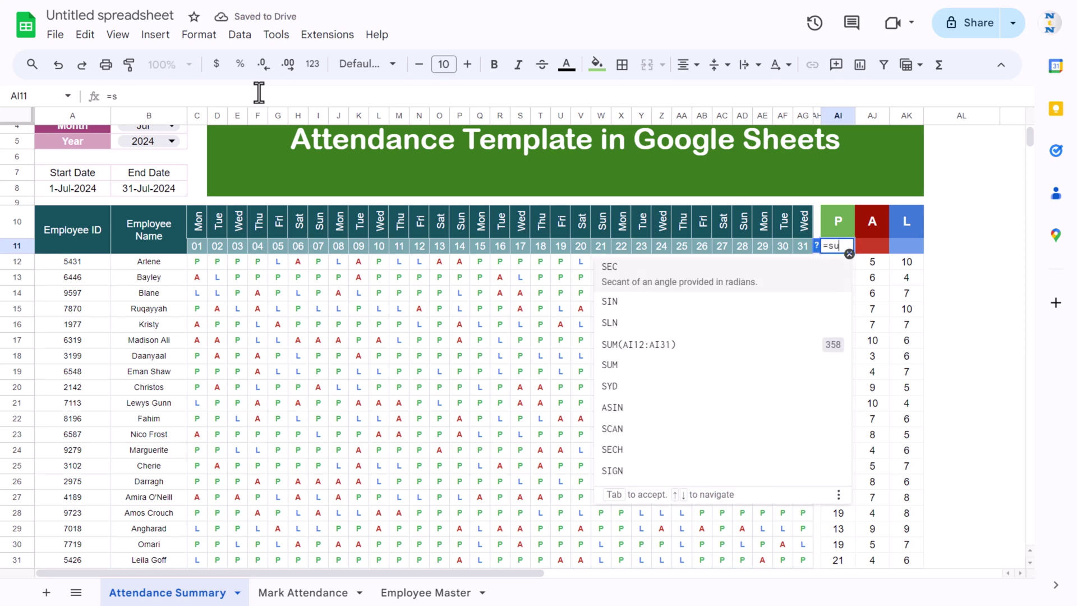
key("Return")
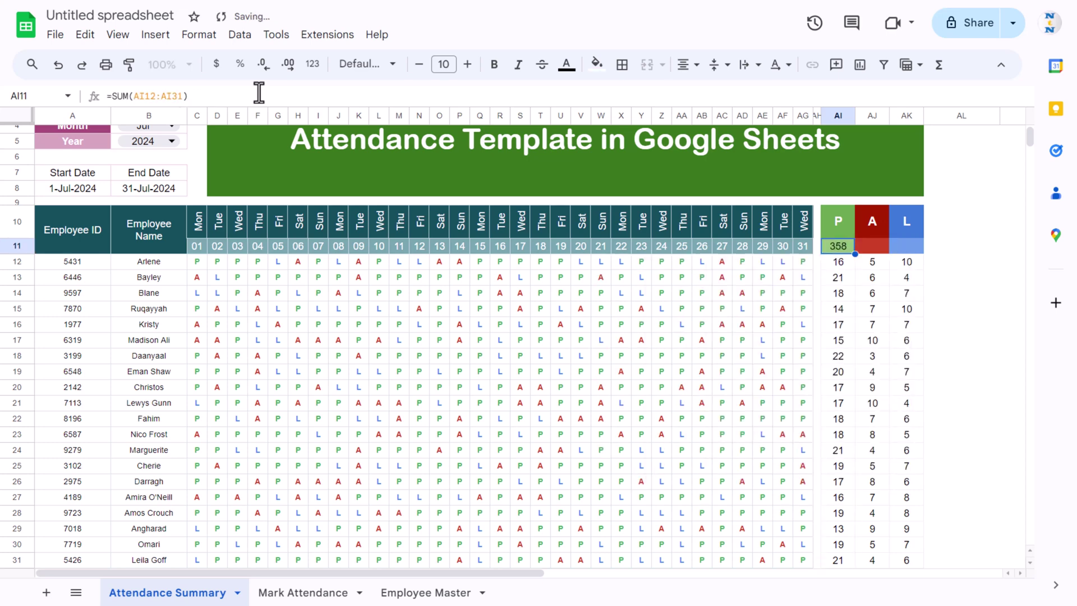
Step: Copy the AI11 total to the A and L columns in AI11:AK11, pasting the formula only to keep the header fills
key("shift+Right")
key("shift+Right")
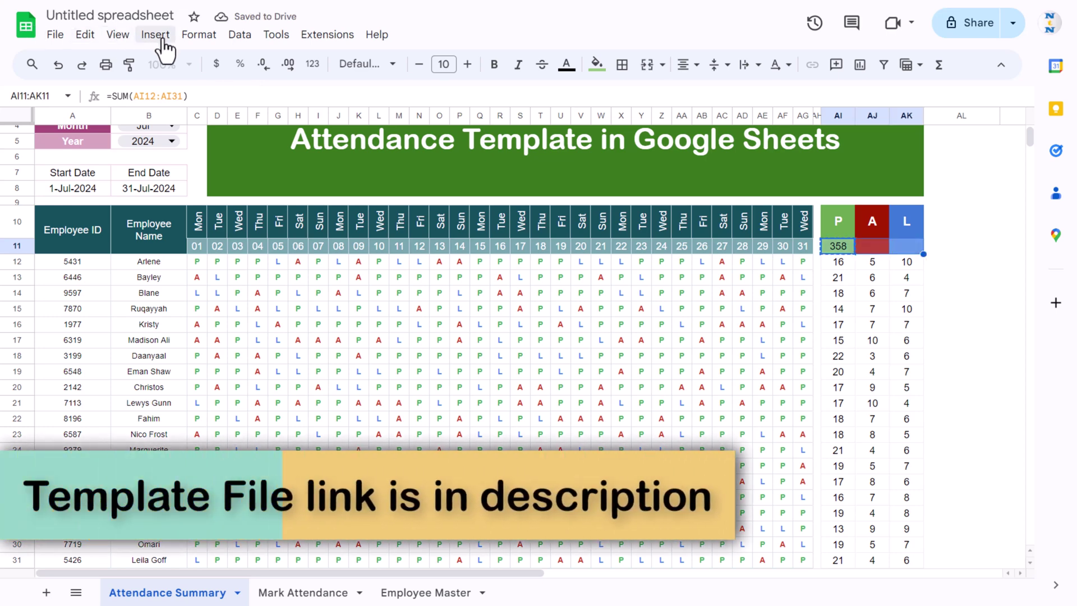
key("alt+e")
mouse_move(269, 195)
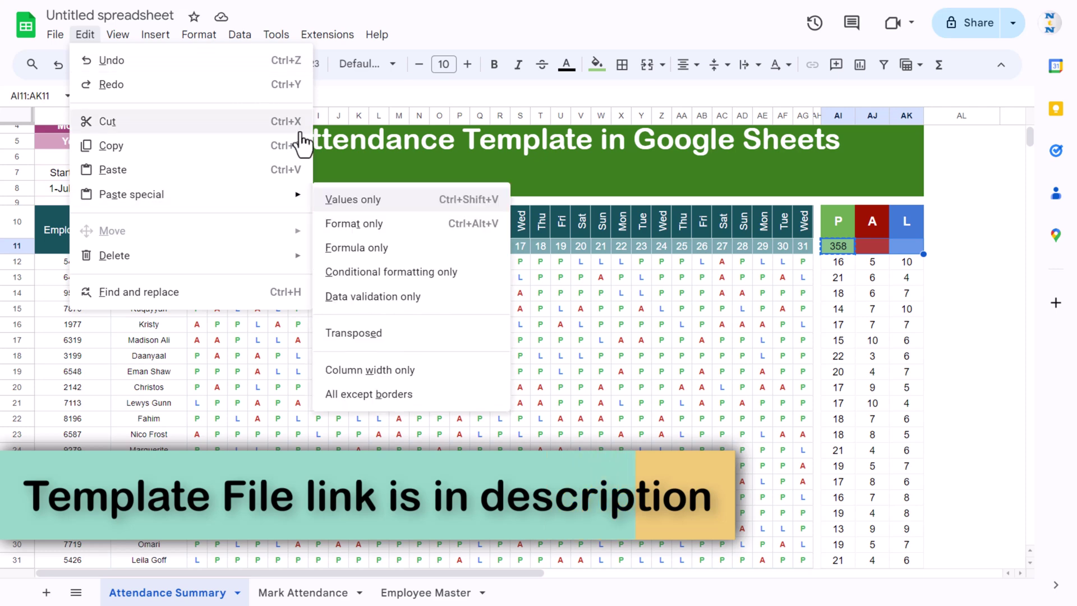
left_click(397, 251)
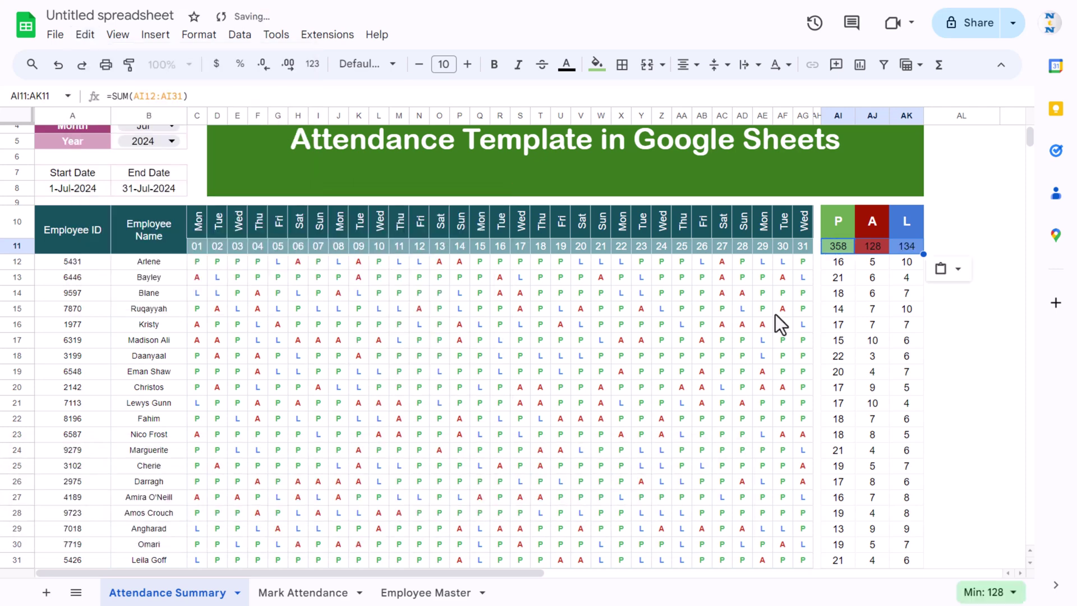
Step: Format the P, A and L totals in AI11:AK11 with white bold text
left_click(874, 308)
left_click(872, 247)
left_click(847, 247)
key("shift+Right")
key("shift+Right")
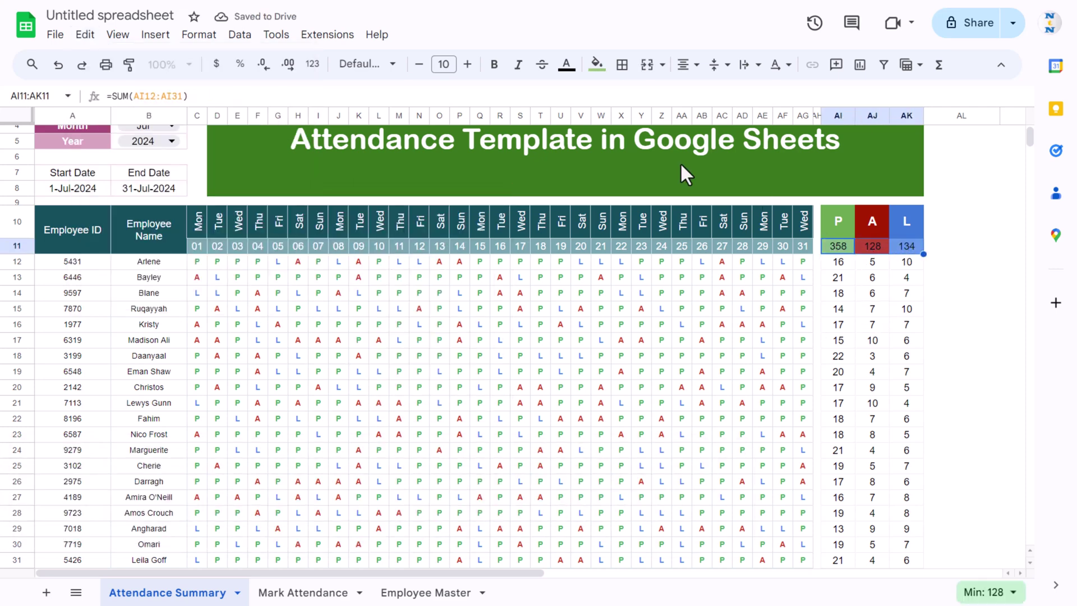
left_click(597, 64)
left_click(719, 117)
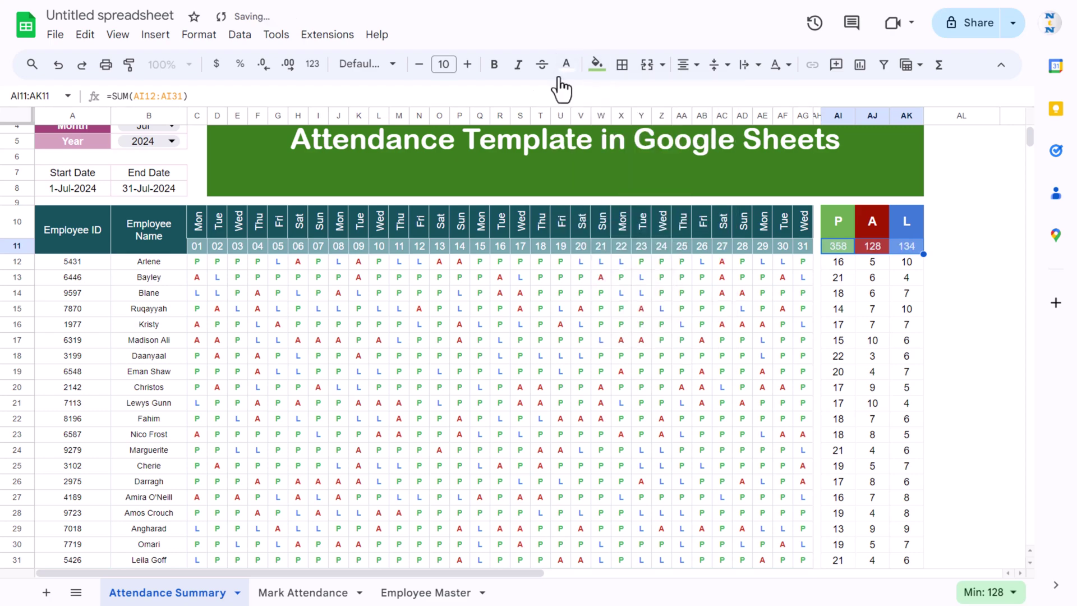
left_click(495, 64)
left_click(760, 308)
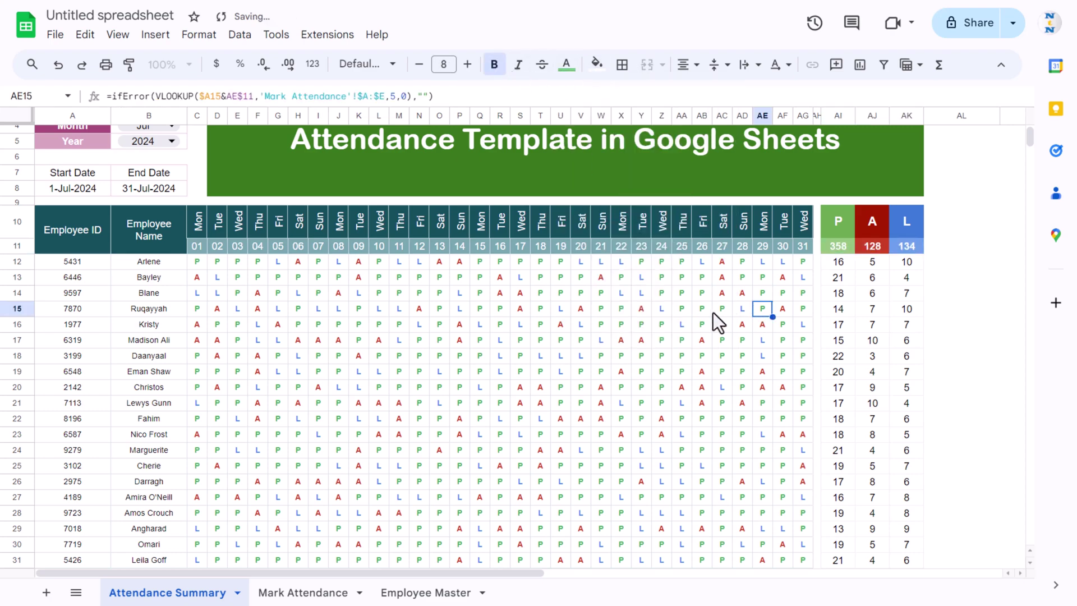
Step: Switch the summary's month to Sep to check the attendance entries and P, A and L totals for that month
scroll(712, 312, "down", 3)
scroll(713, 312, "up", 5)
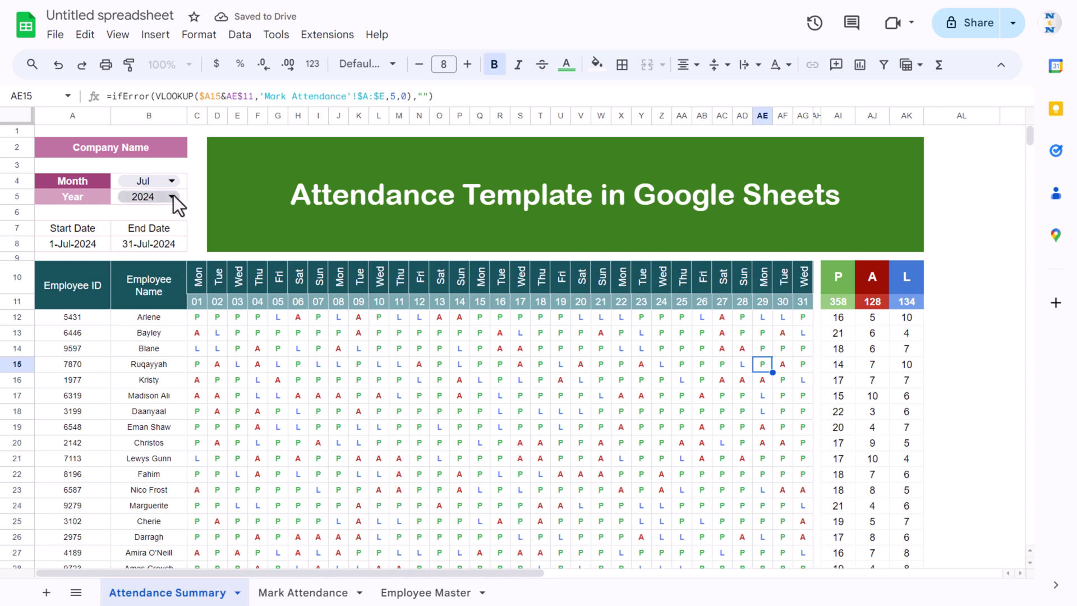
left_click(171, 181)
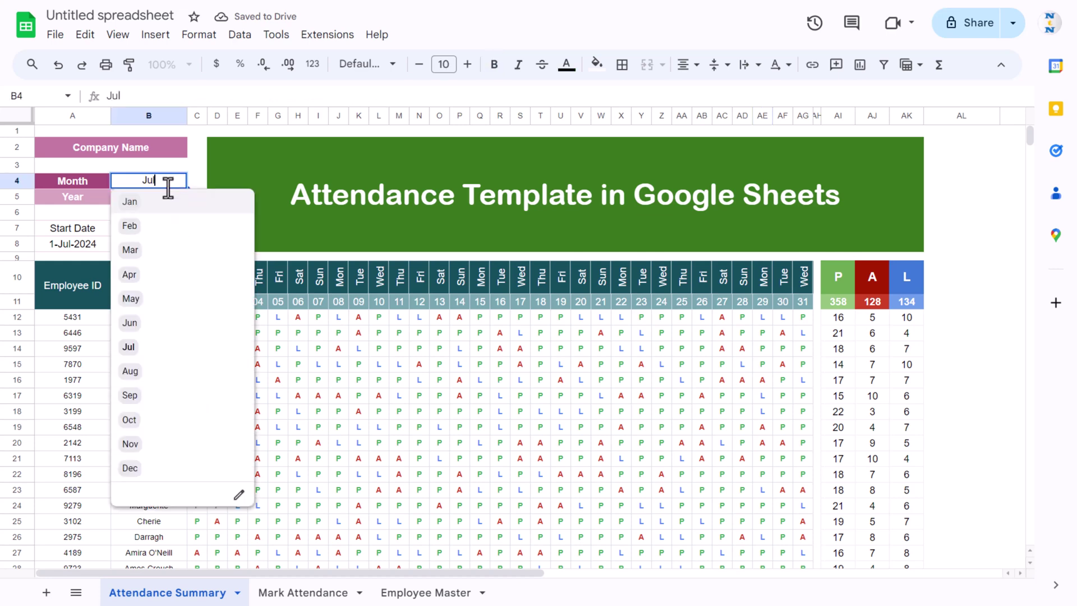
left_click(133, 396)
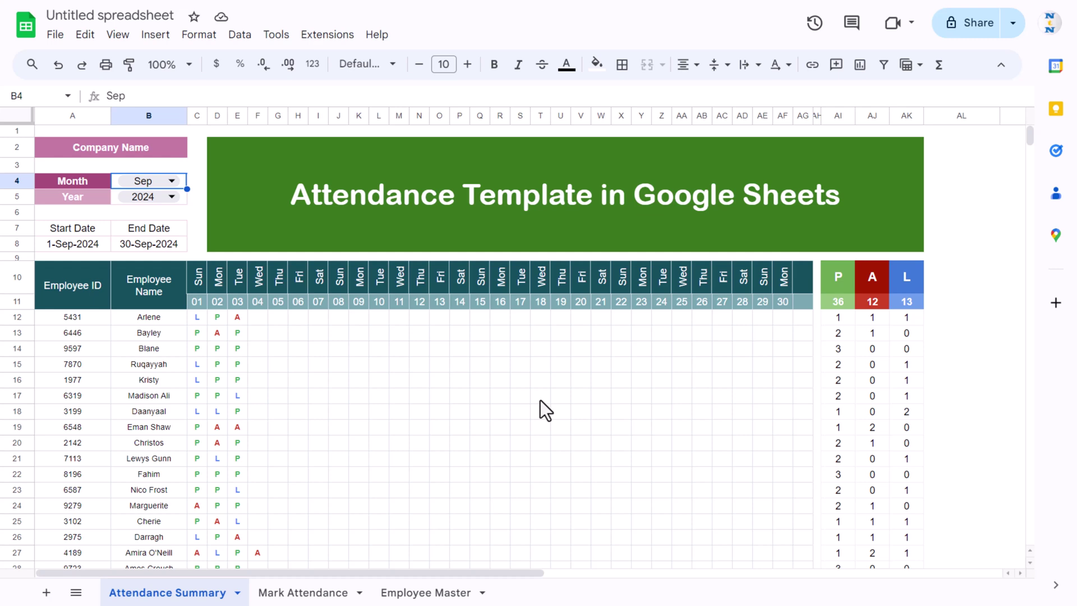
left_click(134, 275)
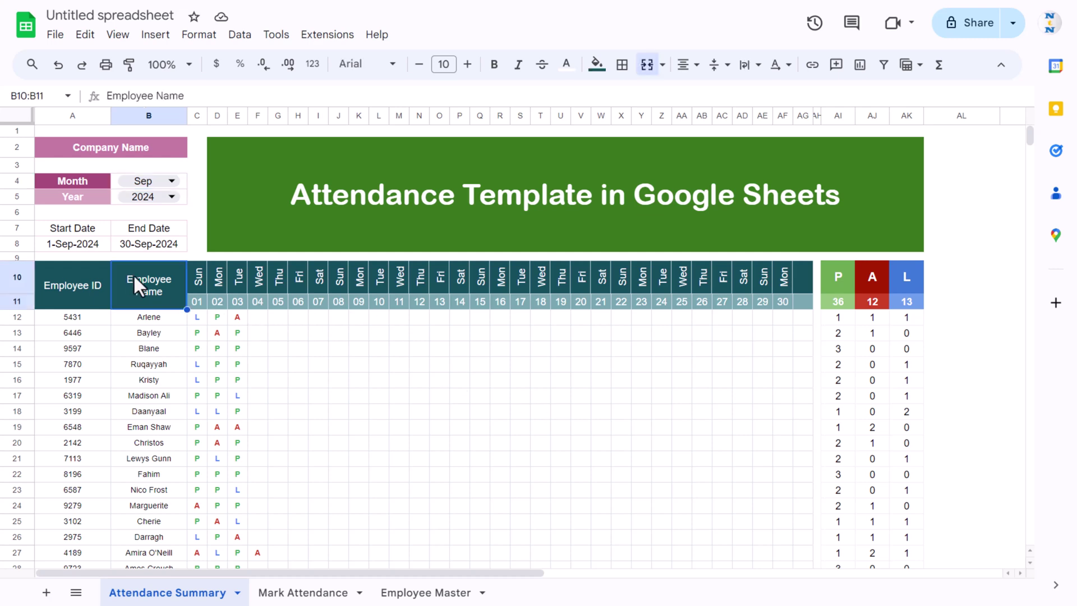